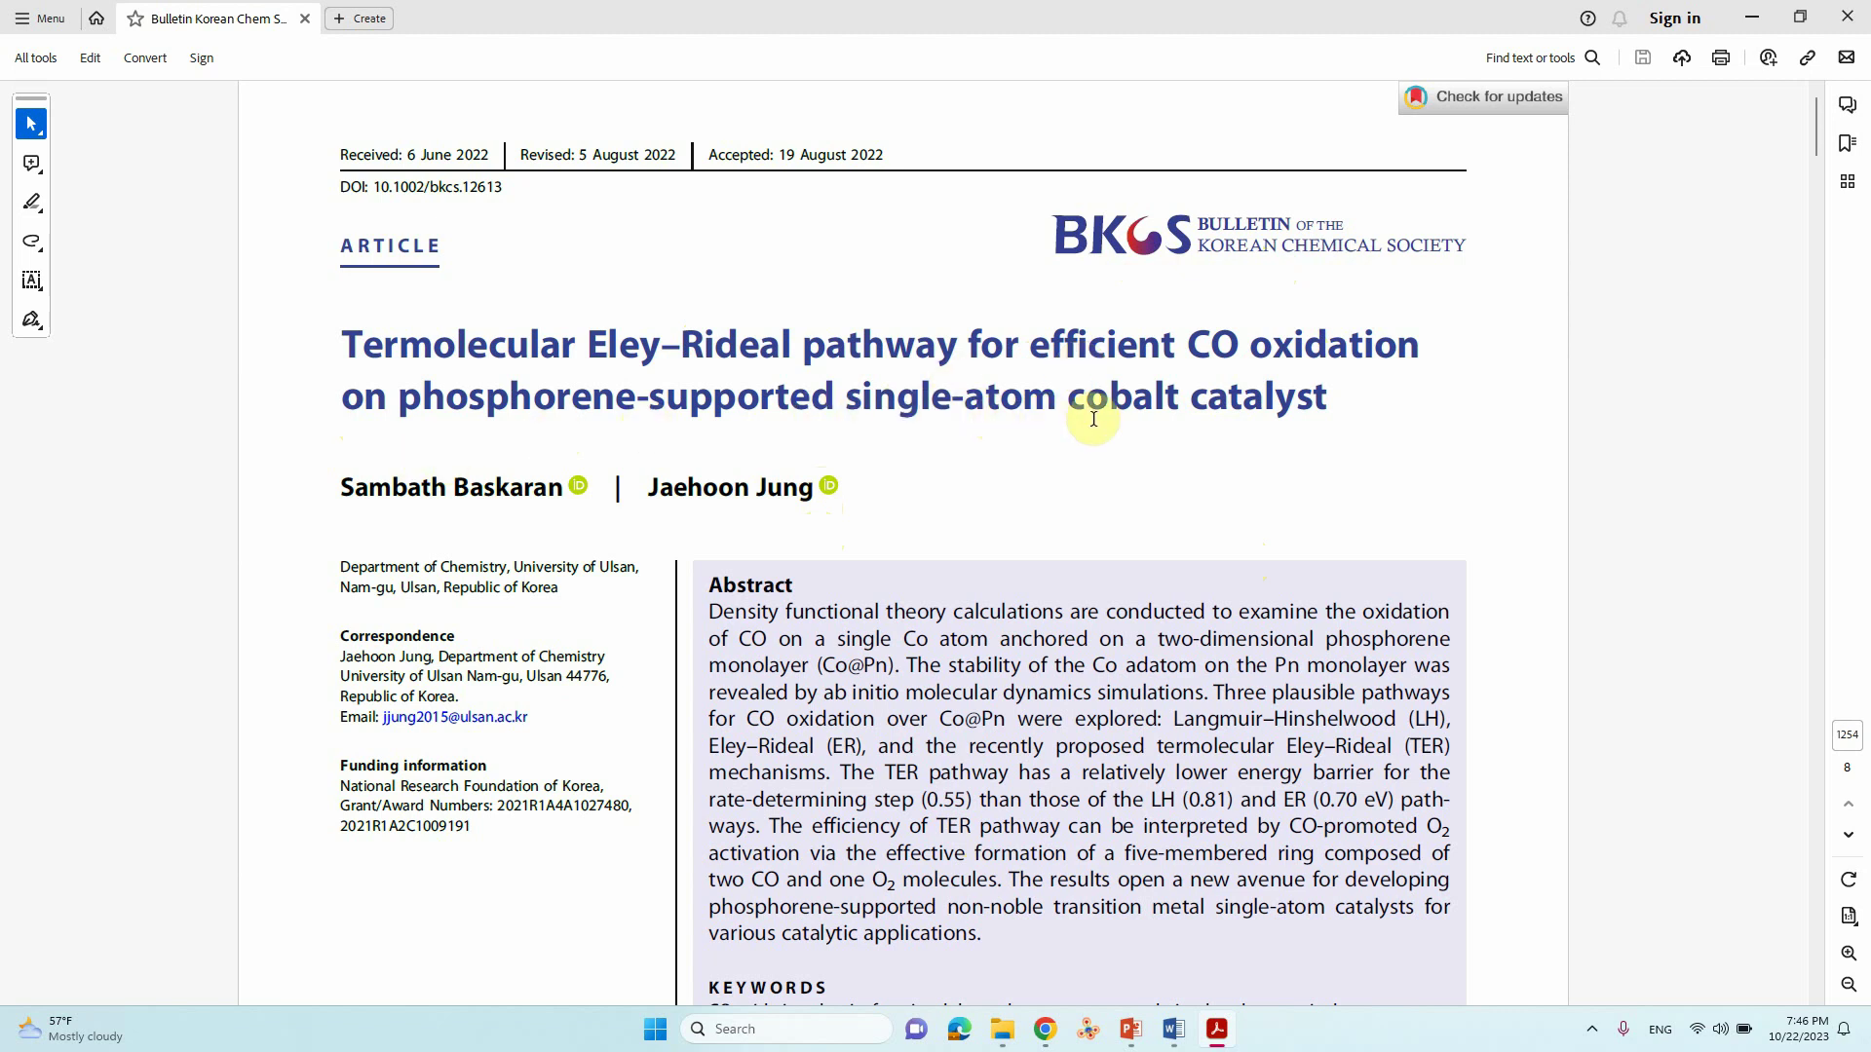
Find the Figure 6 potential energy profile on page 1259 of the article and dismiss the AhnLab cloud analysis request.
scroll(1093, 419, "down", 8)
scroll(1087, 434, "down", 20)
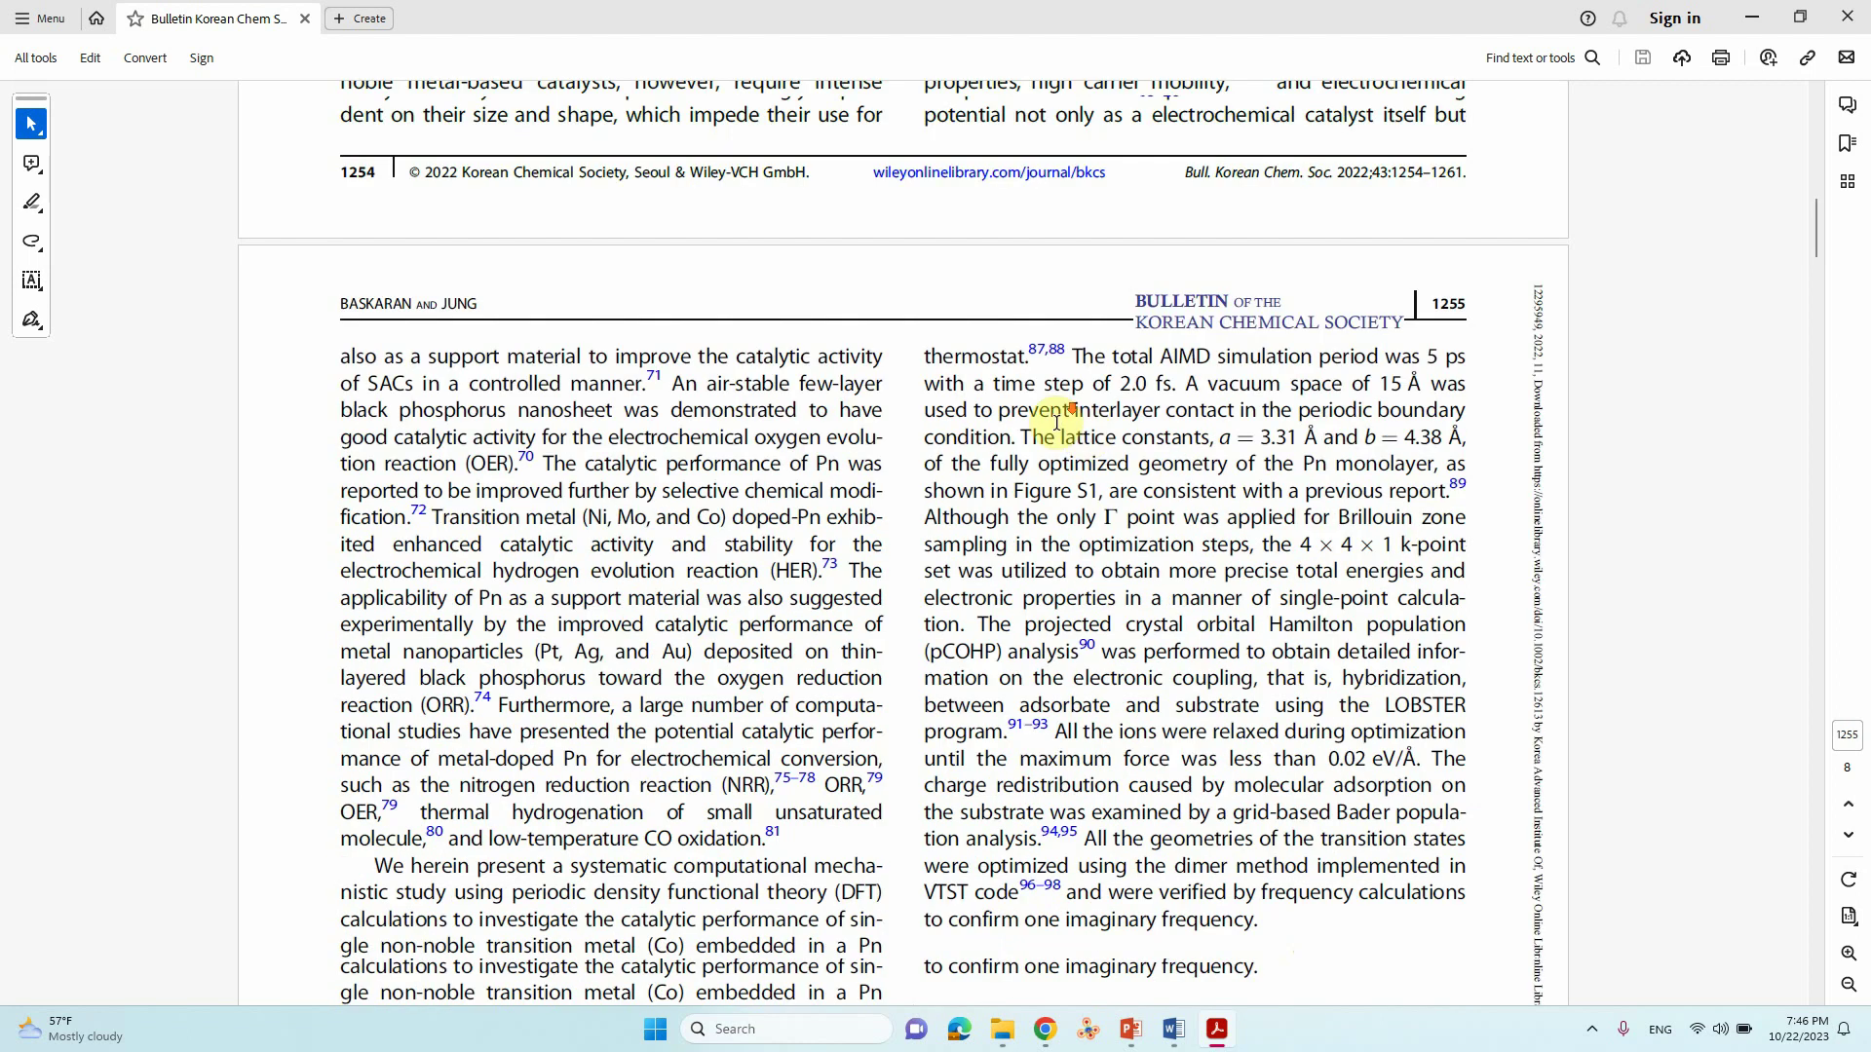
scroll(1046, 454, "down", 9)
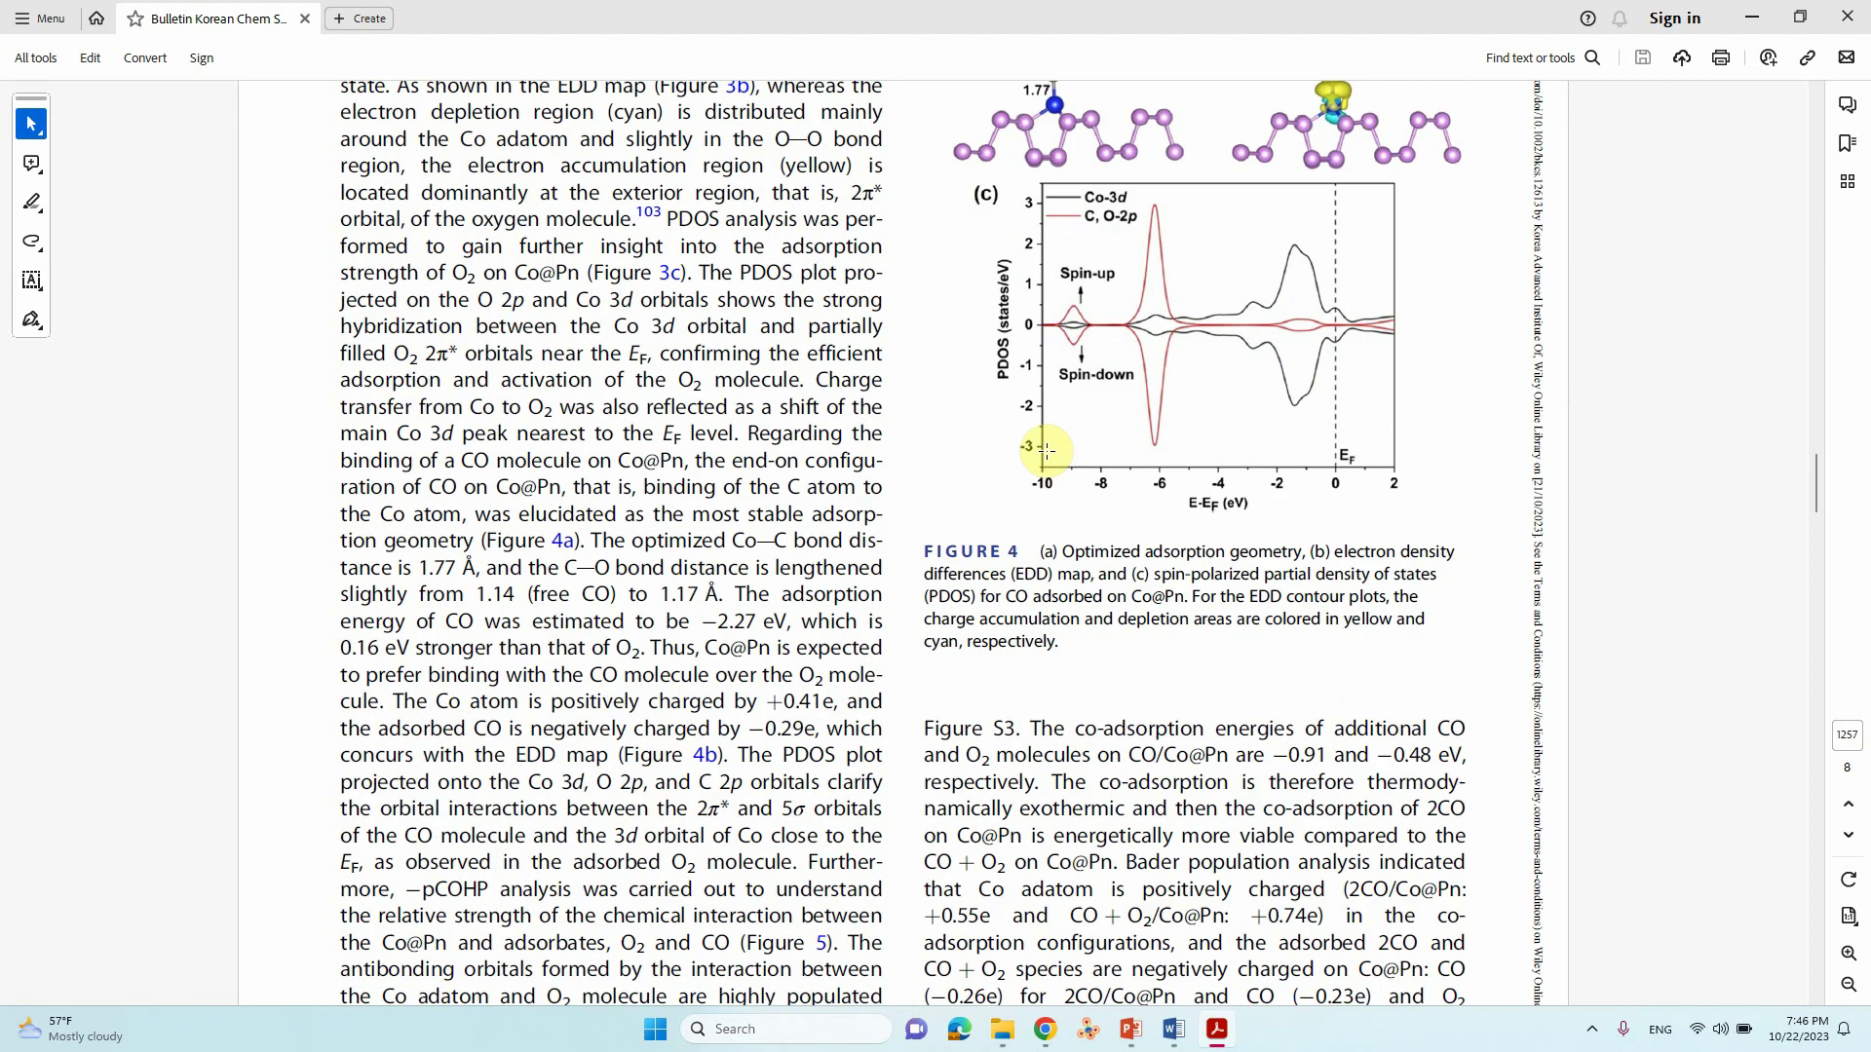
scroll(1047, 451, "down", 20)
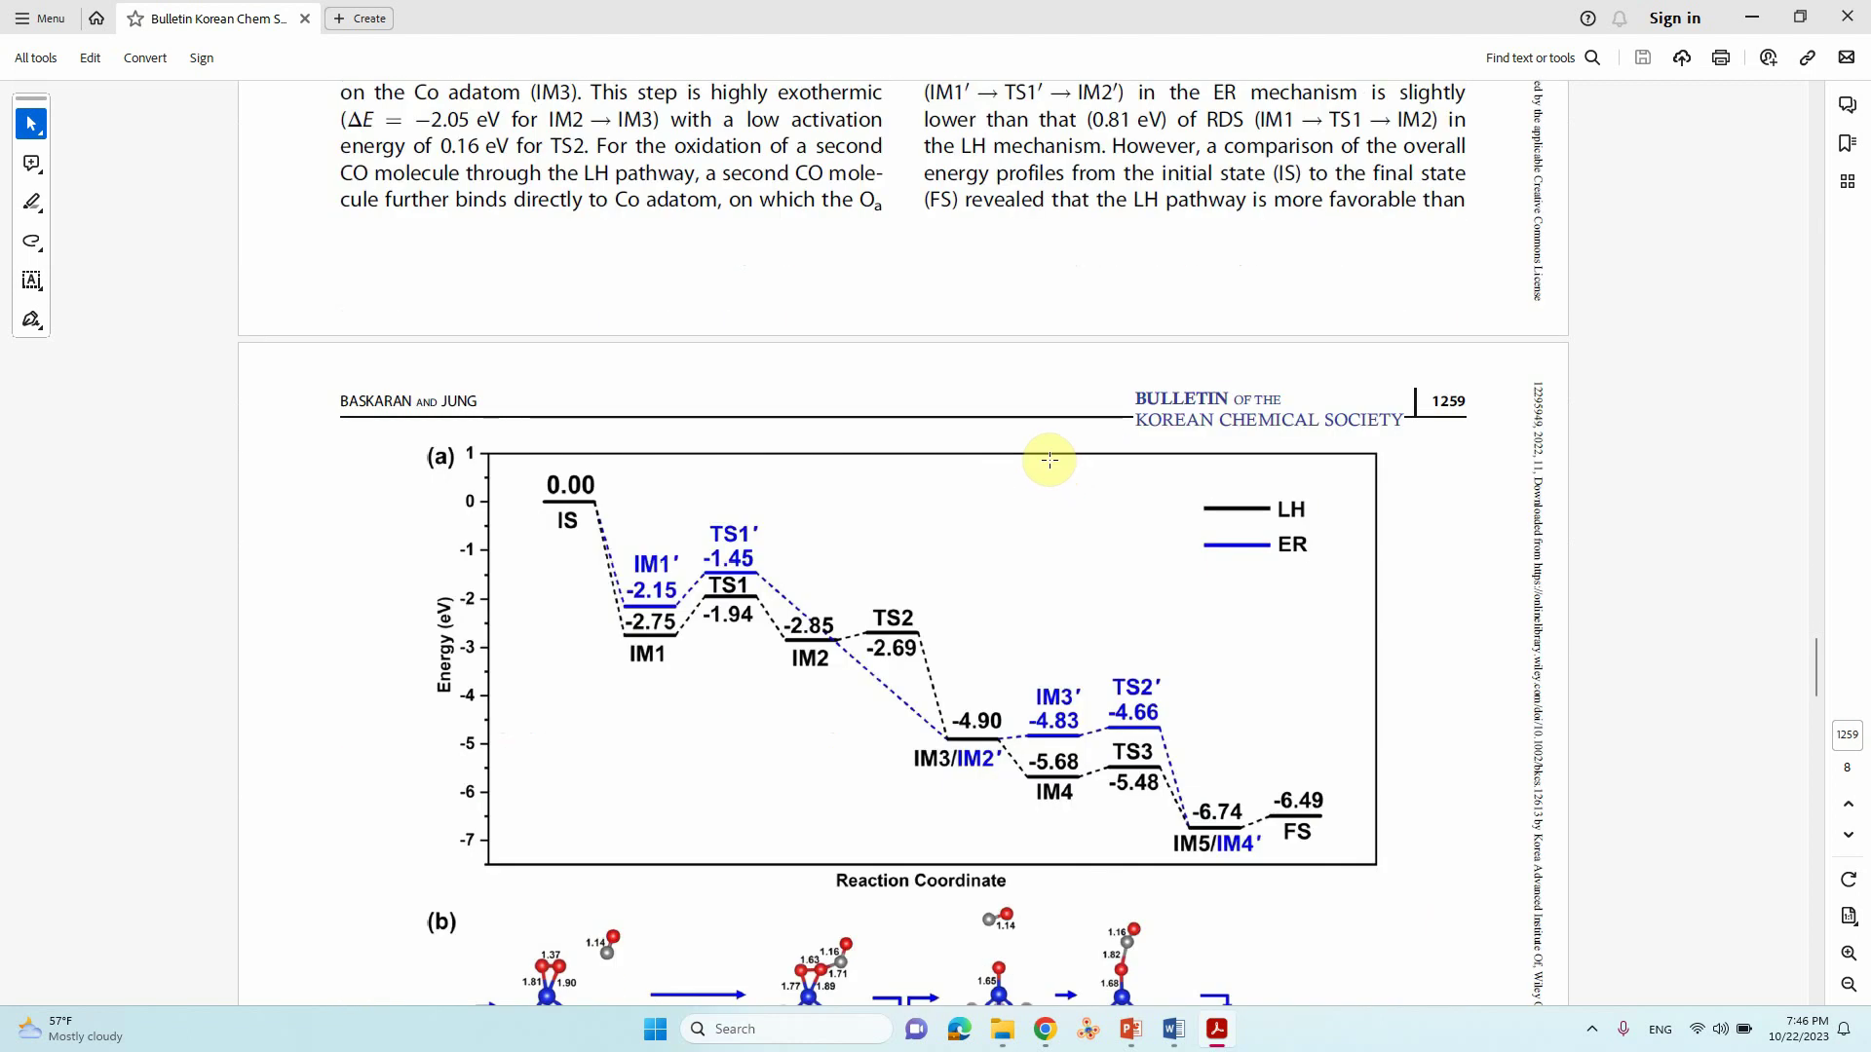
scroll(1049, 460, "down", 2)
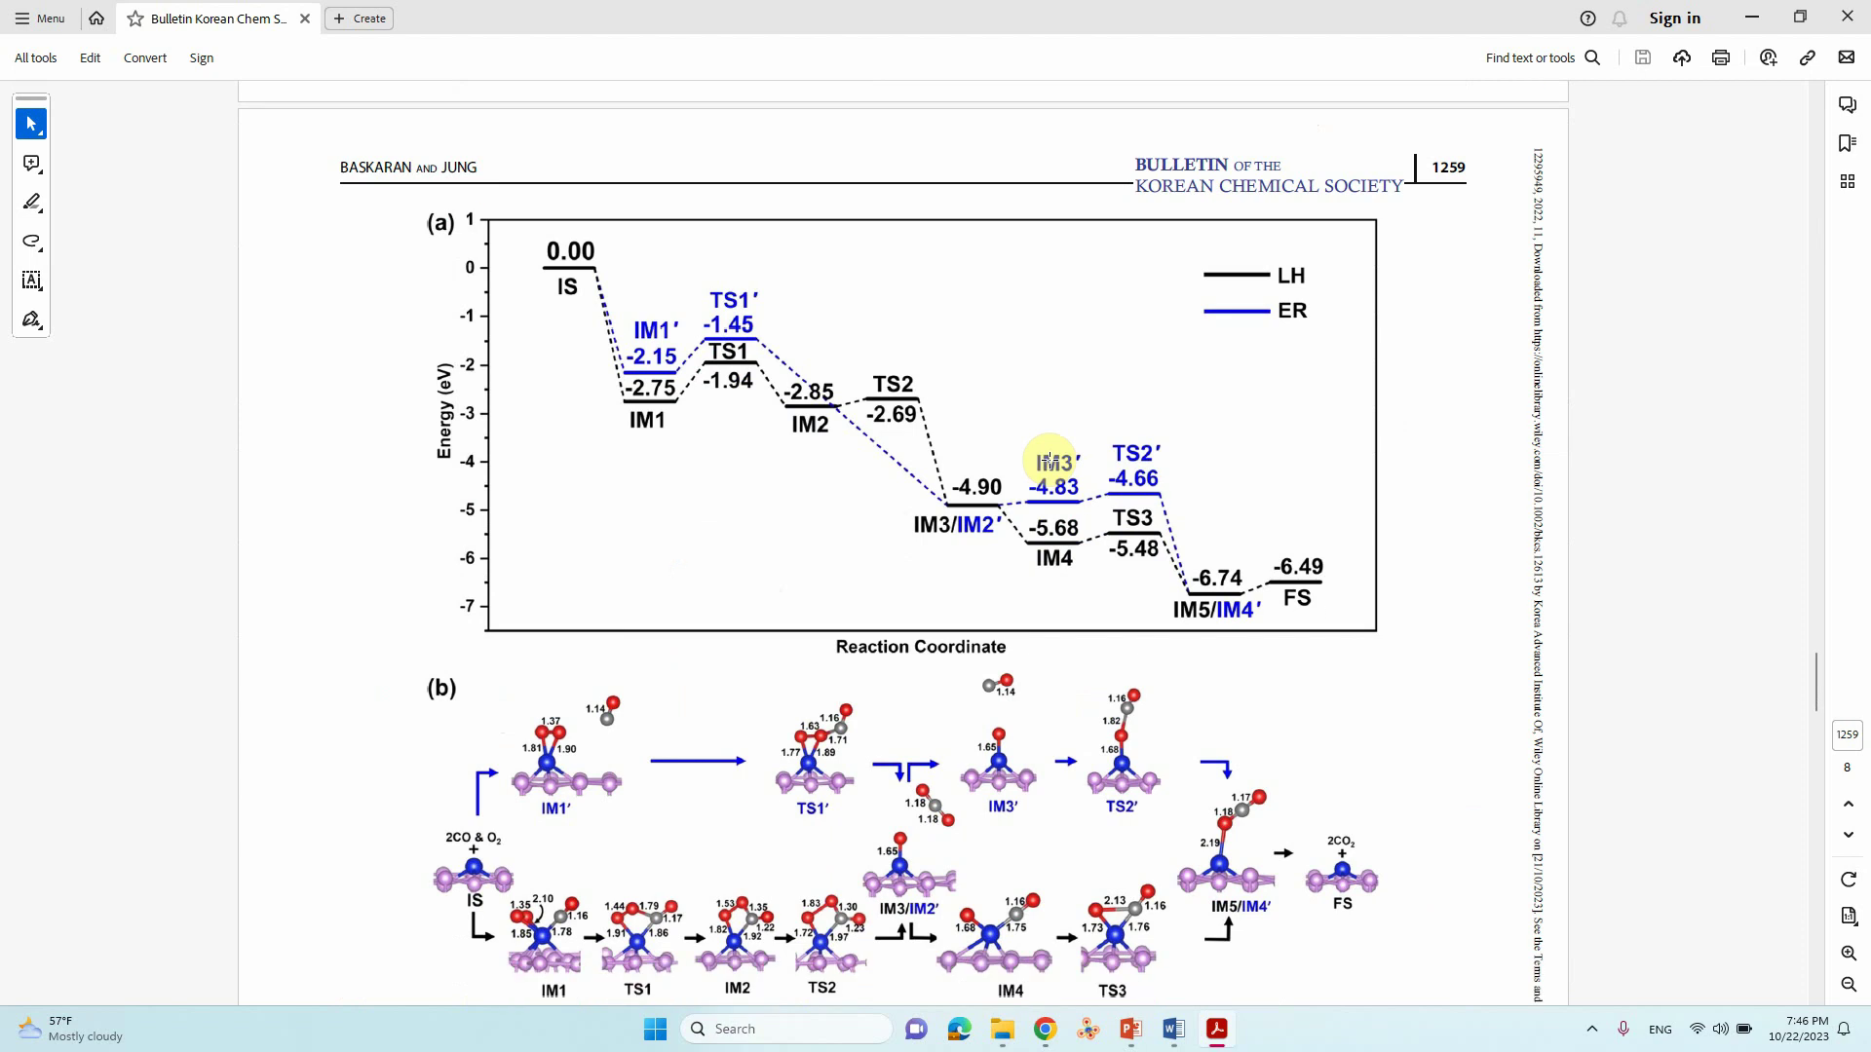
scroll(1050, 461, "down", 1)
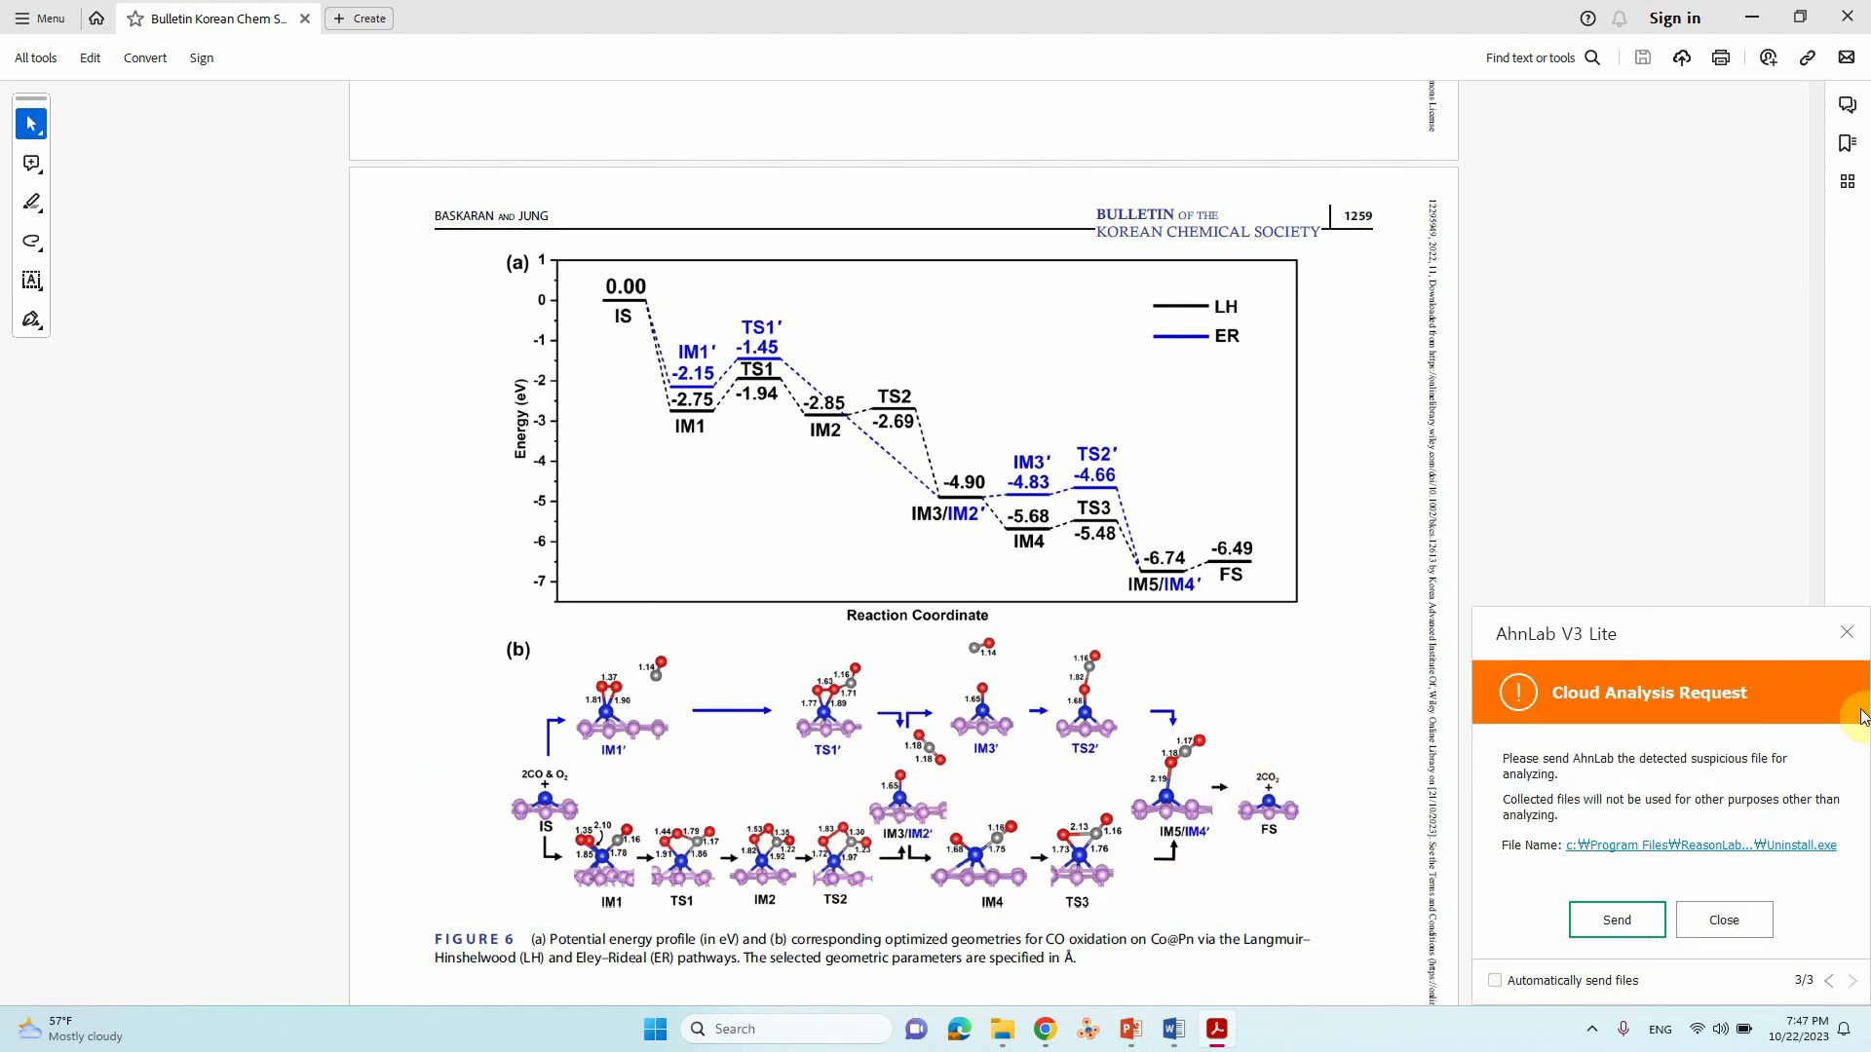
left_click(1845, 635)
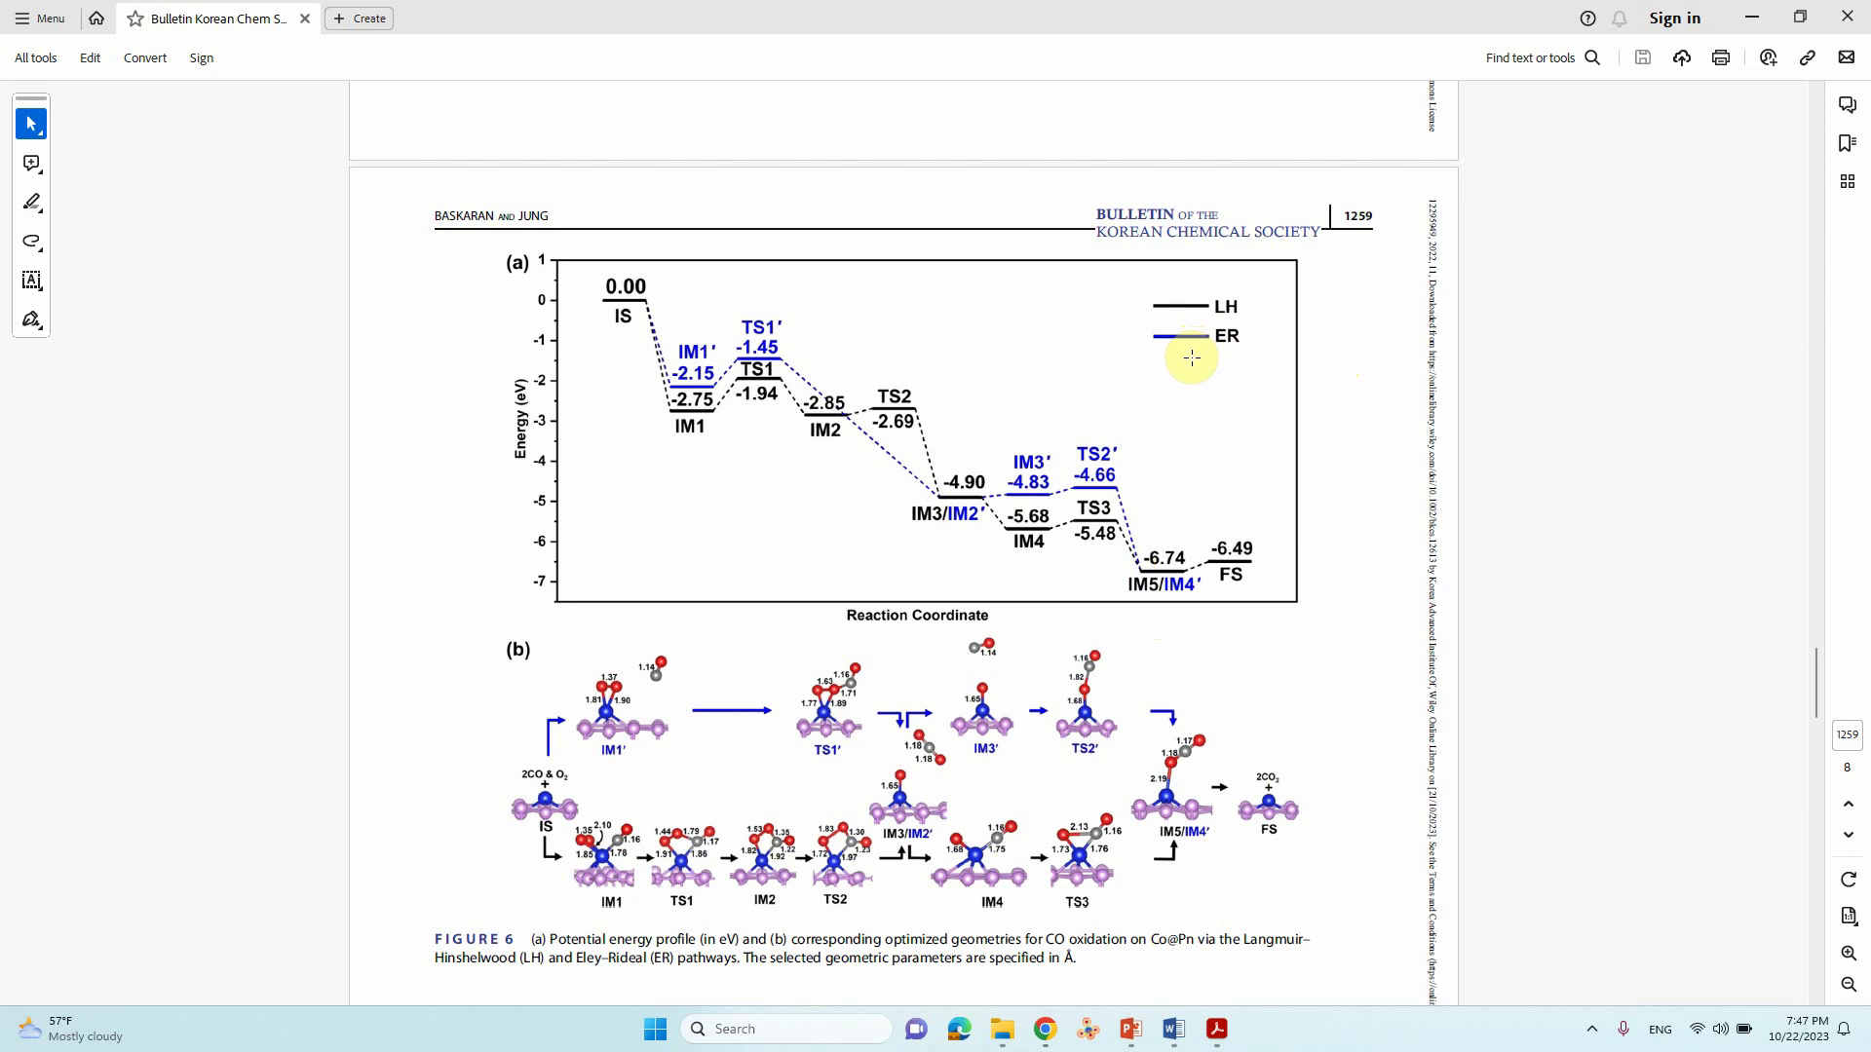
Compare the LH and ER energy profiles in Figure 6 with the TER energy profile in Figure 7.
scroll(1044, 468, "down", 2)
scroll(1014, 459, "up", 2)
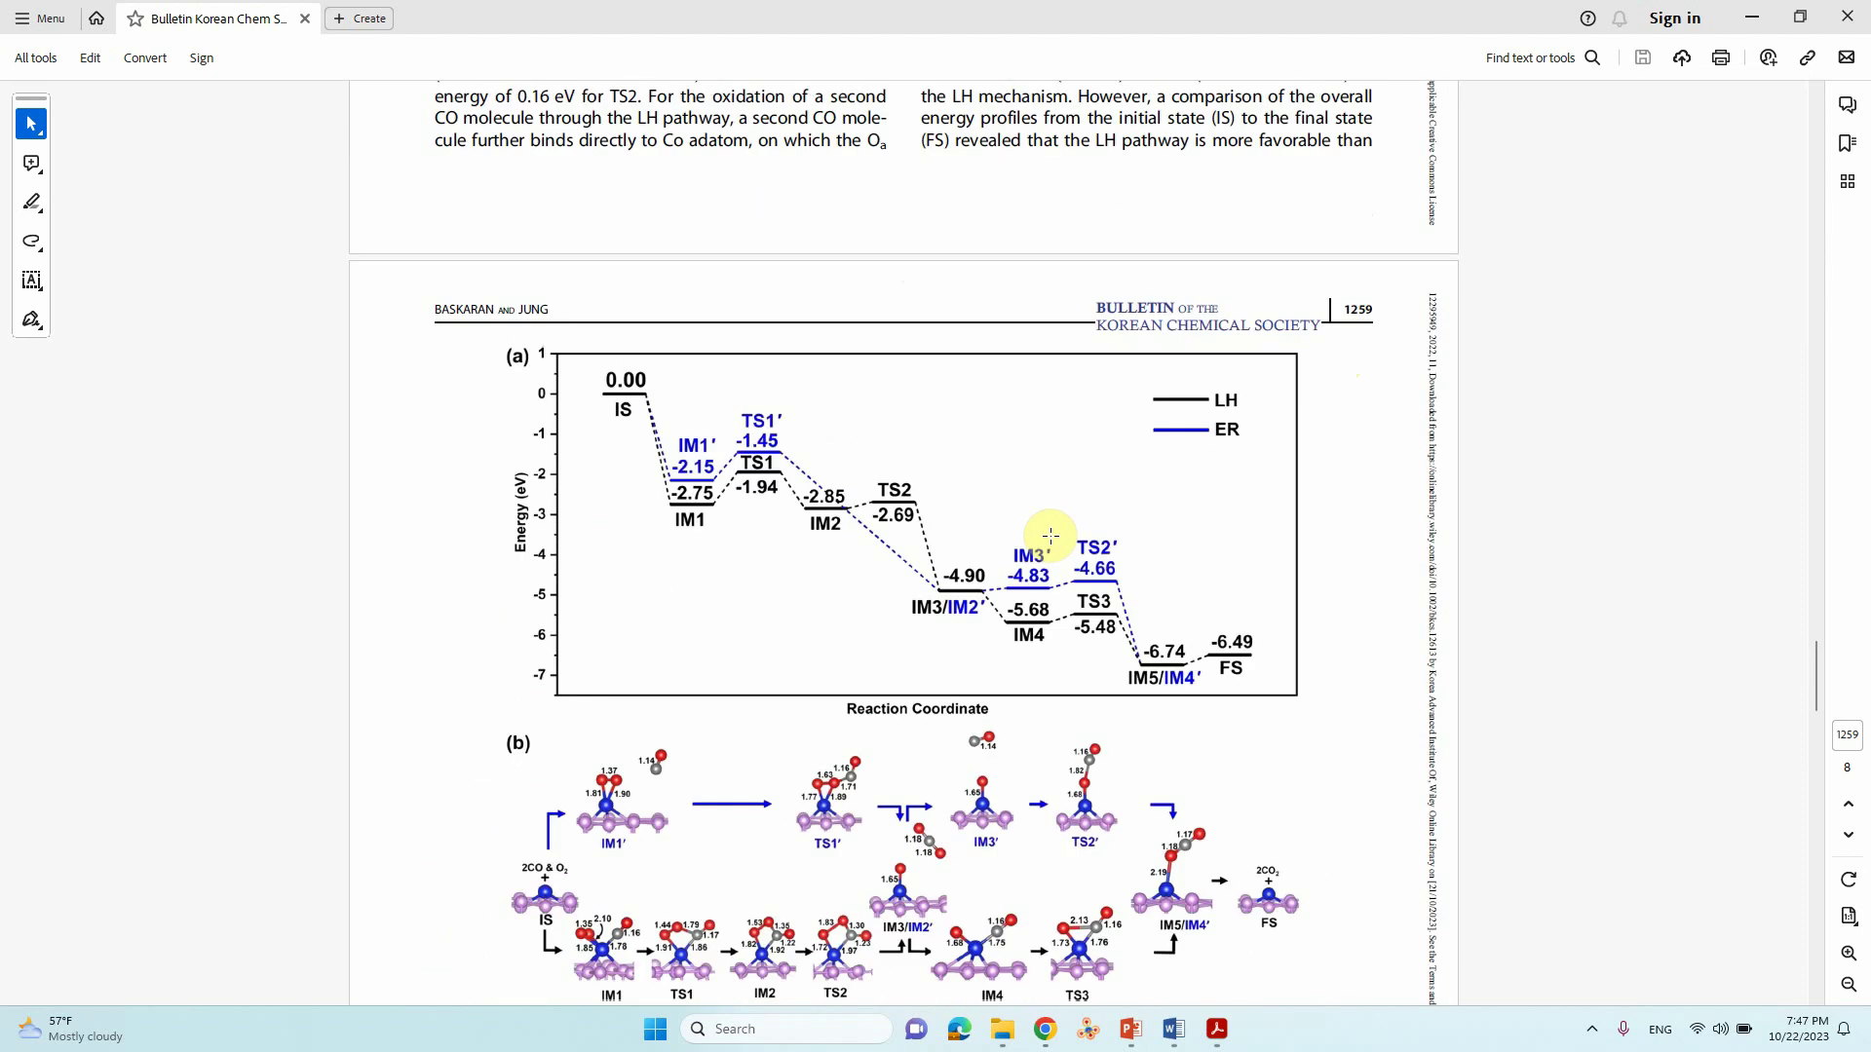
scroll(1052, 551, "down", 6)
scroll(1236, 573, "up", 2)
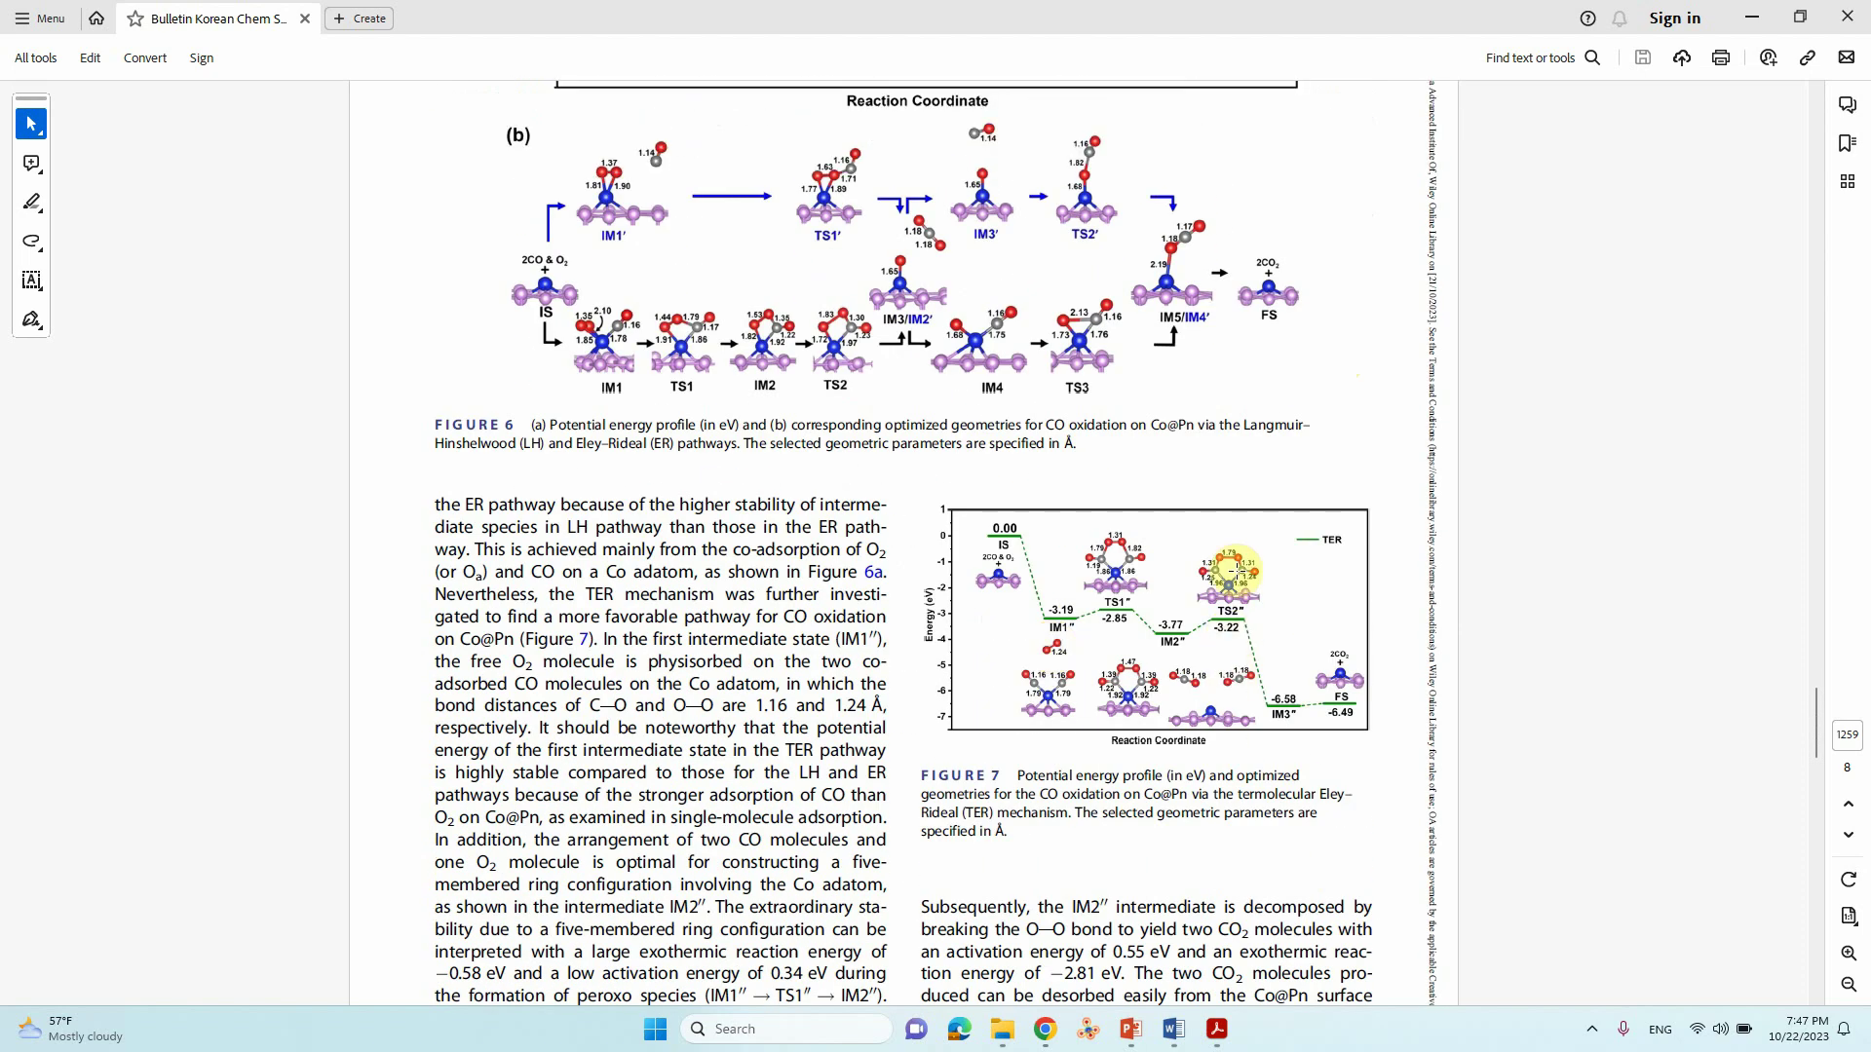
scroll(1329, 614, "up", 1)
scroll(1365, 616, "down", 2)
scroll(1359, 638, "up", 4)
scroll(1349, 640, "down", 4)
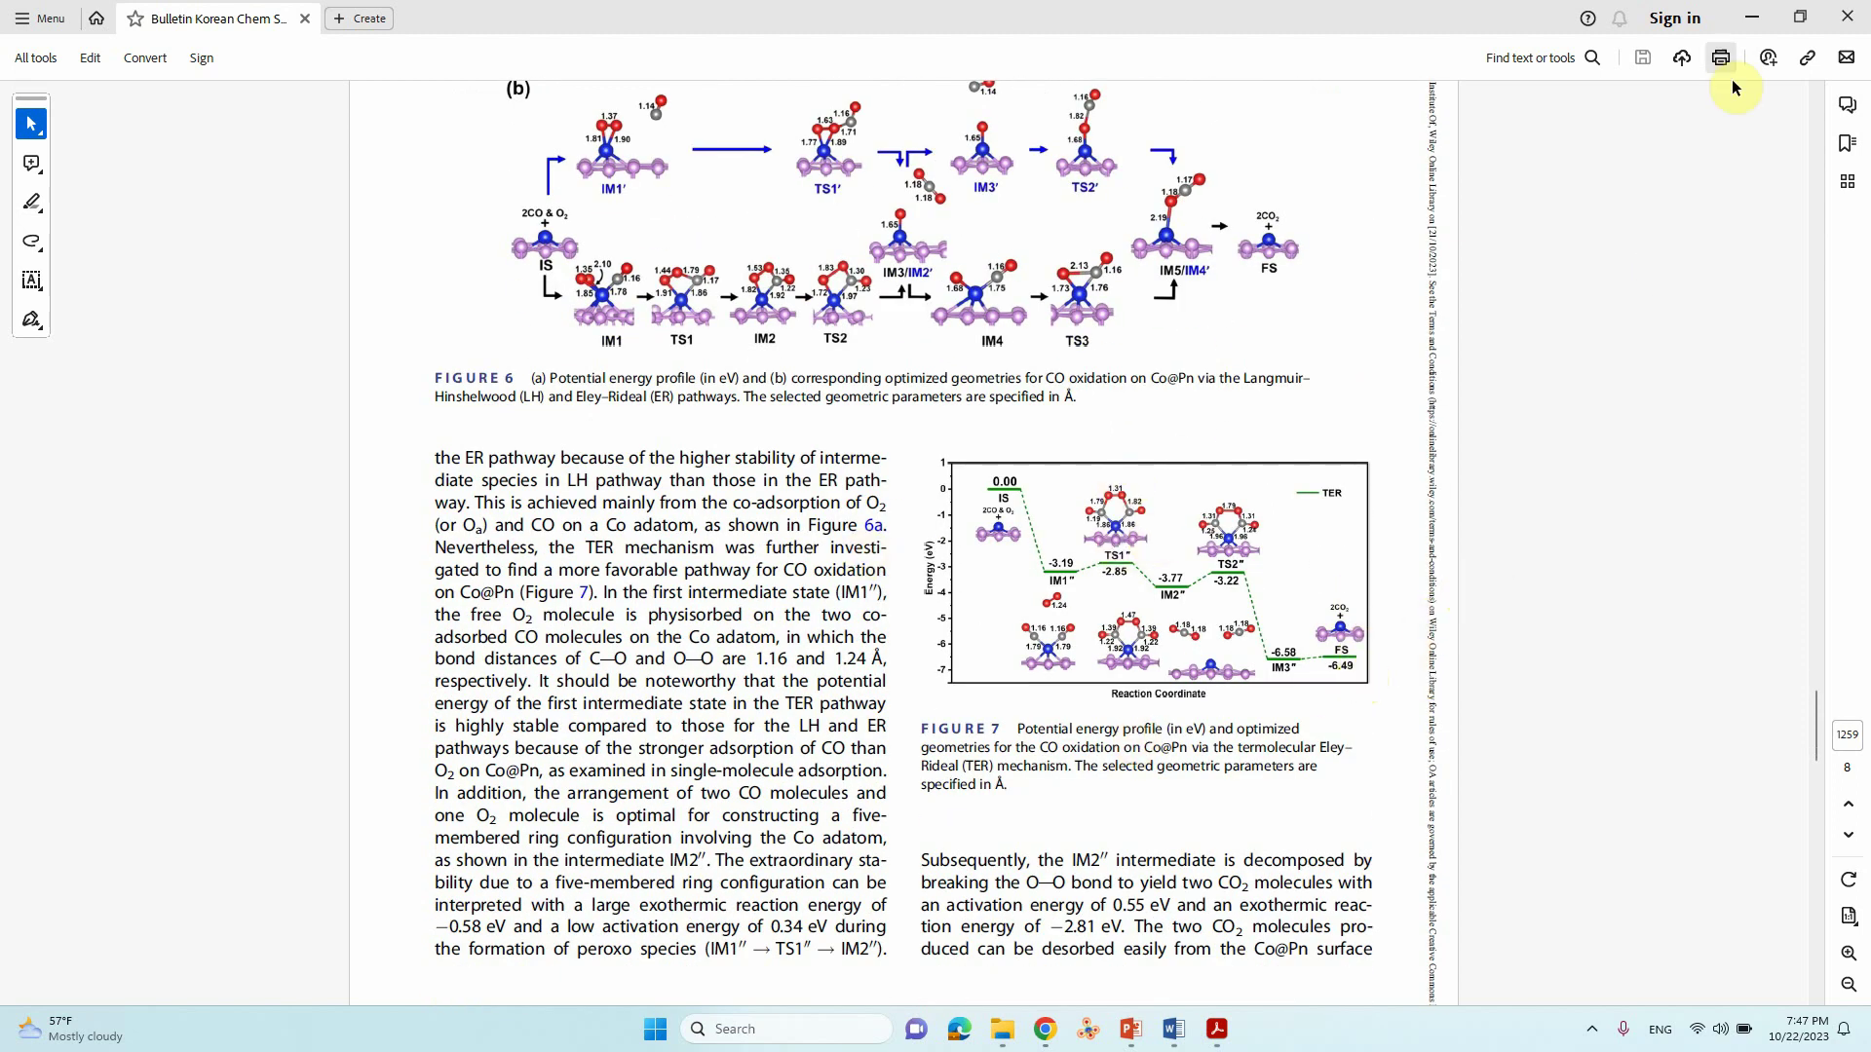
Minimize the article, switch to the Energies-LH-Mech document in Word, and examine the LH energy profile and its optimized intermediates.
left_click(1752, 21)
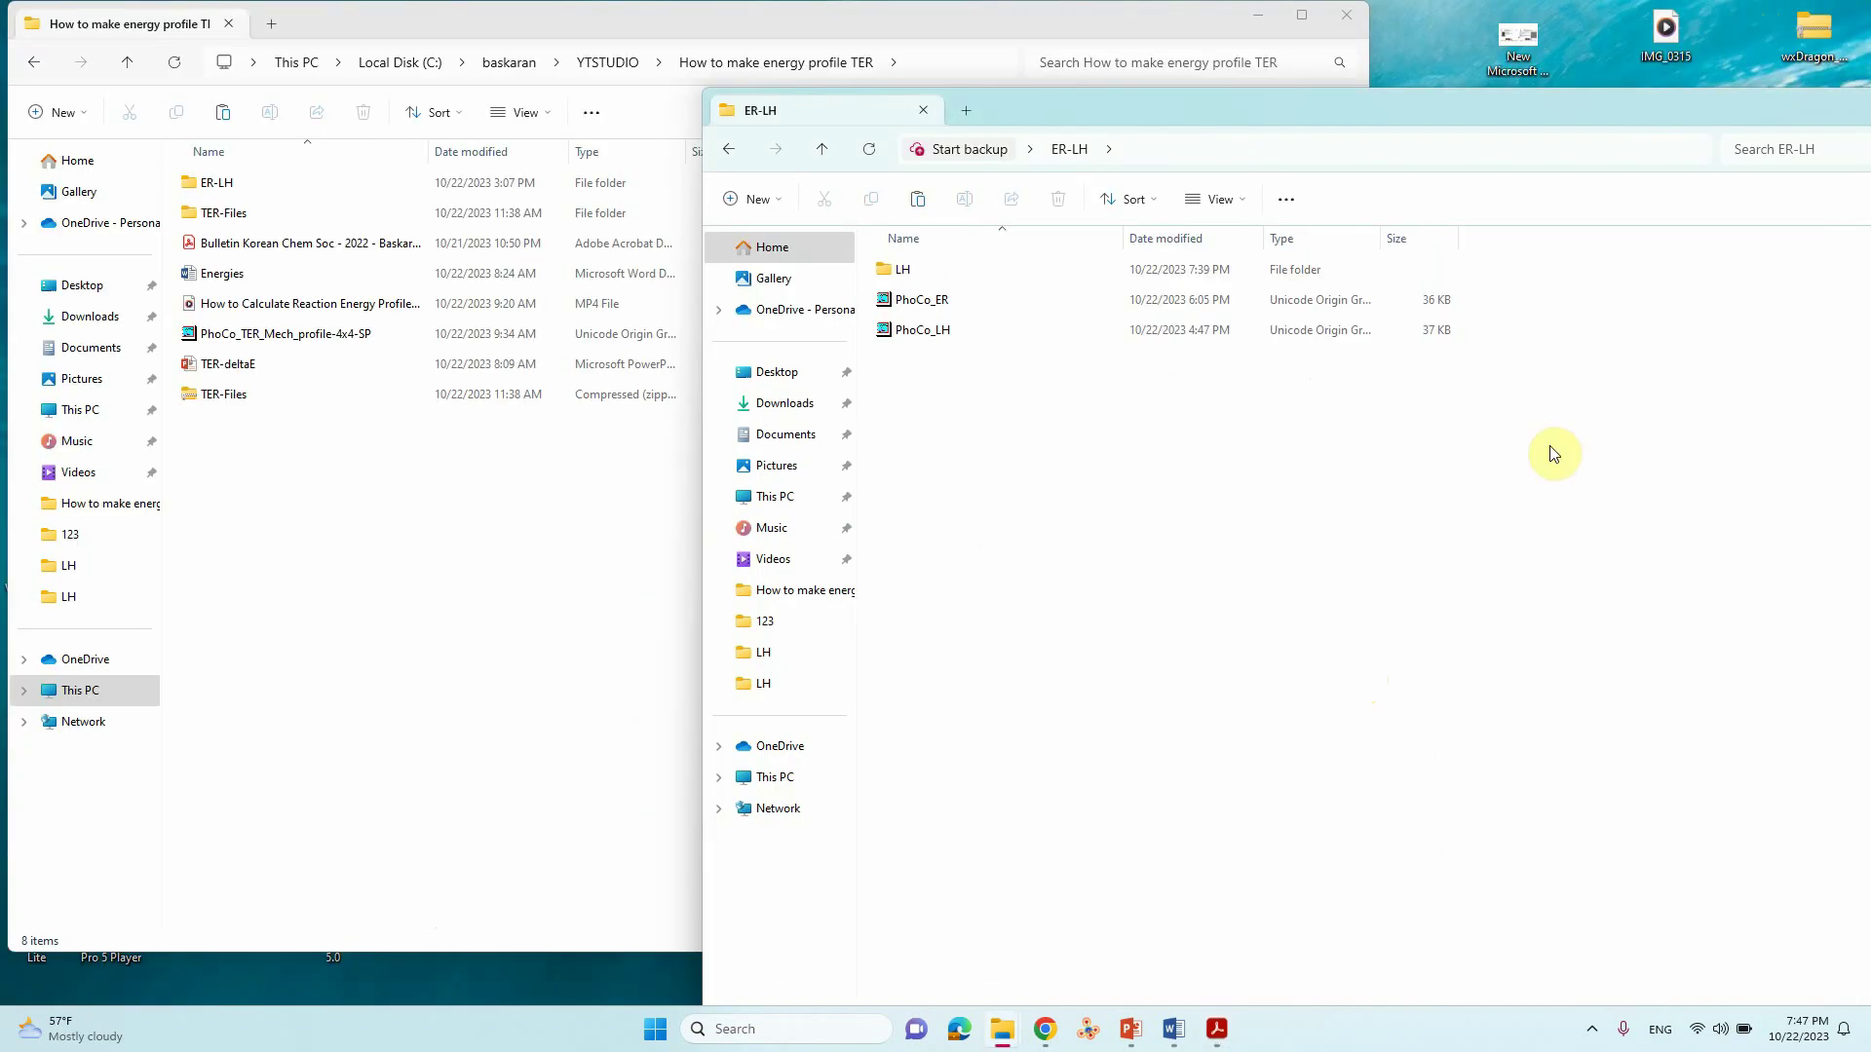
left_click(1175, 1032)
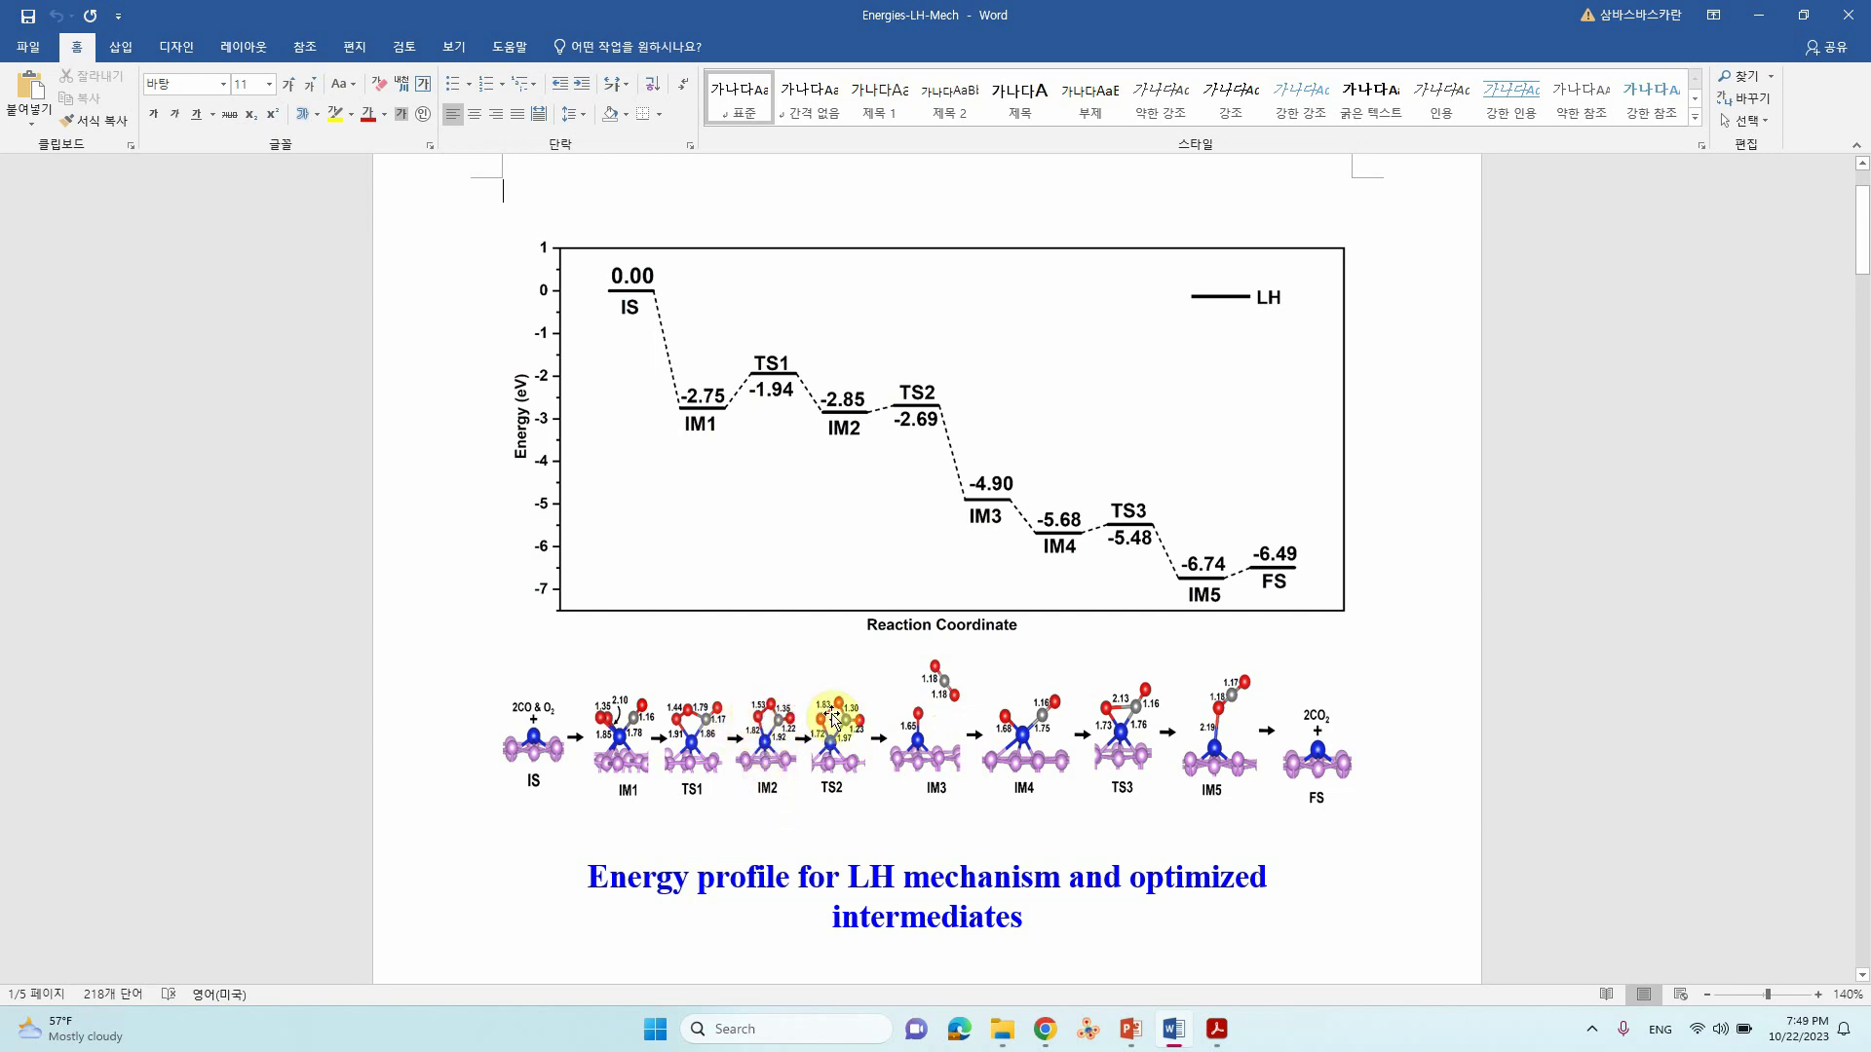
scroll(844, 729, "up", 3, "ctrl")
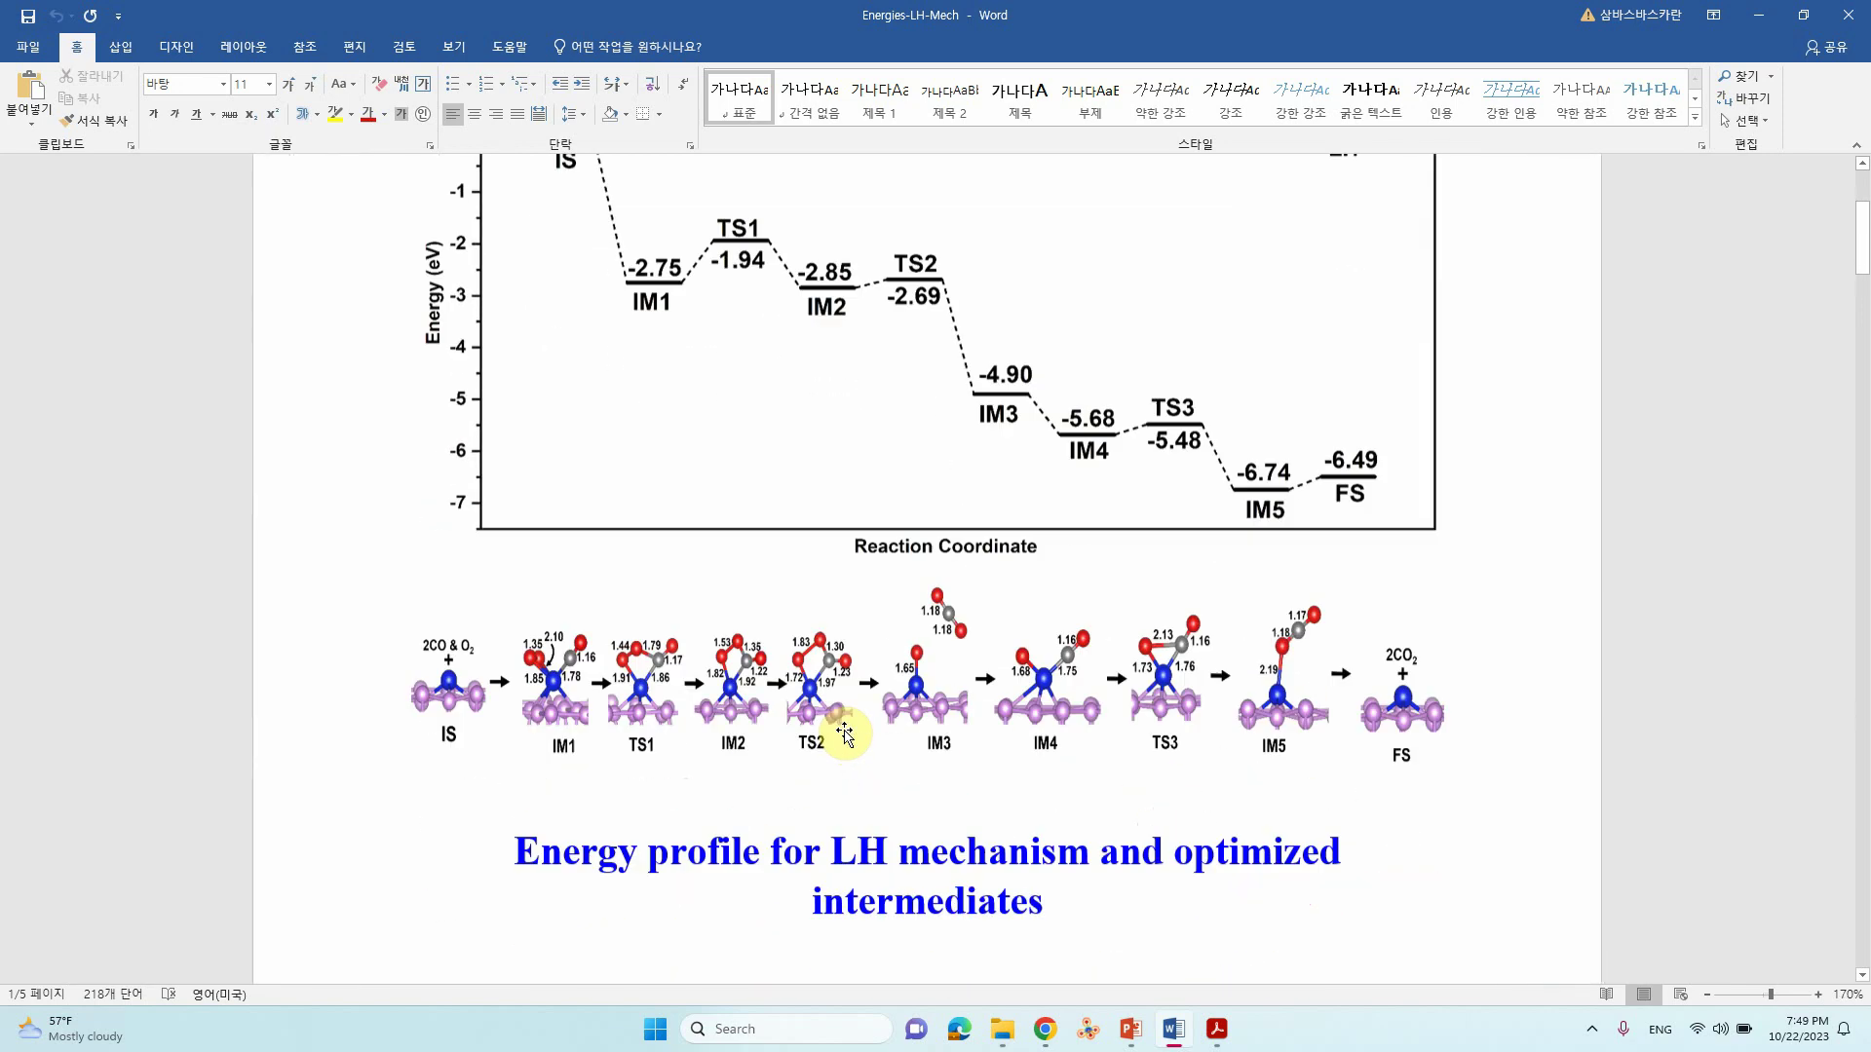
scroll(962, 629, "up", 8, "ctrl")
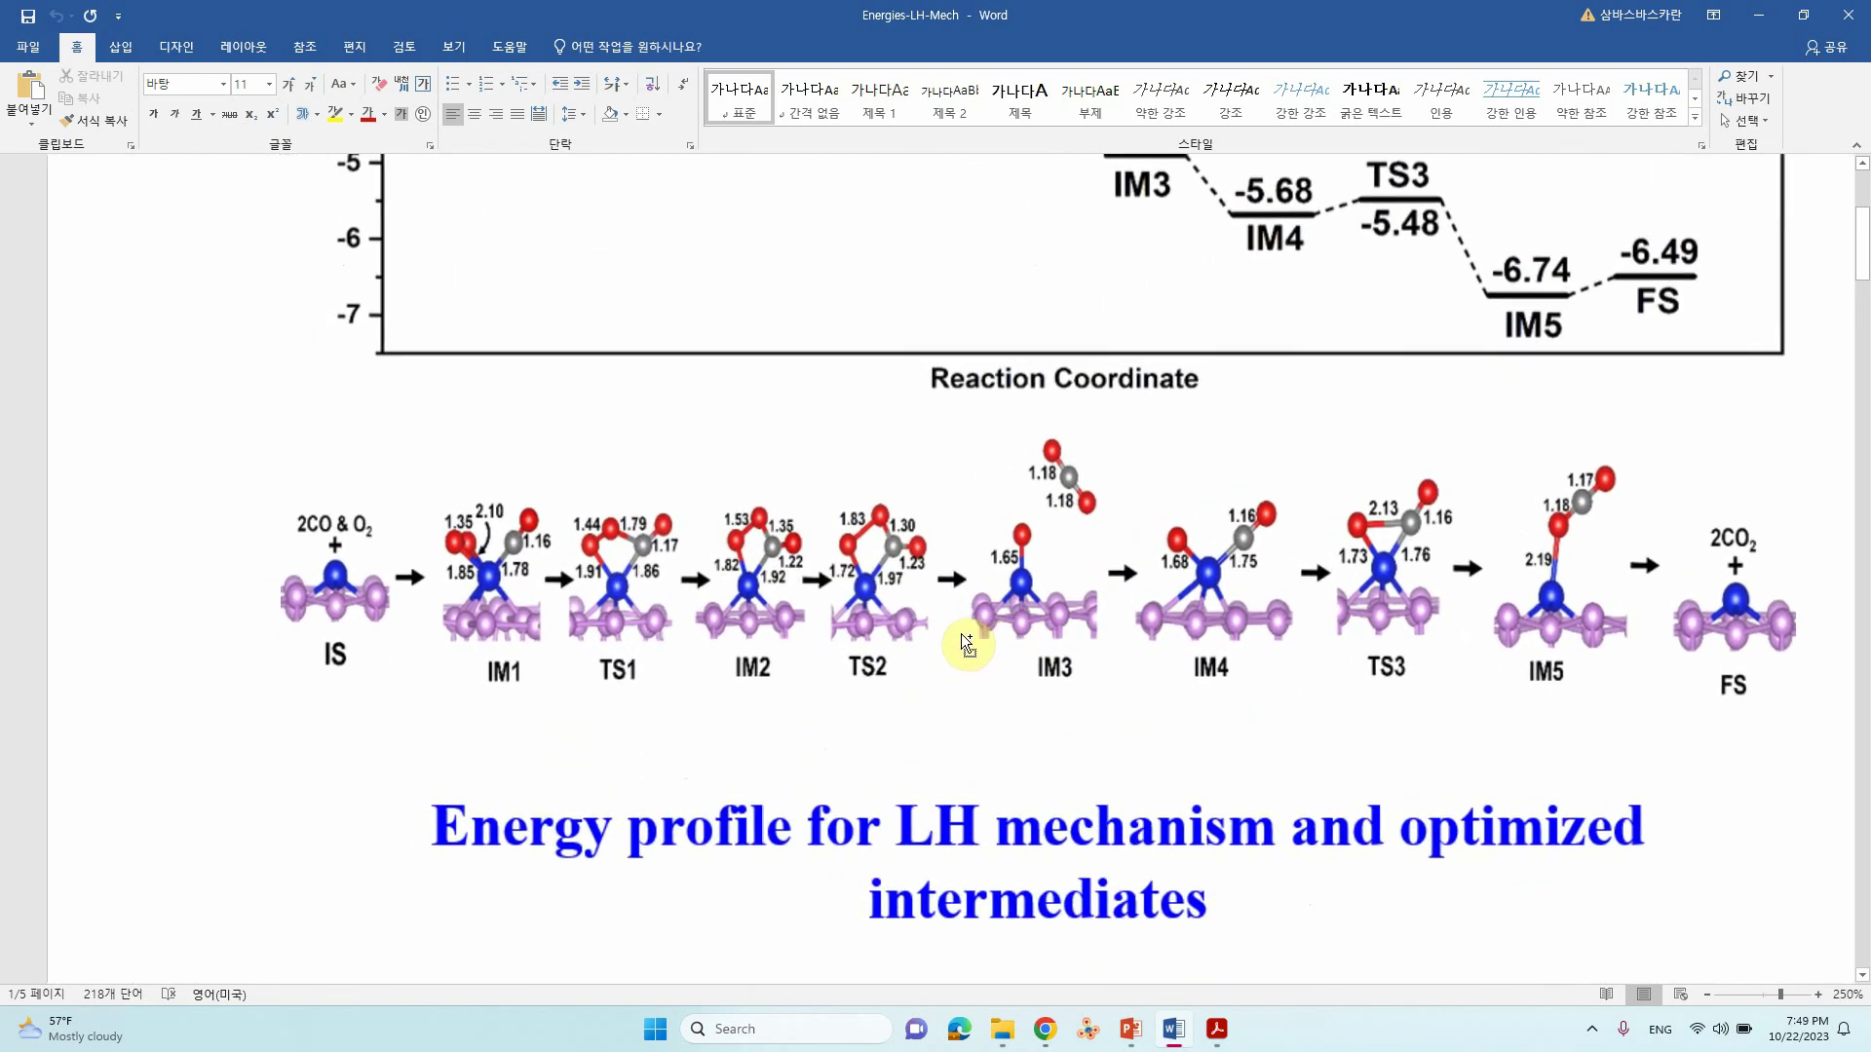
scroll(963, 638, "down", 1, "ctrl")
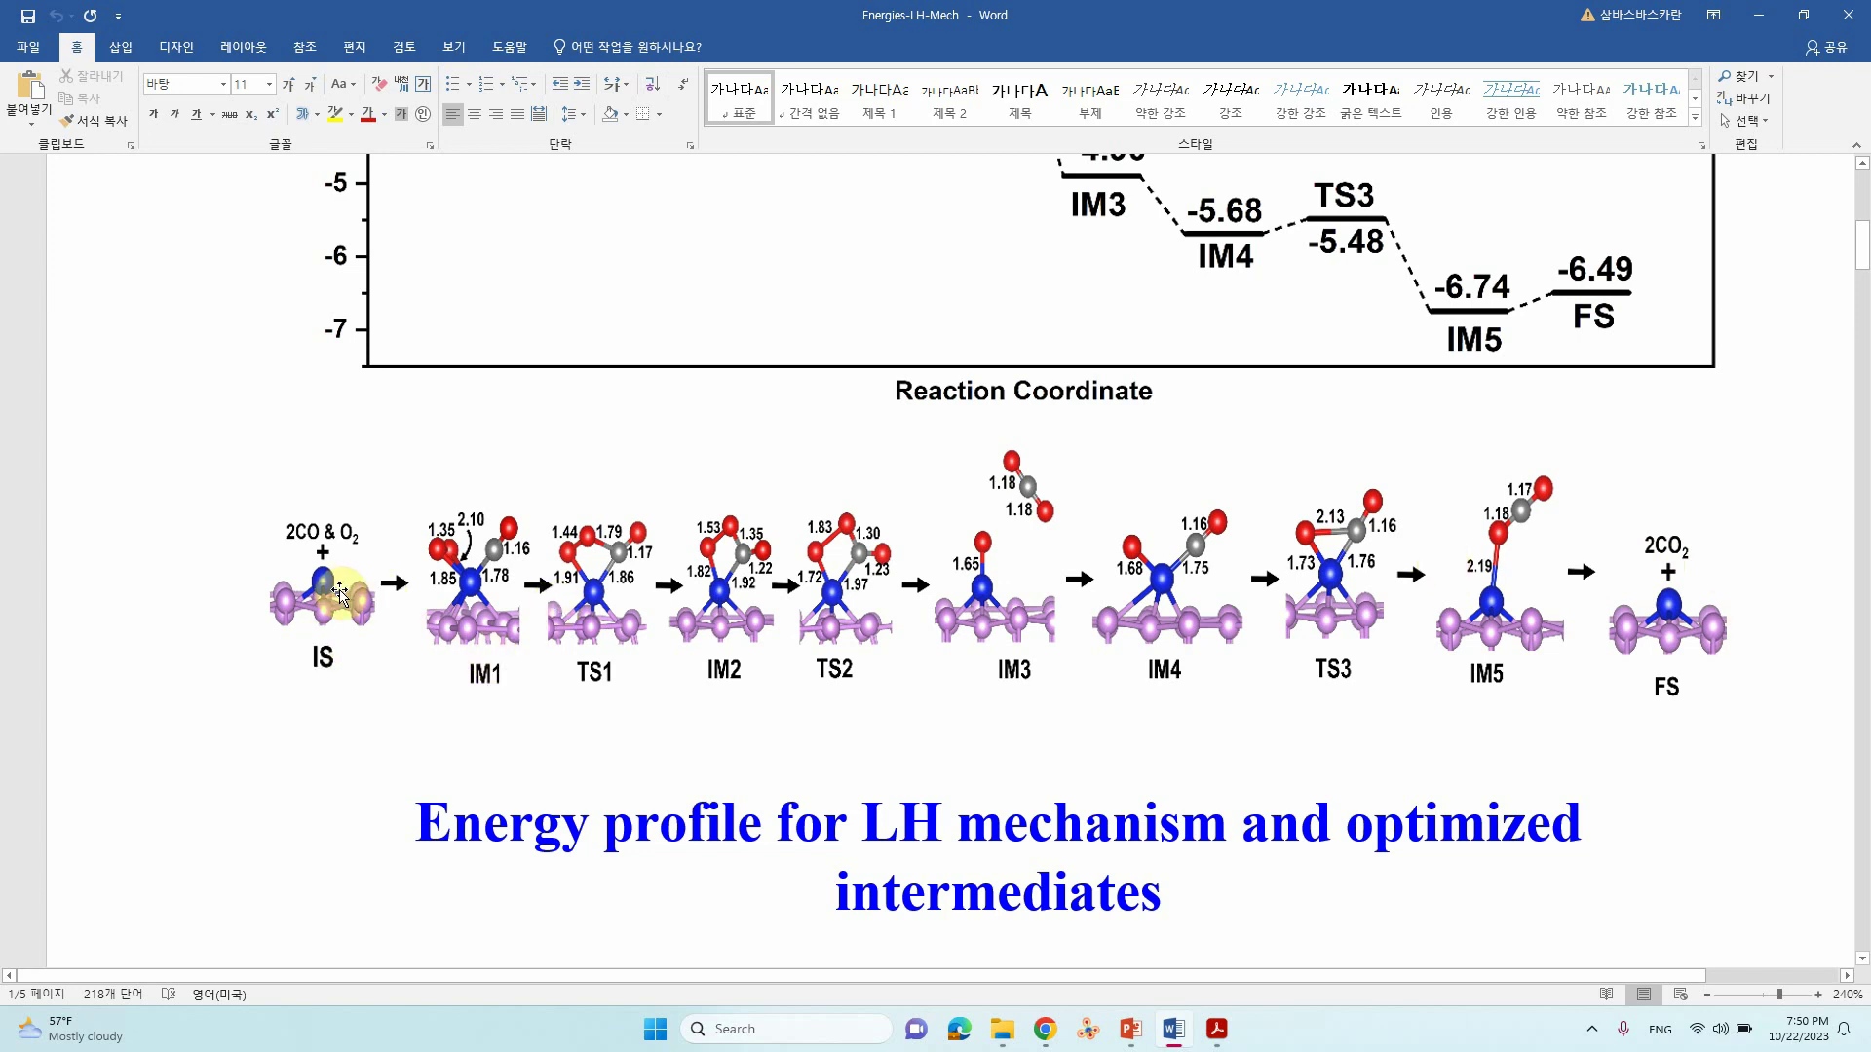
scroll(1014, 605, "up", 3)
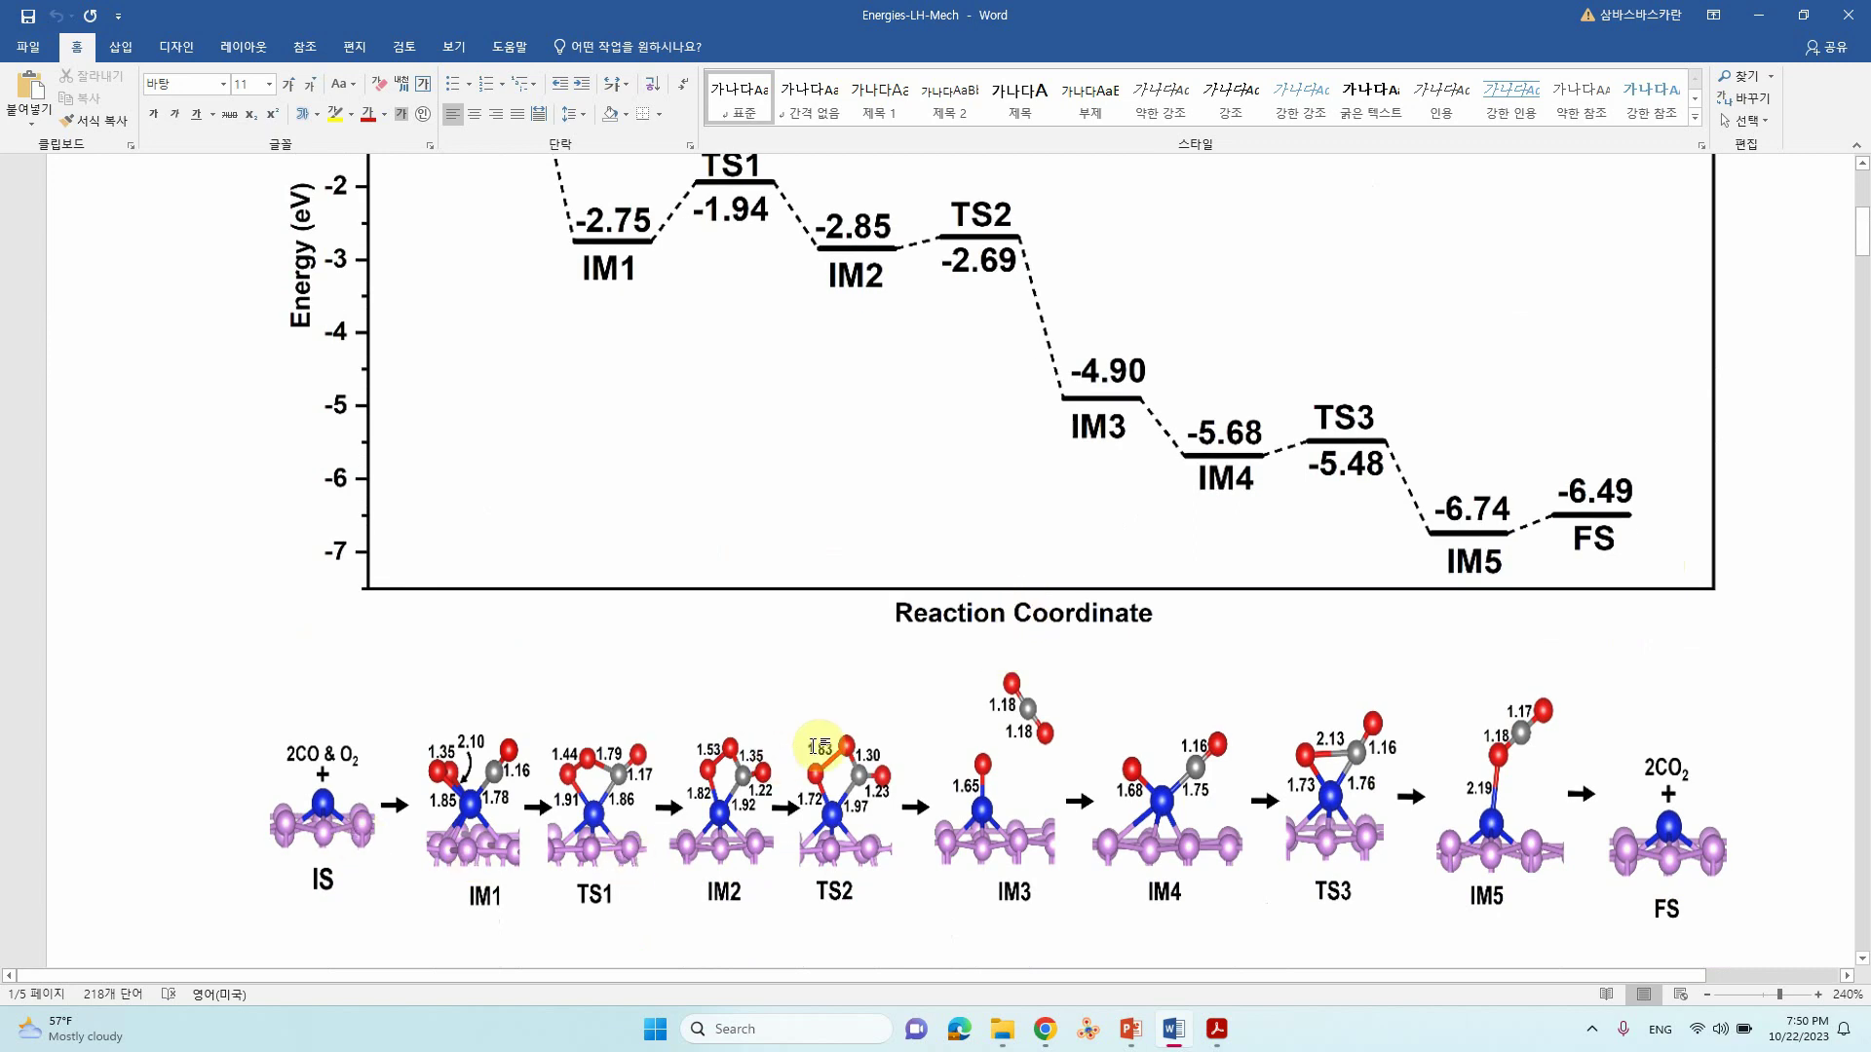
scroll(683, 604, "up", 4)
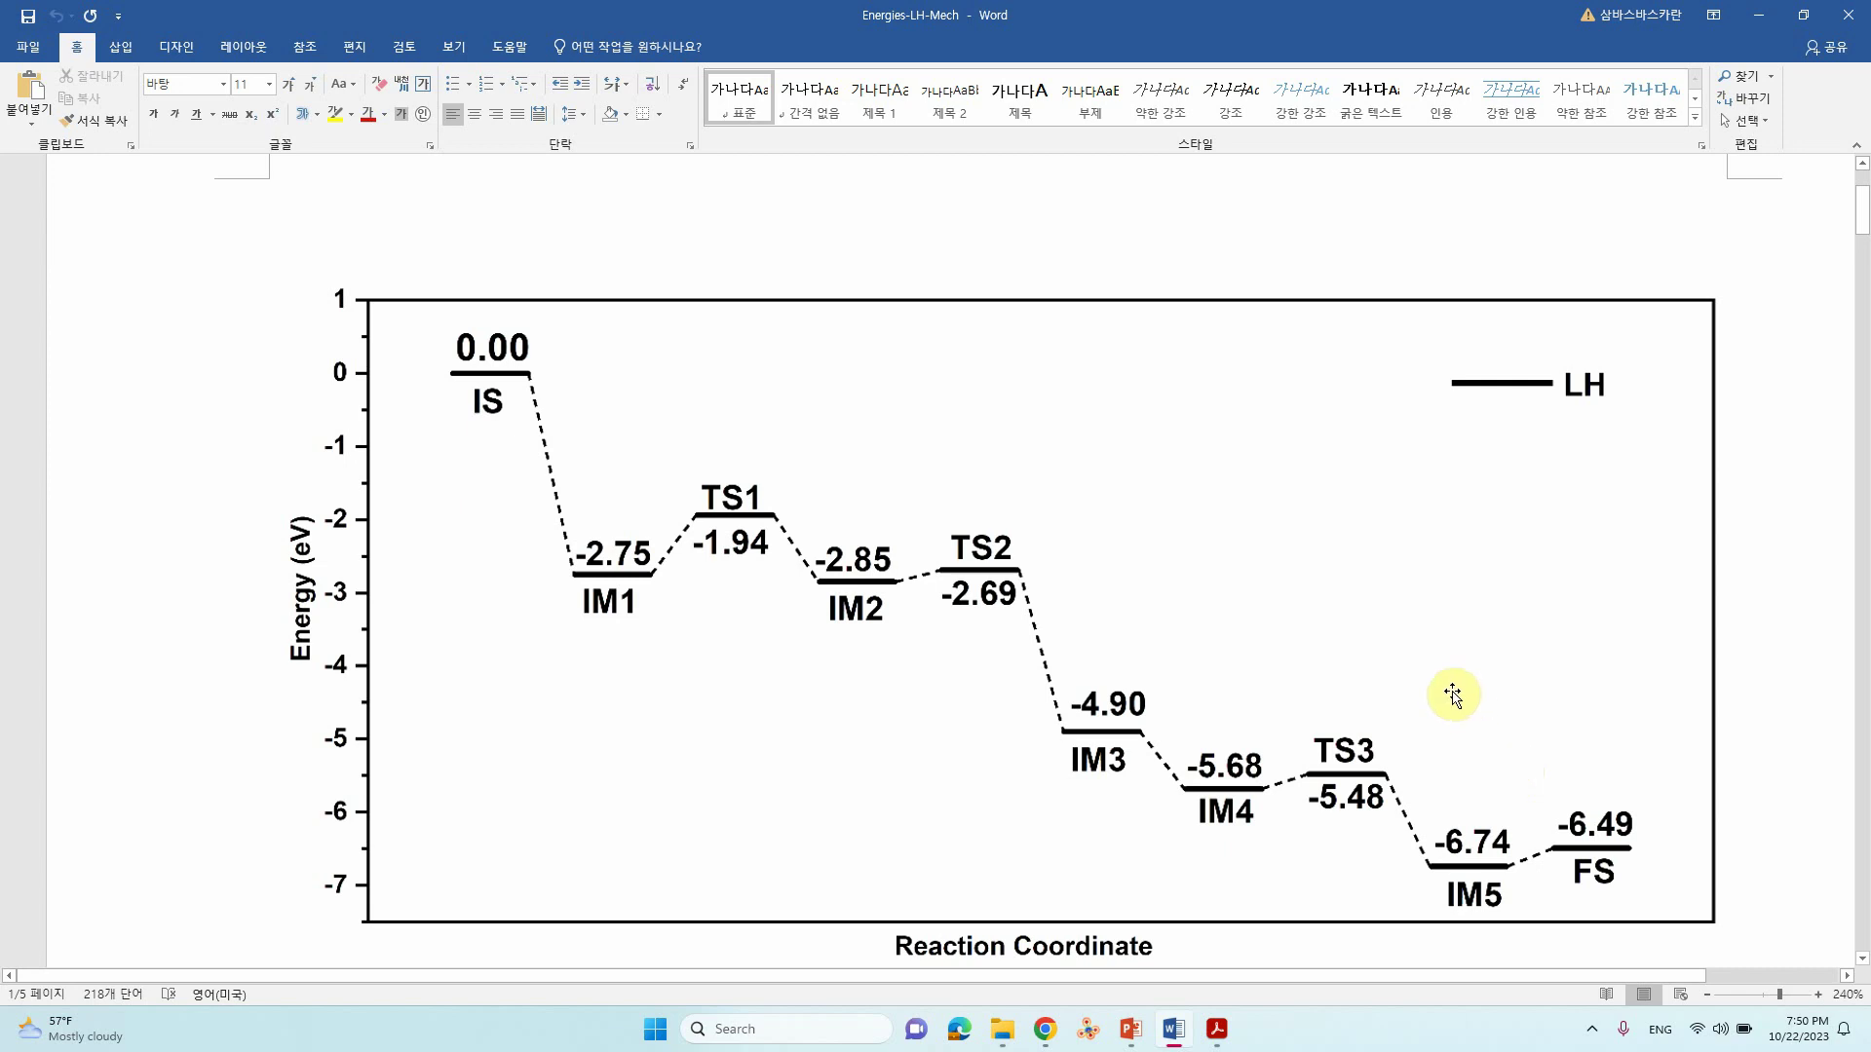
scroll(1453, 694, "down", 8)
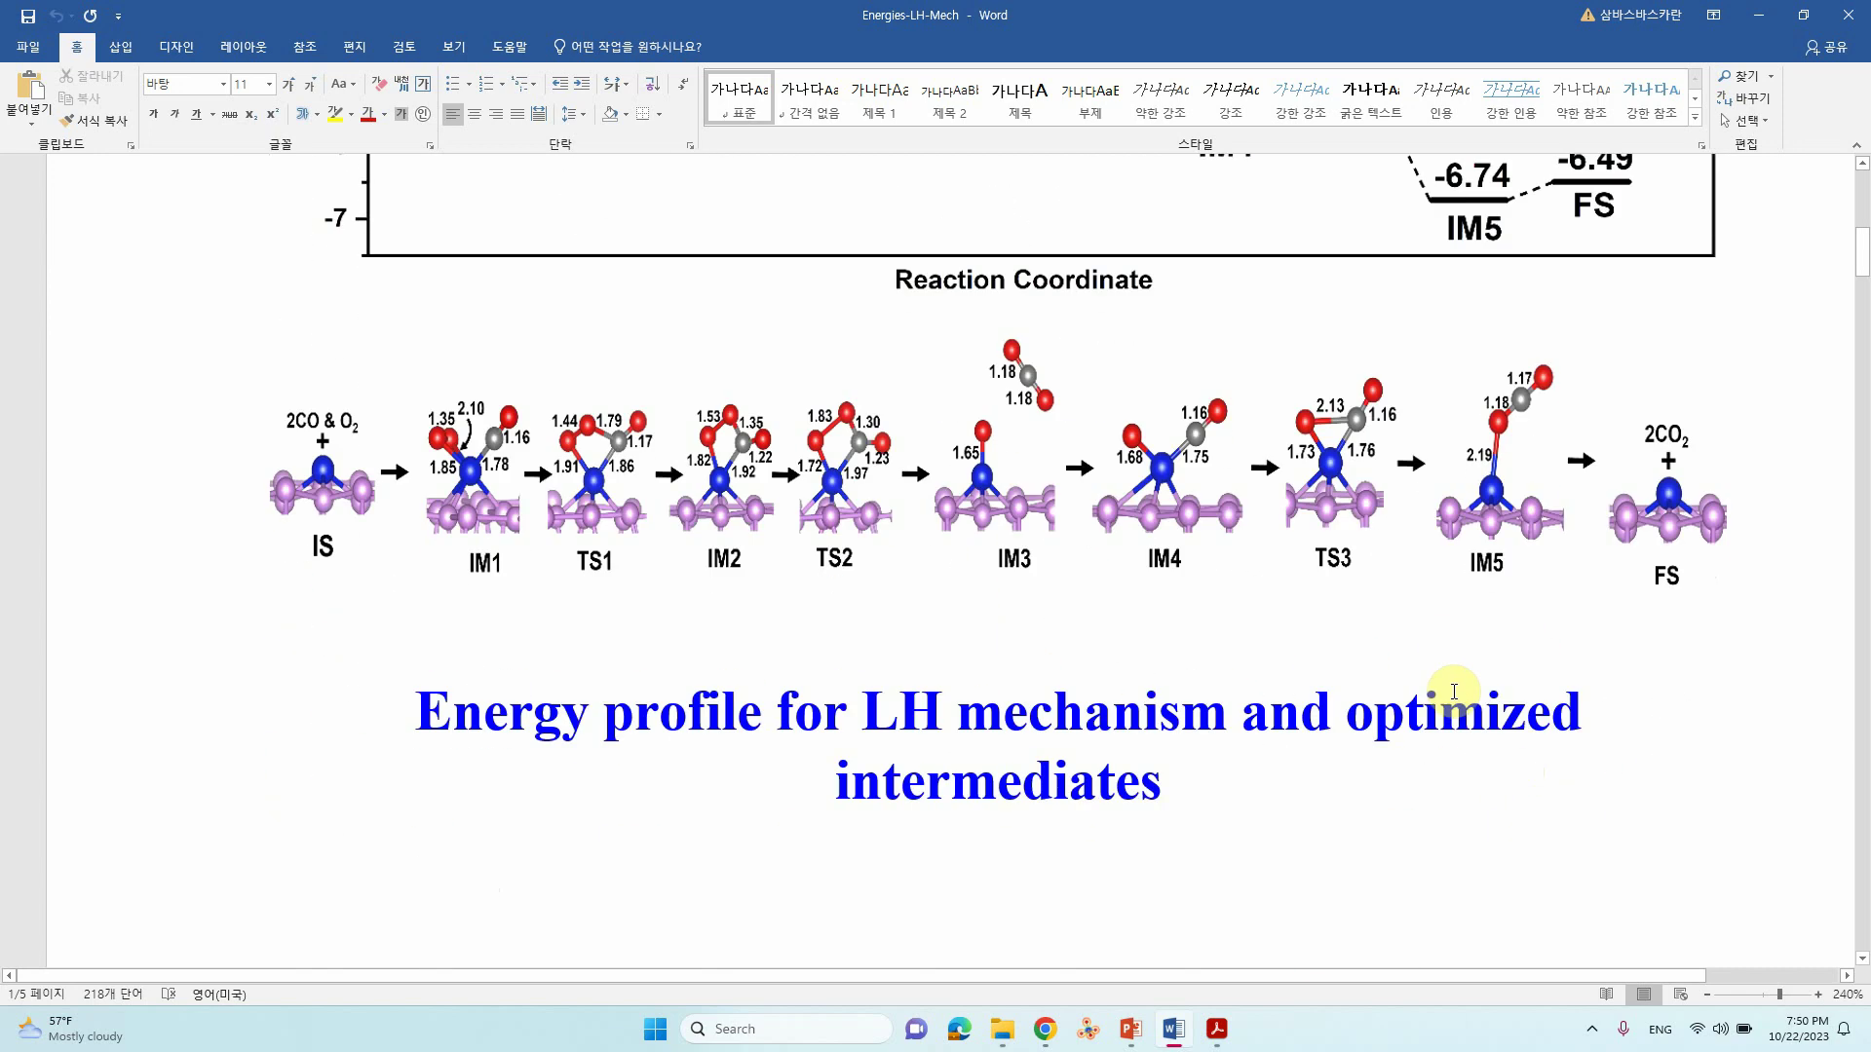
Review the energies of PhoCo, IM1, TS1, IM2 and TS2 in the Reaction energy Calculation table.
scroll(1453, 692, "down", 10)
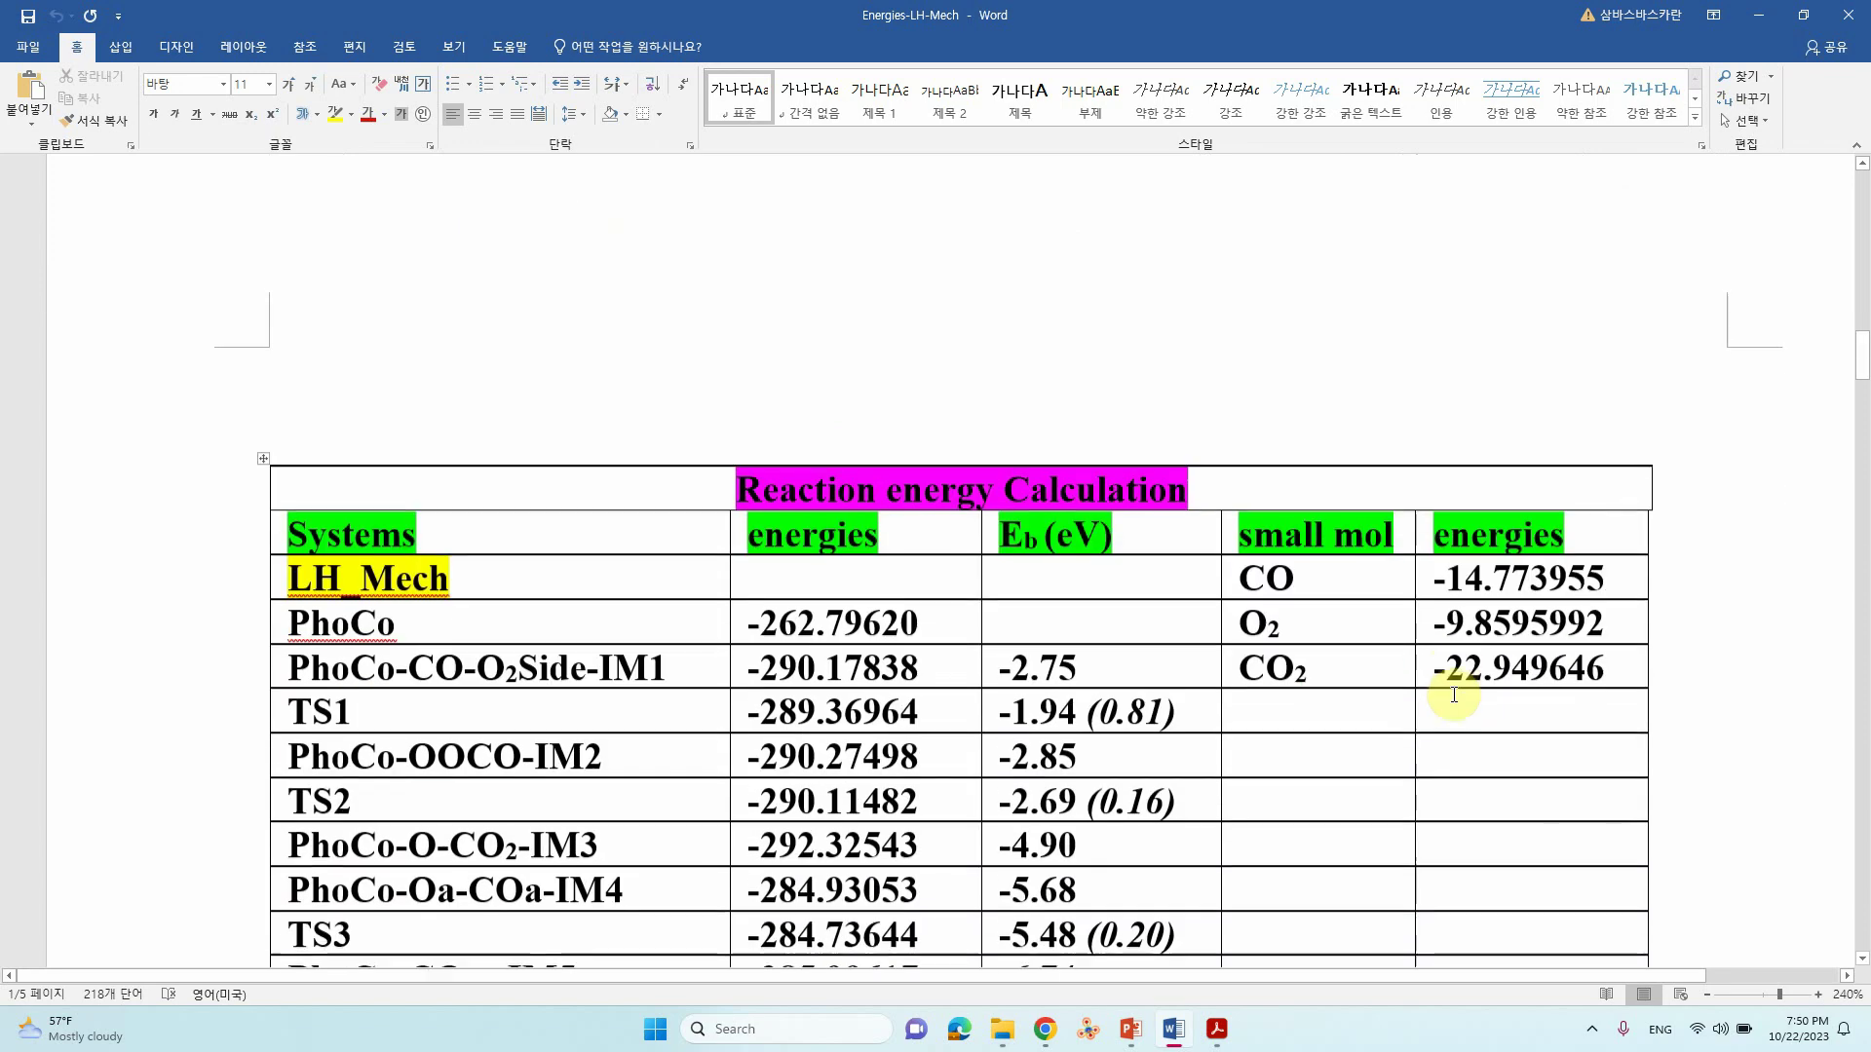
scroll(1451, 701, "down", 1)
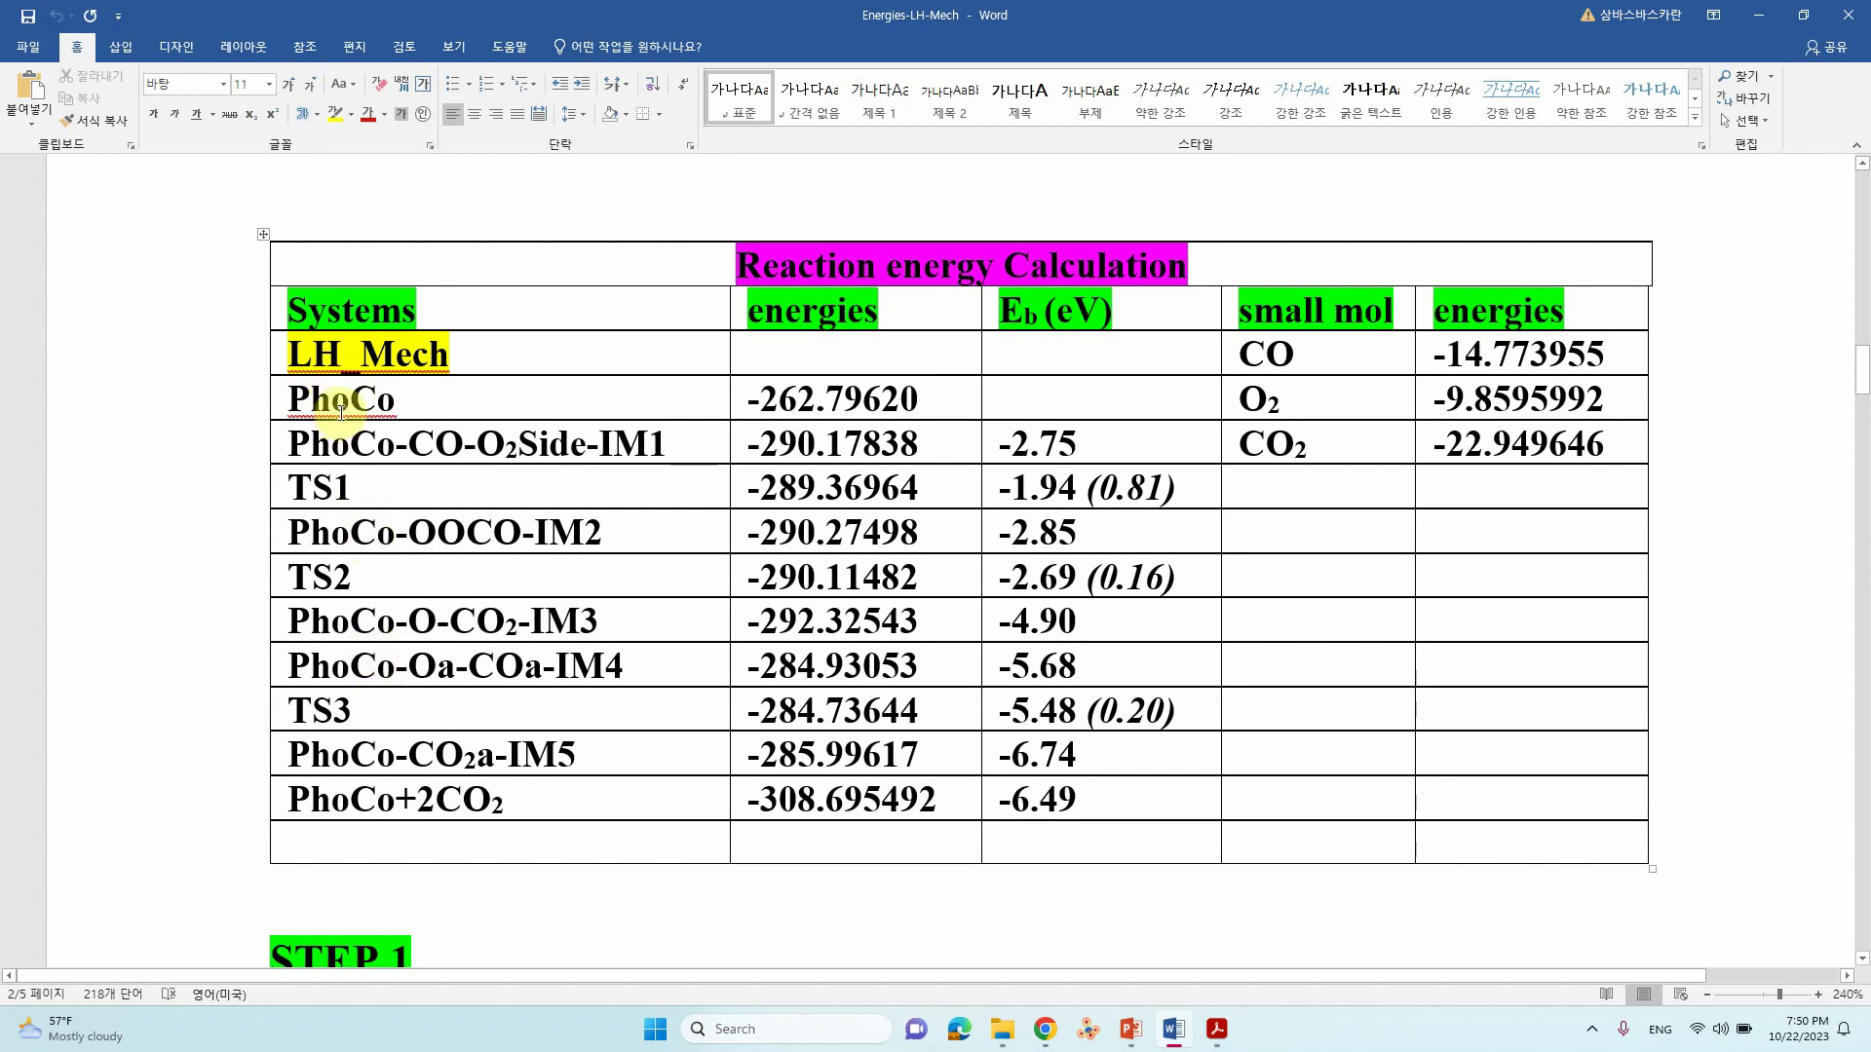
left_click_drag(920, 395, 731, 397)
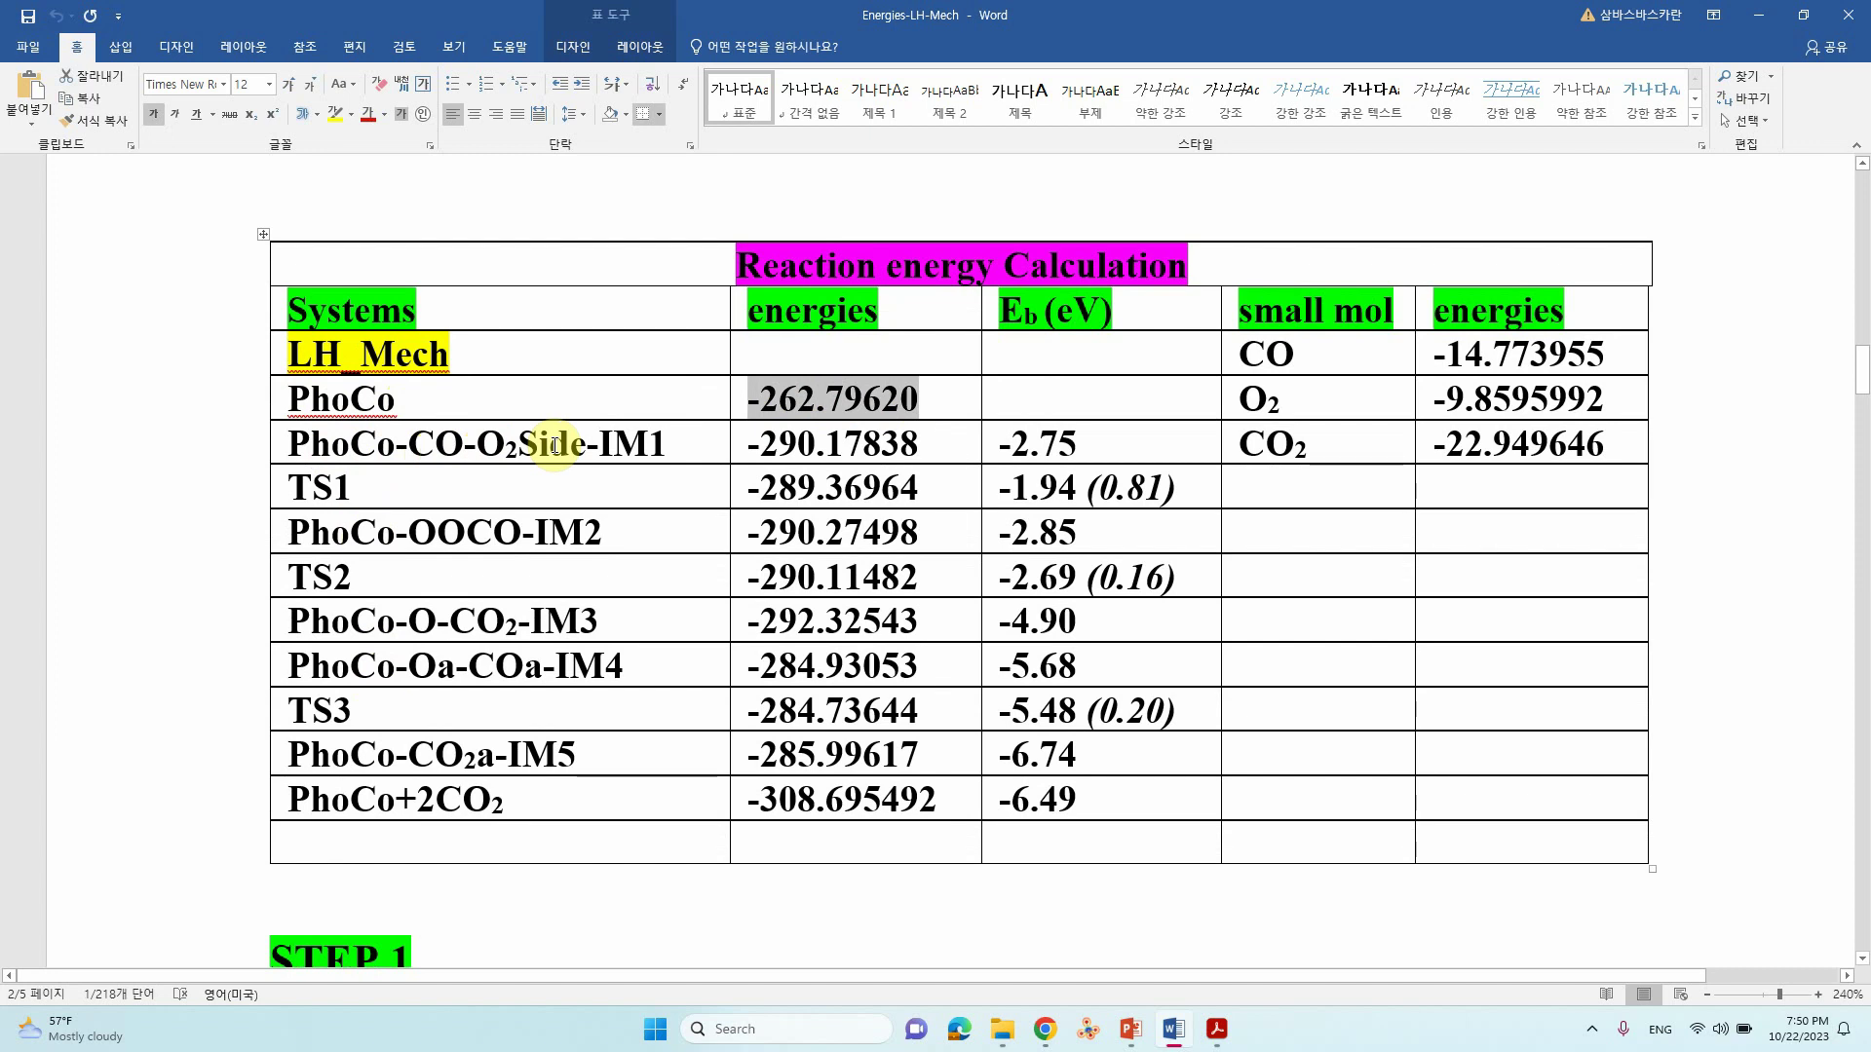
left_click(797, 445)
left_click(384, 490)
left_click(777, 487)
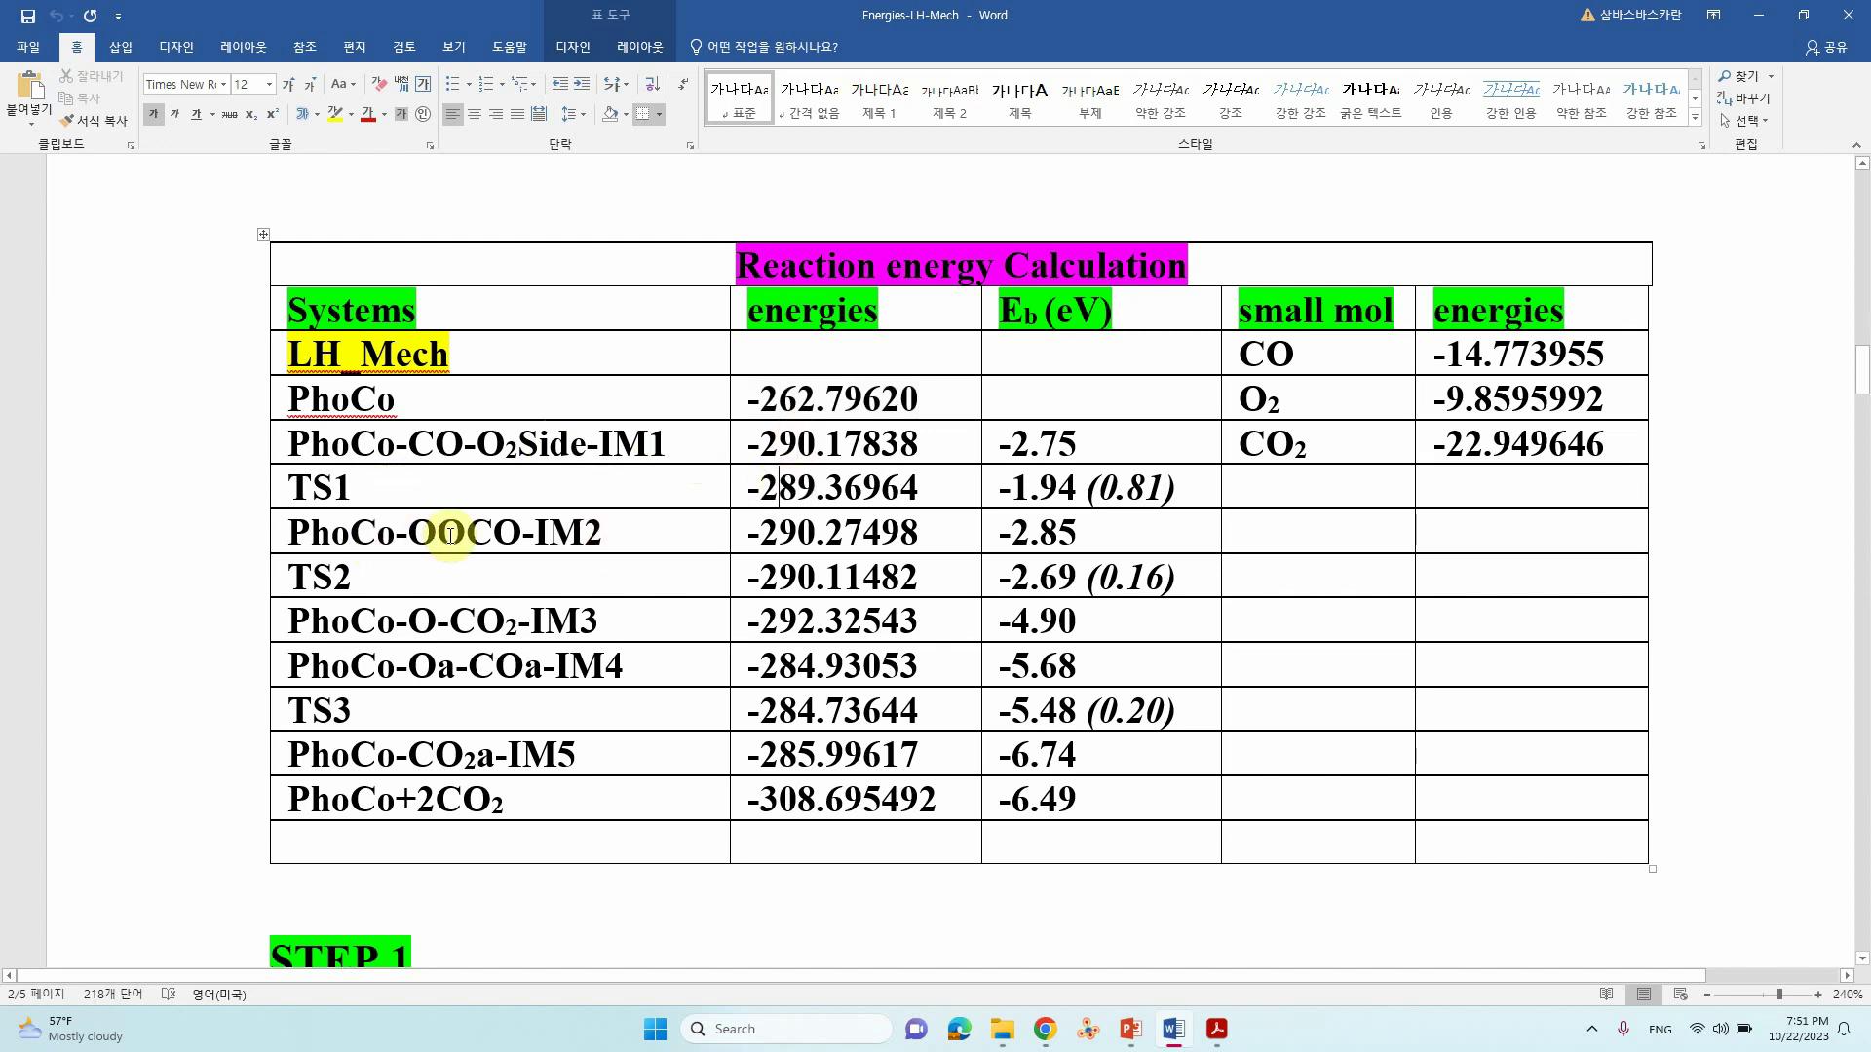
left_click(826, 533)
left_click(356, 579)
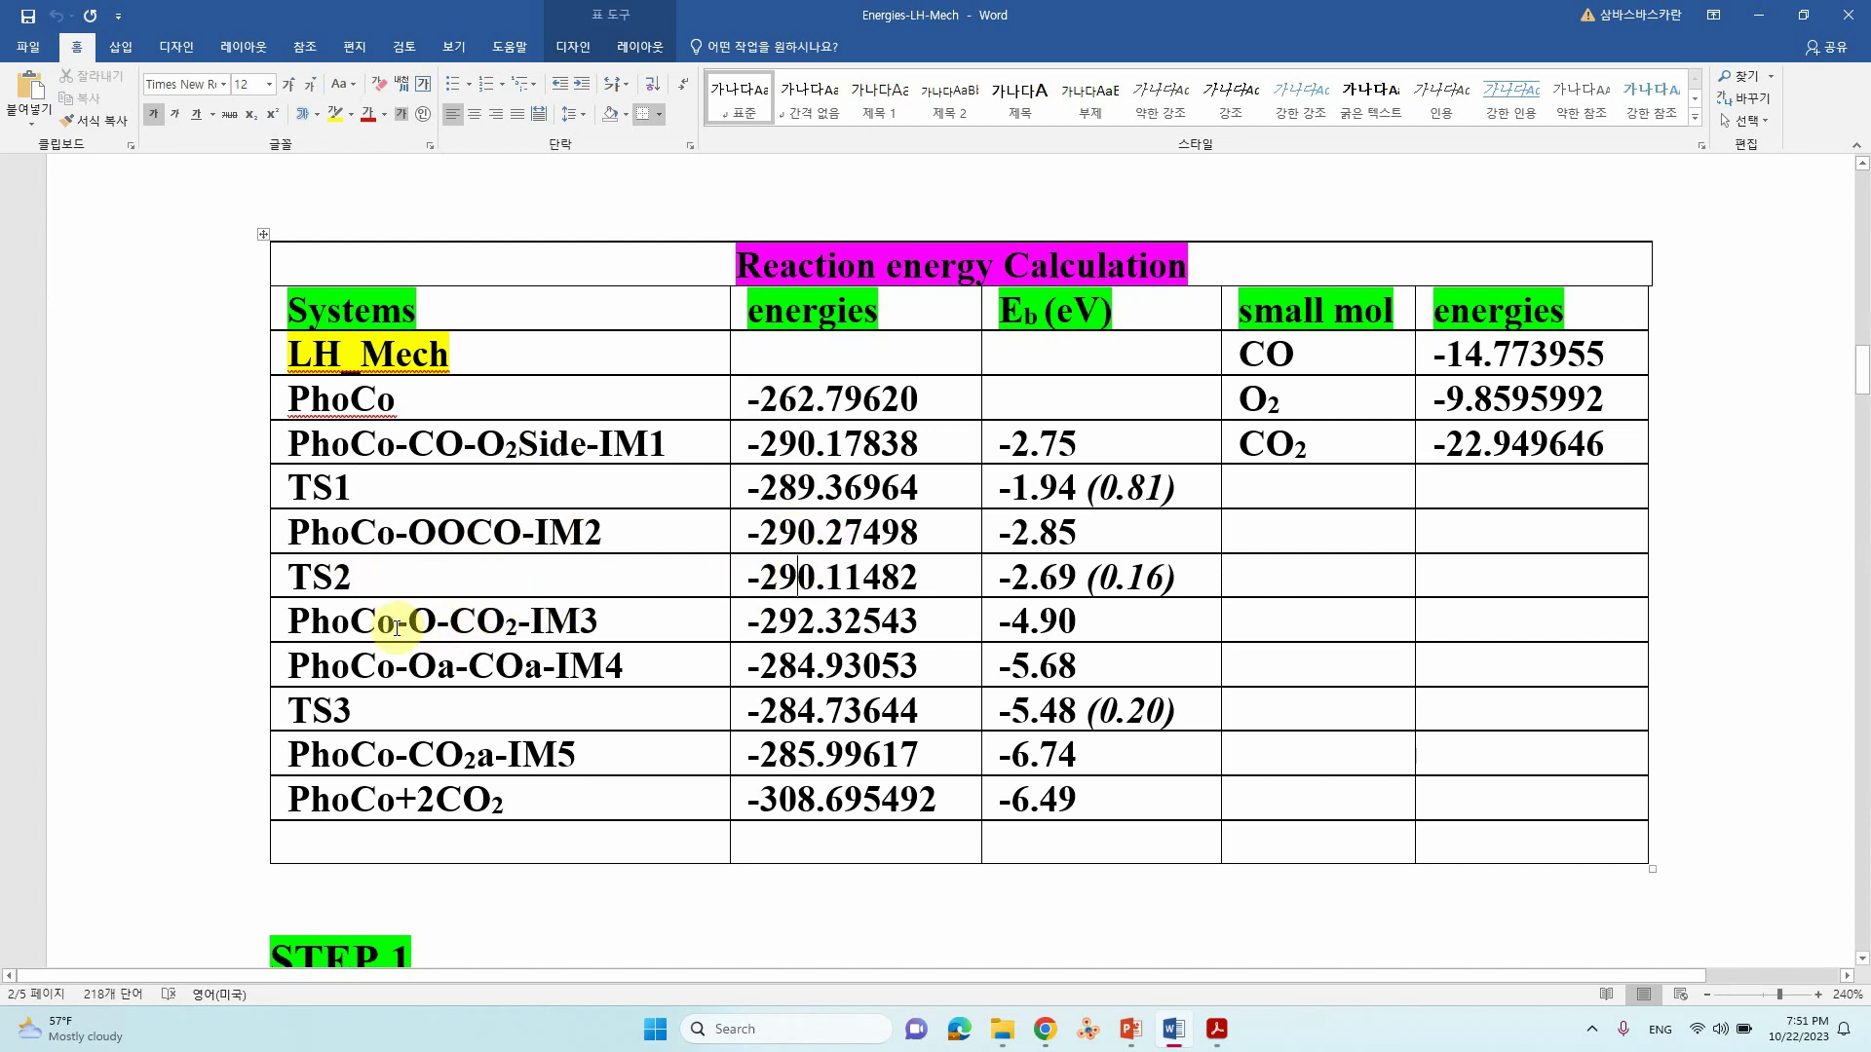
Review the table's energies for IM3 through PhoCo+2CO2, along with the small-molecule entries.
key("Right")
key("Right")
key("Right")
key("Right")
key("Right")
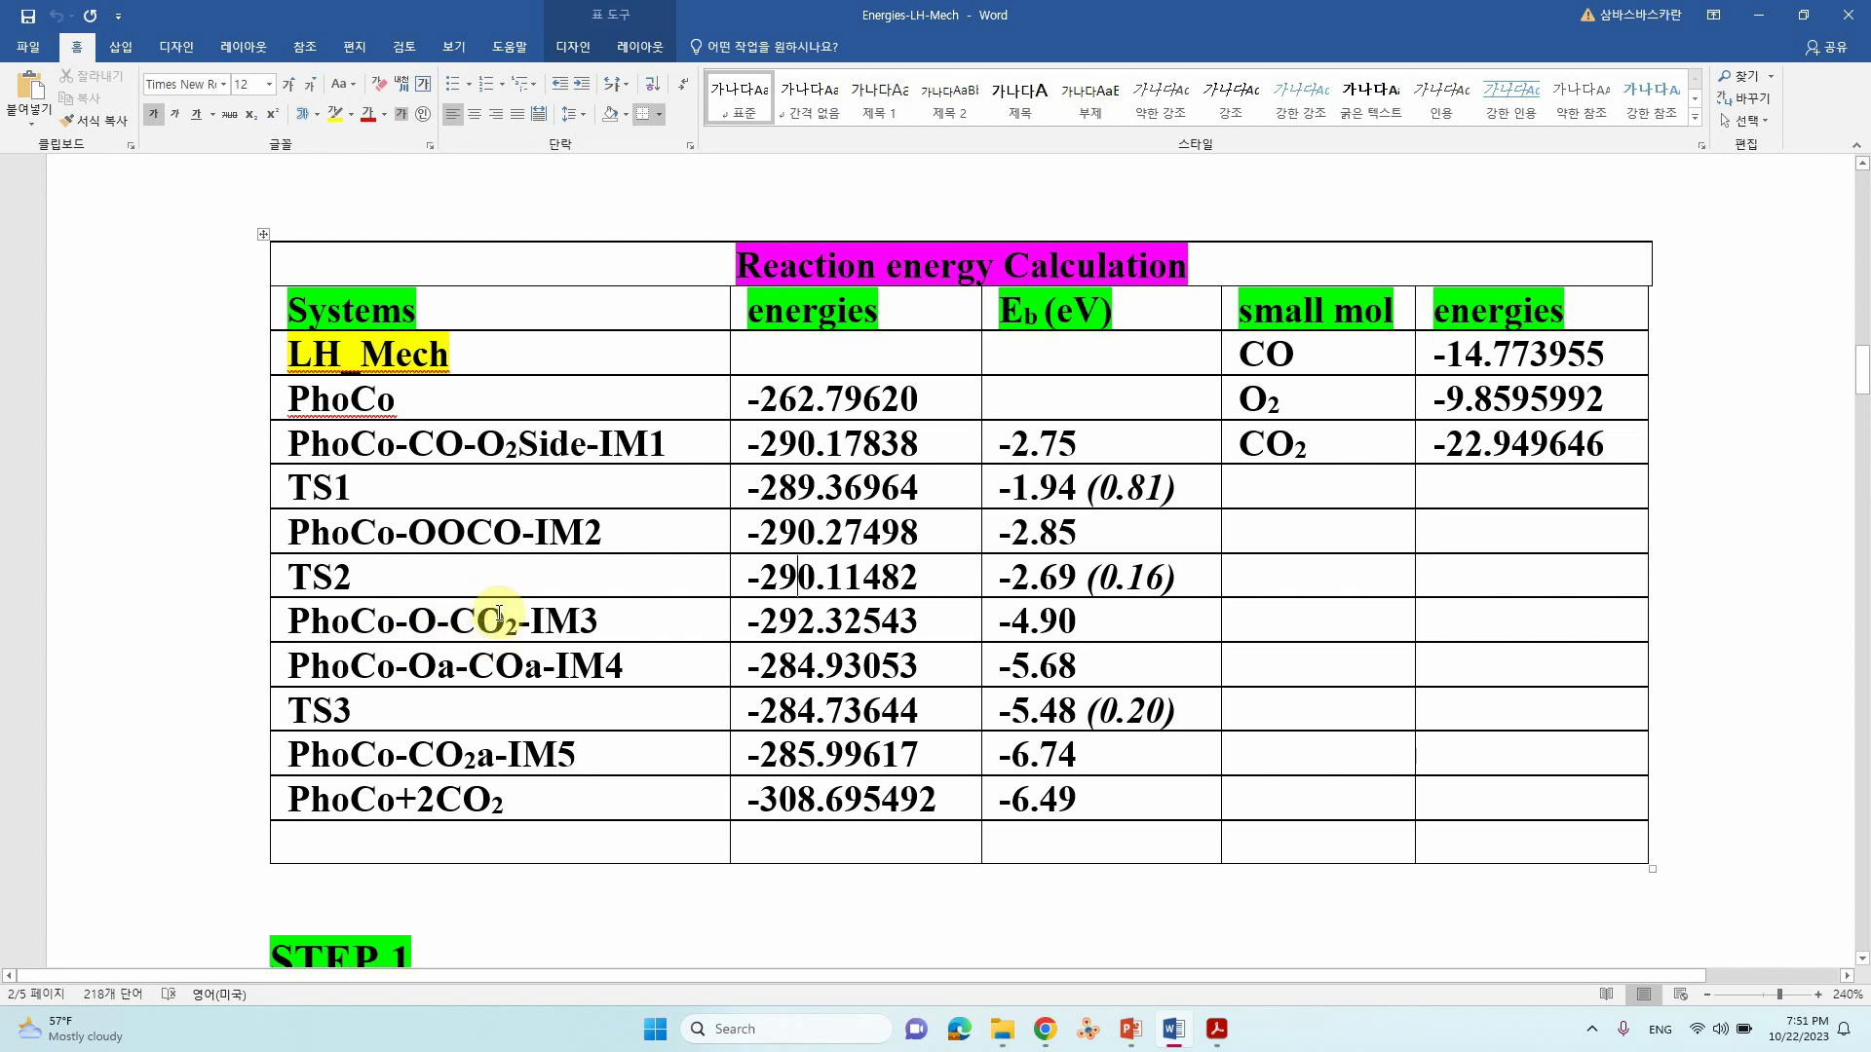
left_click(773, 621)
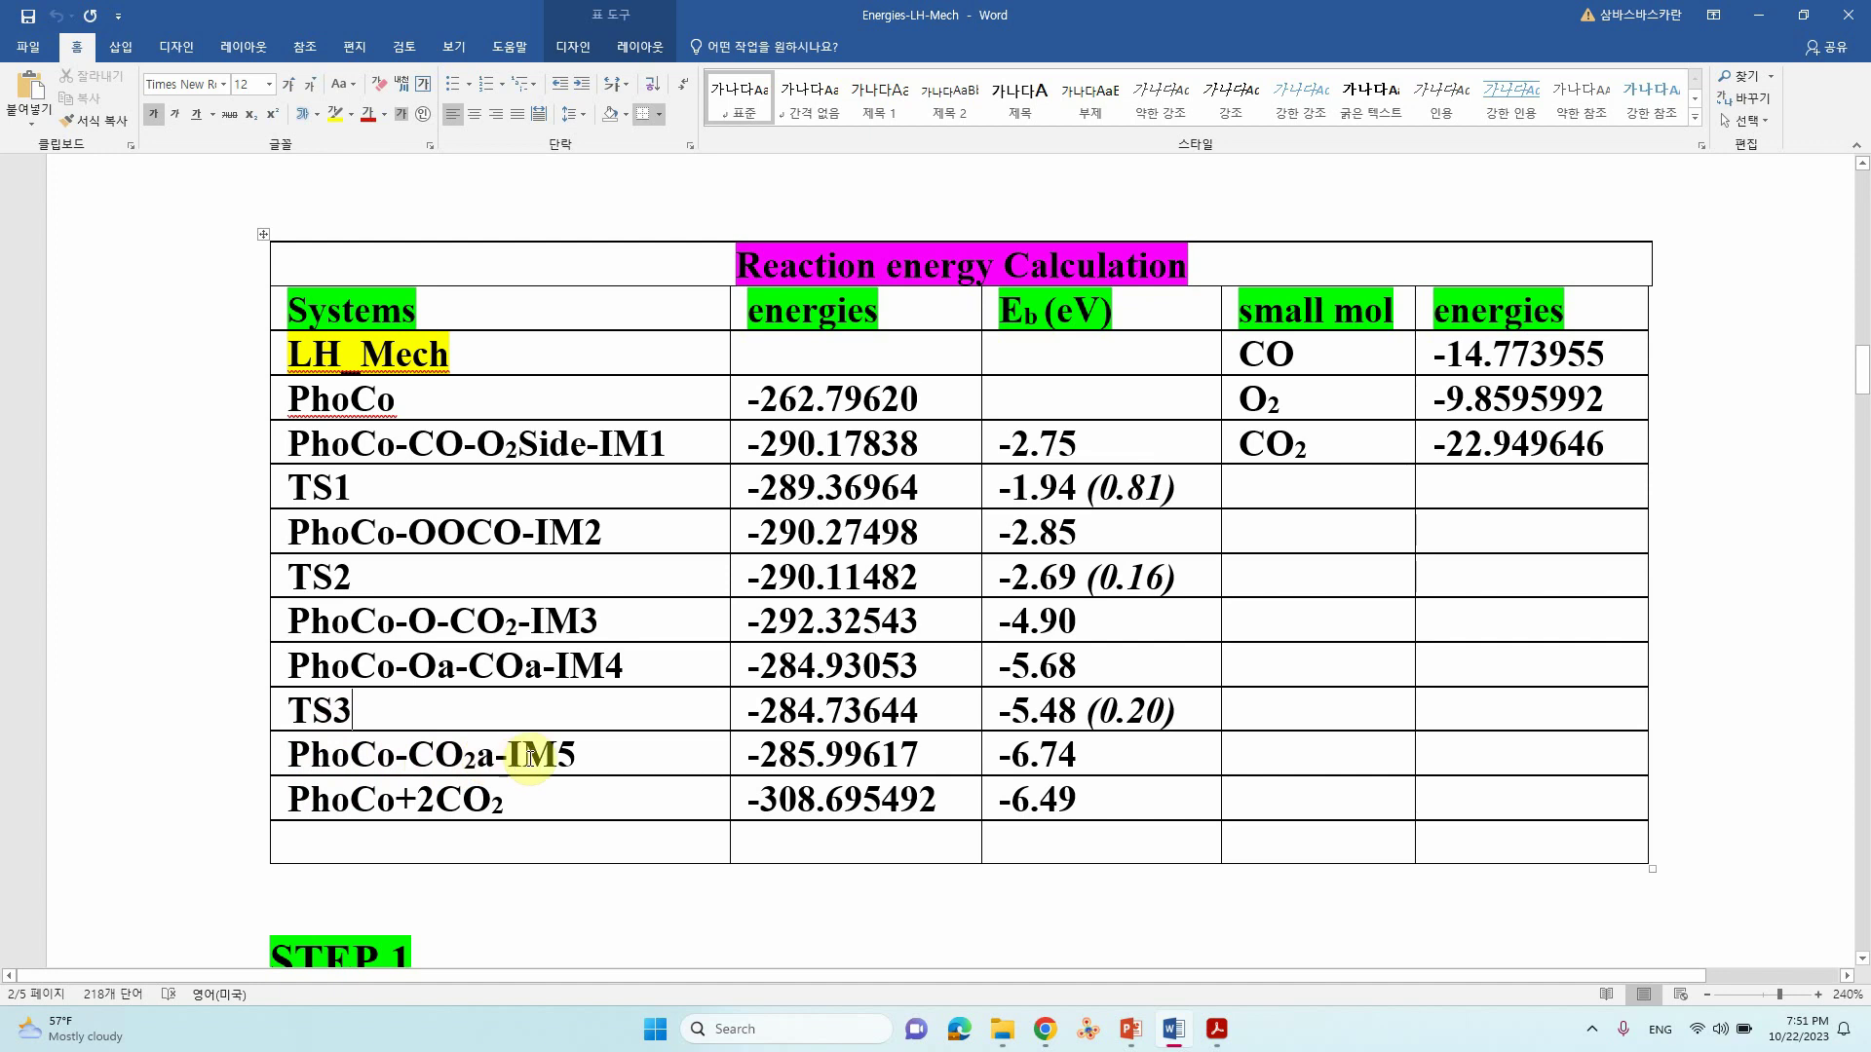
left_click(825, 757)
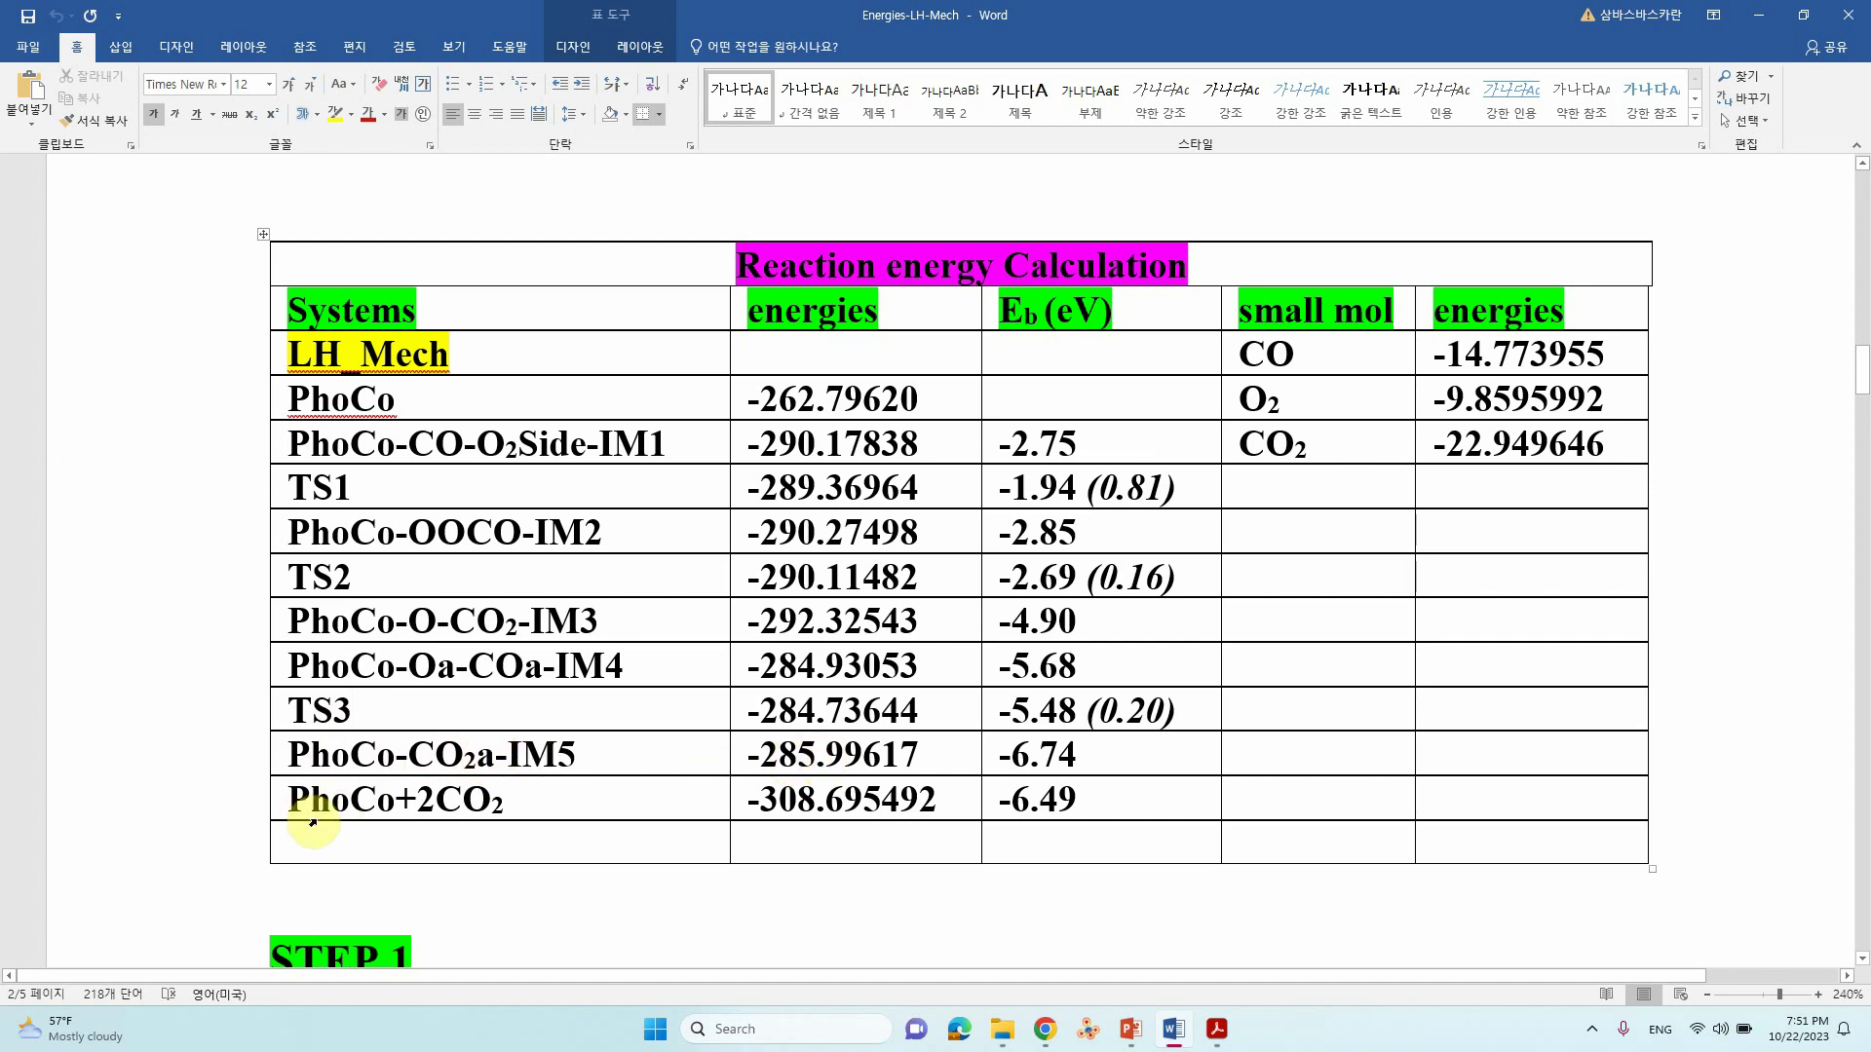
left_click_drag(392, 801, 300, 801)
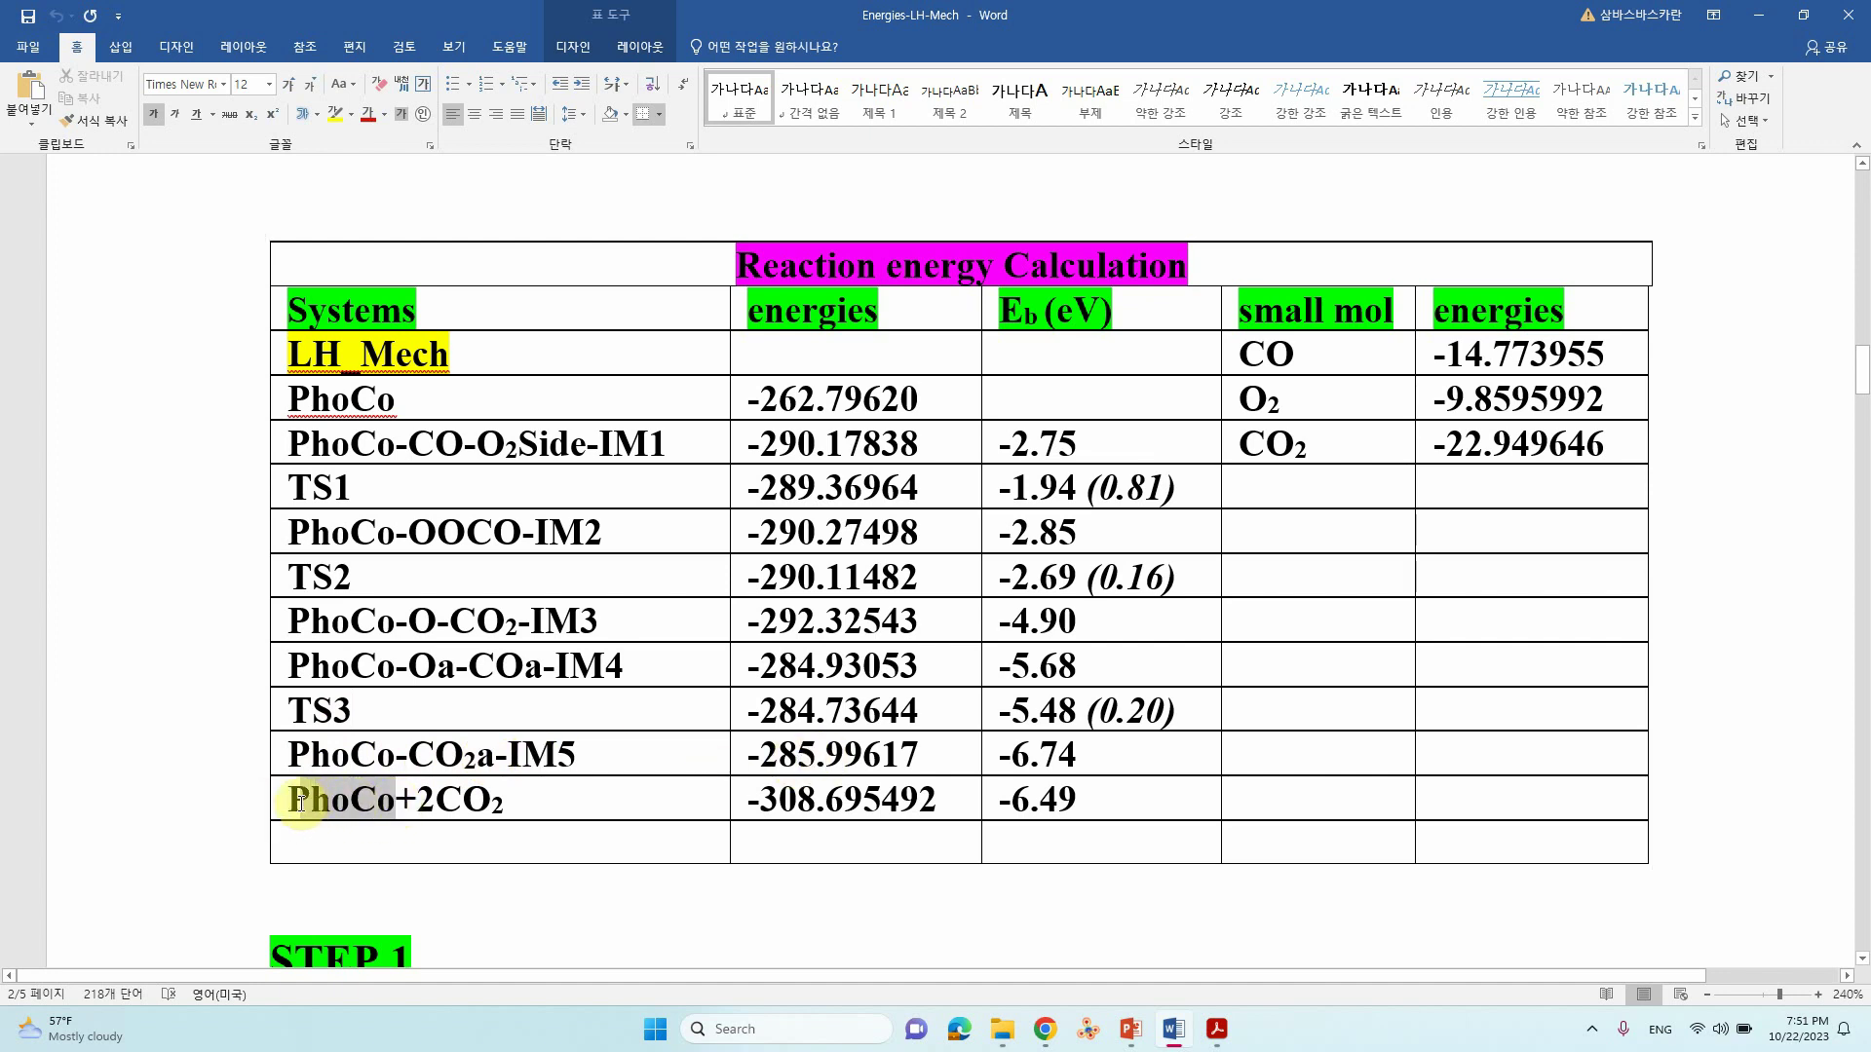
left_click(437, 801)
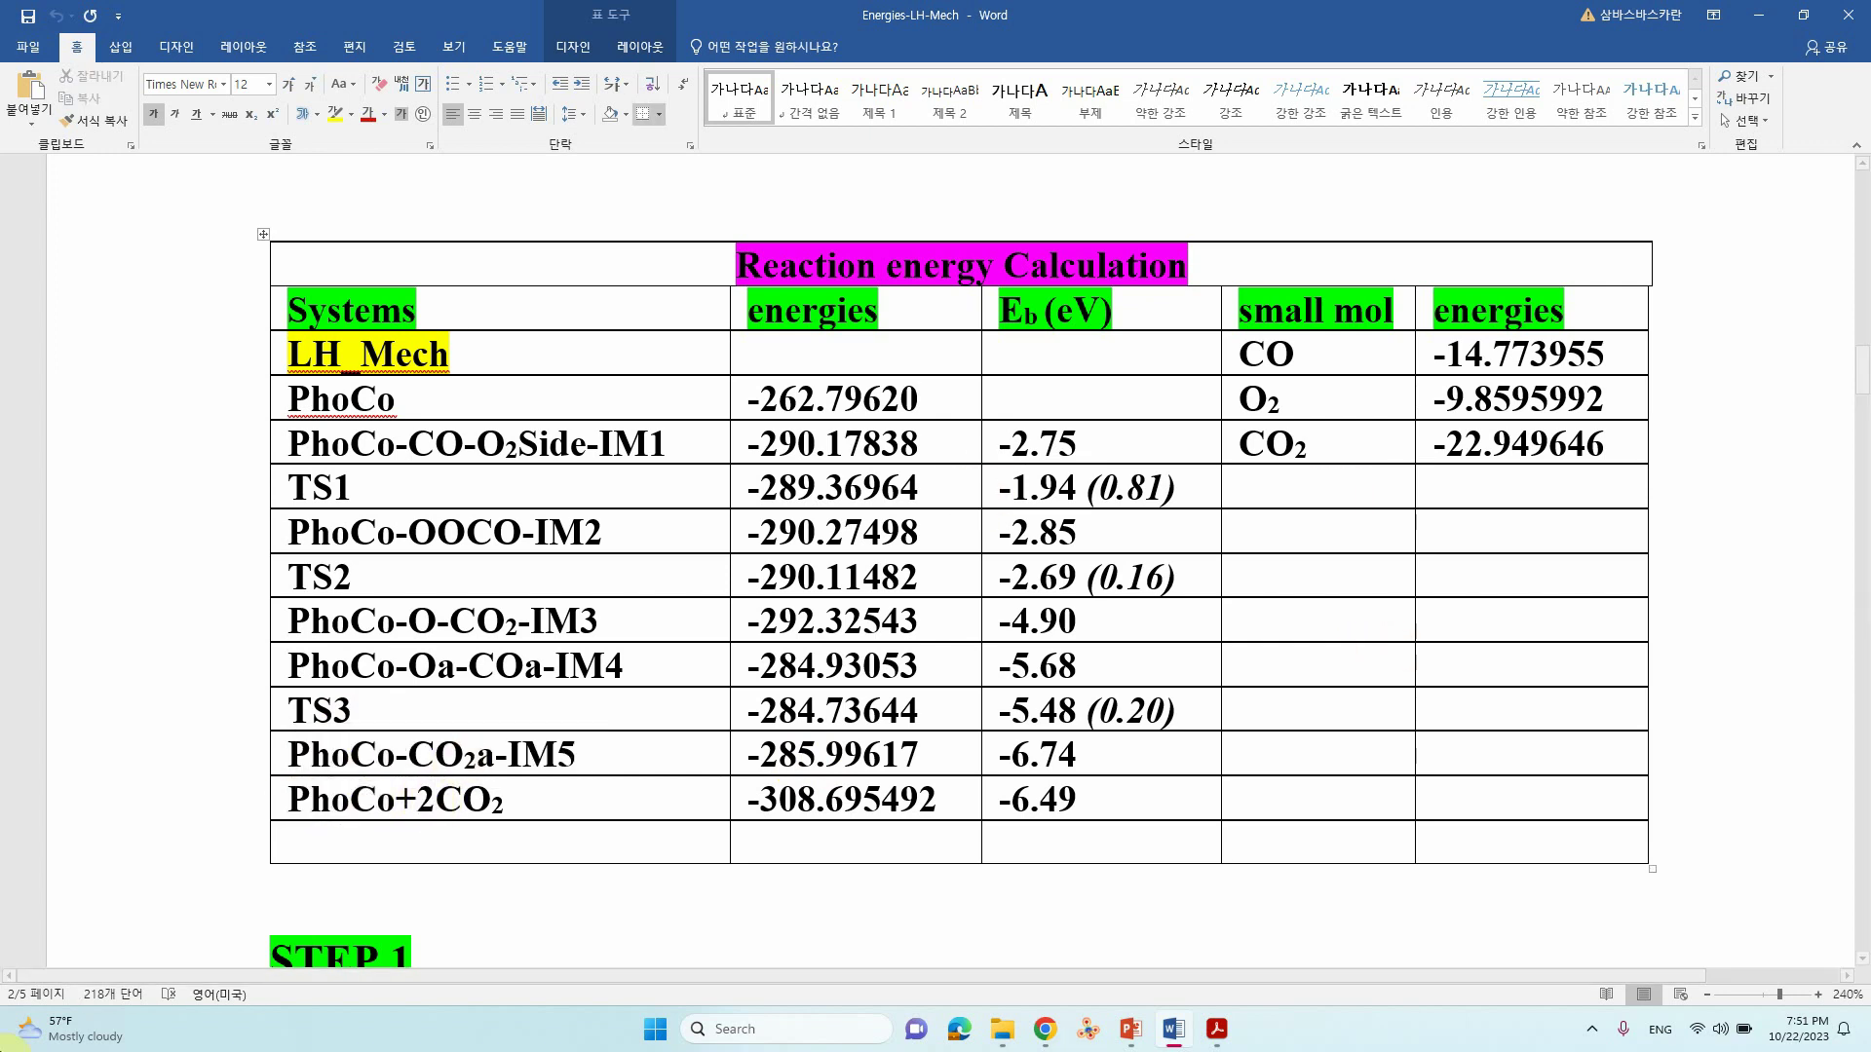
left_click(1288, 441)
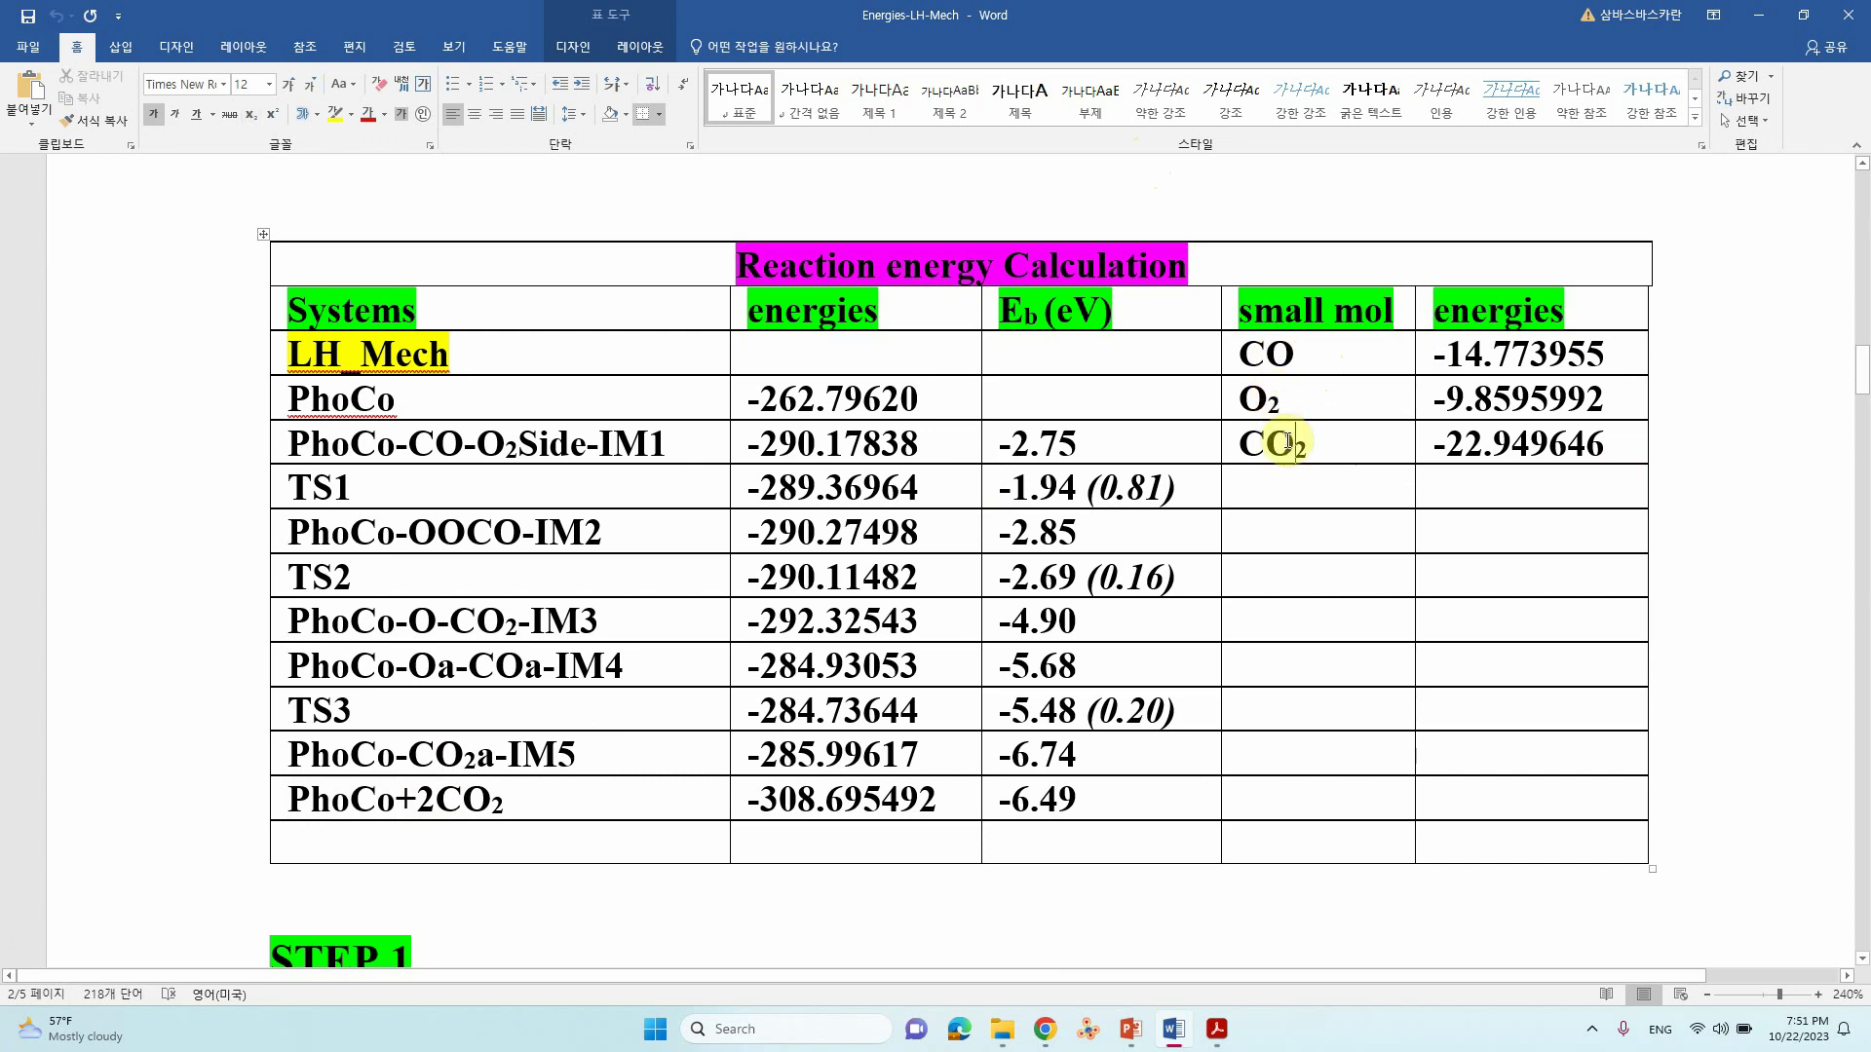
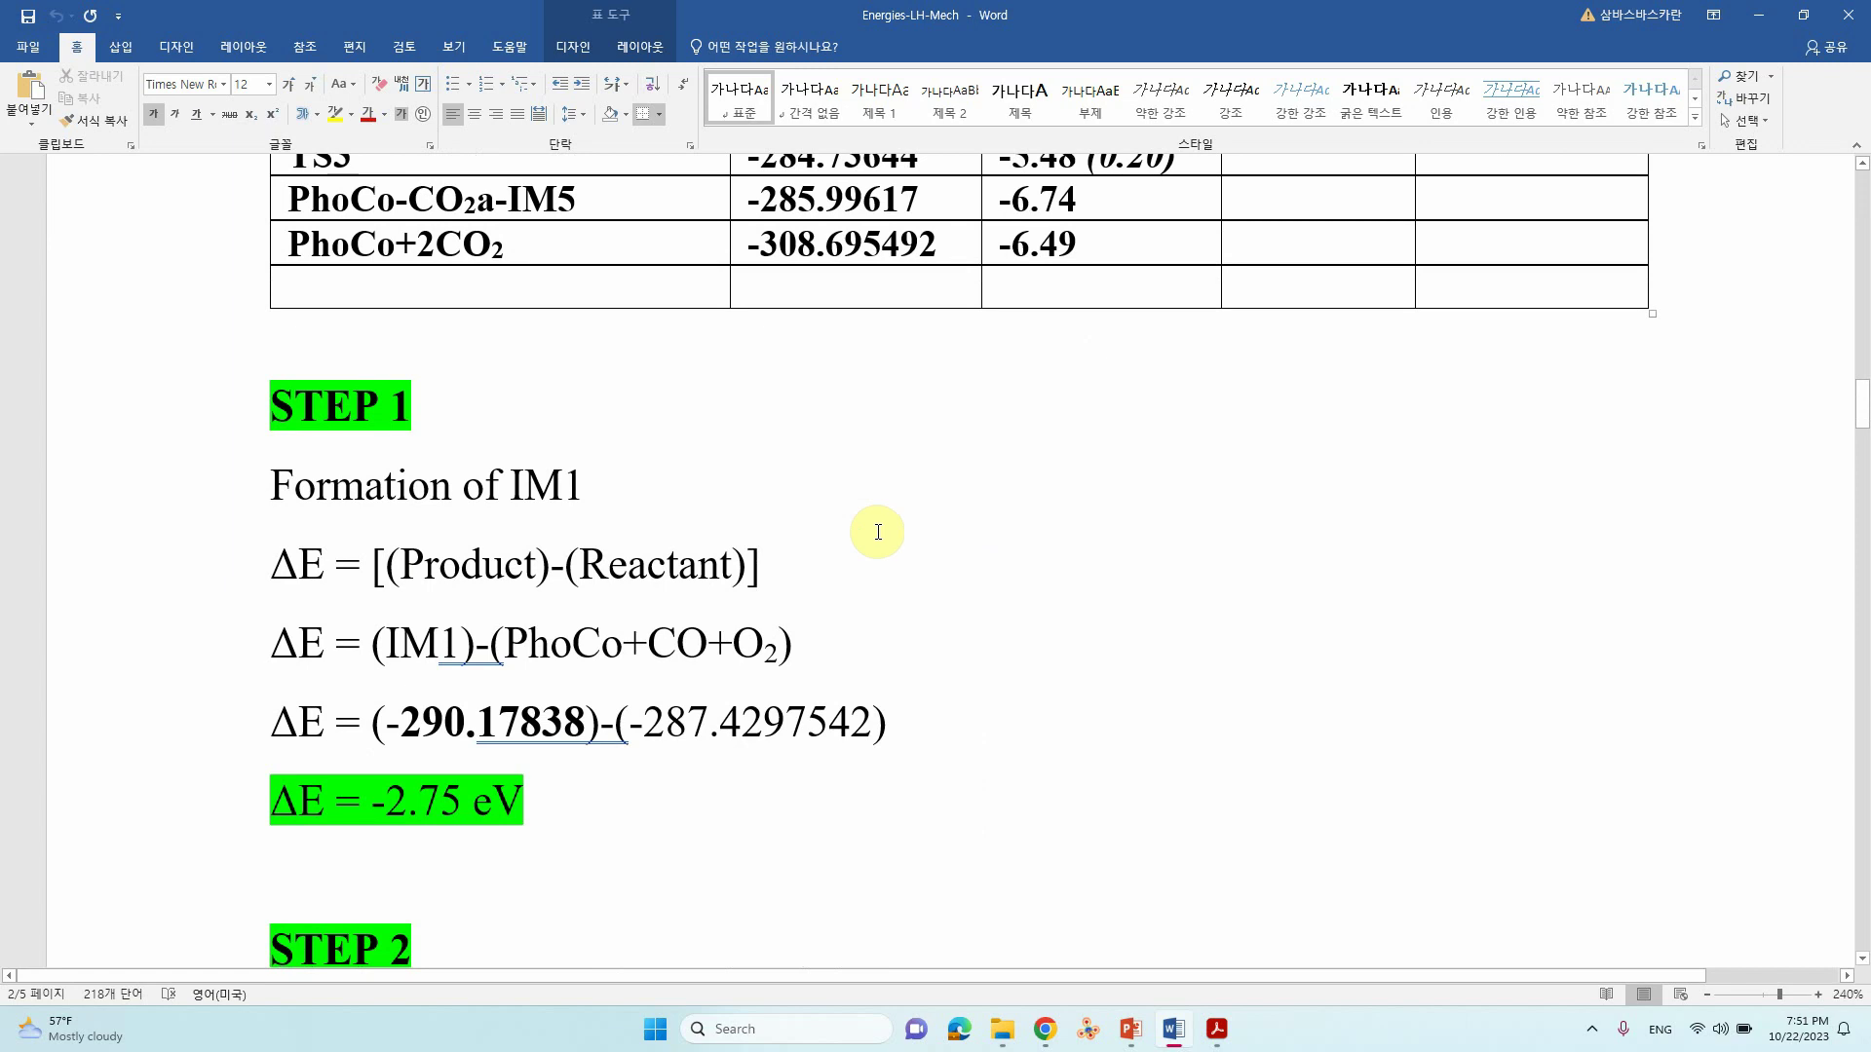
Examine the STEP 1 reaction energy formula for the formation of IM1, checking its product and reactant terms.
scroll(572, 490, "up", 5)
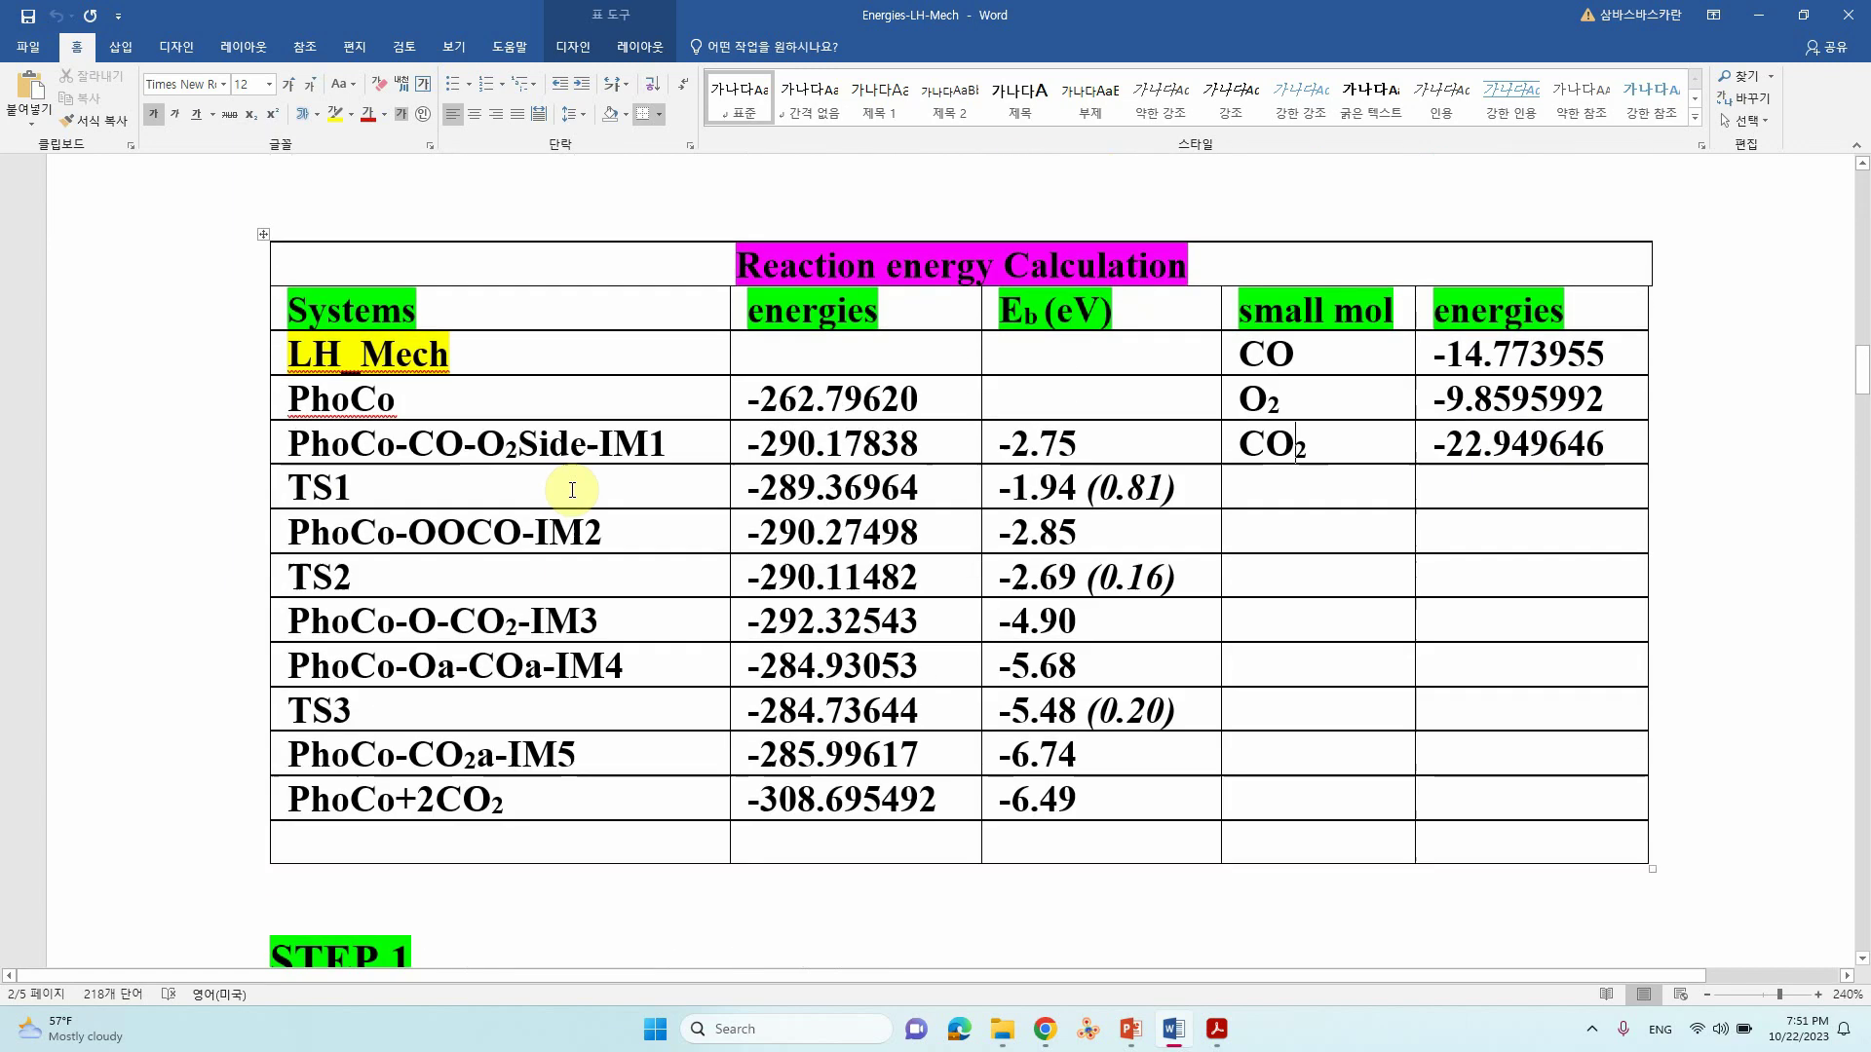
scroll(623, 458, "down", 7)
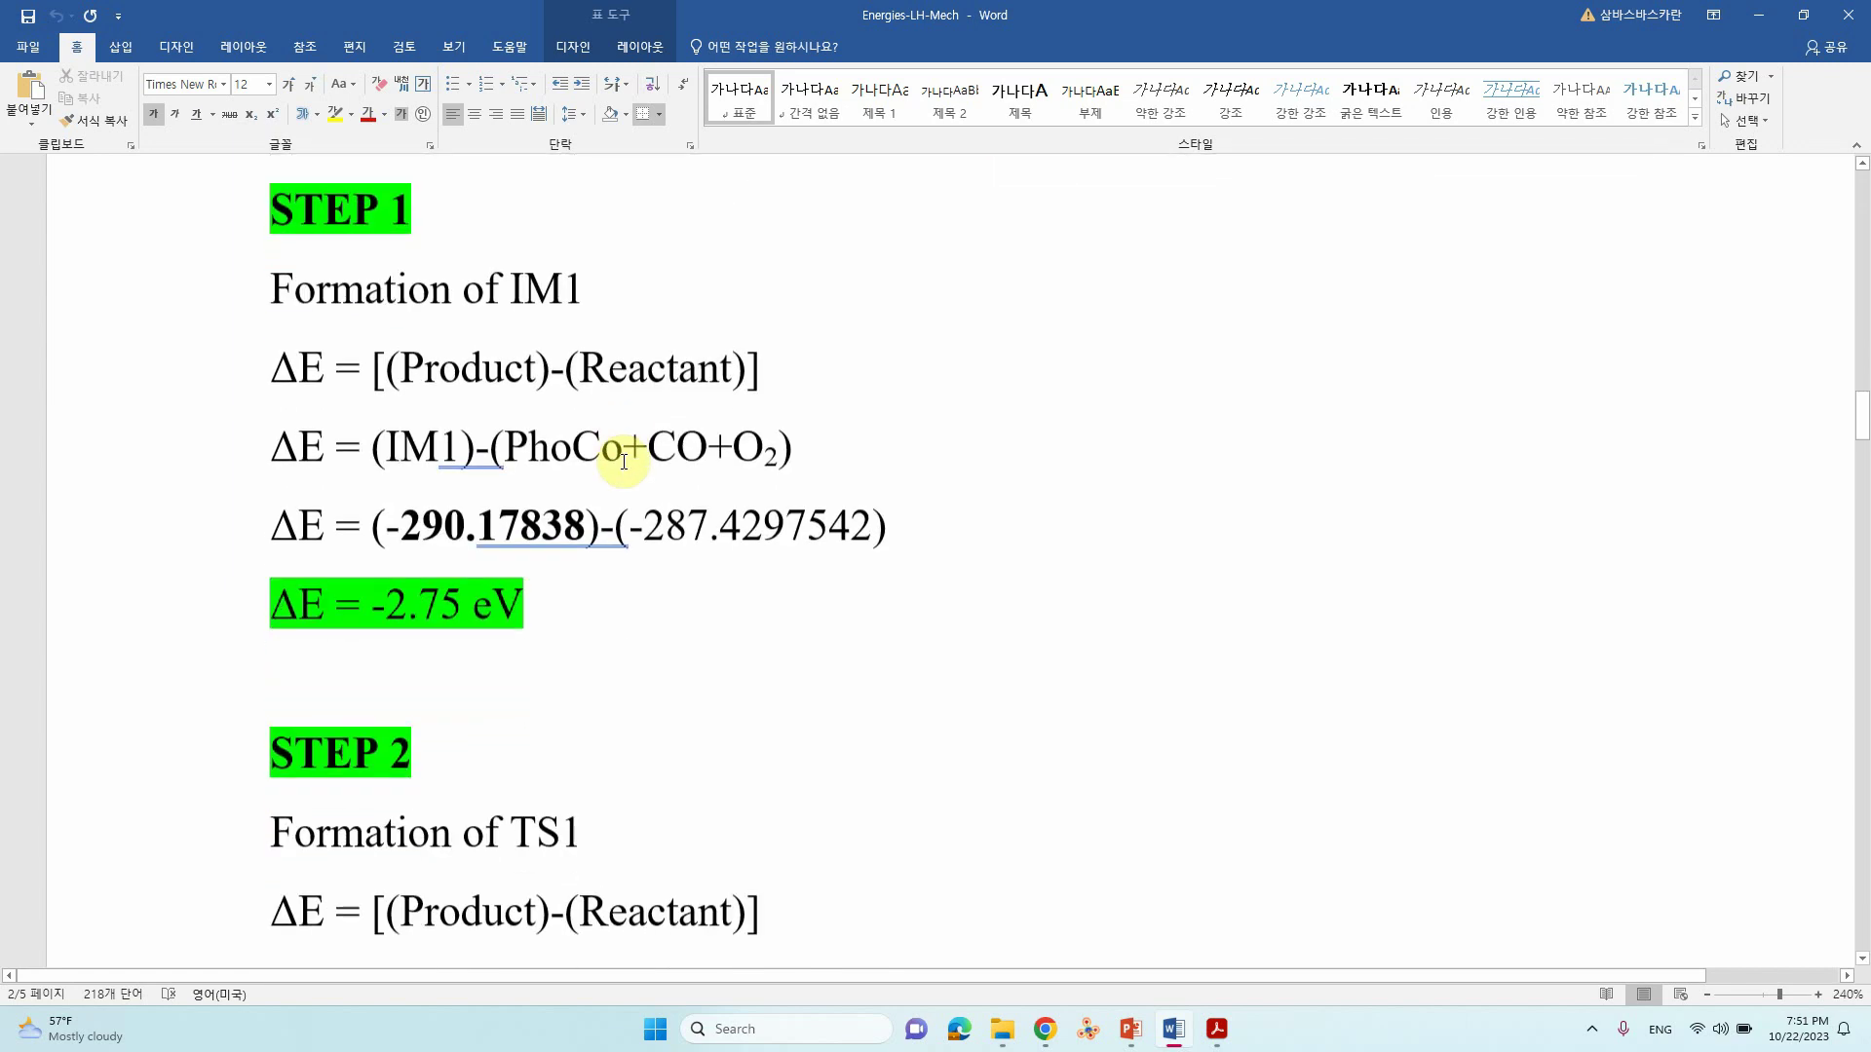
scroll(622, 464, "up", 1)
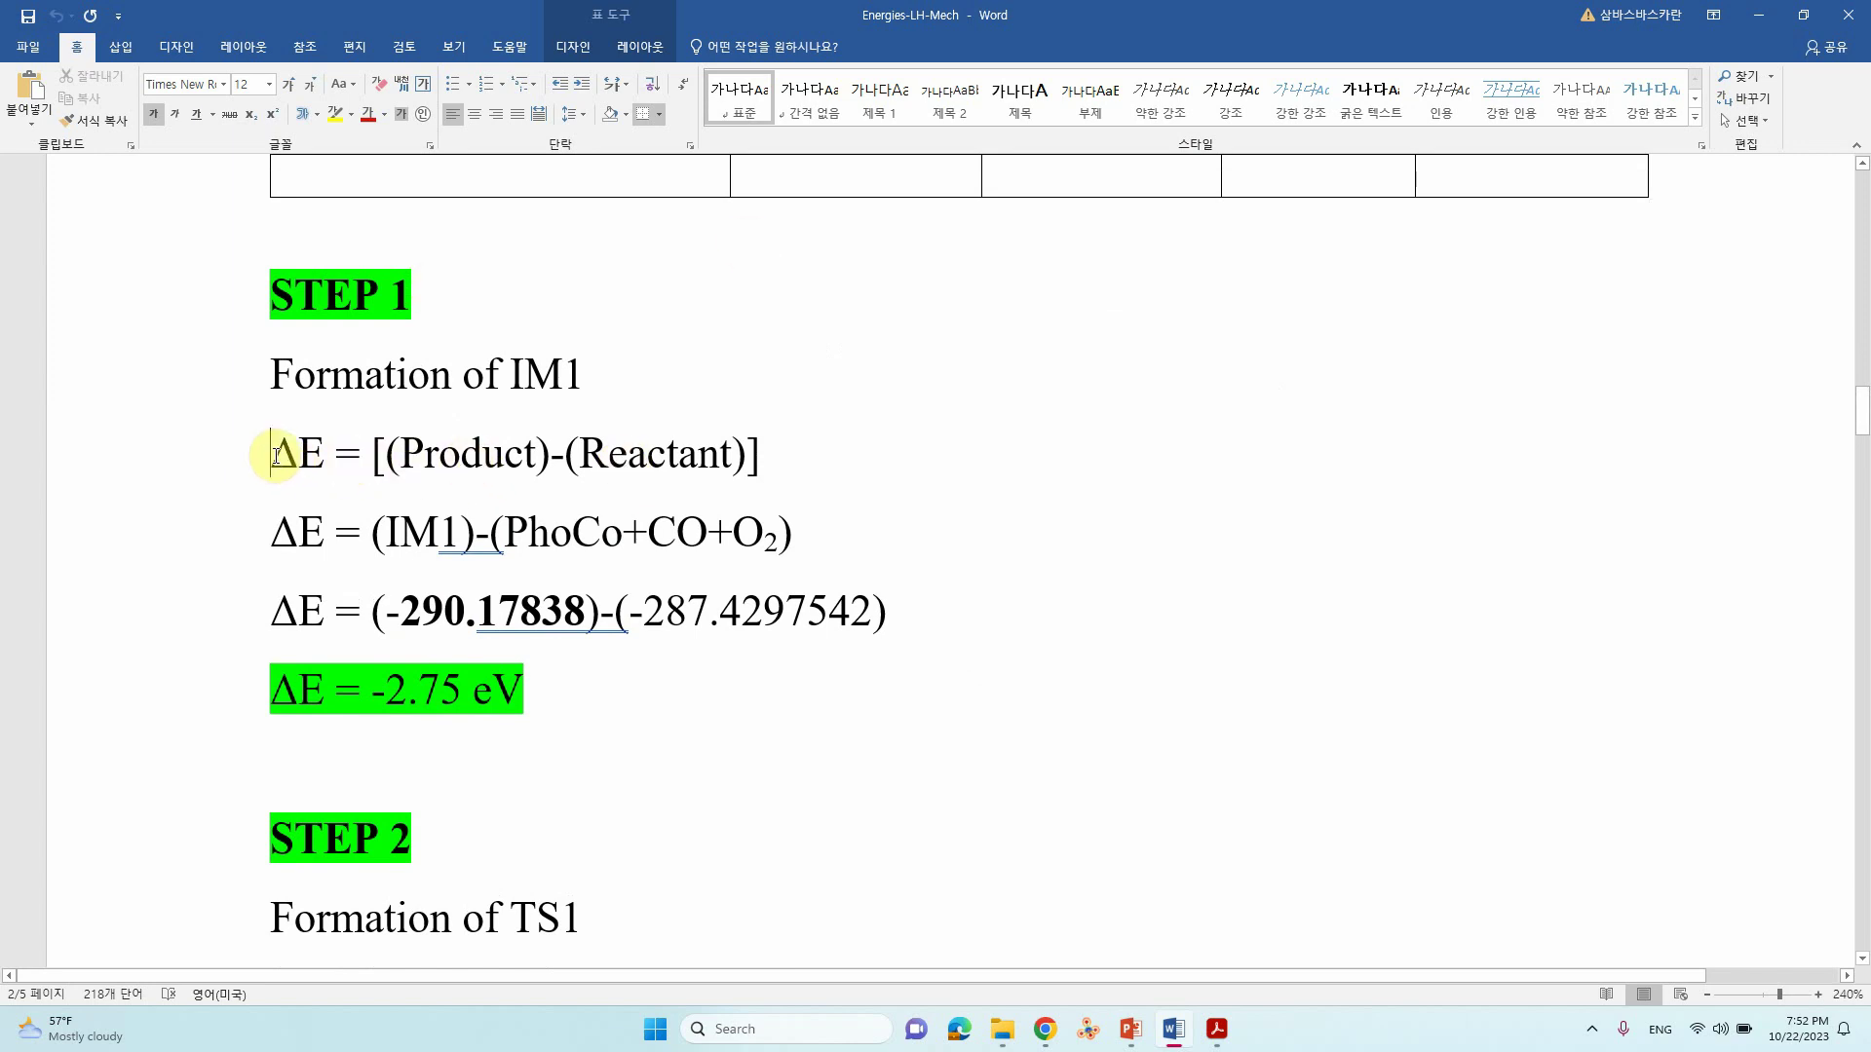
left_click_drag(276, 455, 764, 451)
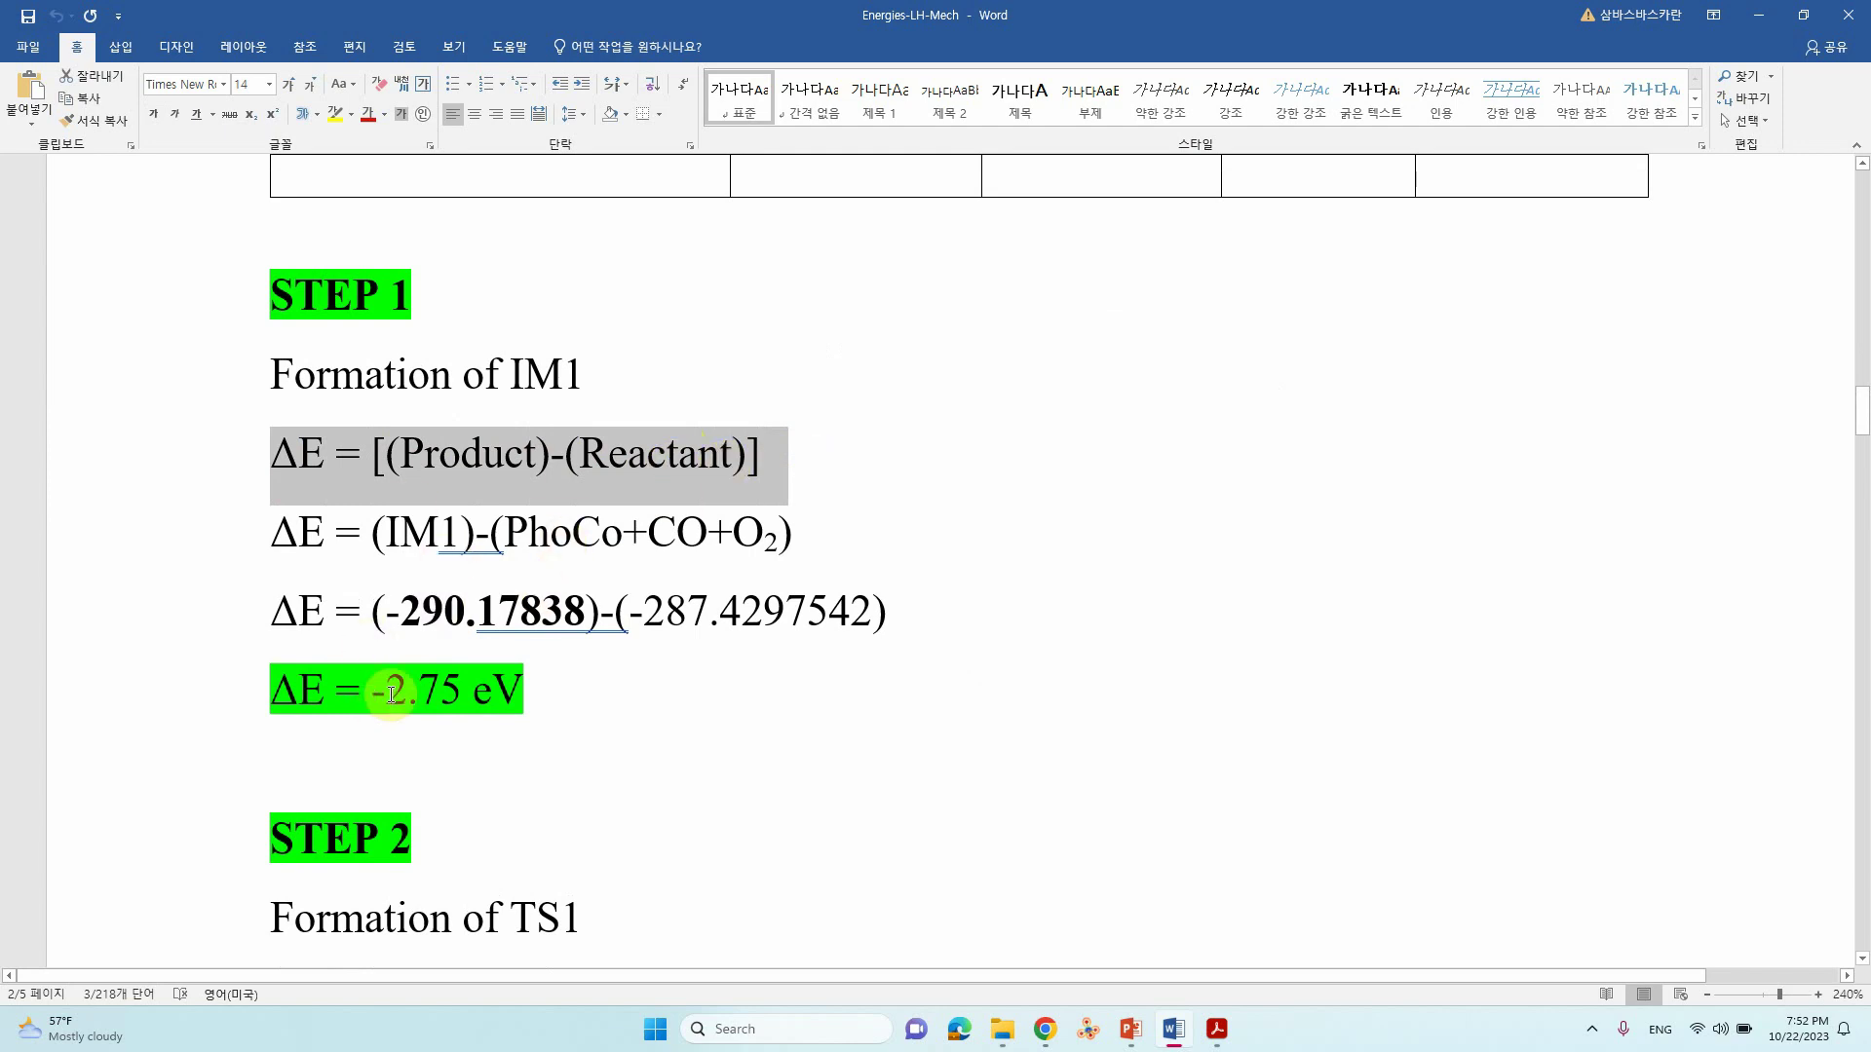
left_click(437, 538)
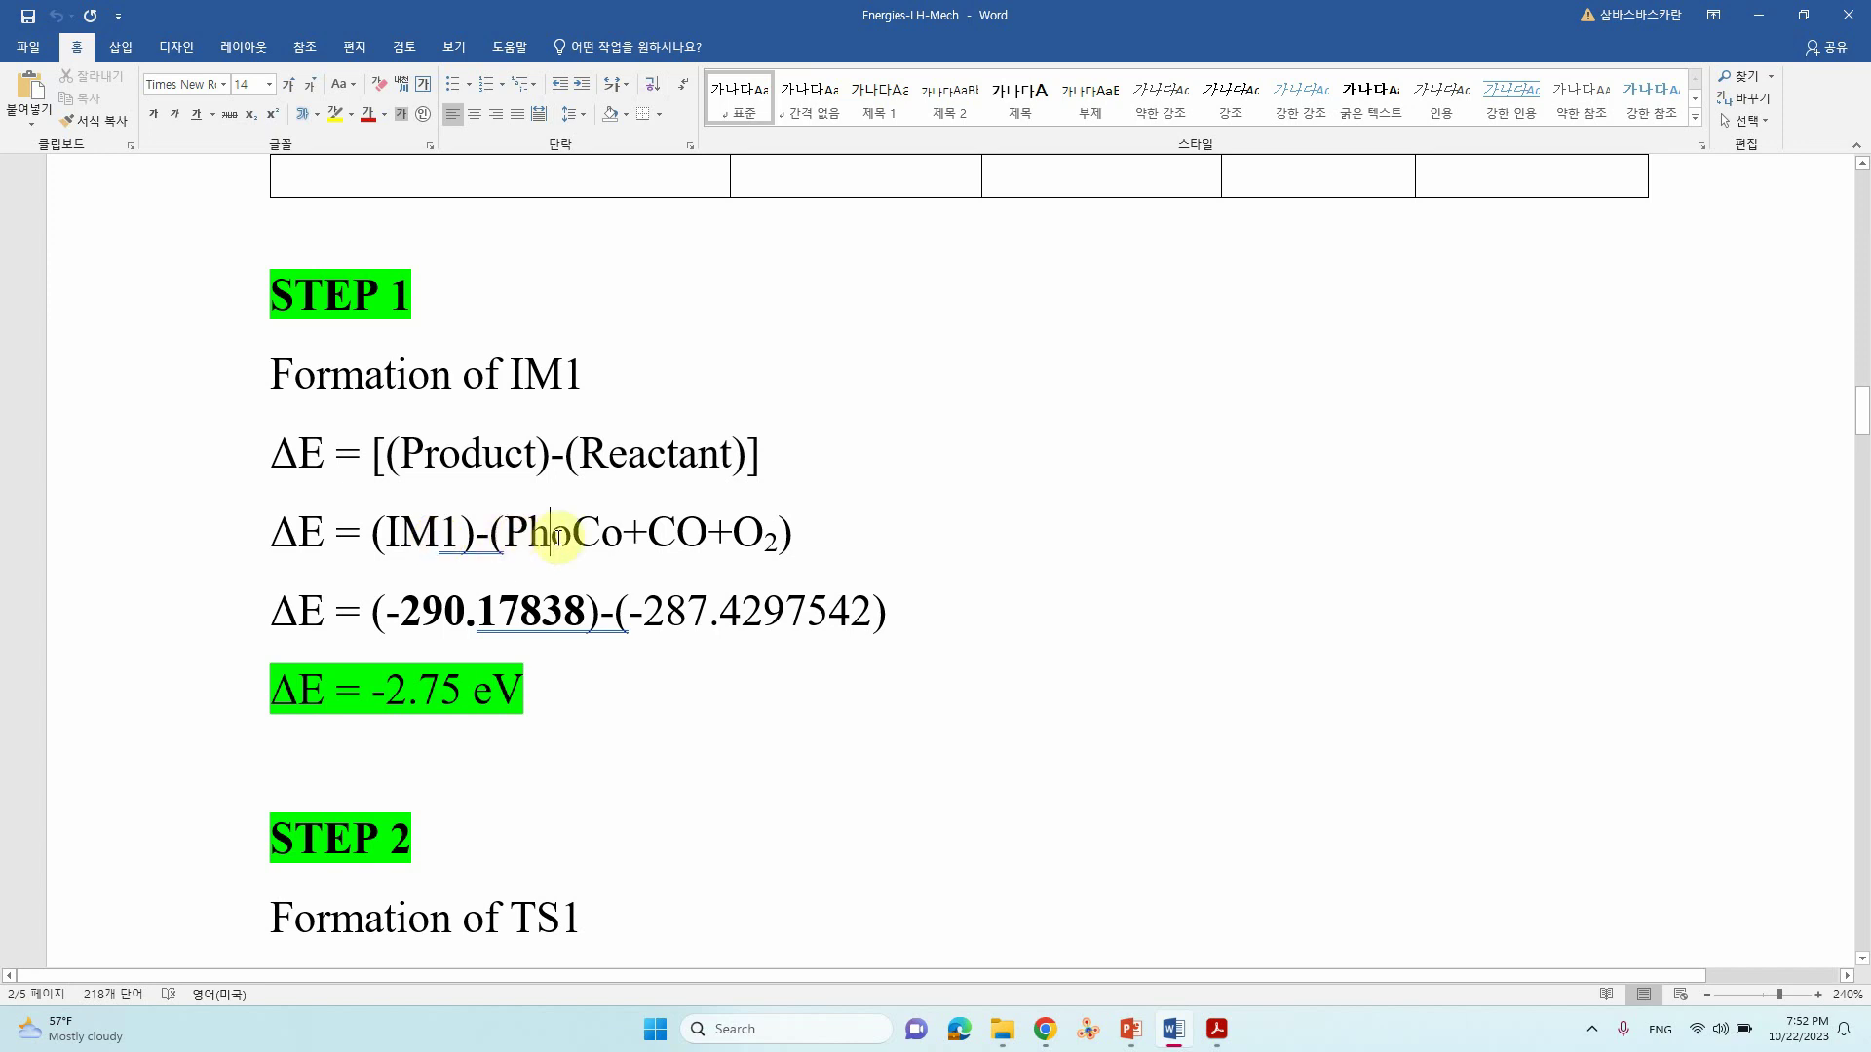
left_click_drag(658, 534, 775, 544)
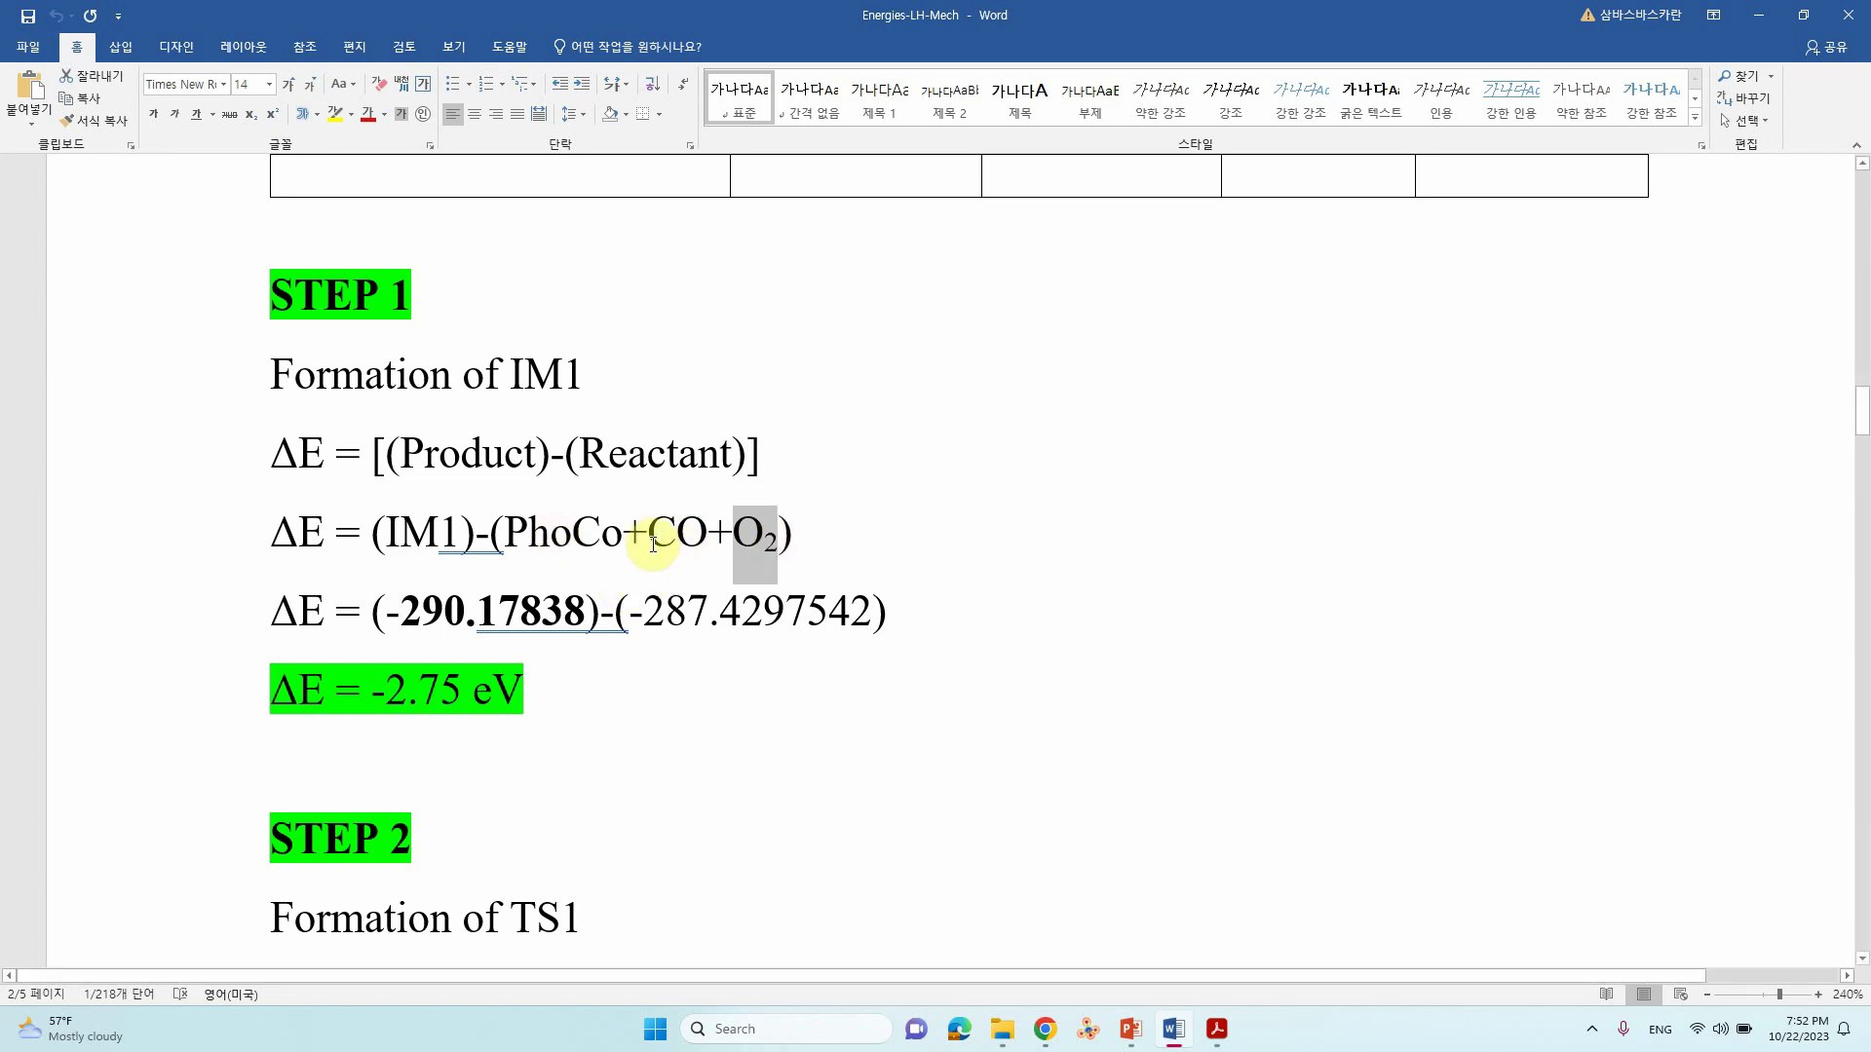
Check the STEP 1 numeric terms for IM1 and the combined reactants against the Reaction energy Calculation table.
left_click(653, 609)
left_click_drag(653, 609, 836, 614)
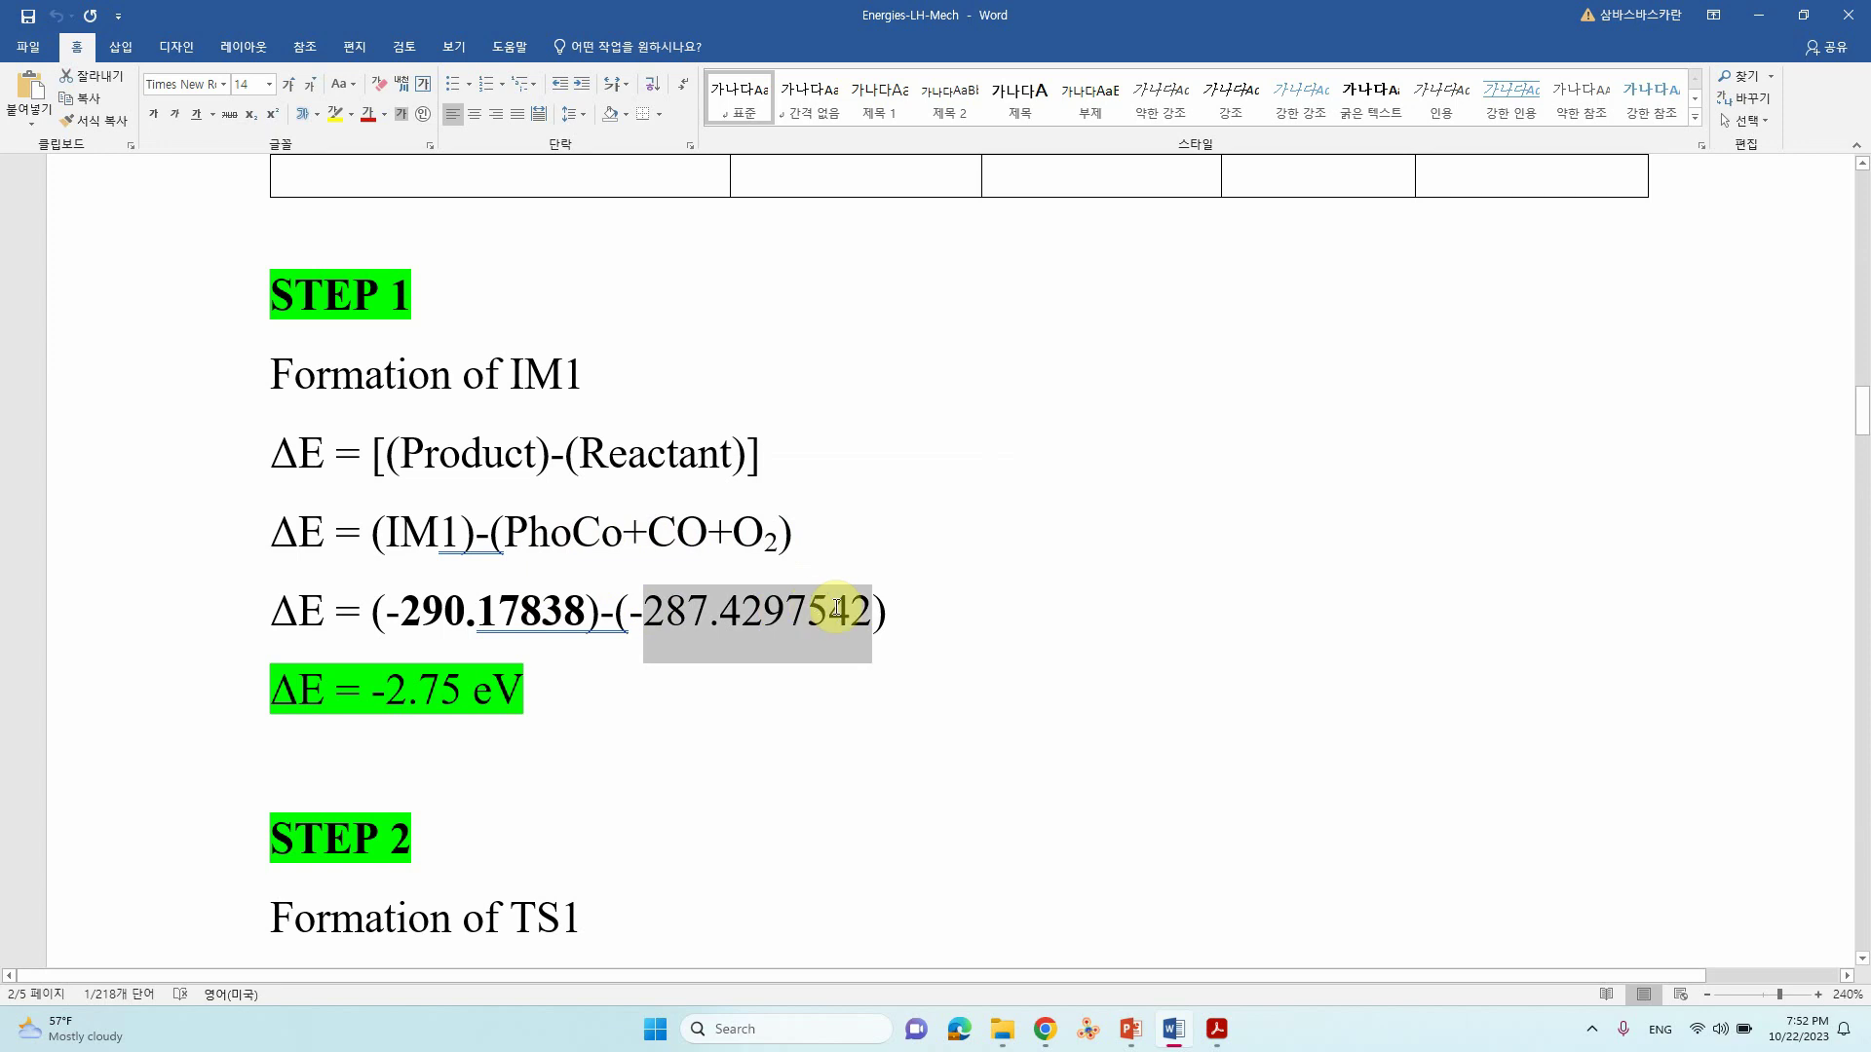
left_click(439, 536)
left_click(414, 606)
scroll(414, 607, "up", 5)
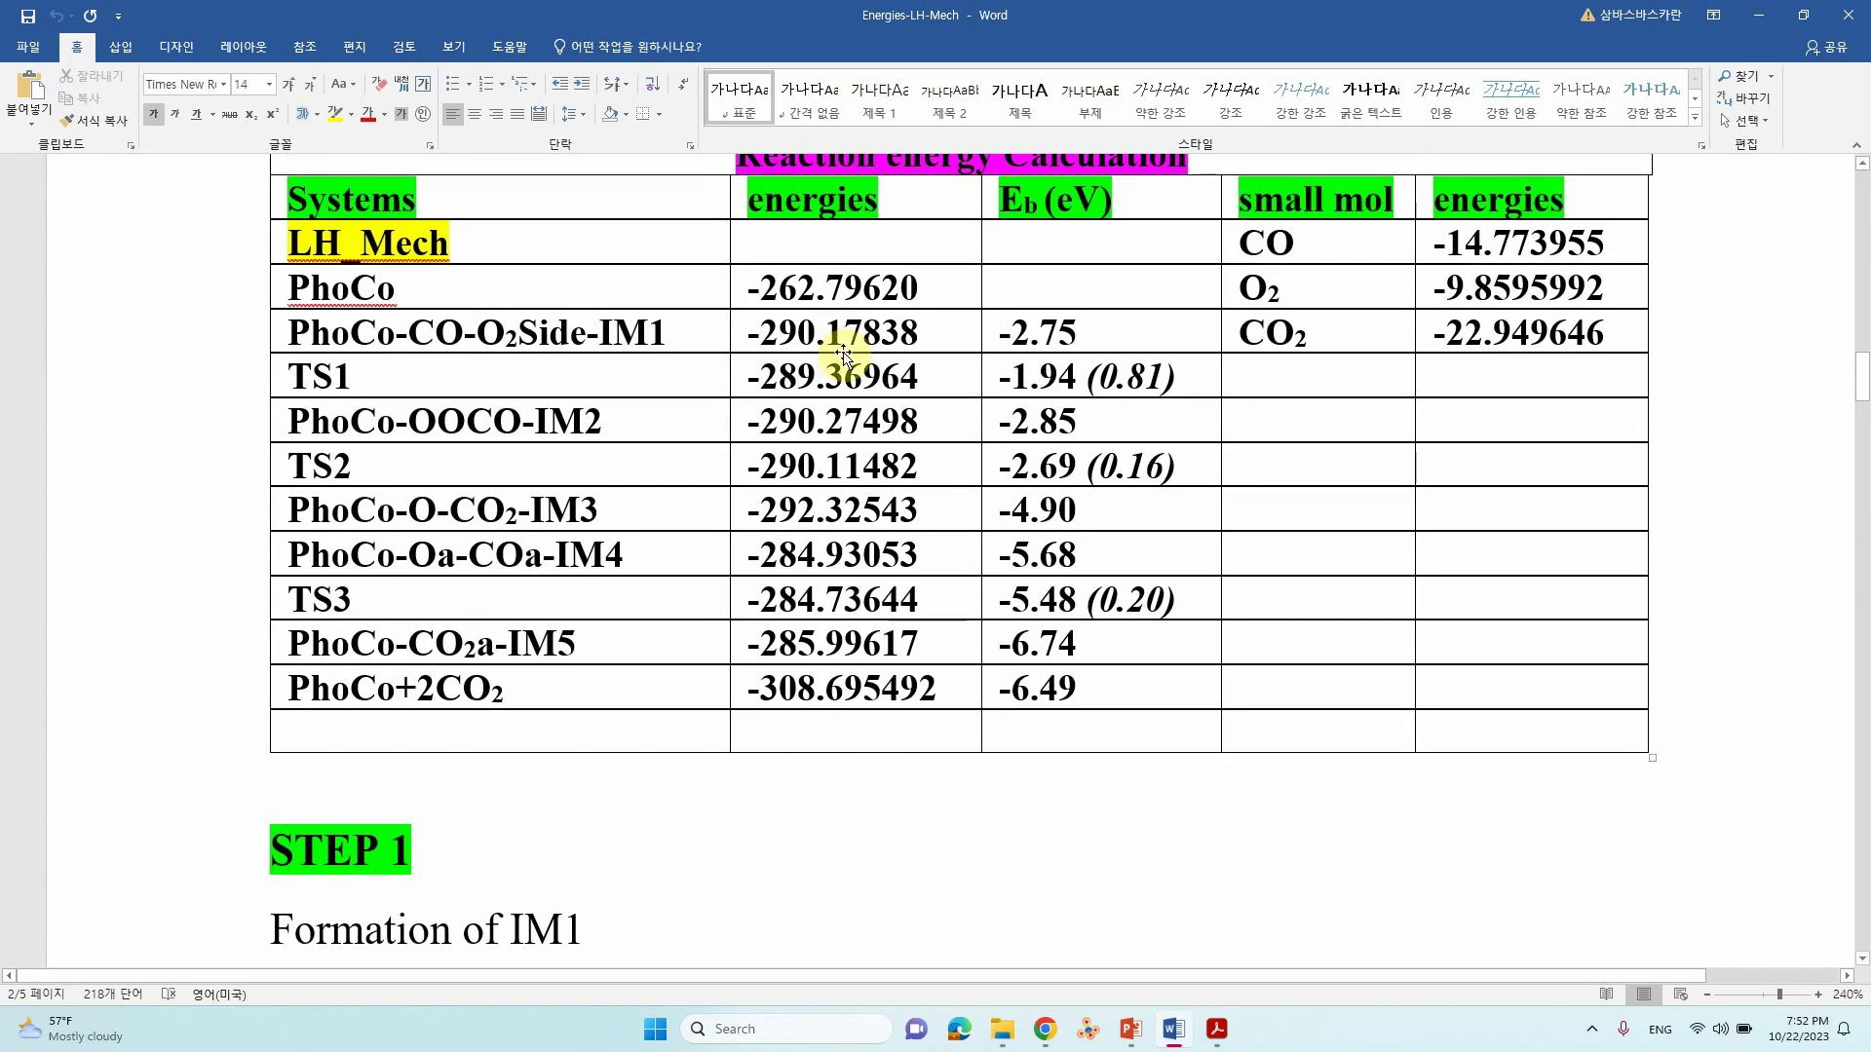
scroll(844, 355, "down", 5)
left_click(499, 502)
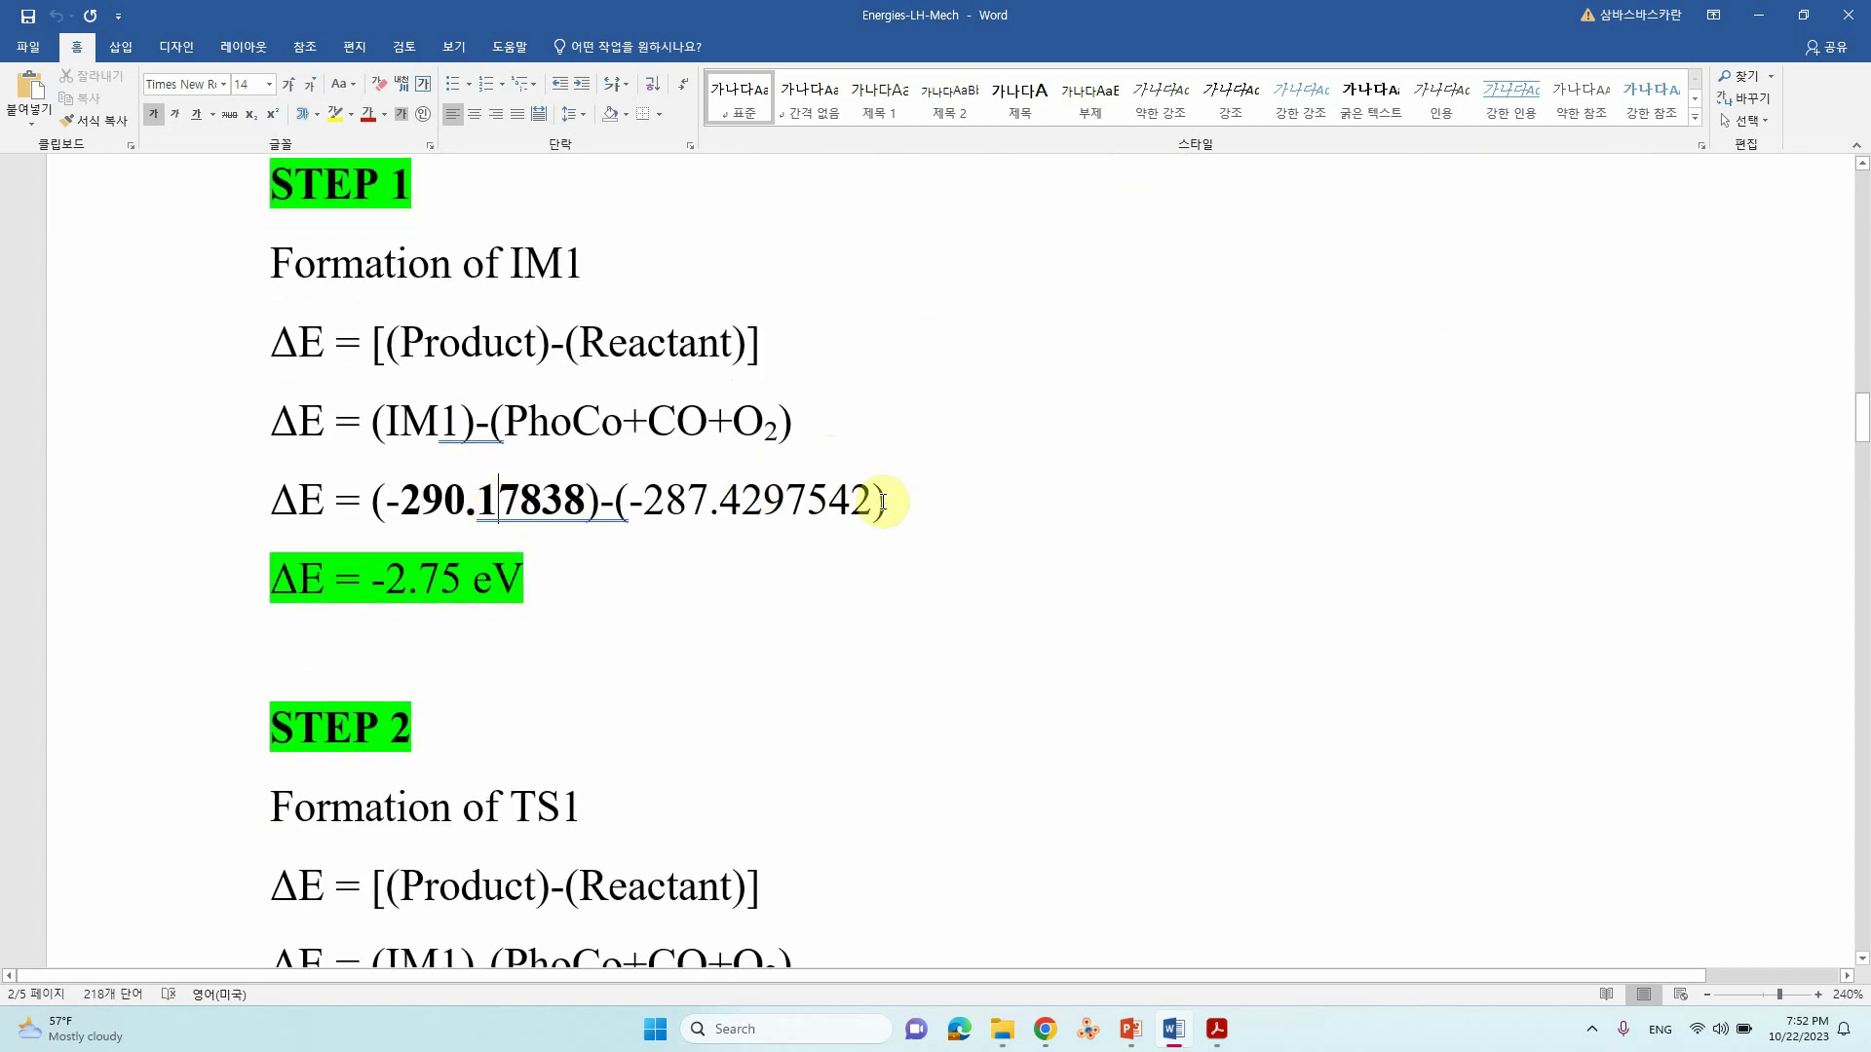
Open Calculator, evaluate (0 - 290.17838) - (0 - 287.4297542) for the IM1 reaction energy, and return to the Word document.
left_click_drag(882, 502, 389, 513)
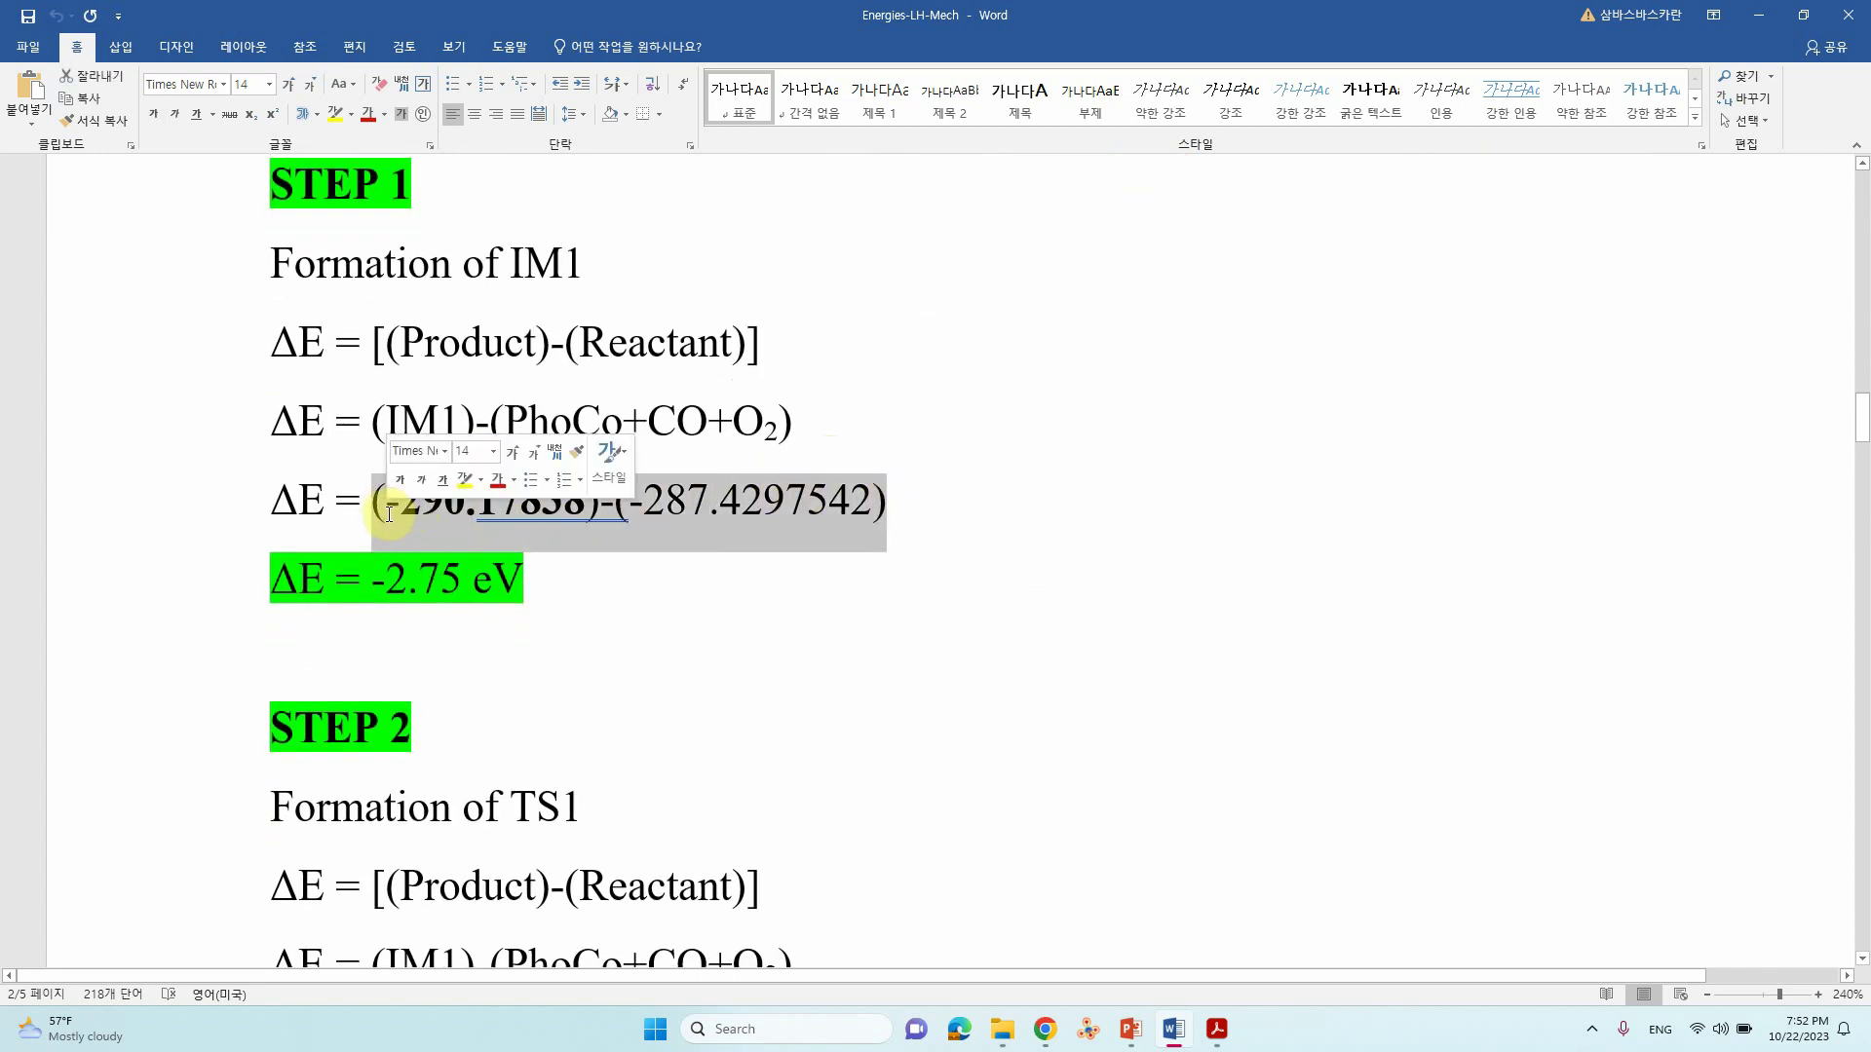
left_click(750, 1029)
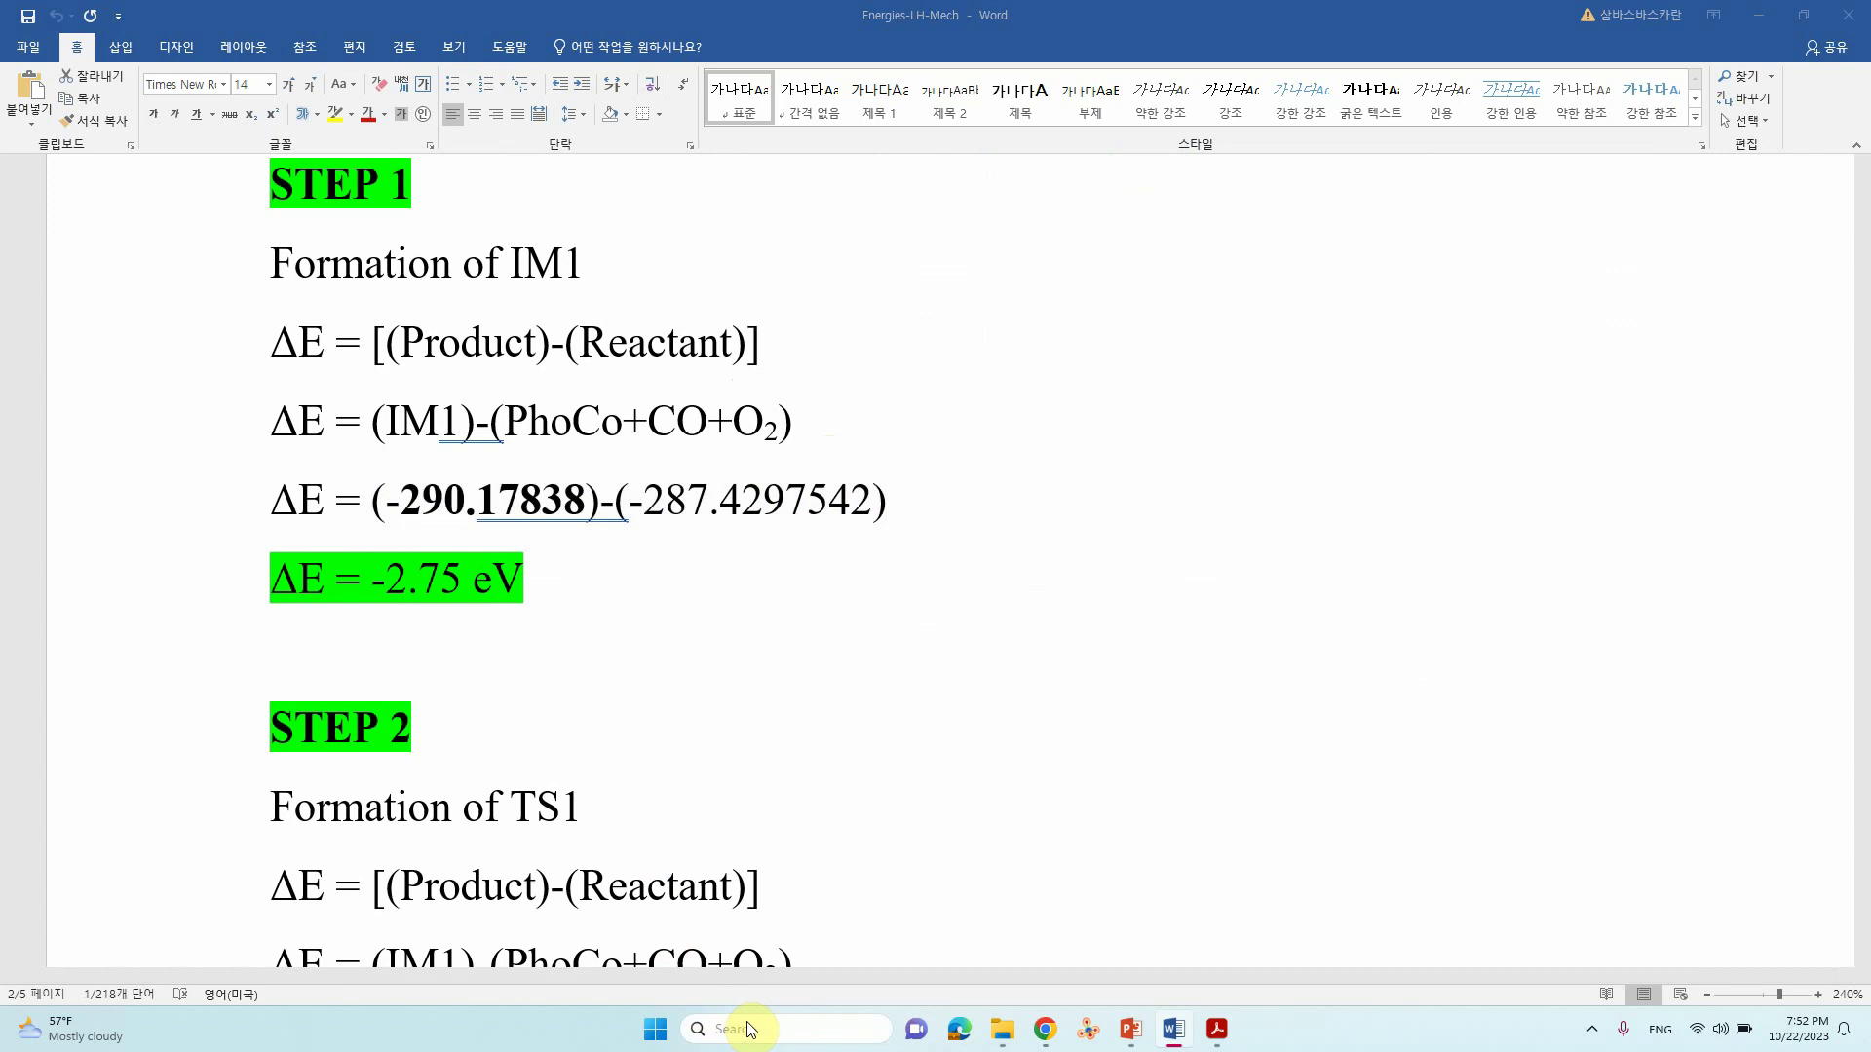
type("calc")
key("Return")
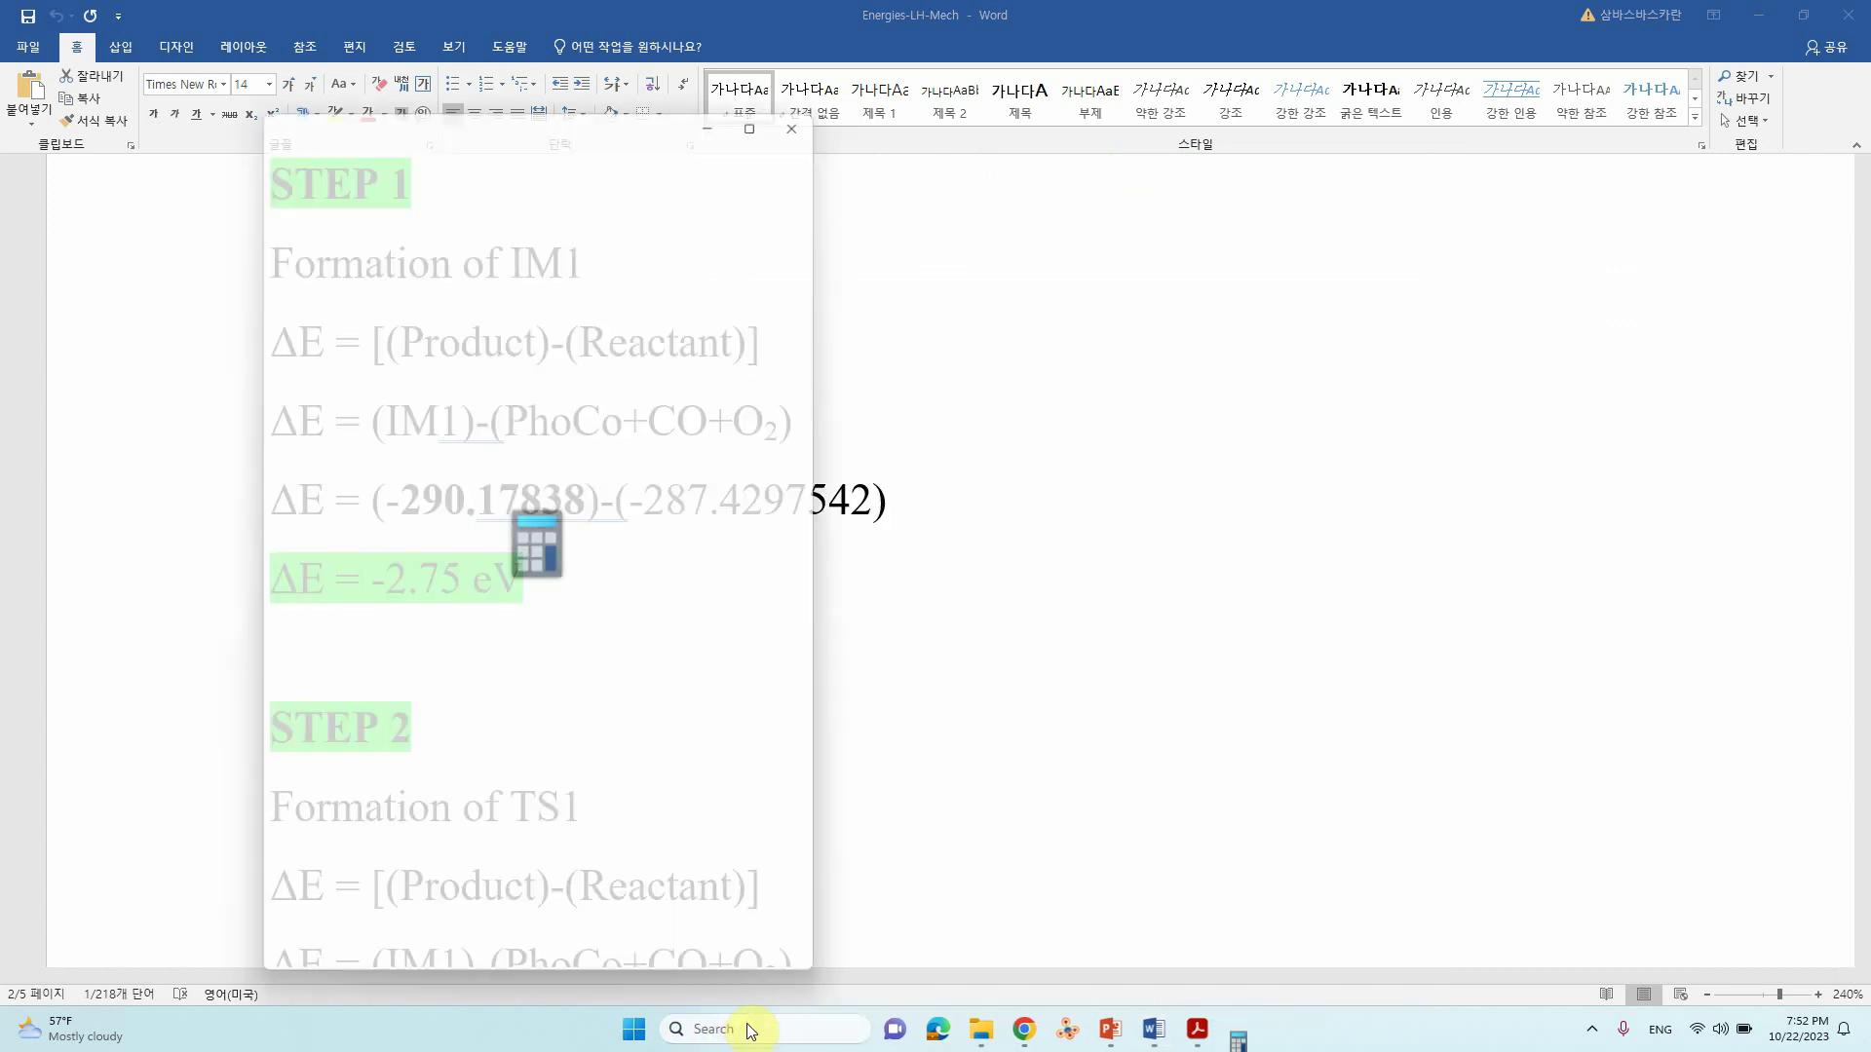
type("(0 - 290.17838) - (0 - 287.4297542)")
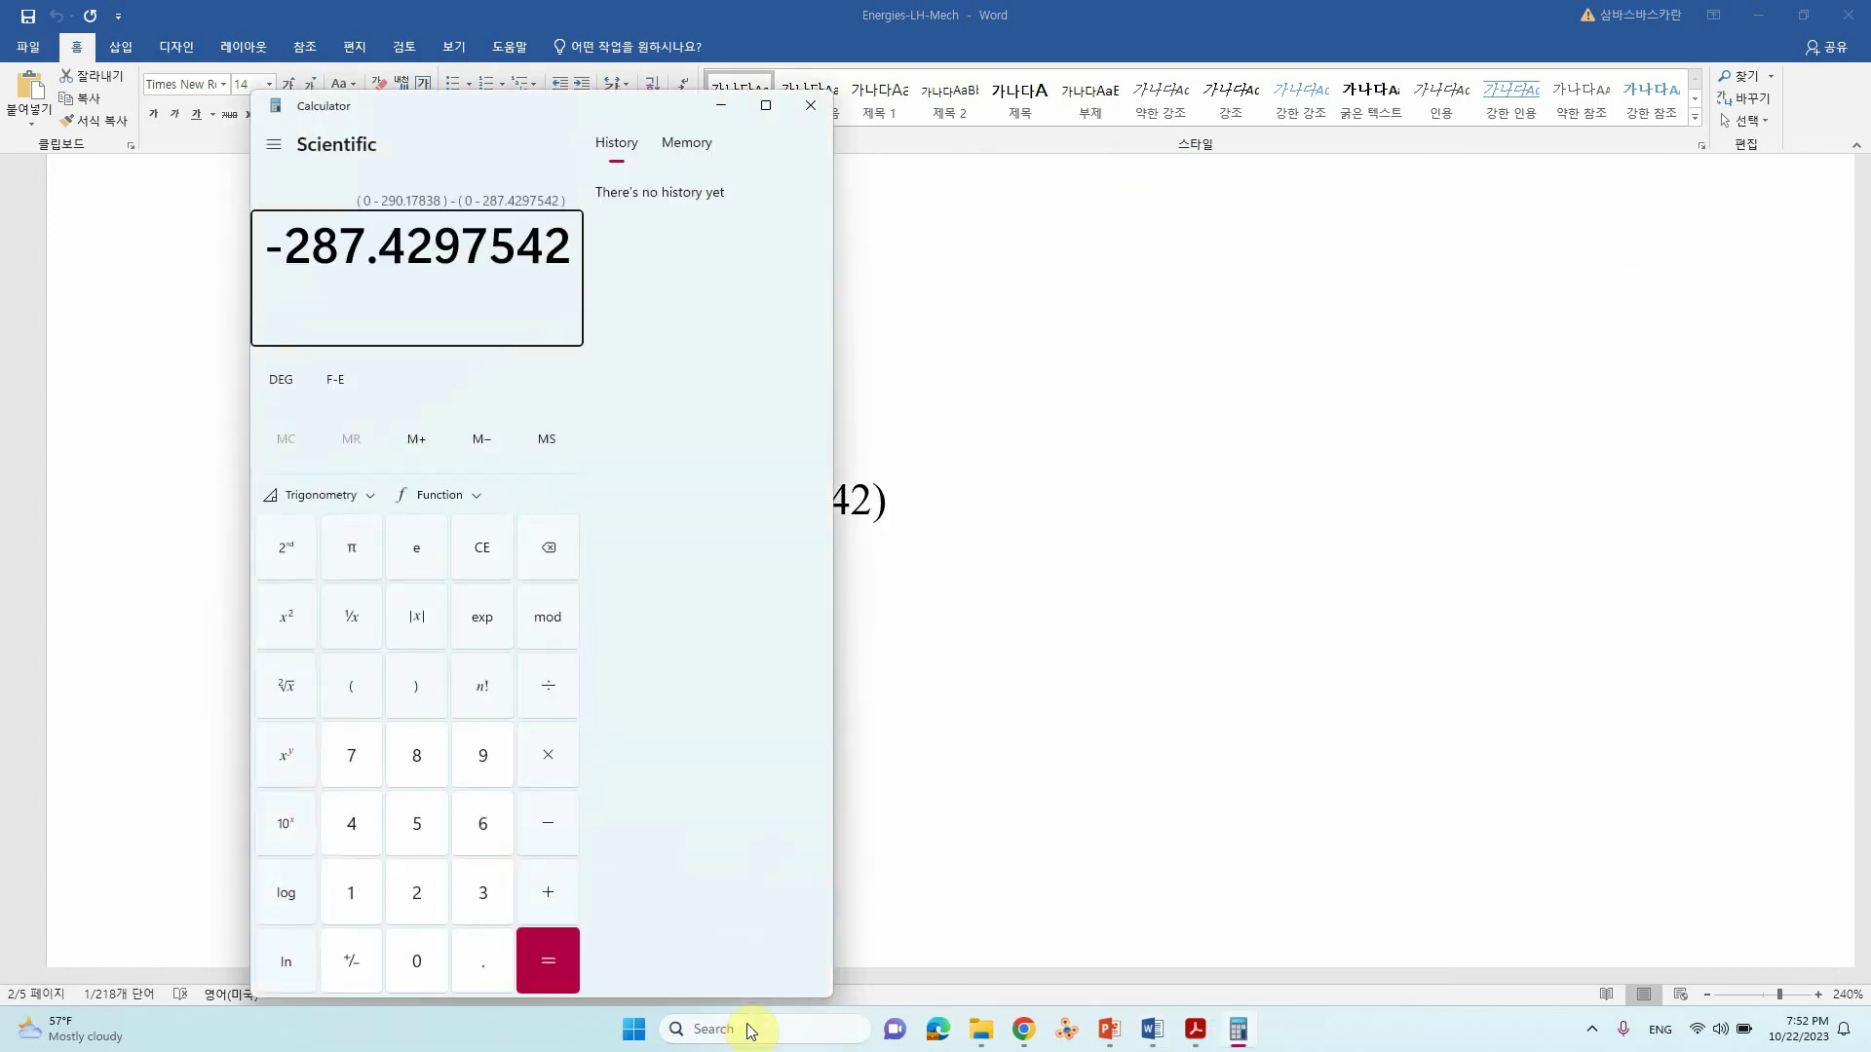
left_click(553, 974)
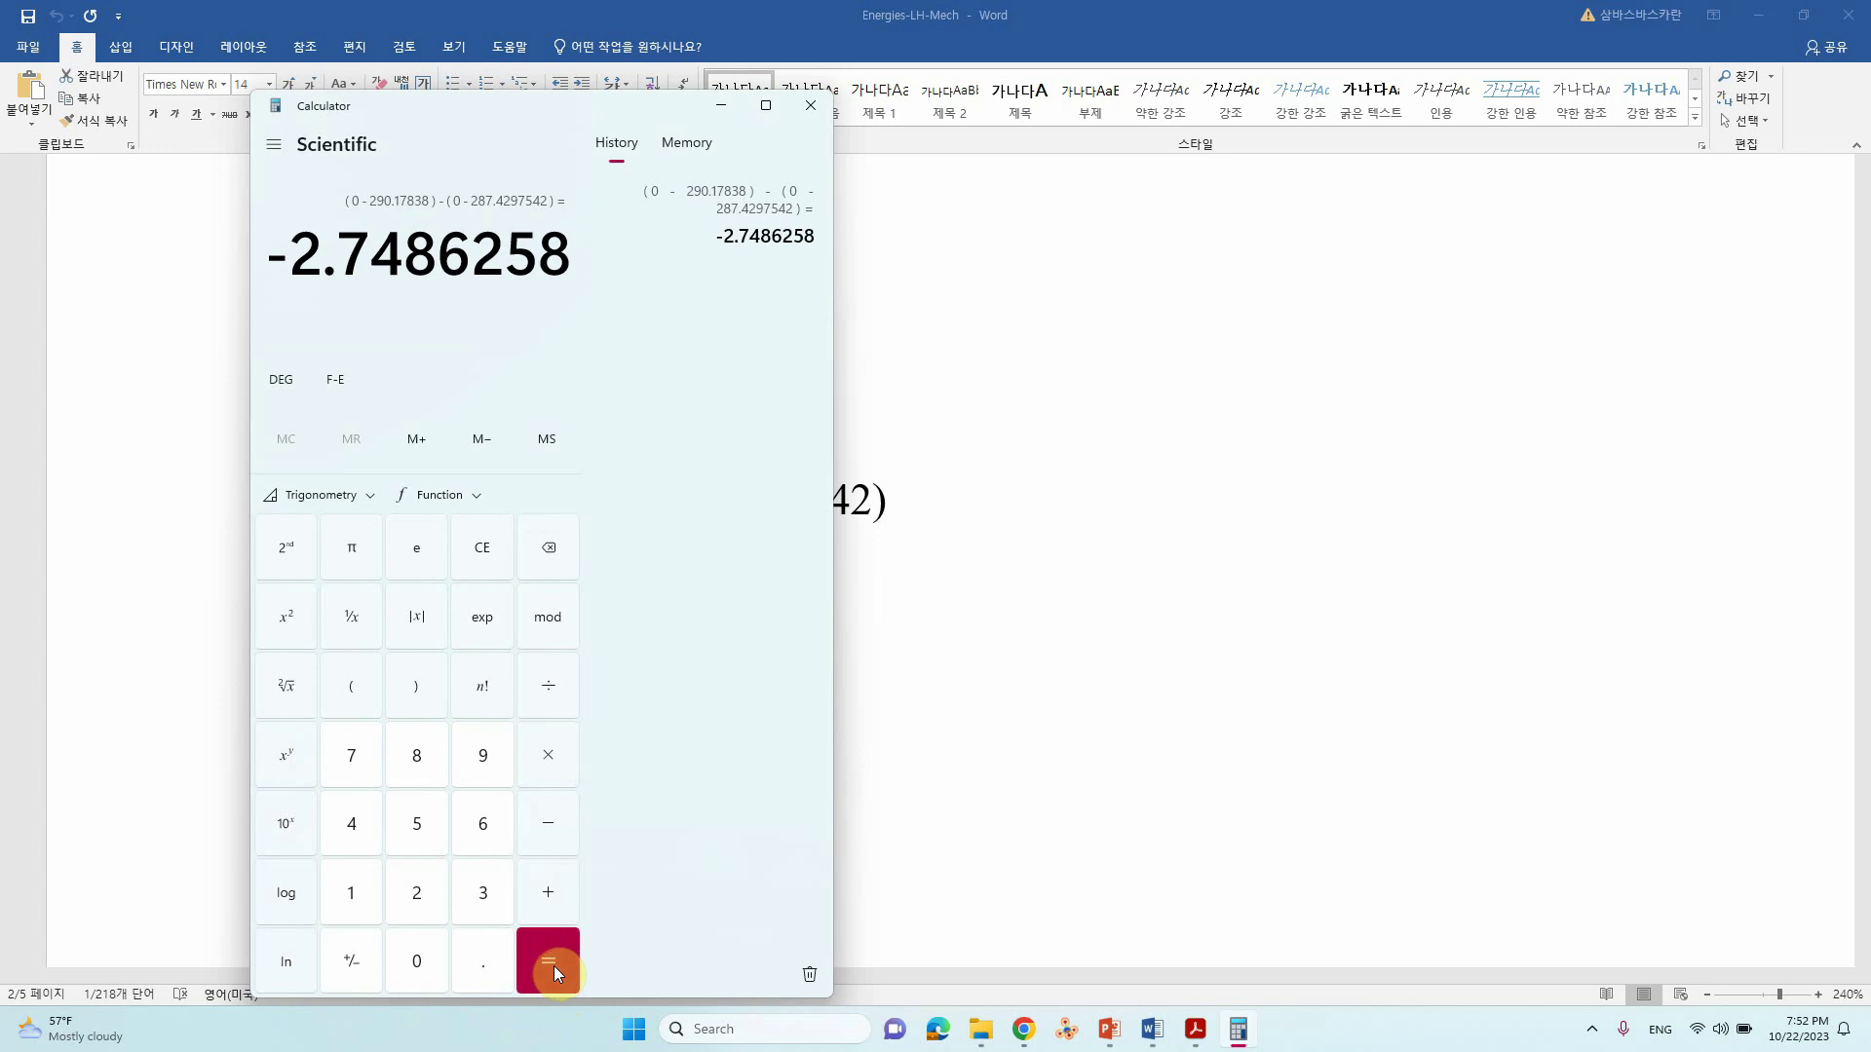
left_click(1180, 419)
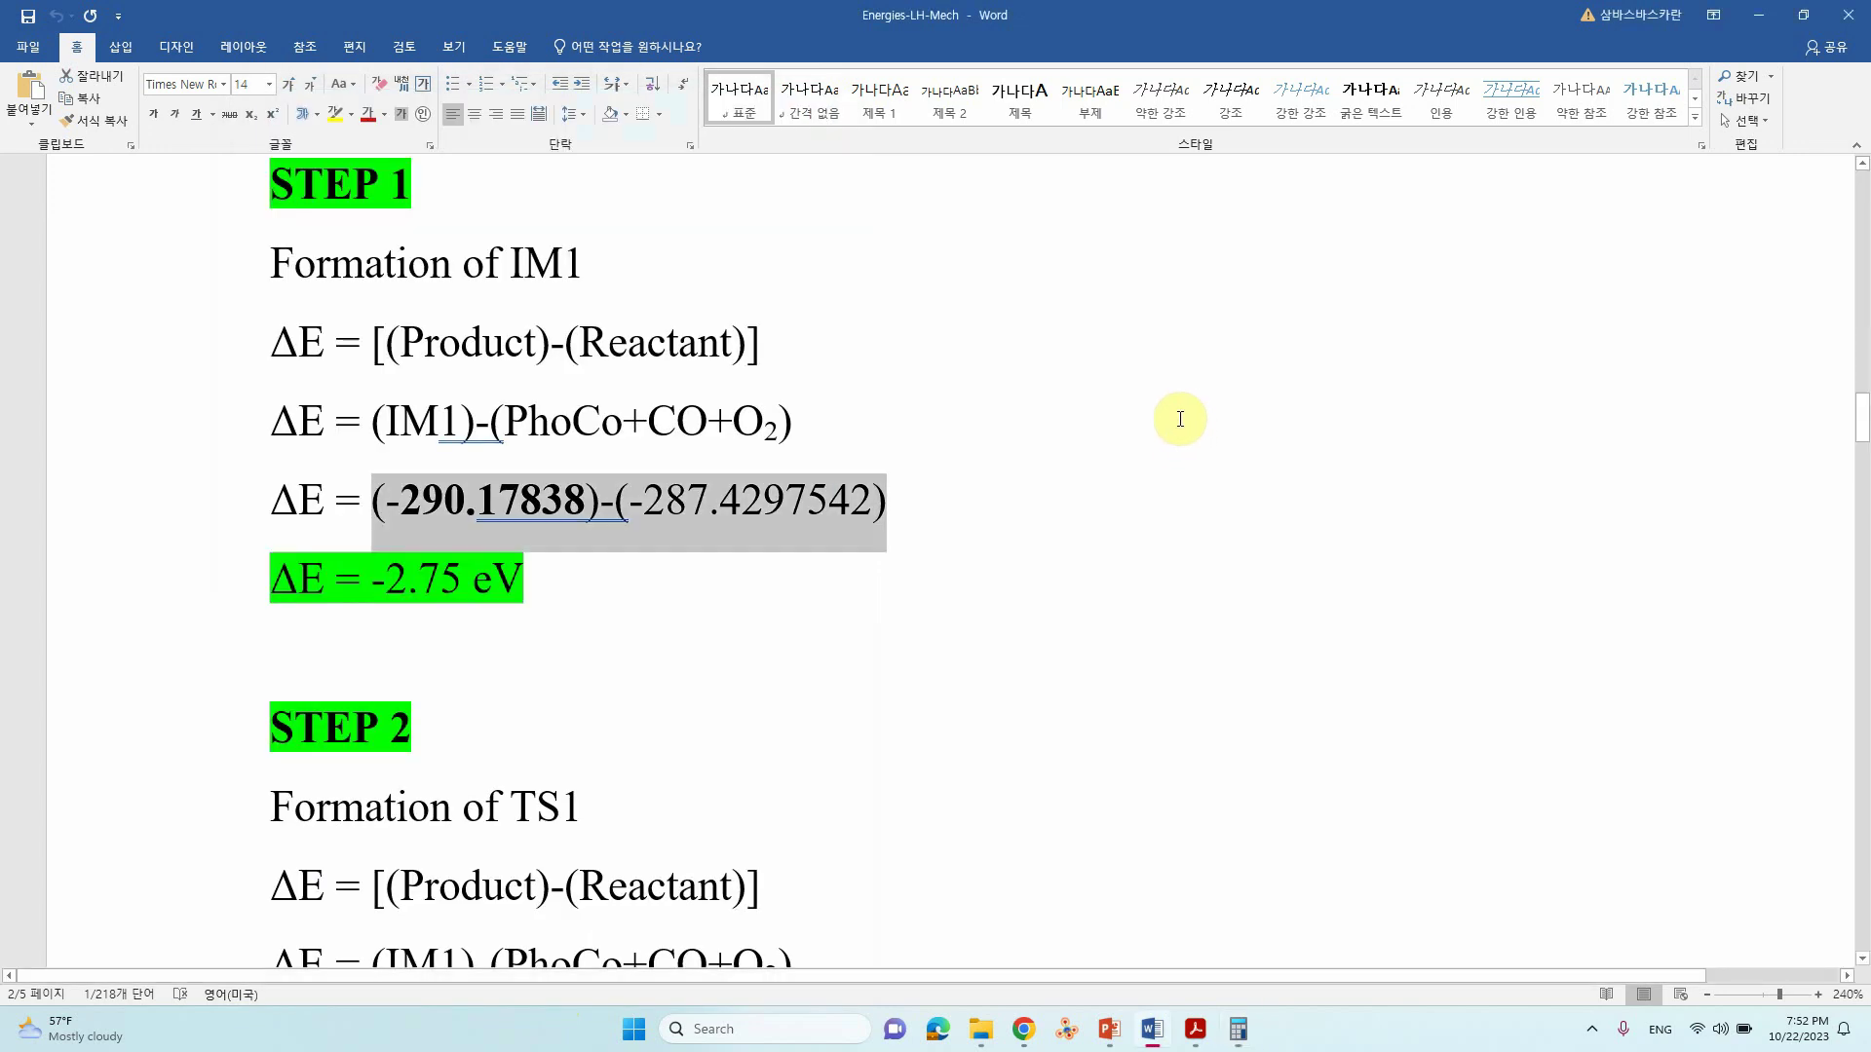
Review the STEP 1 result and the STEP 2 formula, and examine the levels of the LH energy profile from IS to FS.
left_click(460, 585)
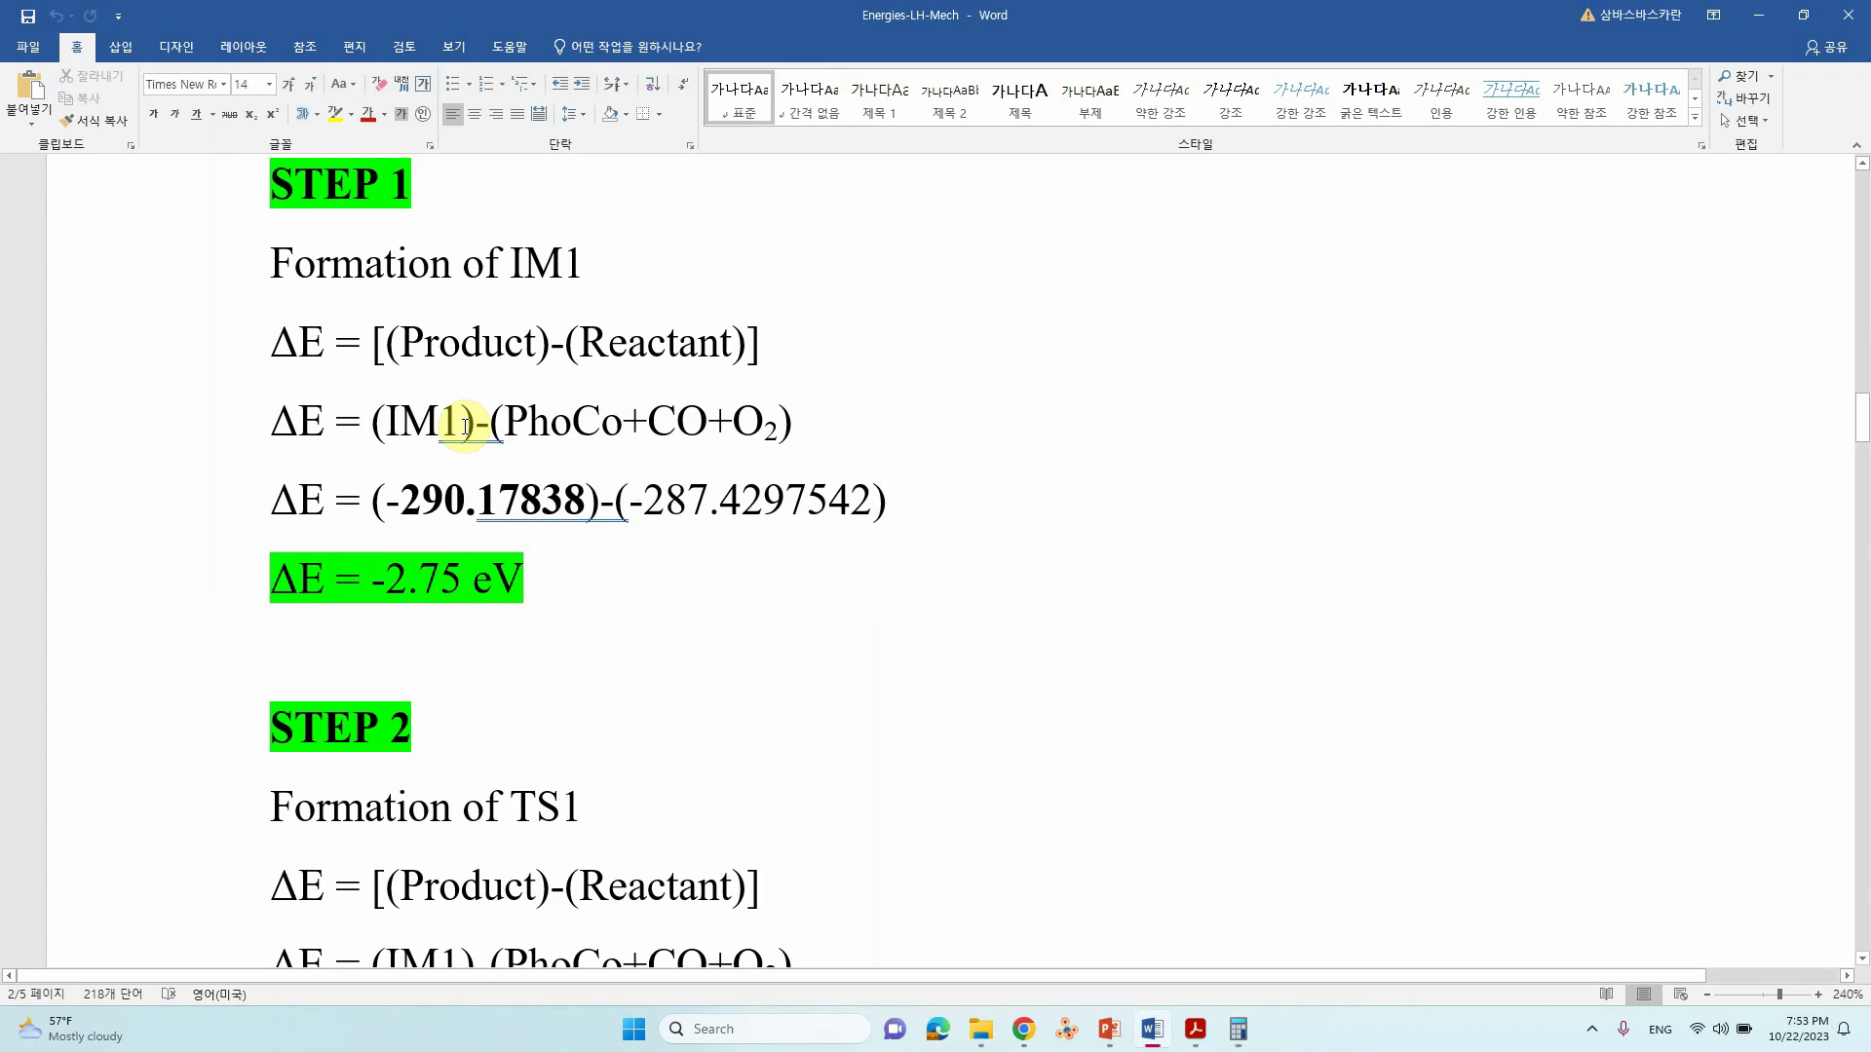
scroll(466, 449, "down", 3)
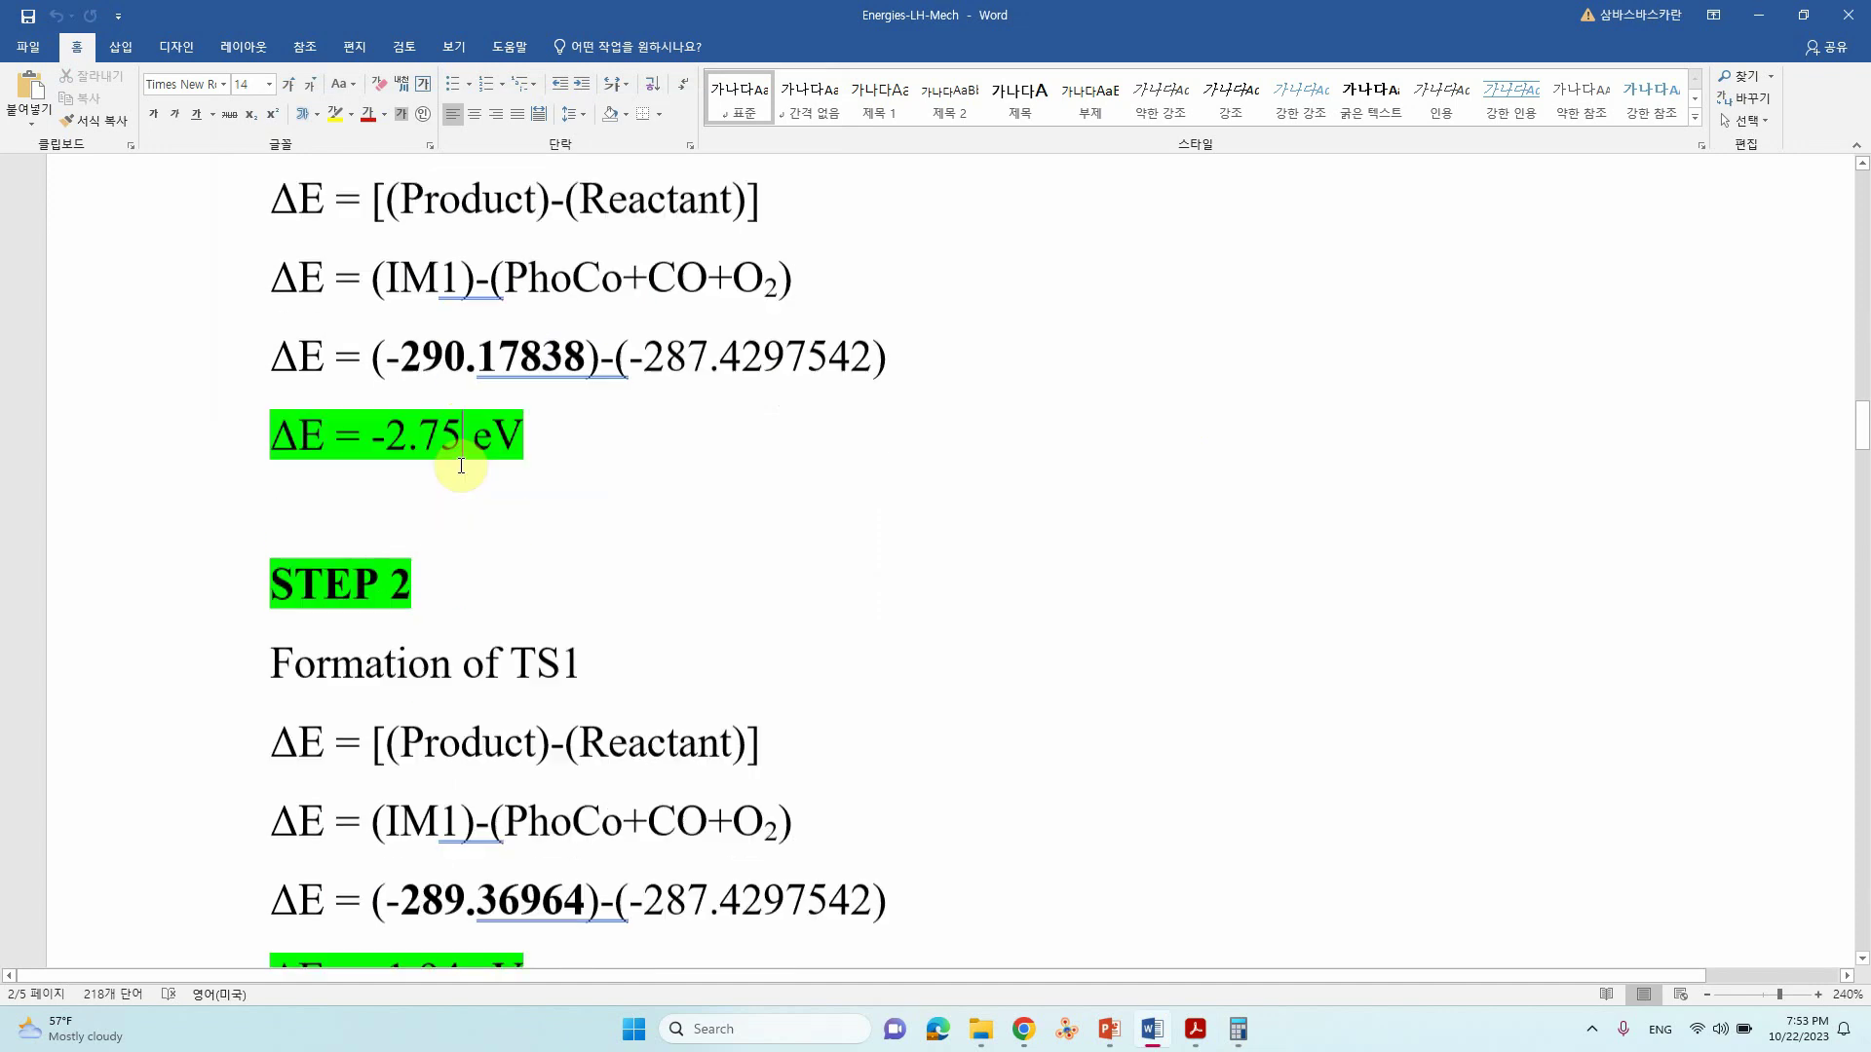
scroll(461, 466, "down", 1)
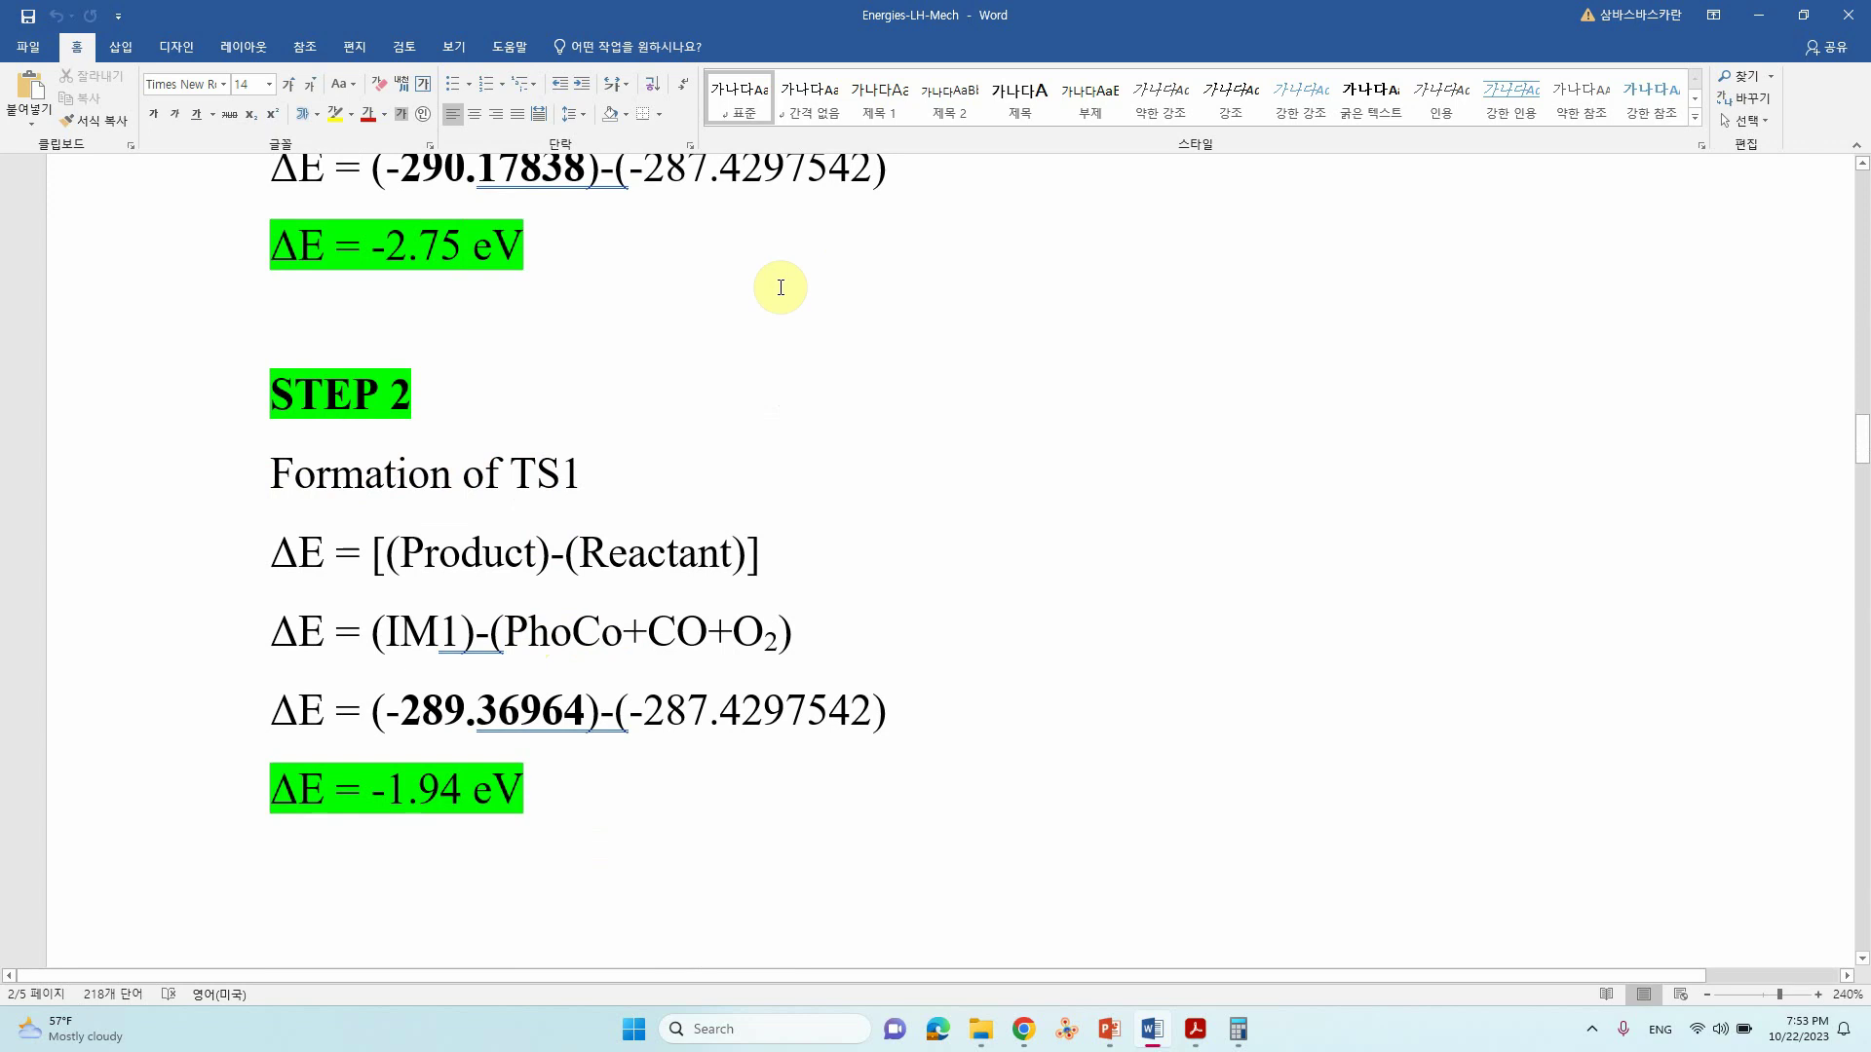
scroll(781, 287, "up", 1)
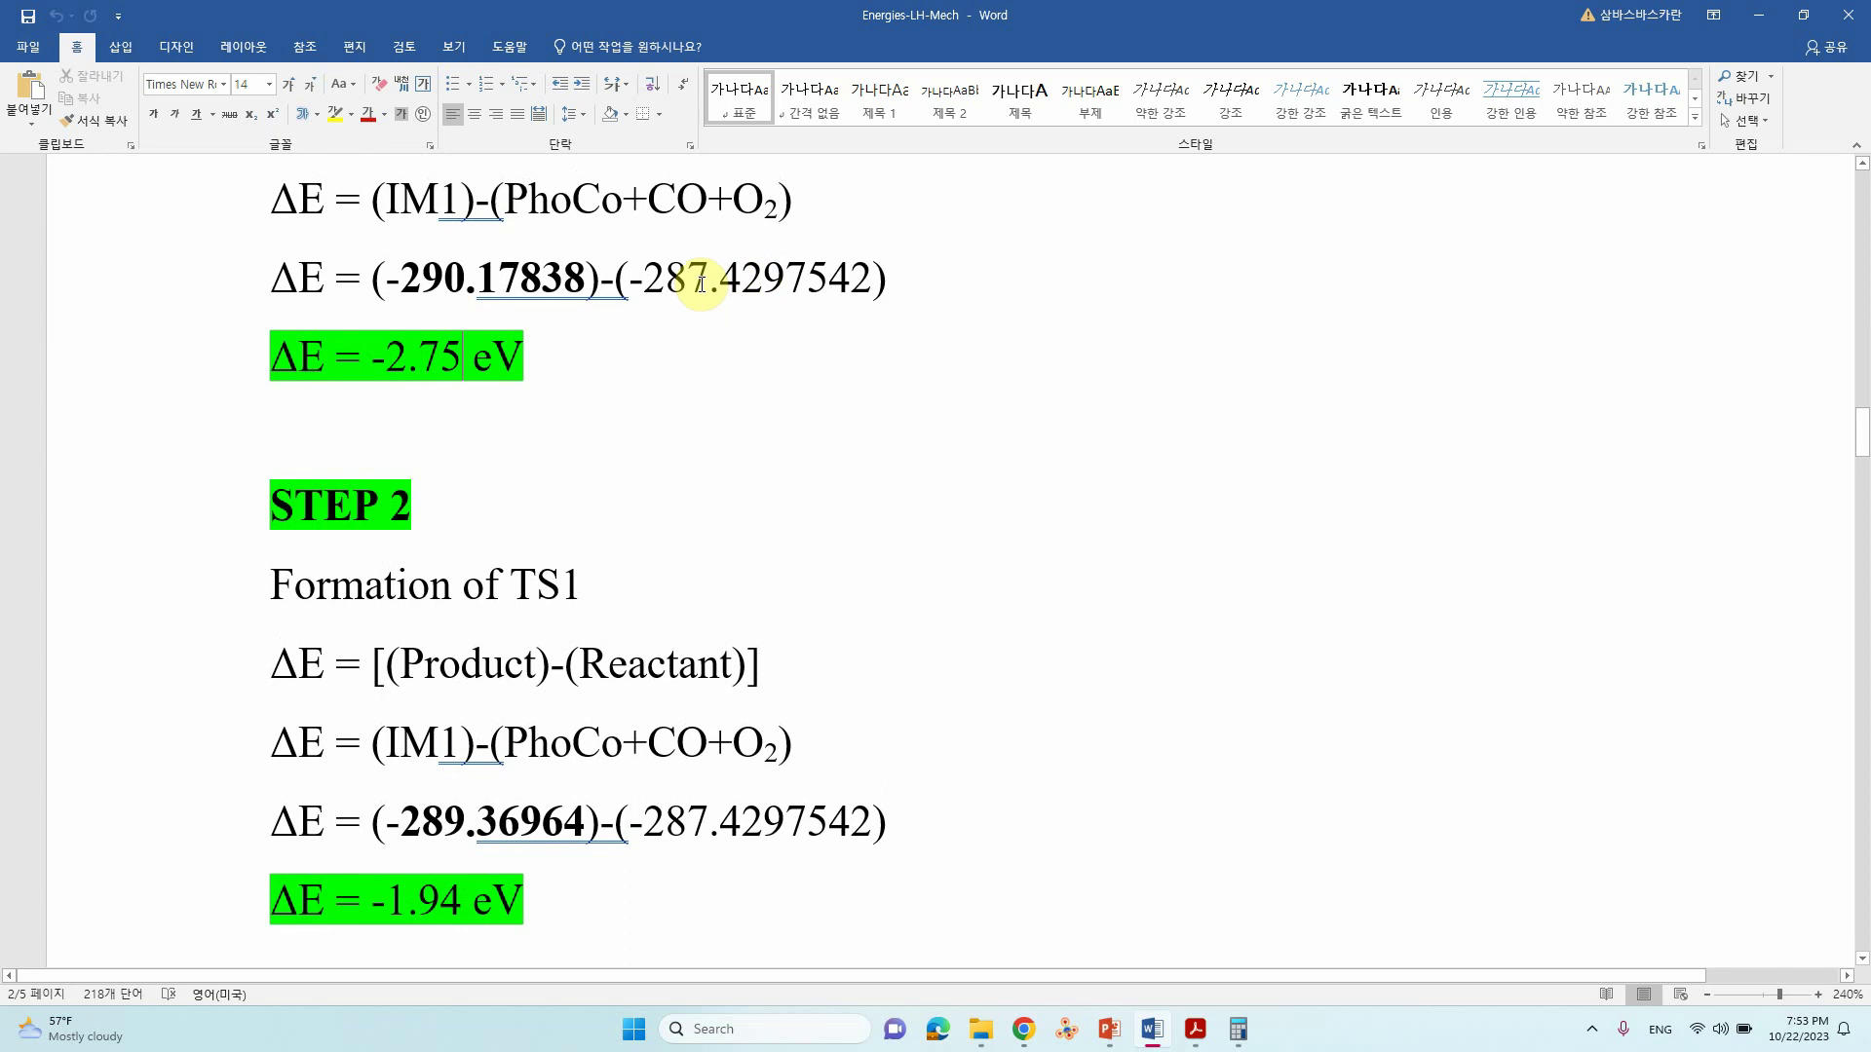
scroll(701, 283, "up", 15)
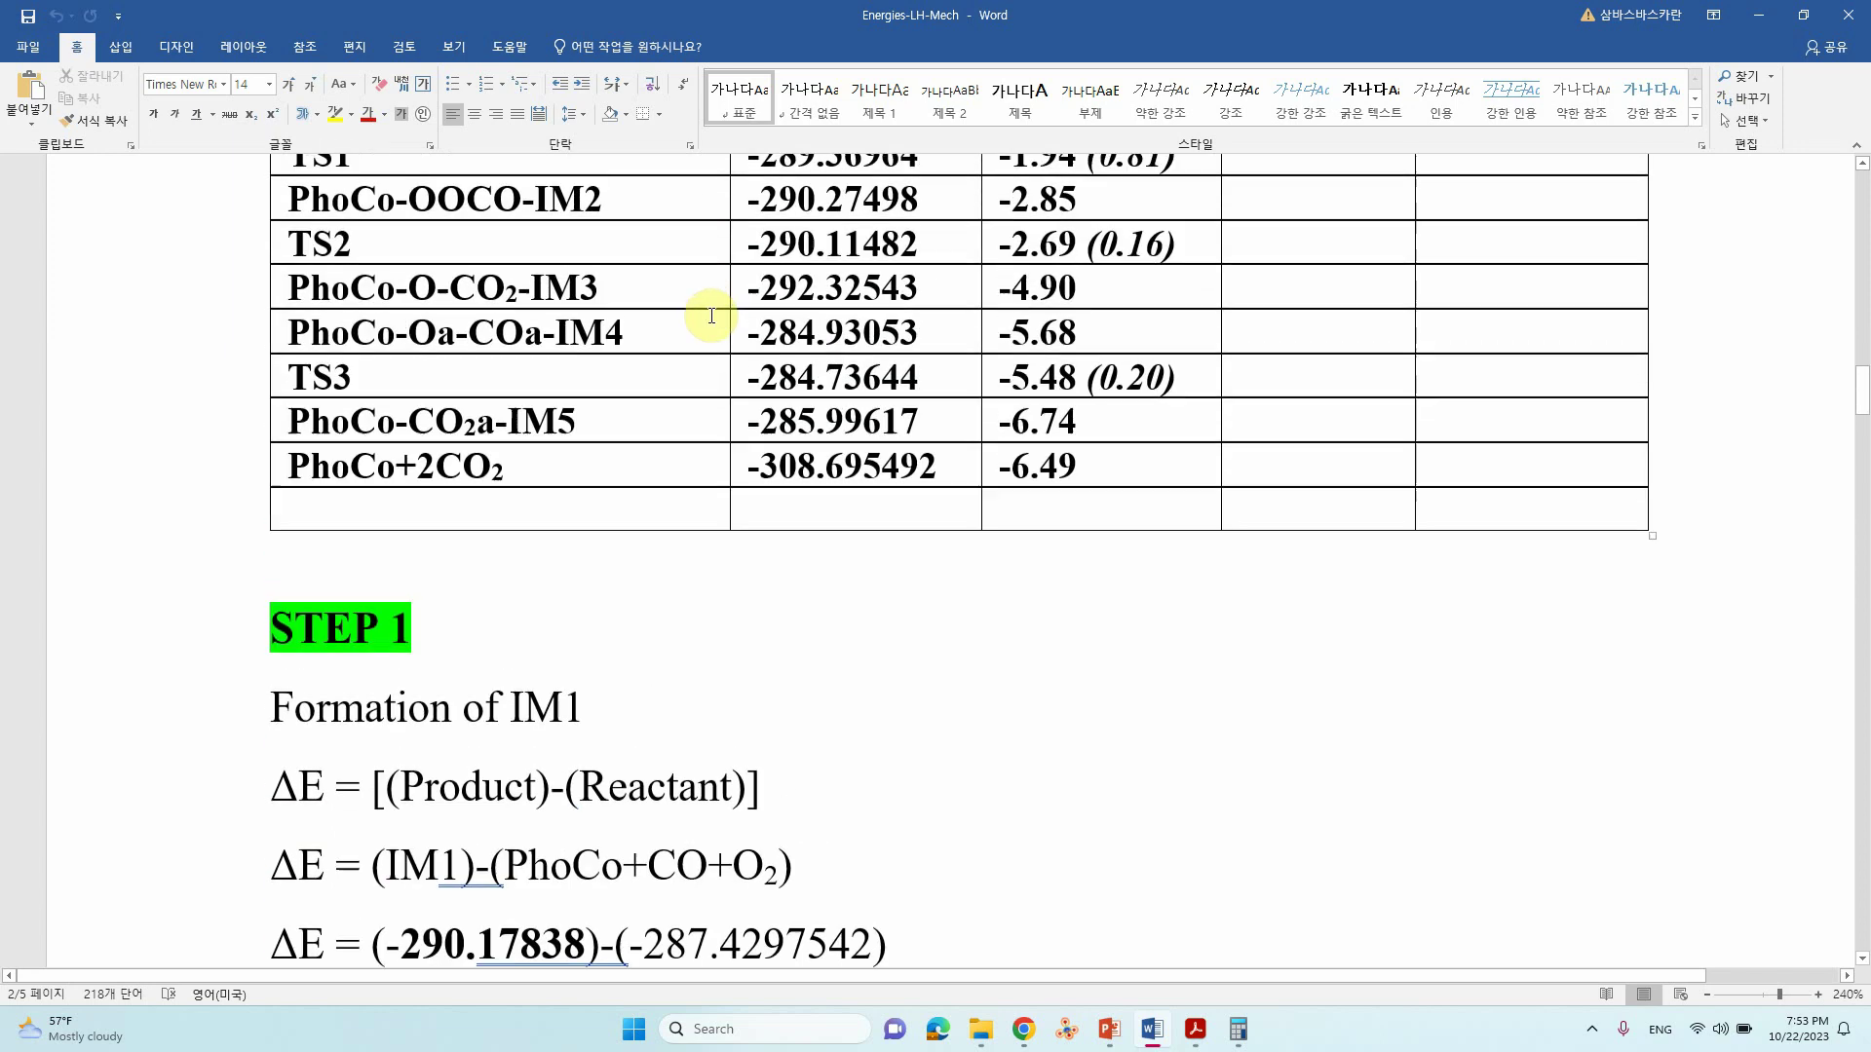
scroll(710, 321, "up", 8)
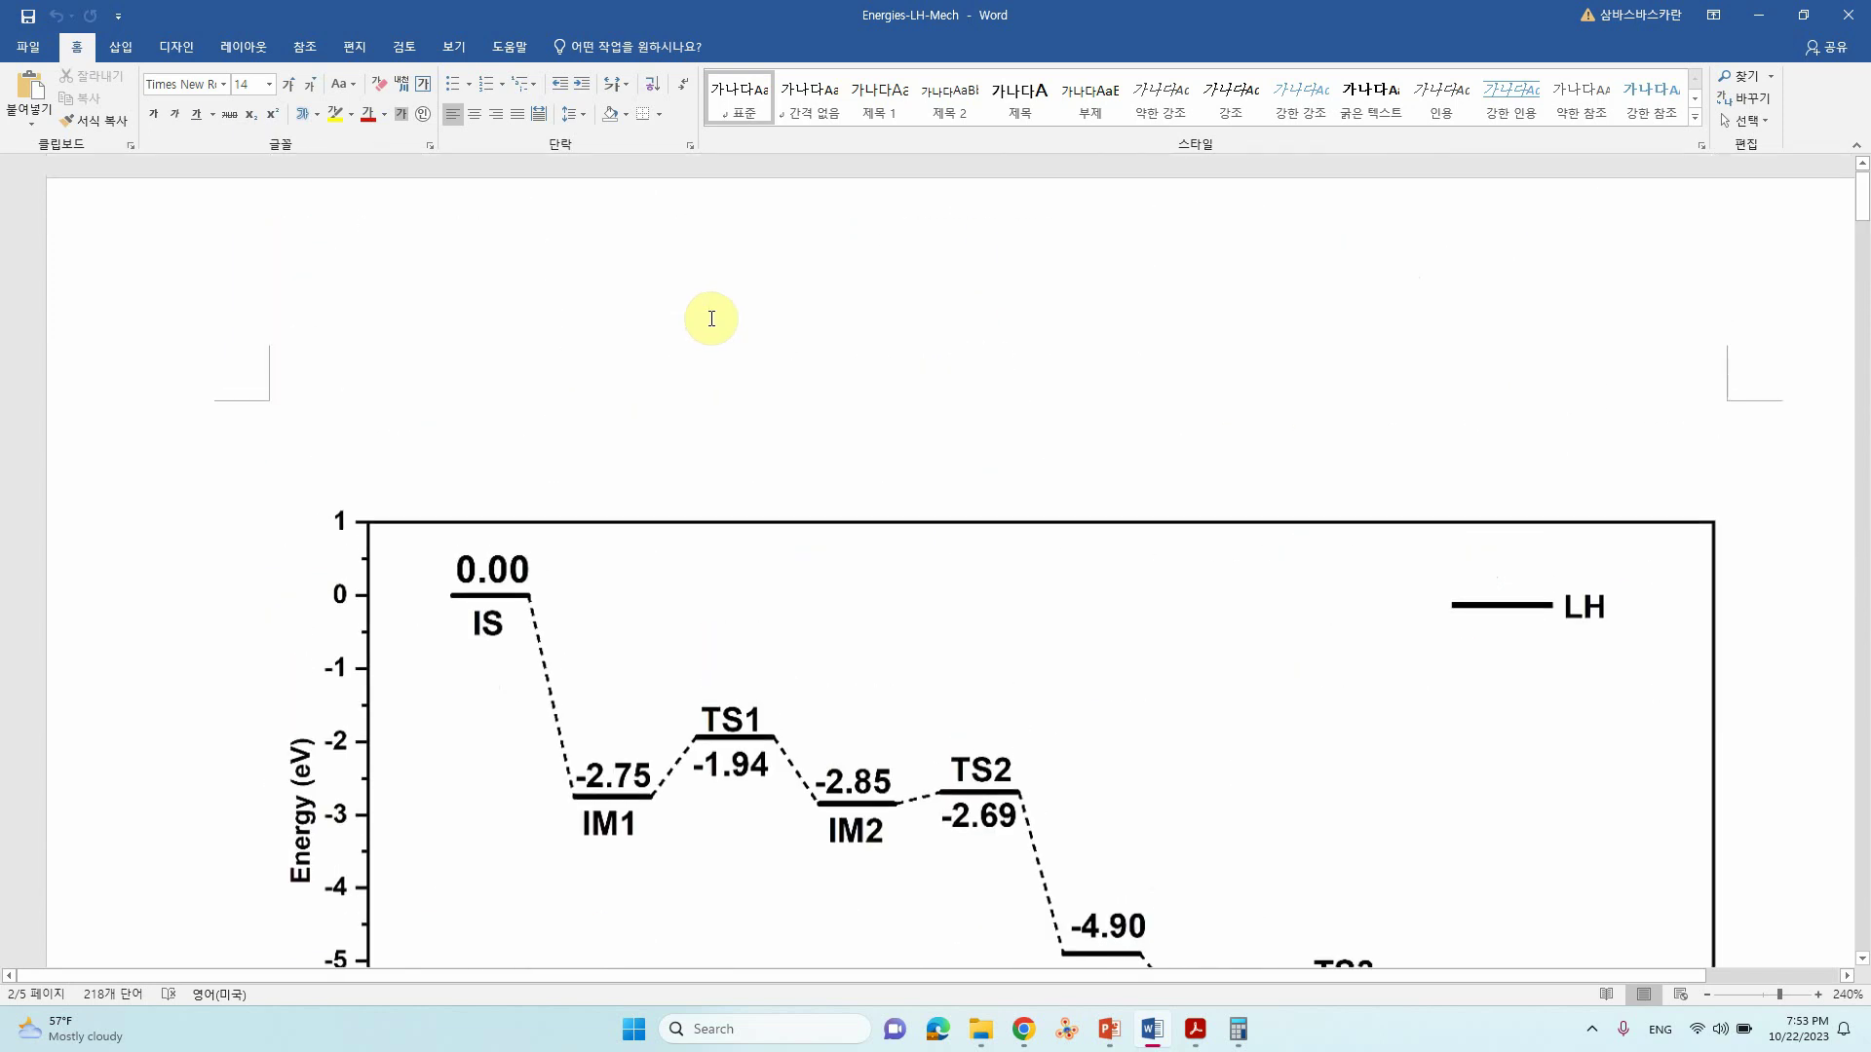
scroll(711, 317, "down", 3)
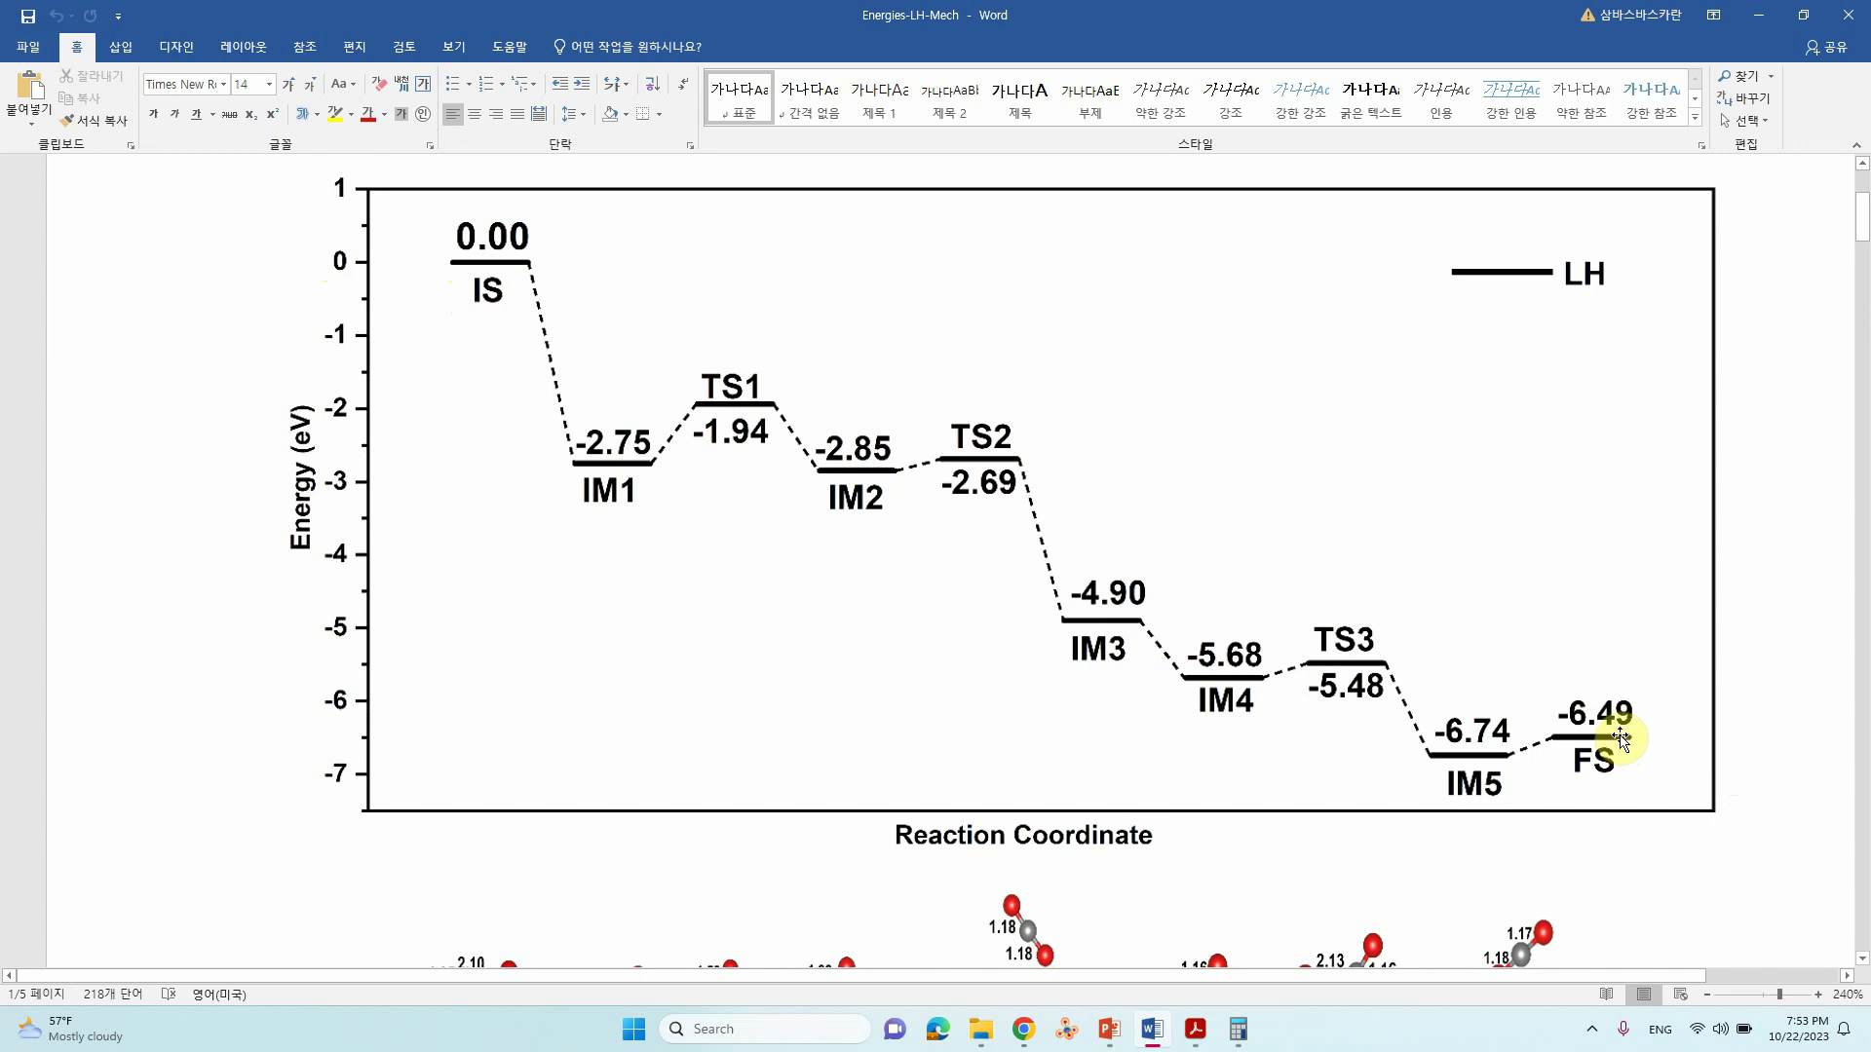
Correct the product term in the STEP 2 formula to TS1 and check that step's reaction energy.
scroll(1330, 609, "down", 20)
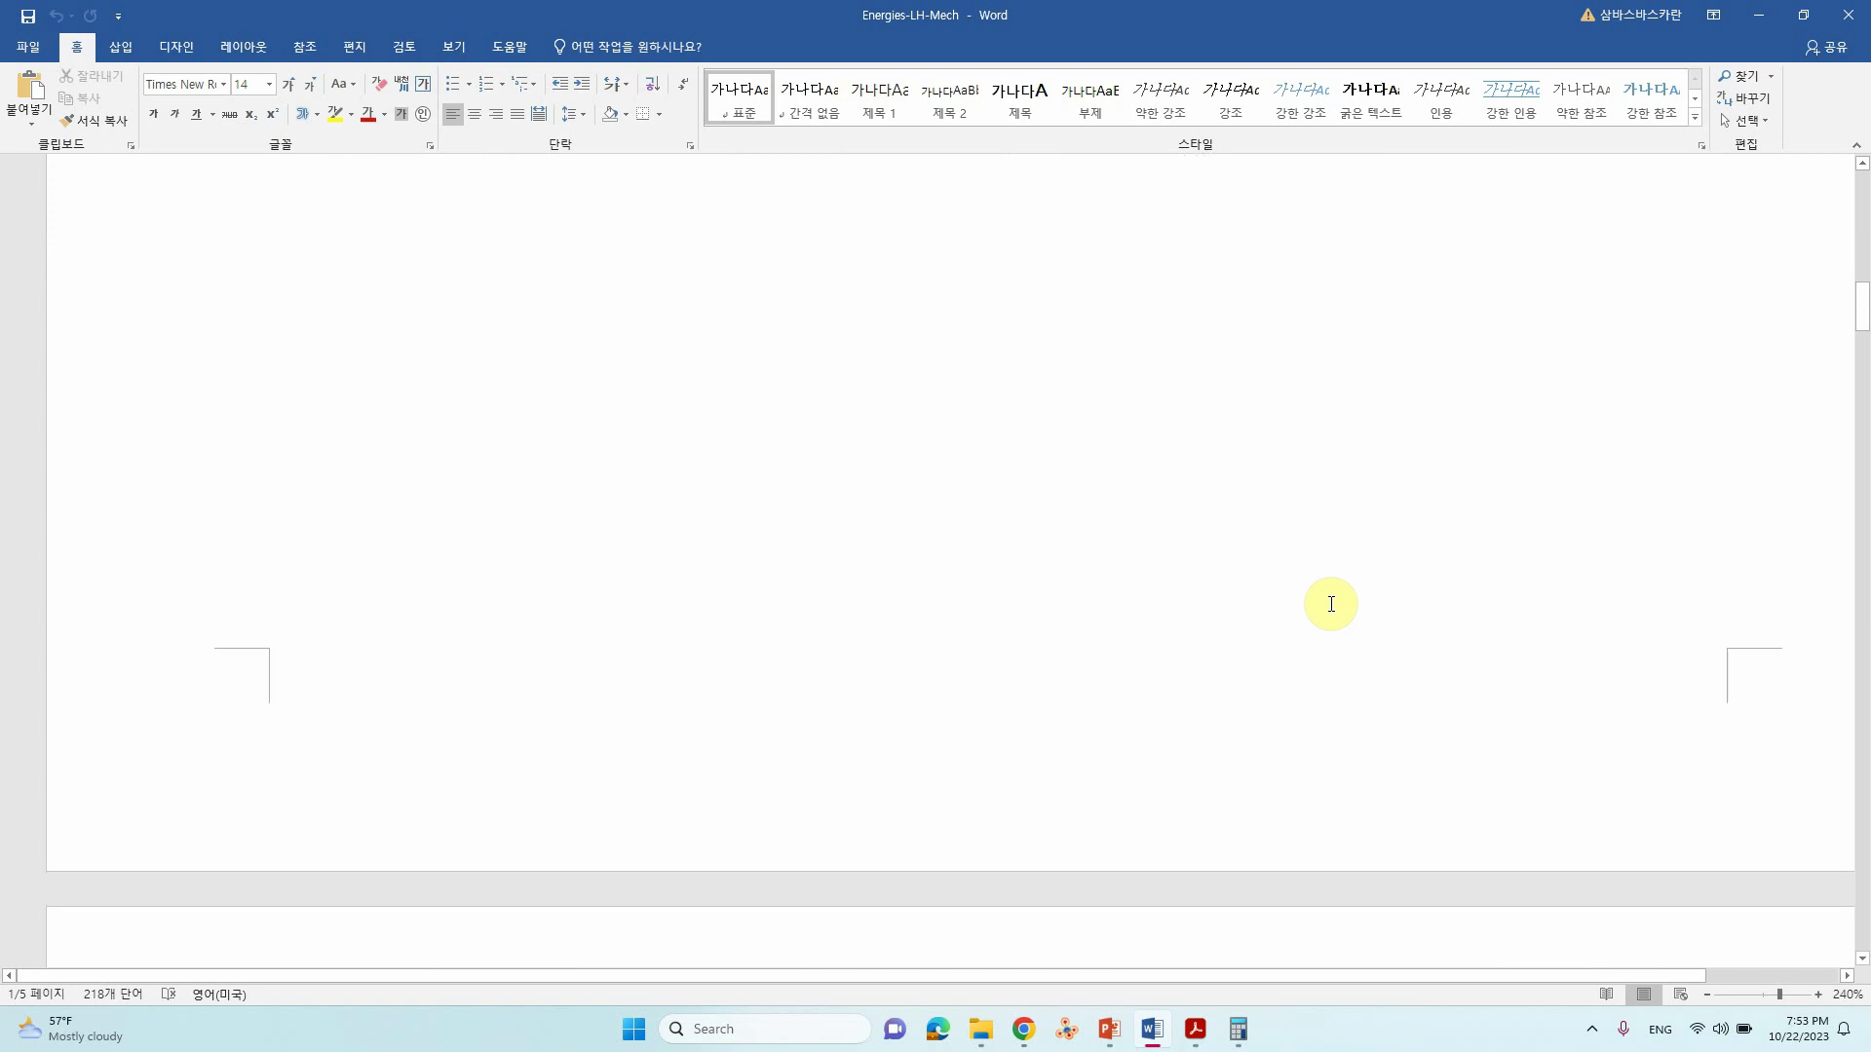
scroll(1326, 616, "down", 1)
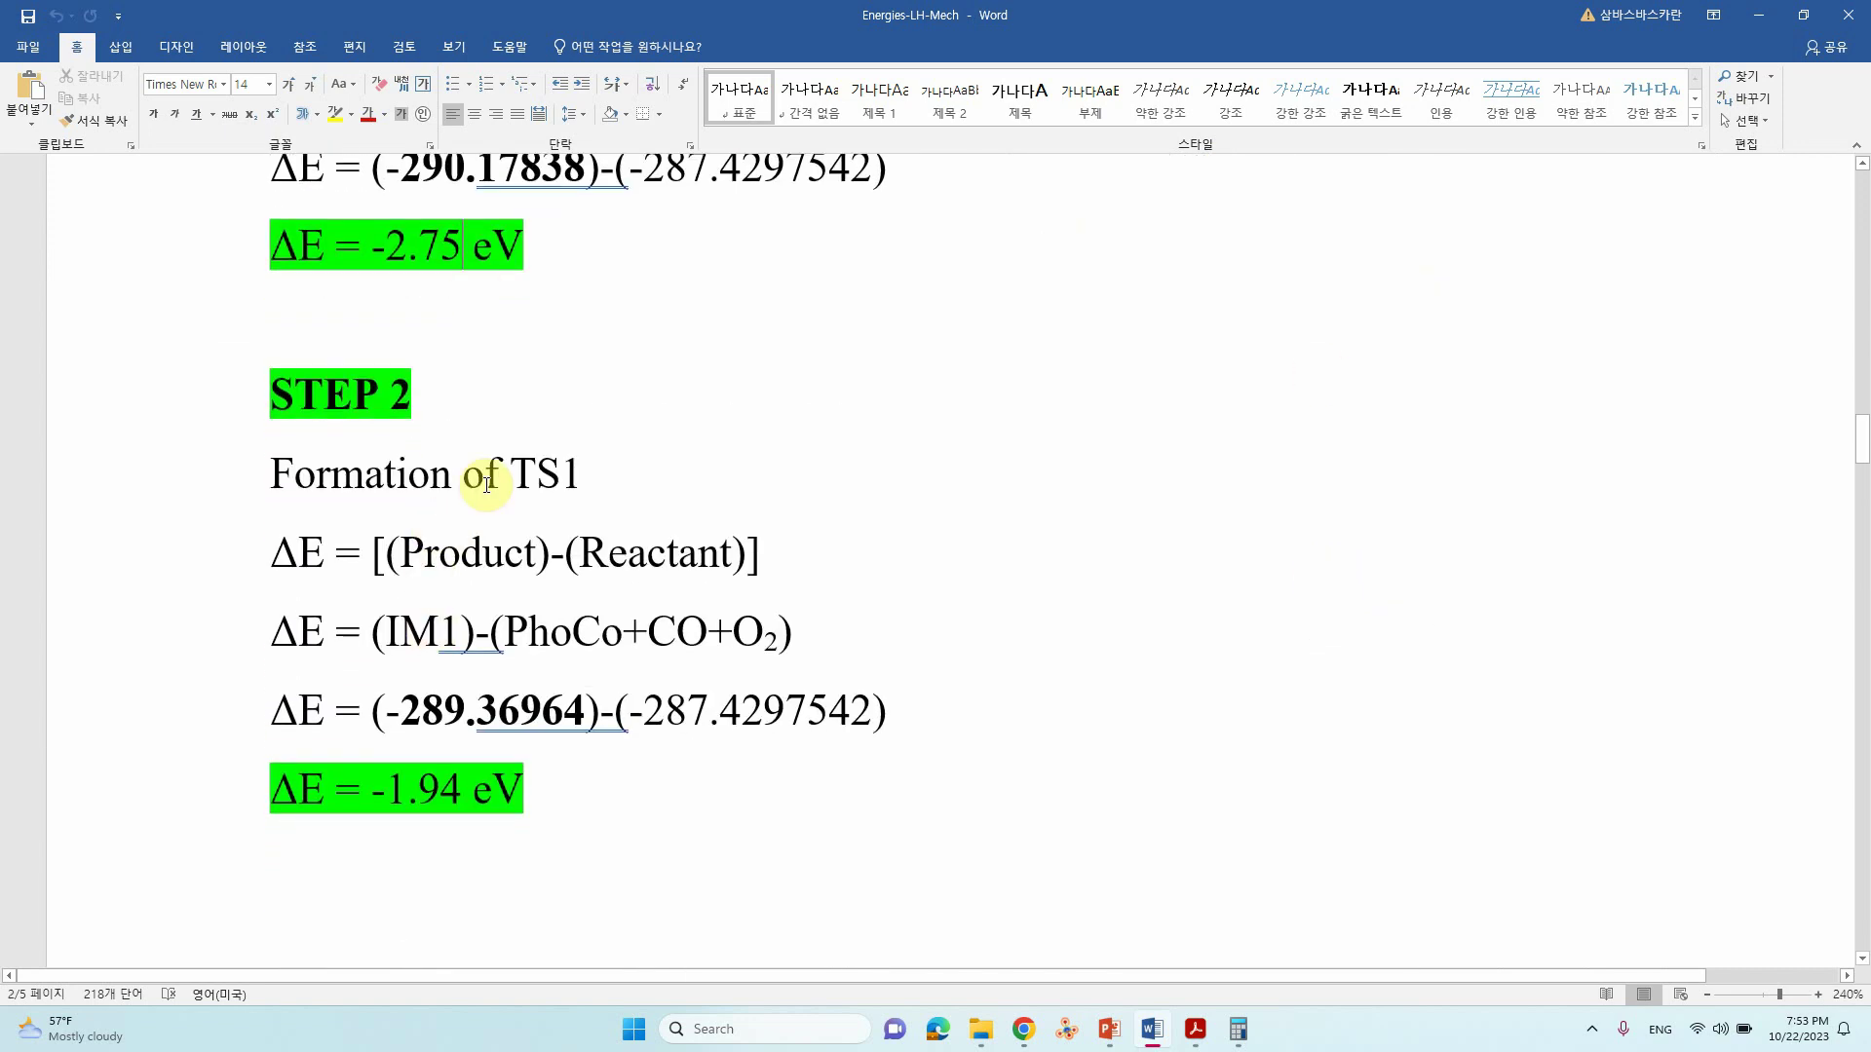
left_click_drag(446, 630, 398, 625)
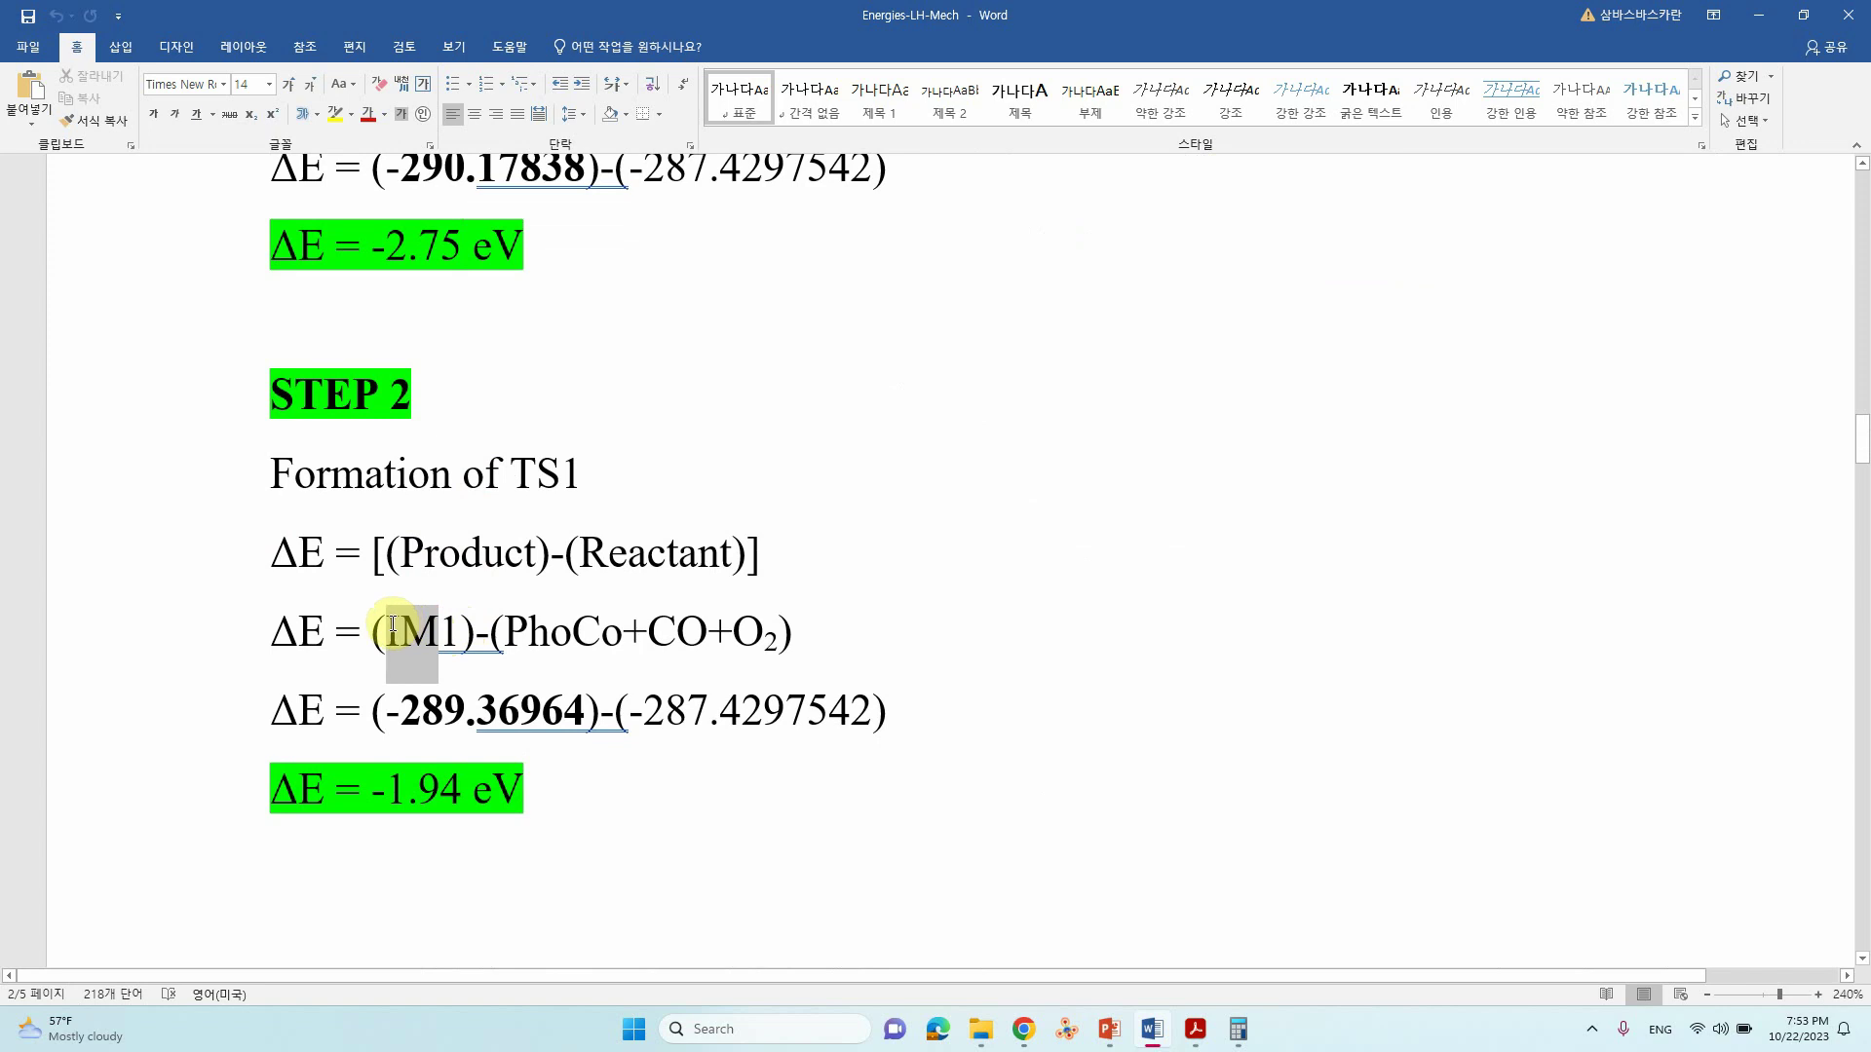
type("TS")
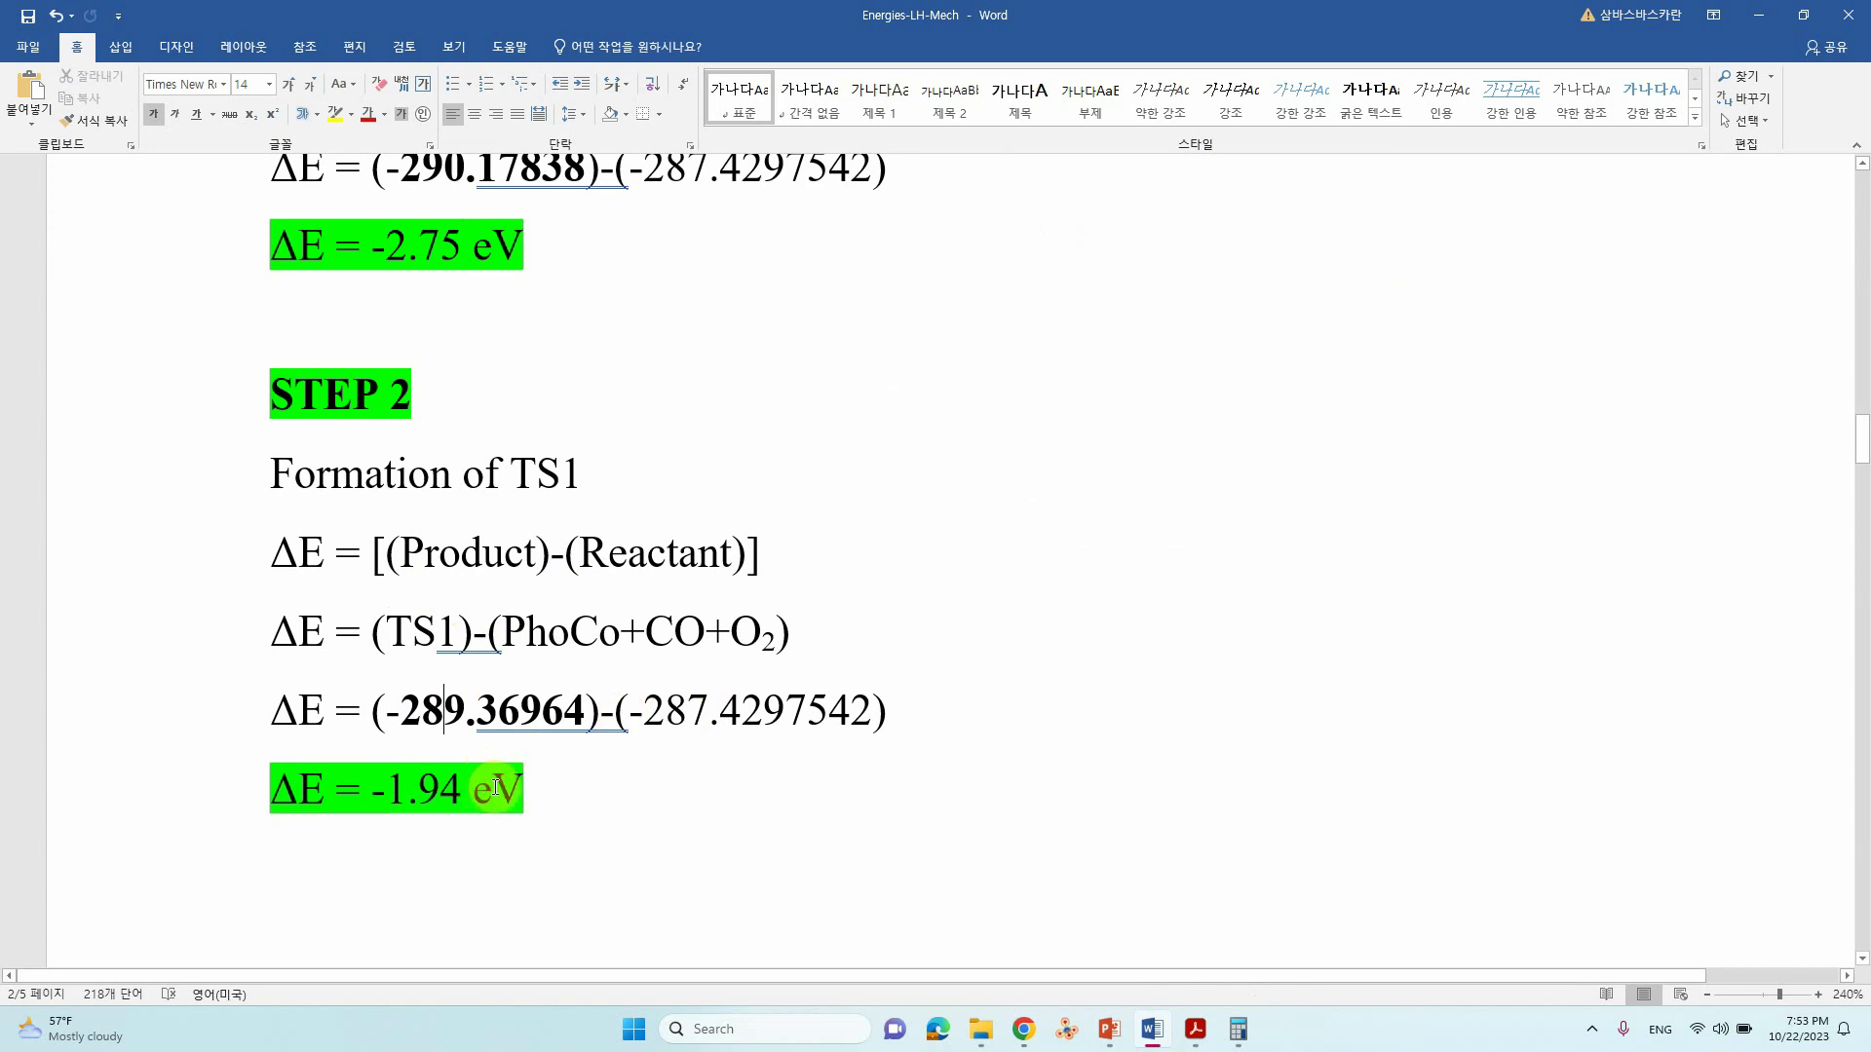
left_click_drag(472, 790, 408, 790)
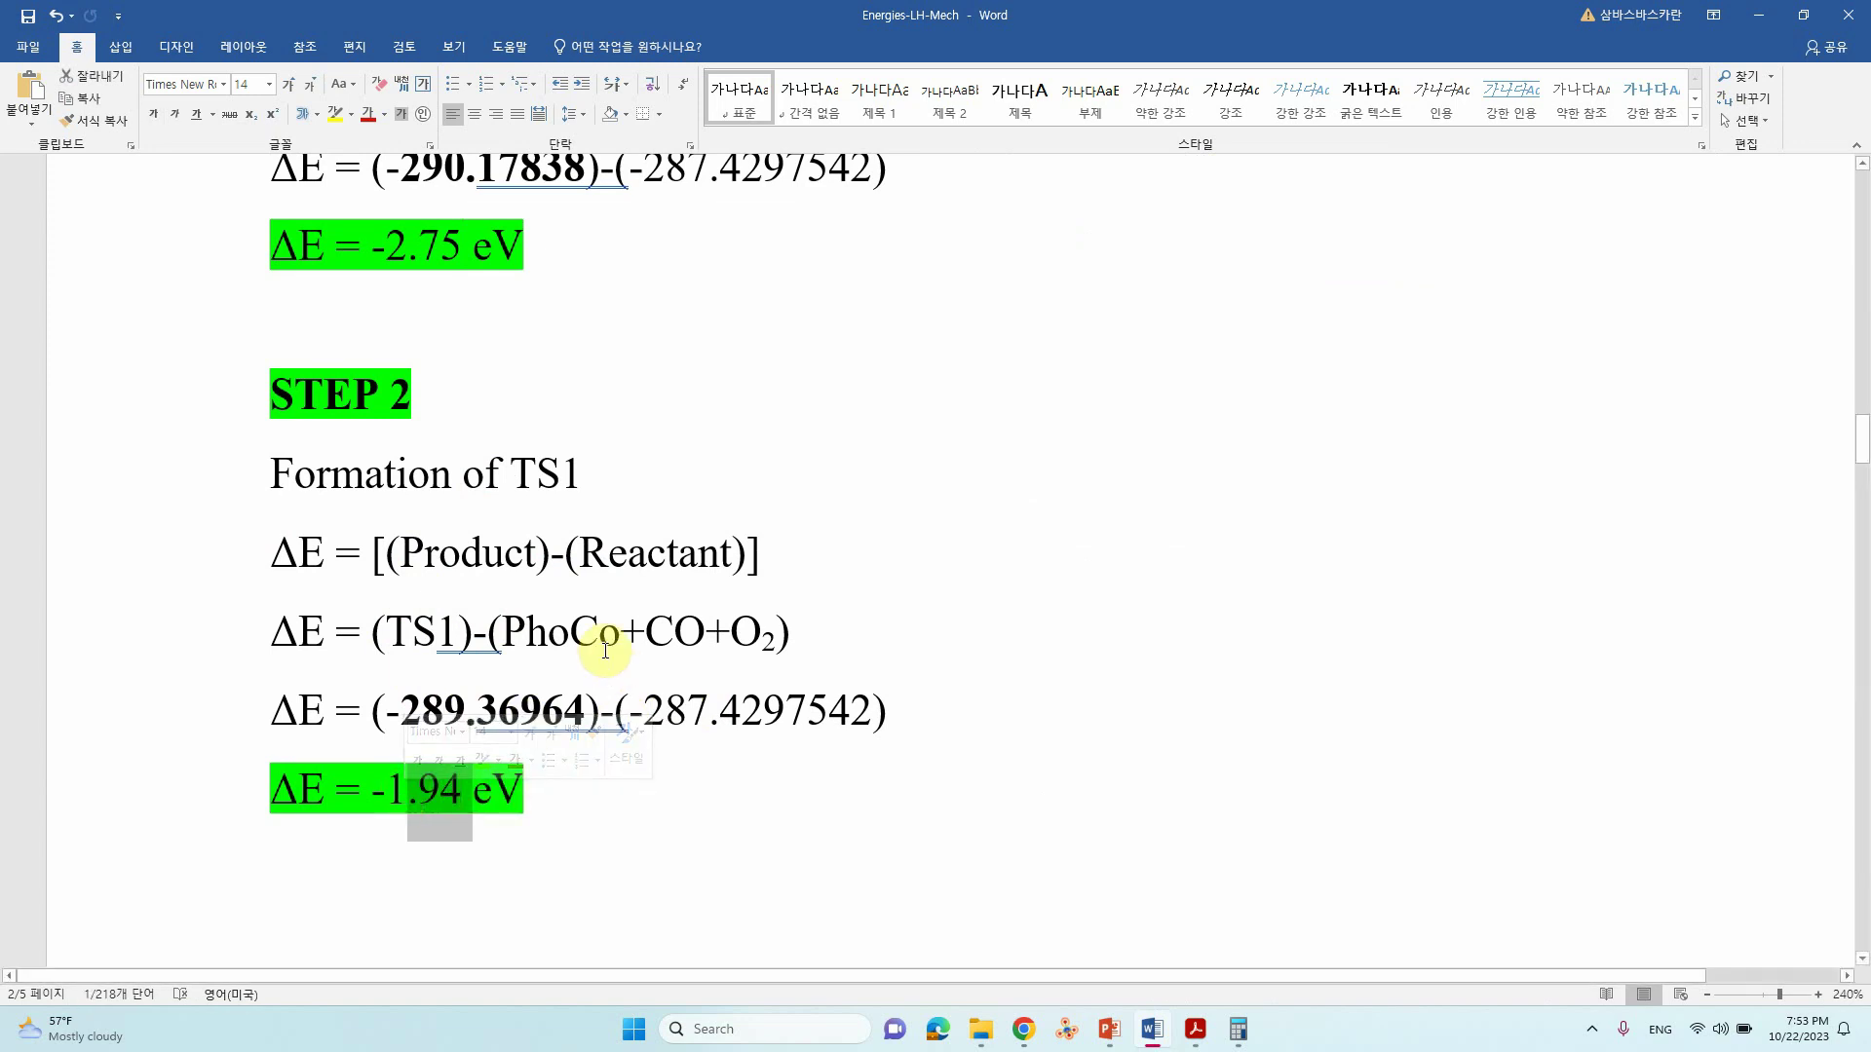
Look up IM2 in the optimized intermediates figure and the Reaction energy Calculation table.
scroll(604, 648, "down", 5)
scroll(586, 663, "down", 5)
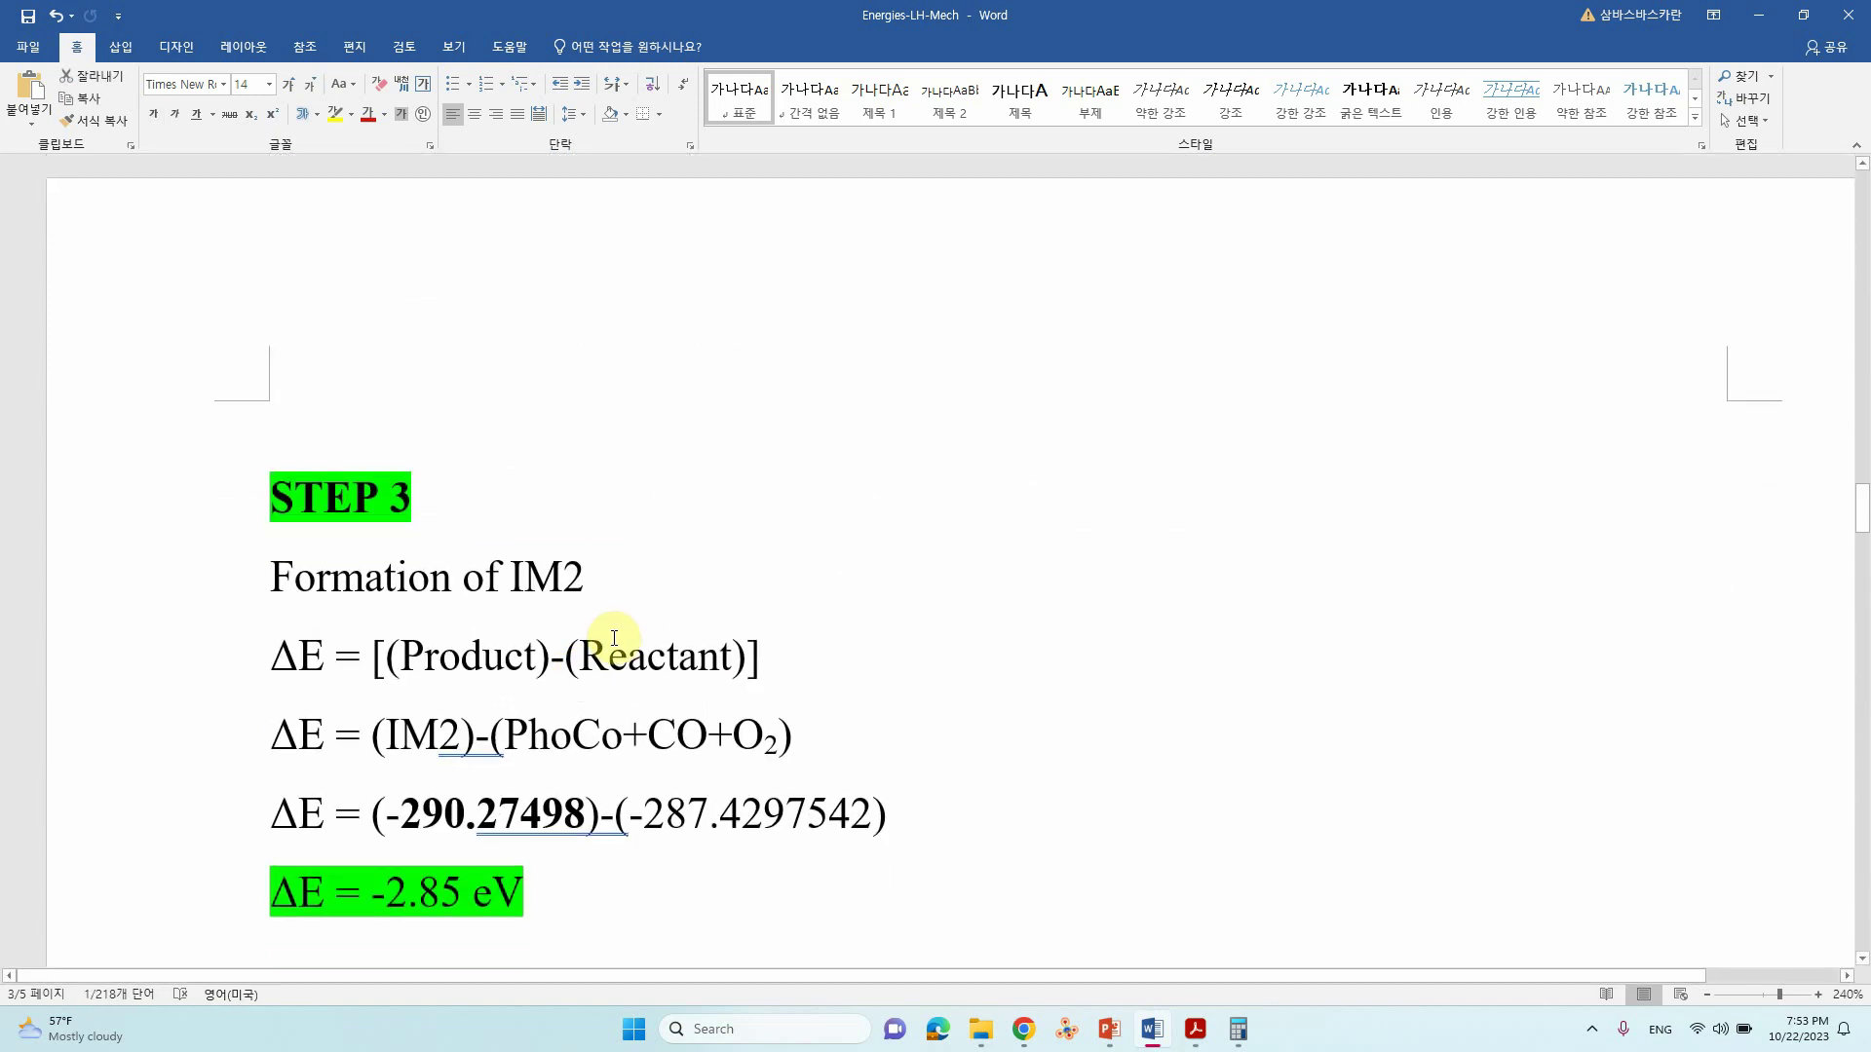
scroll(612, 646, "up", 15)
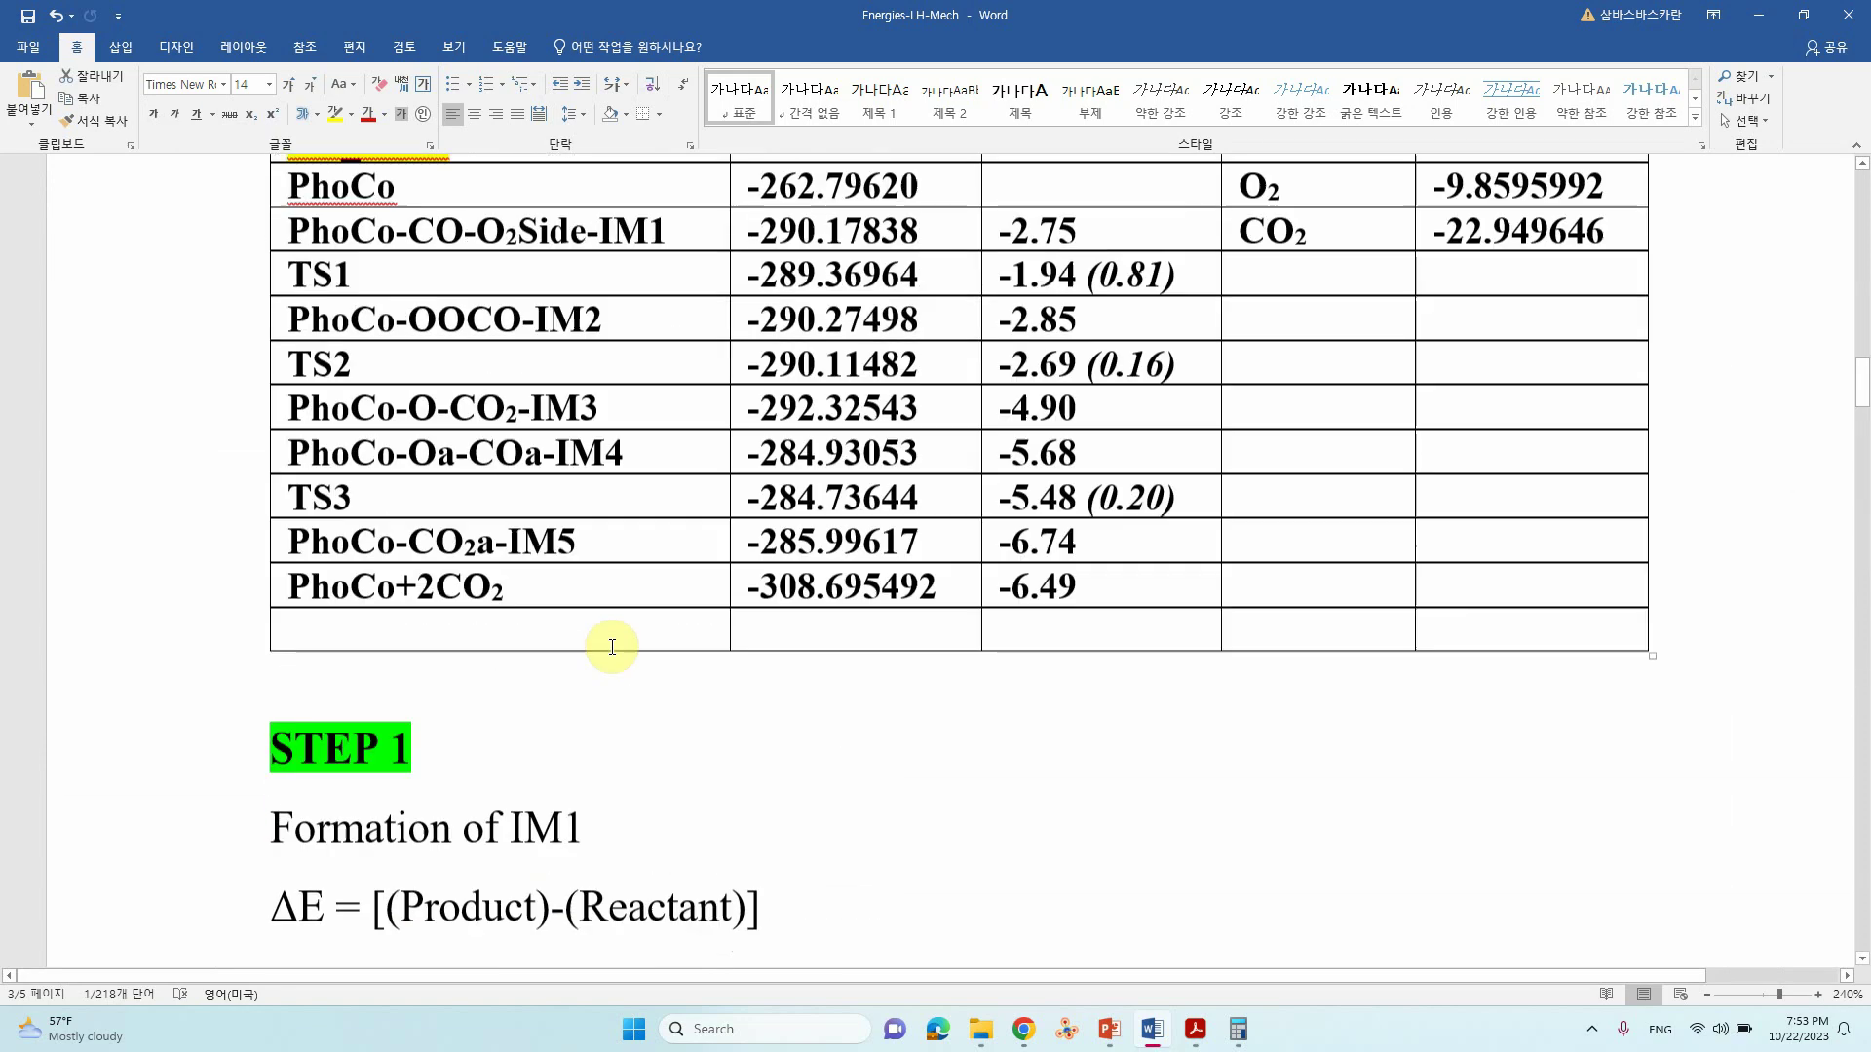
scroll(612, 646, "up", 10)
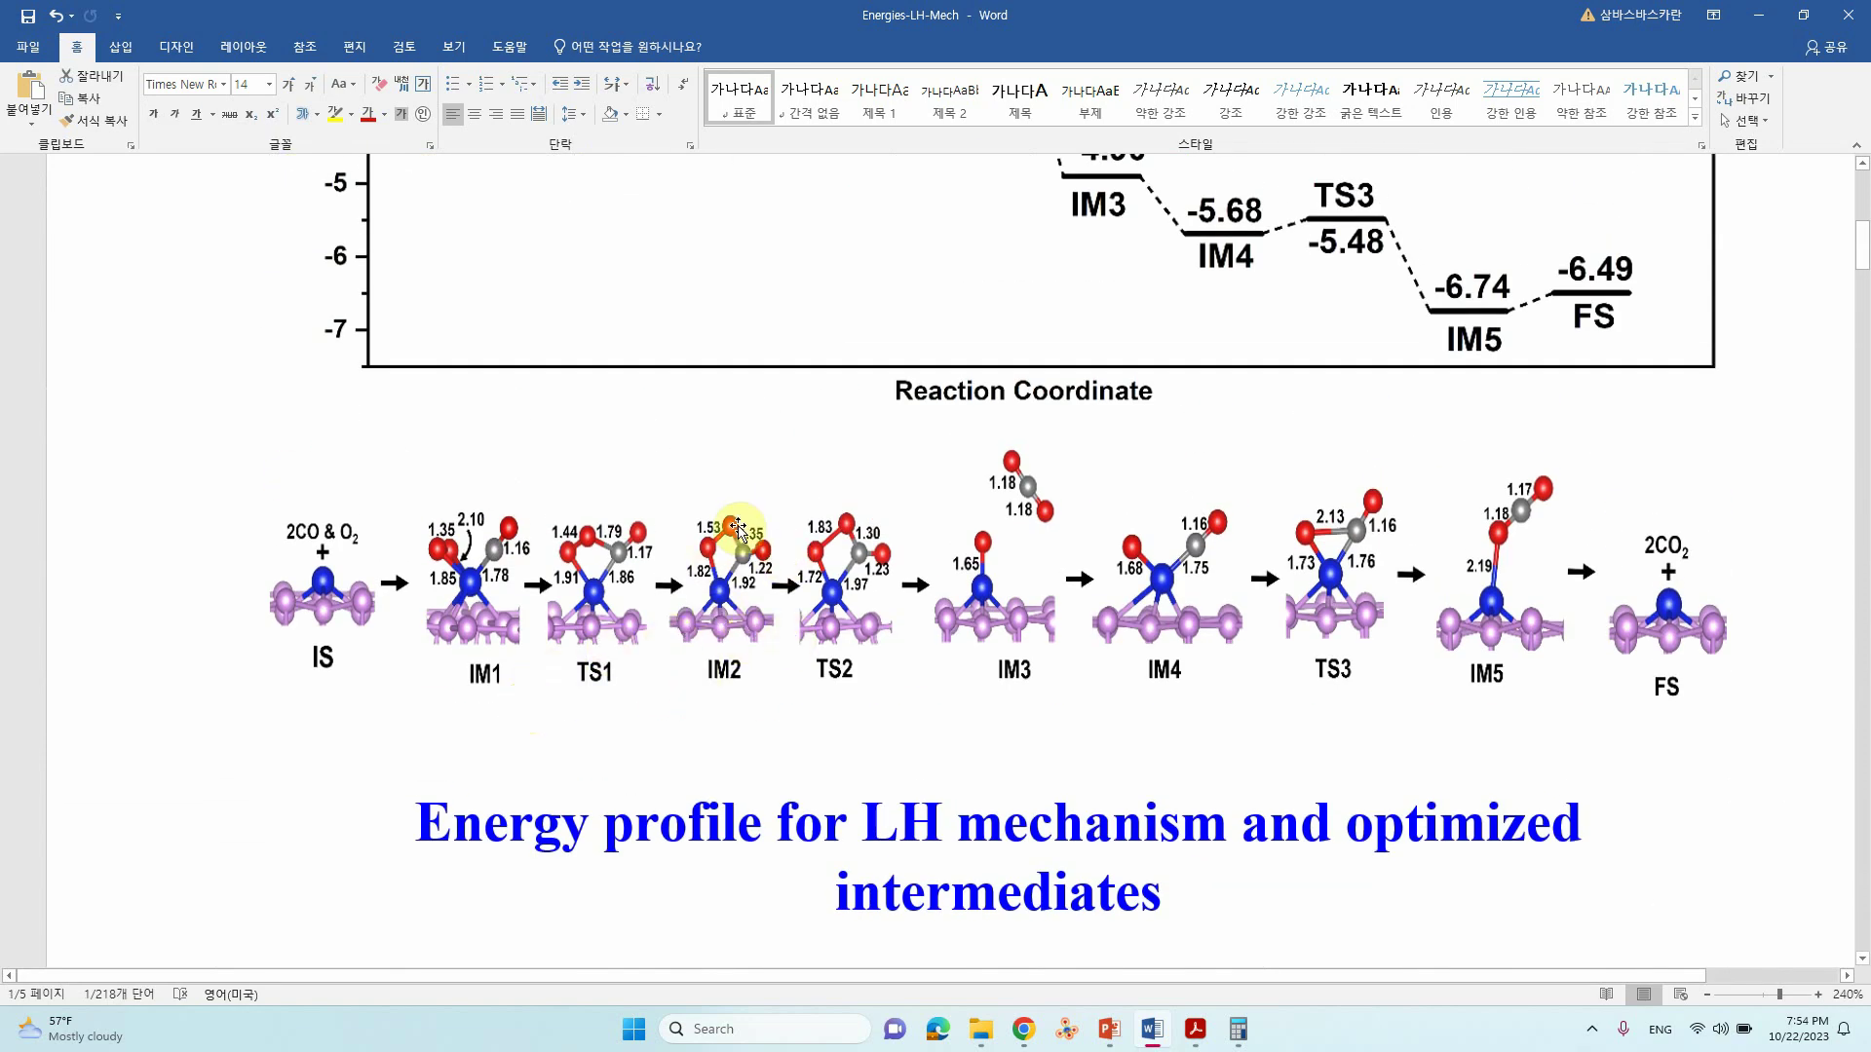
scroll(773, 629, "down", 15)
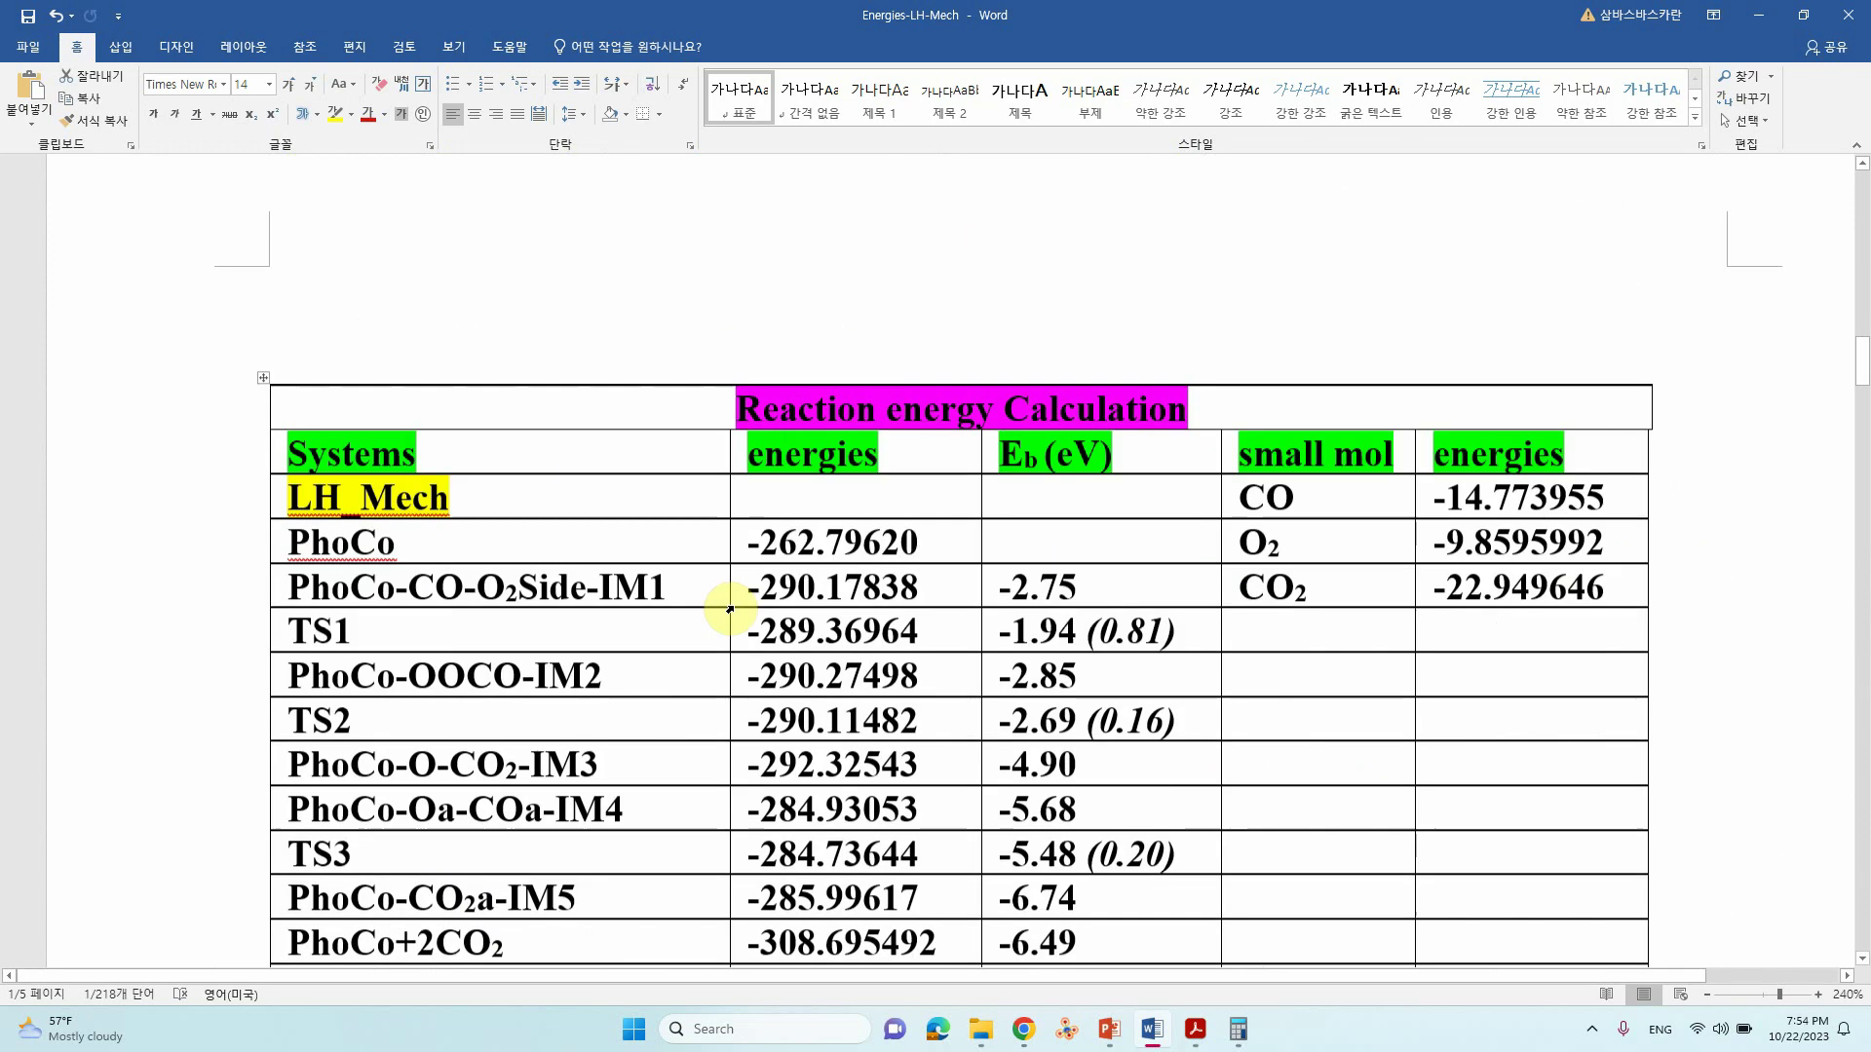
Examine the STEP 3 calculation for the formation of IM2, checking its product energy, reactant energy and result.
scroll(733, 612, "down", 12)
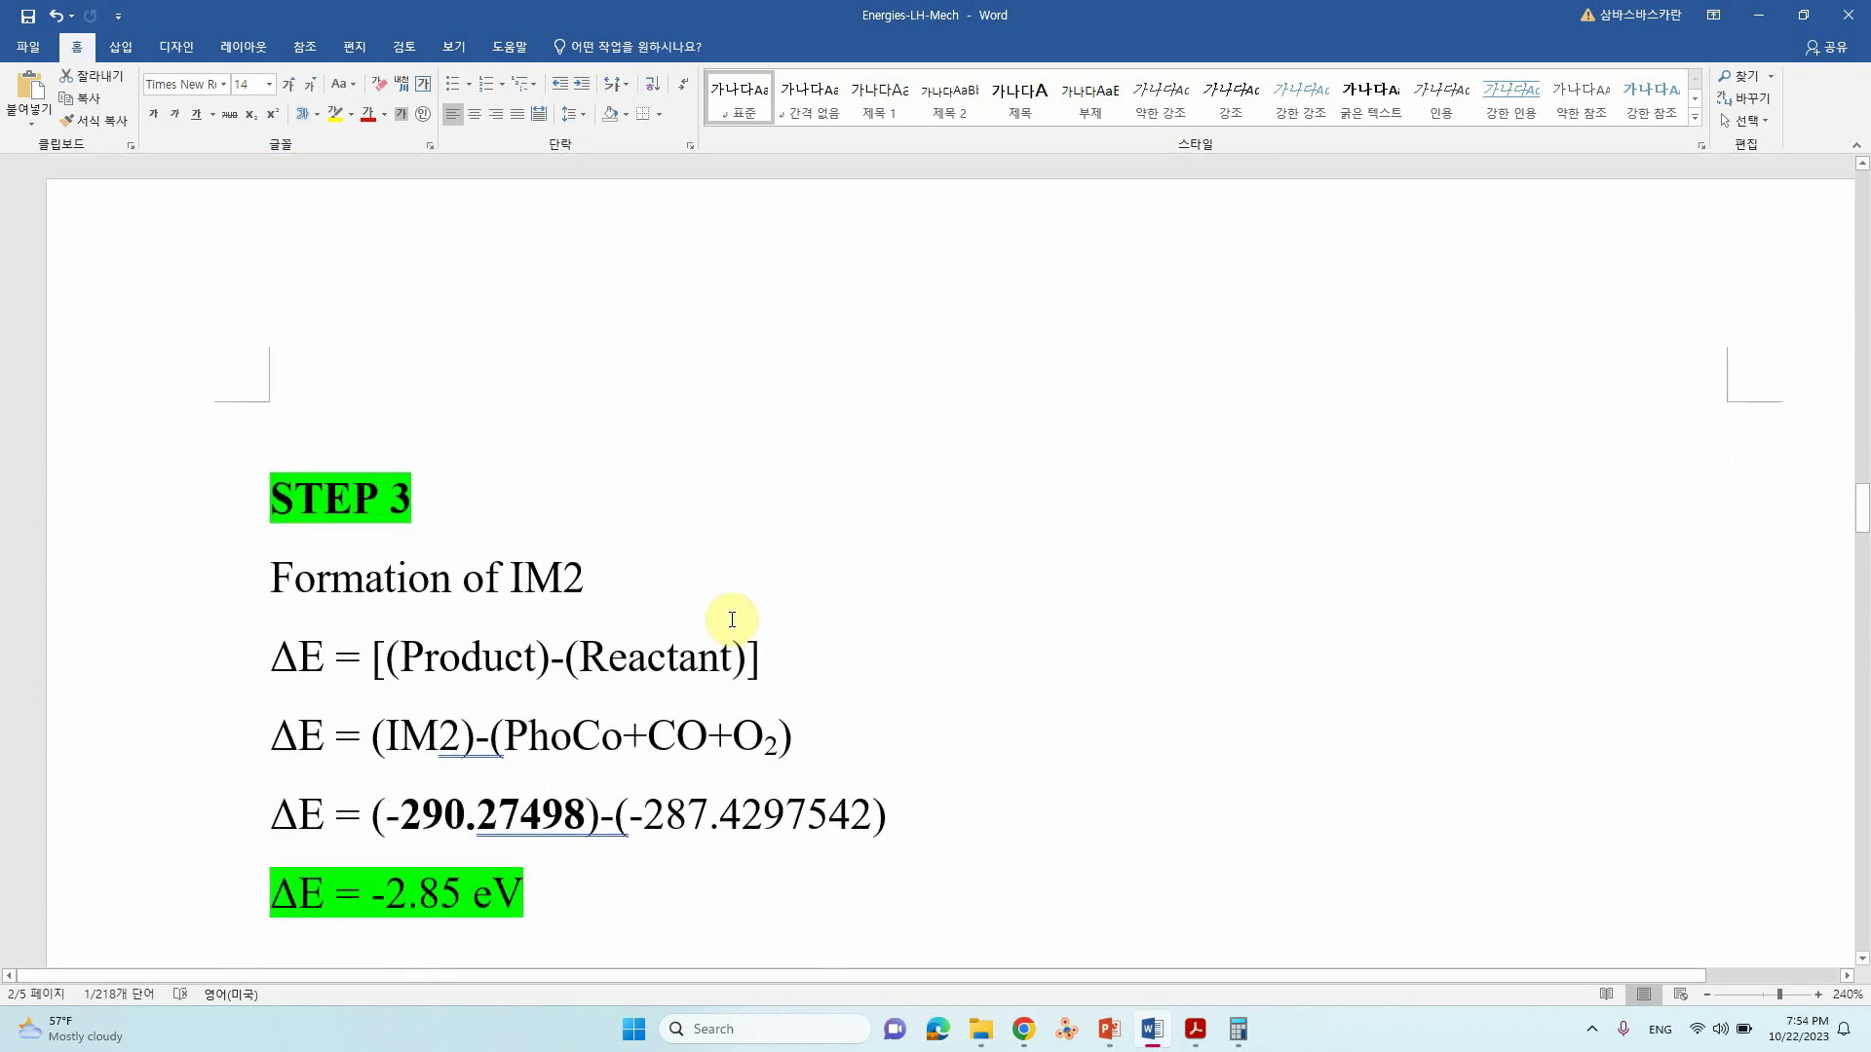
scroll(733, 620, "down", 1)
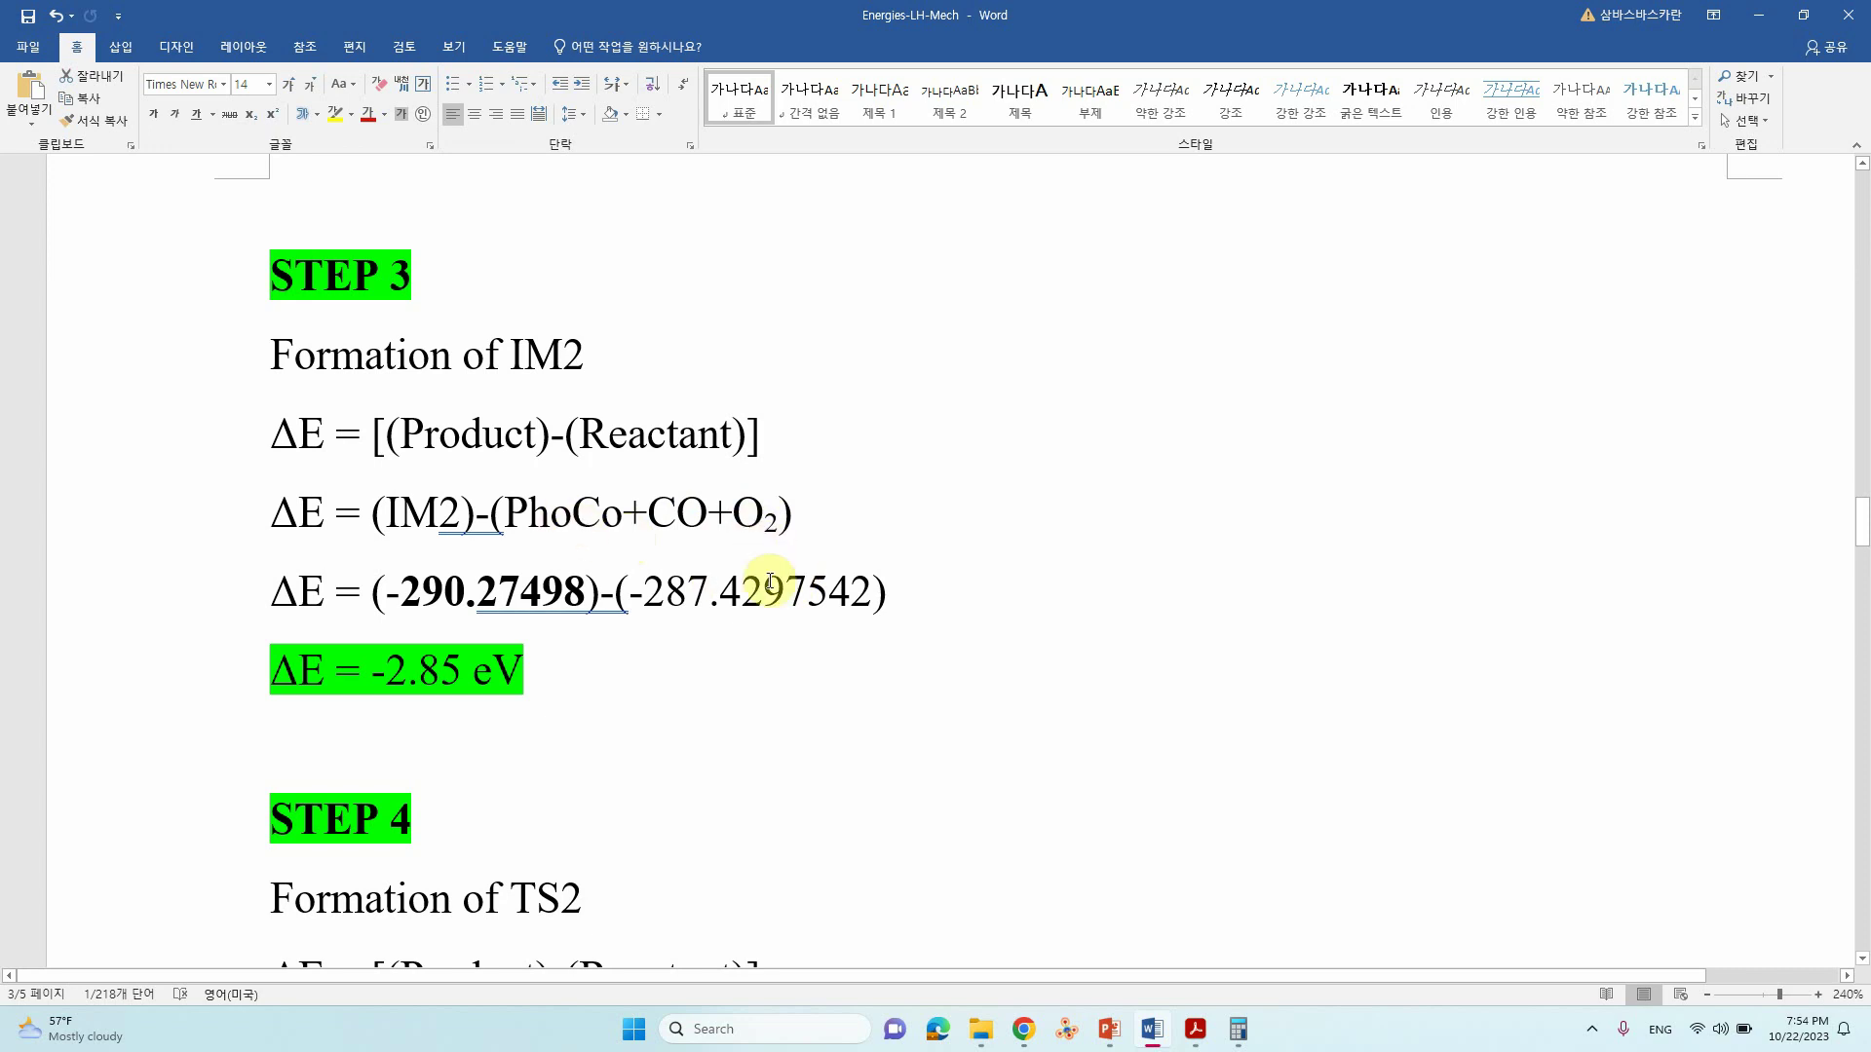
left_click_drag(651, 594, 868, 590)
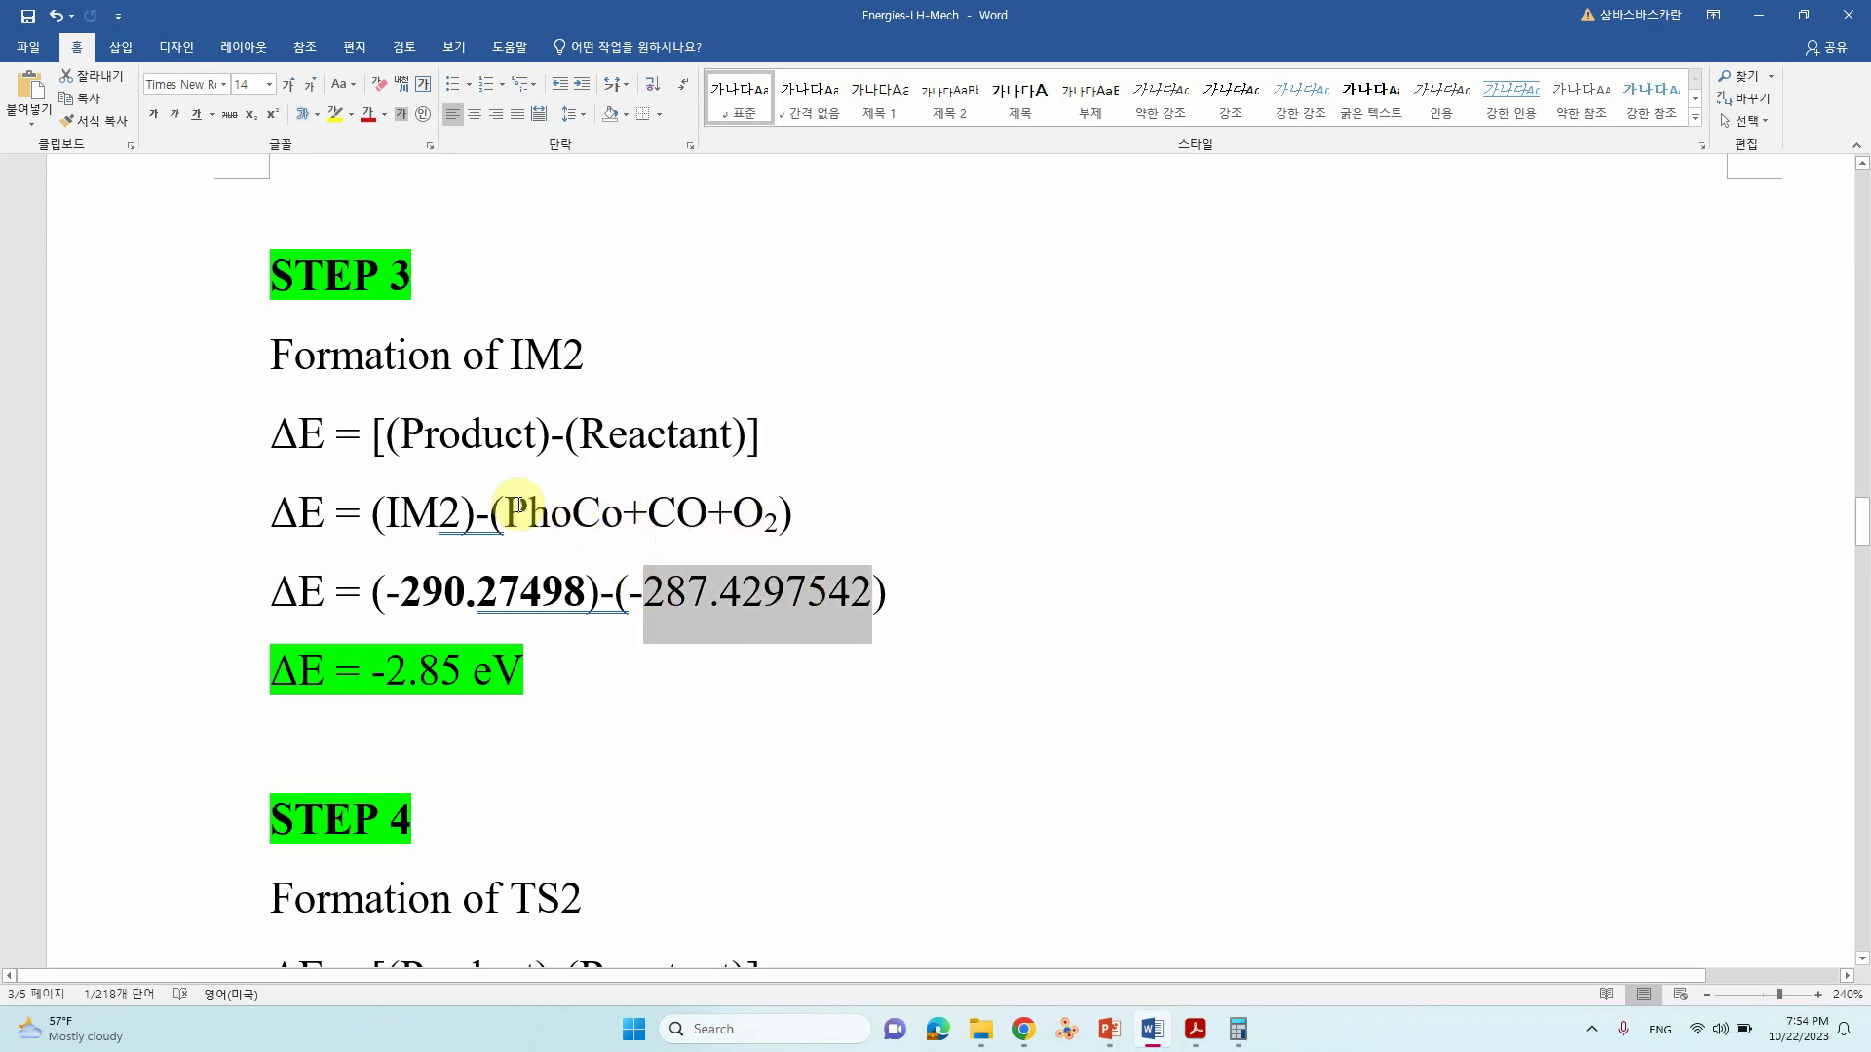
left_click(451, 596)
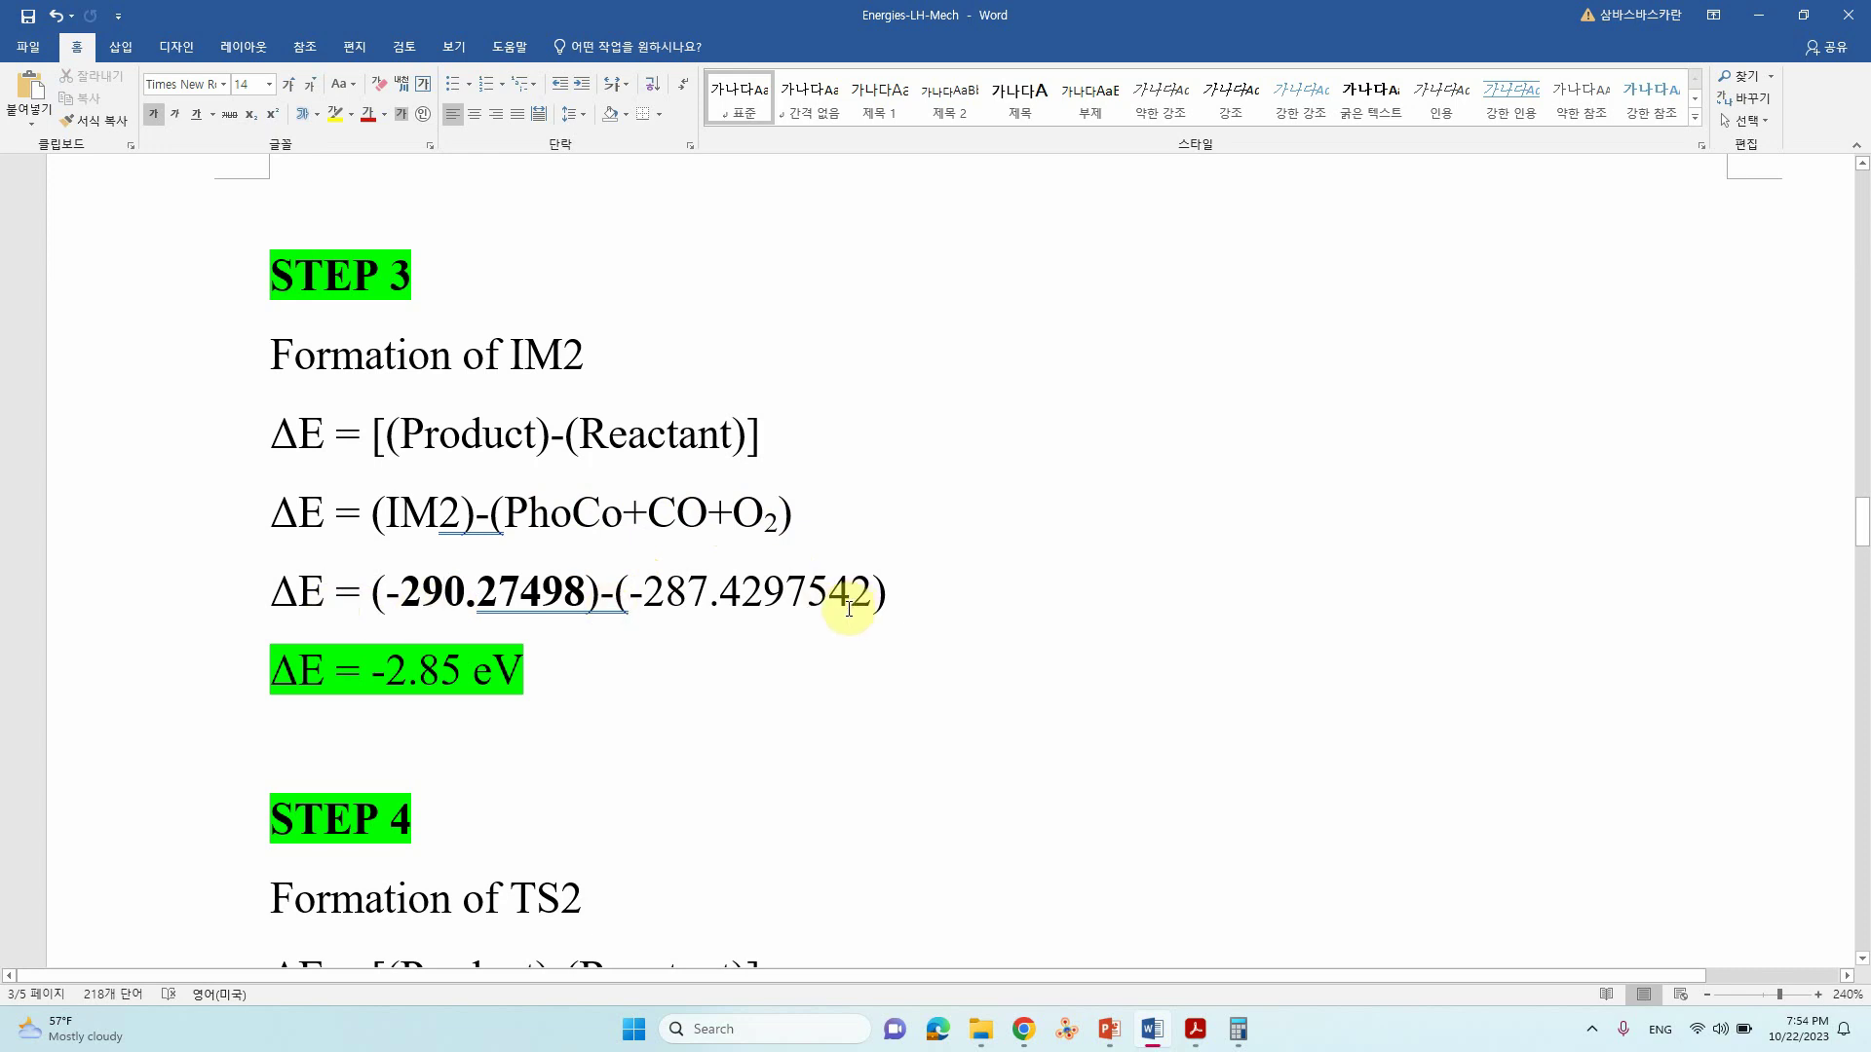
left_click(424, 672)
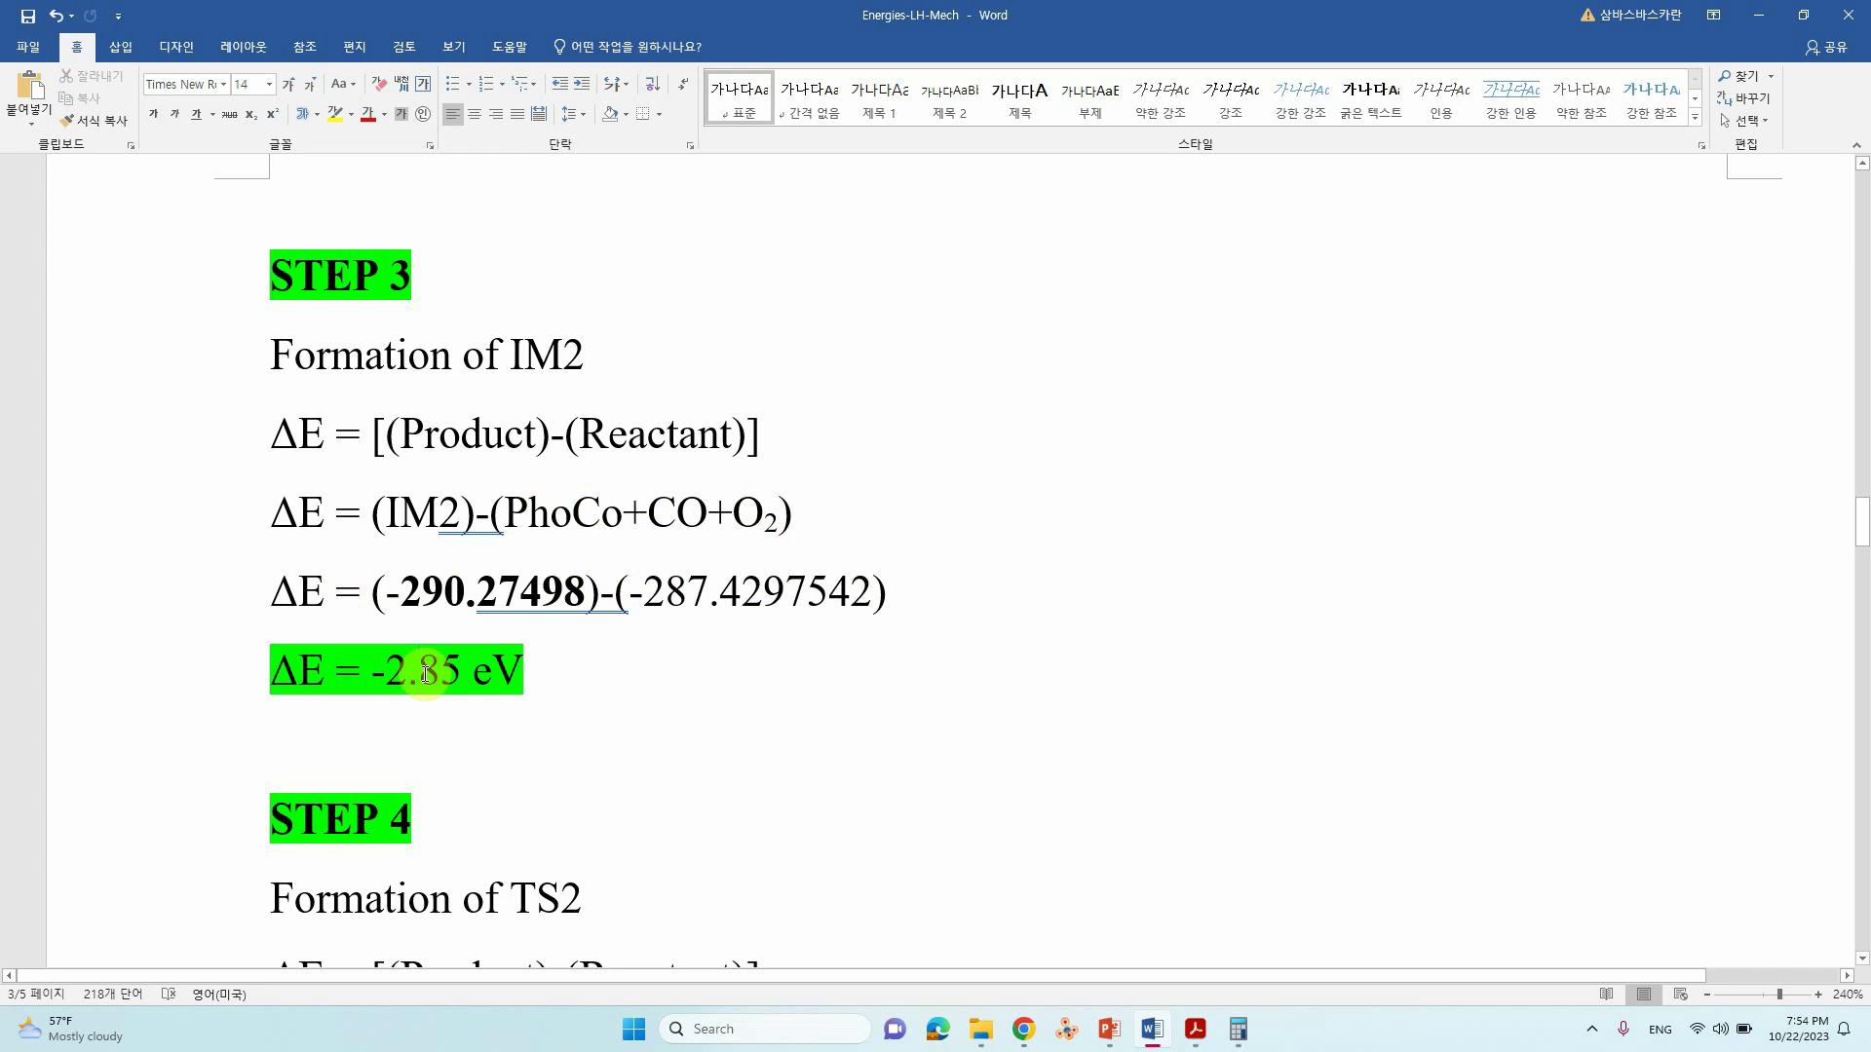
Examine the STEP 4 and STEP 5 calculations for TS2 and IM3, and check IM3 in the Reaction energy Calculation table.
scroll(426, 674, "down", 3)
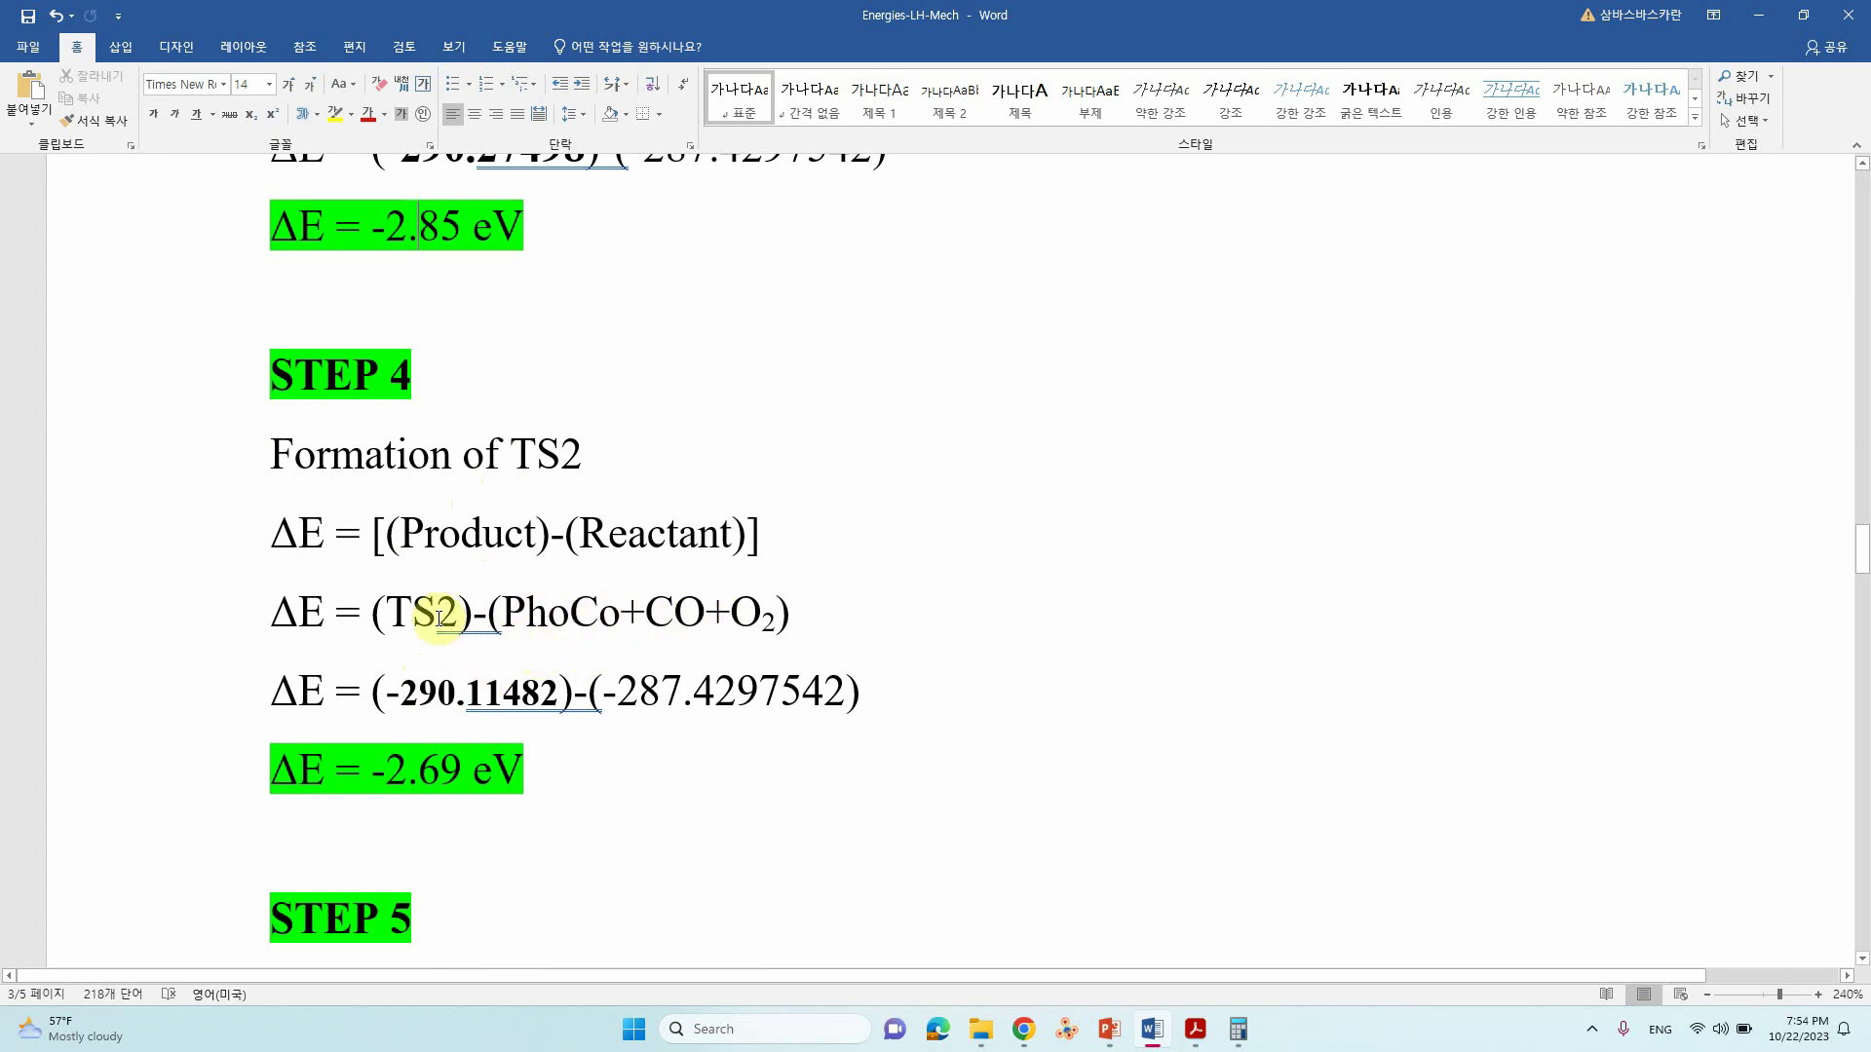
left_click(460, 696)
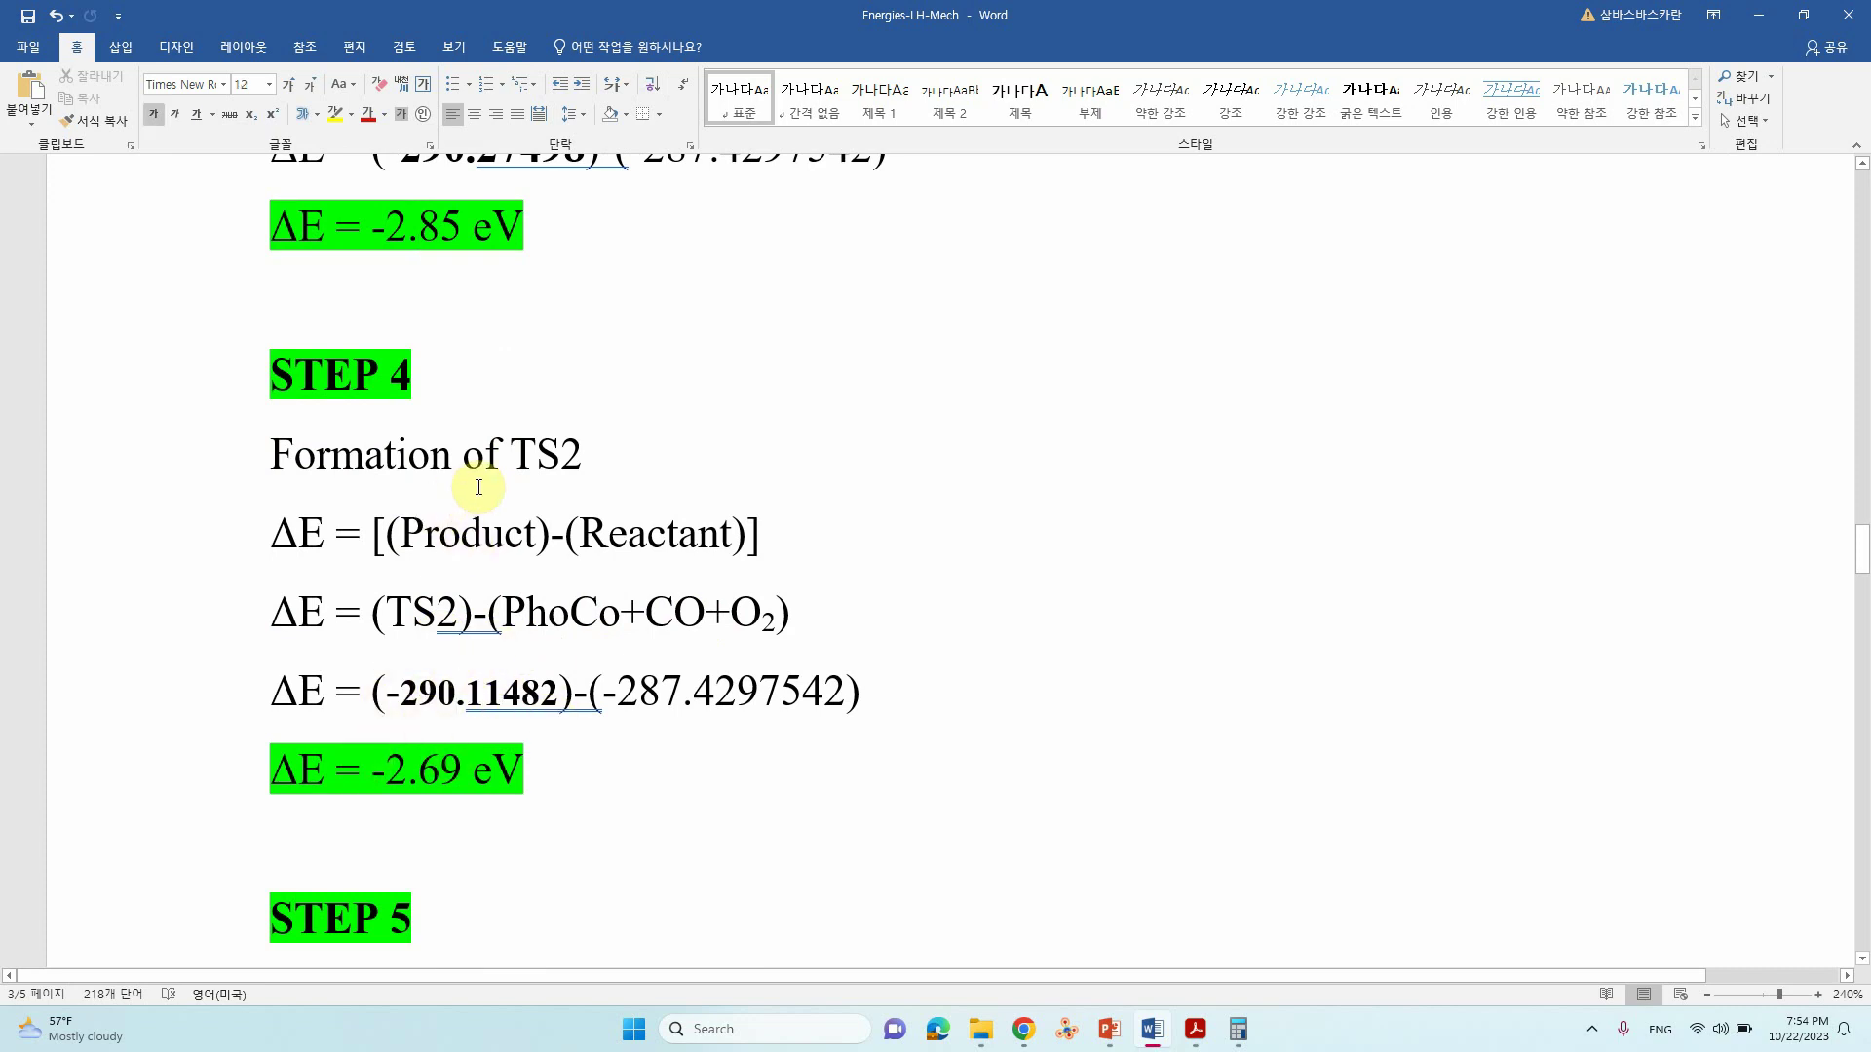
scroll(430, 751, "down", 5)
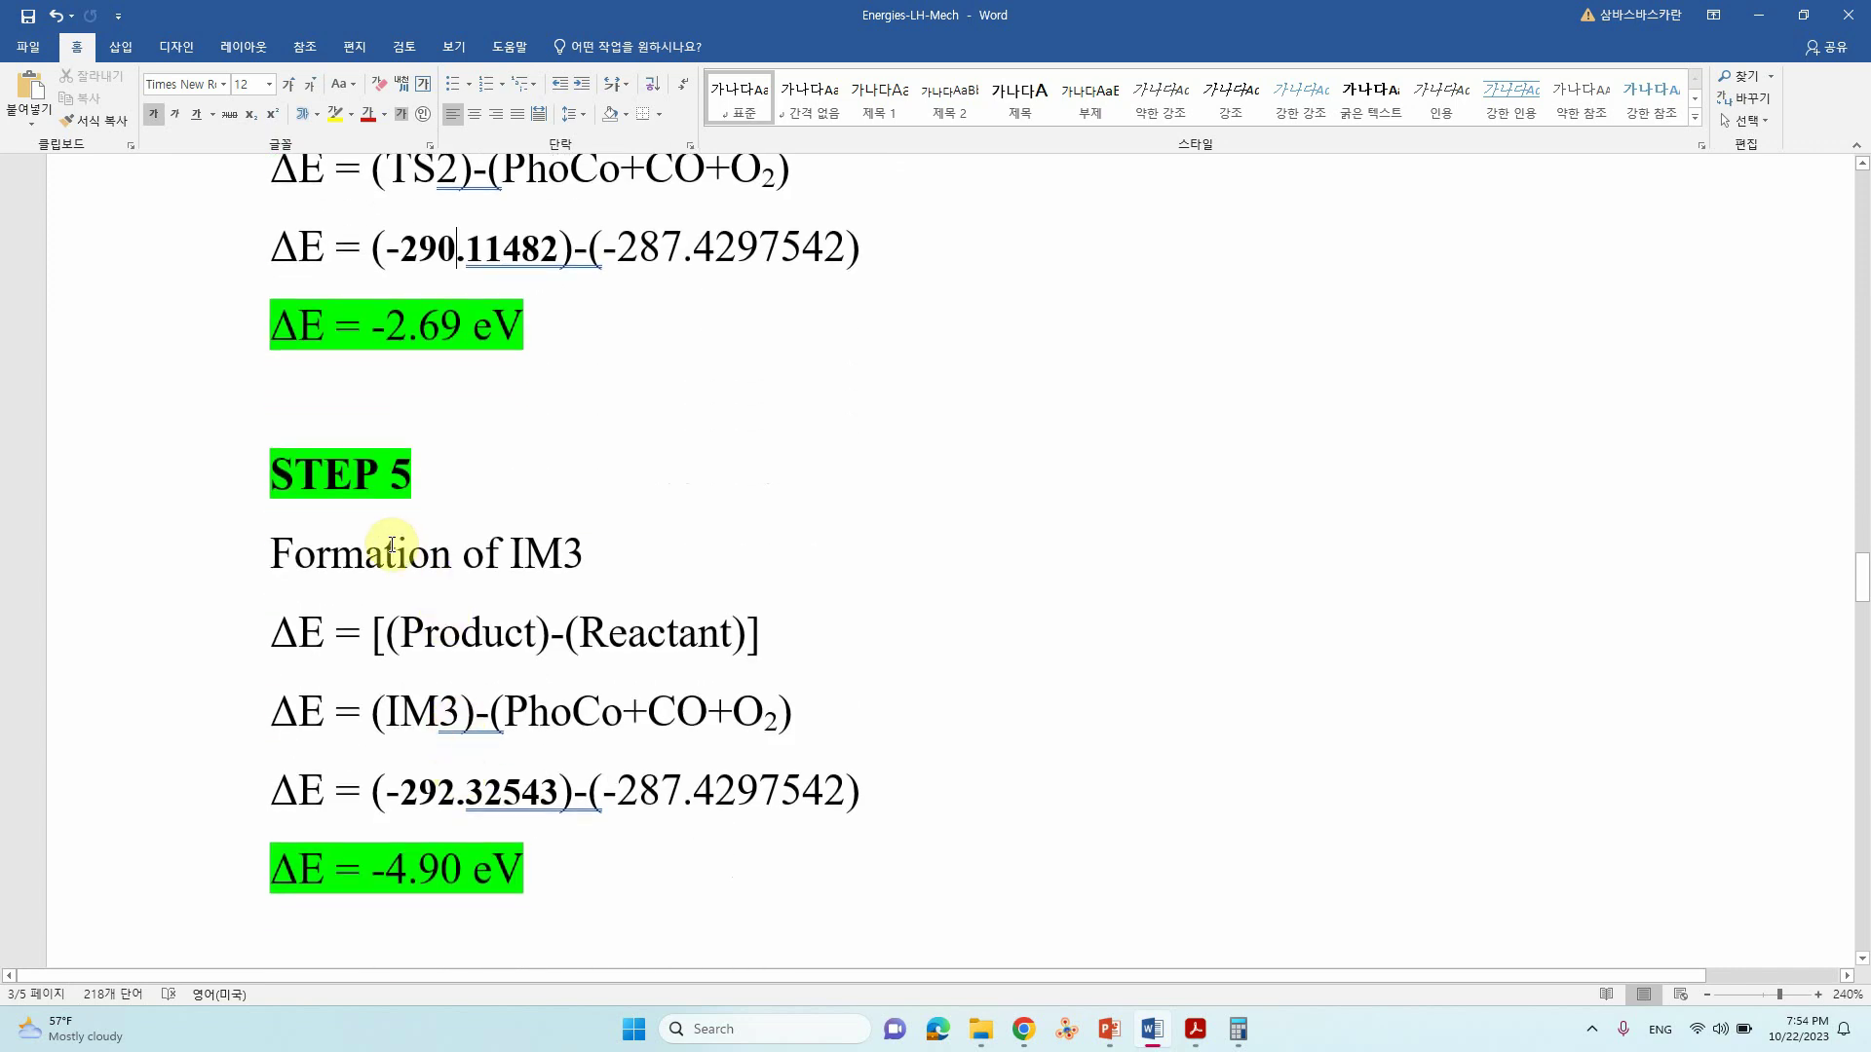
scroll(764, 572, "up", 20)
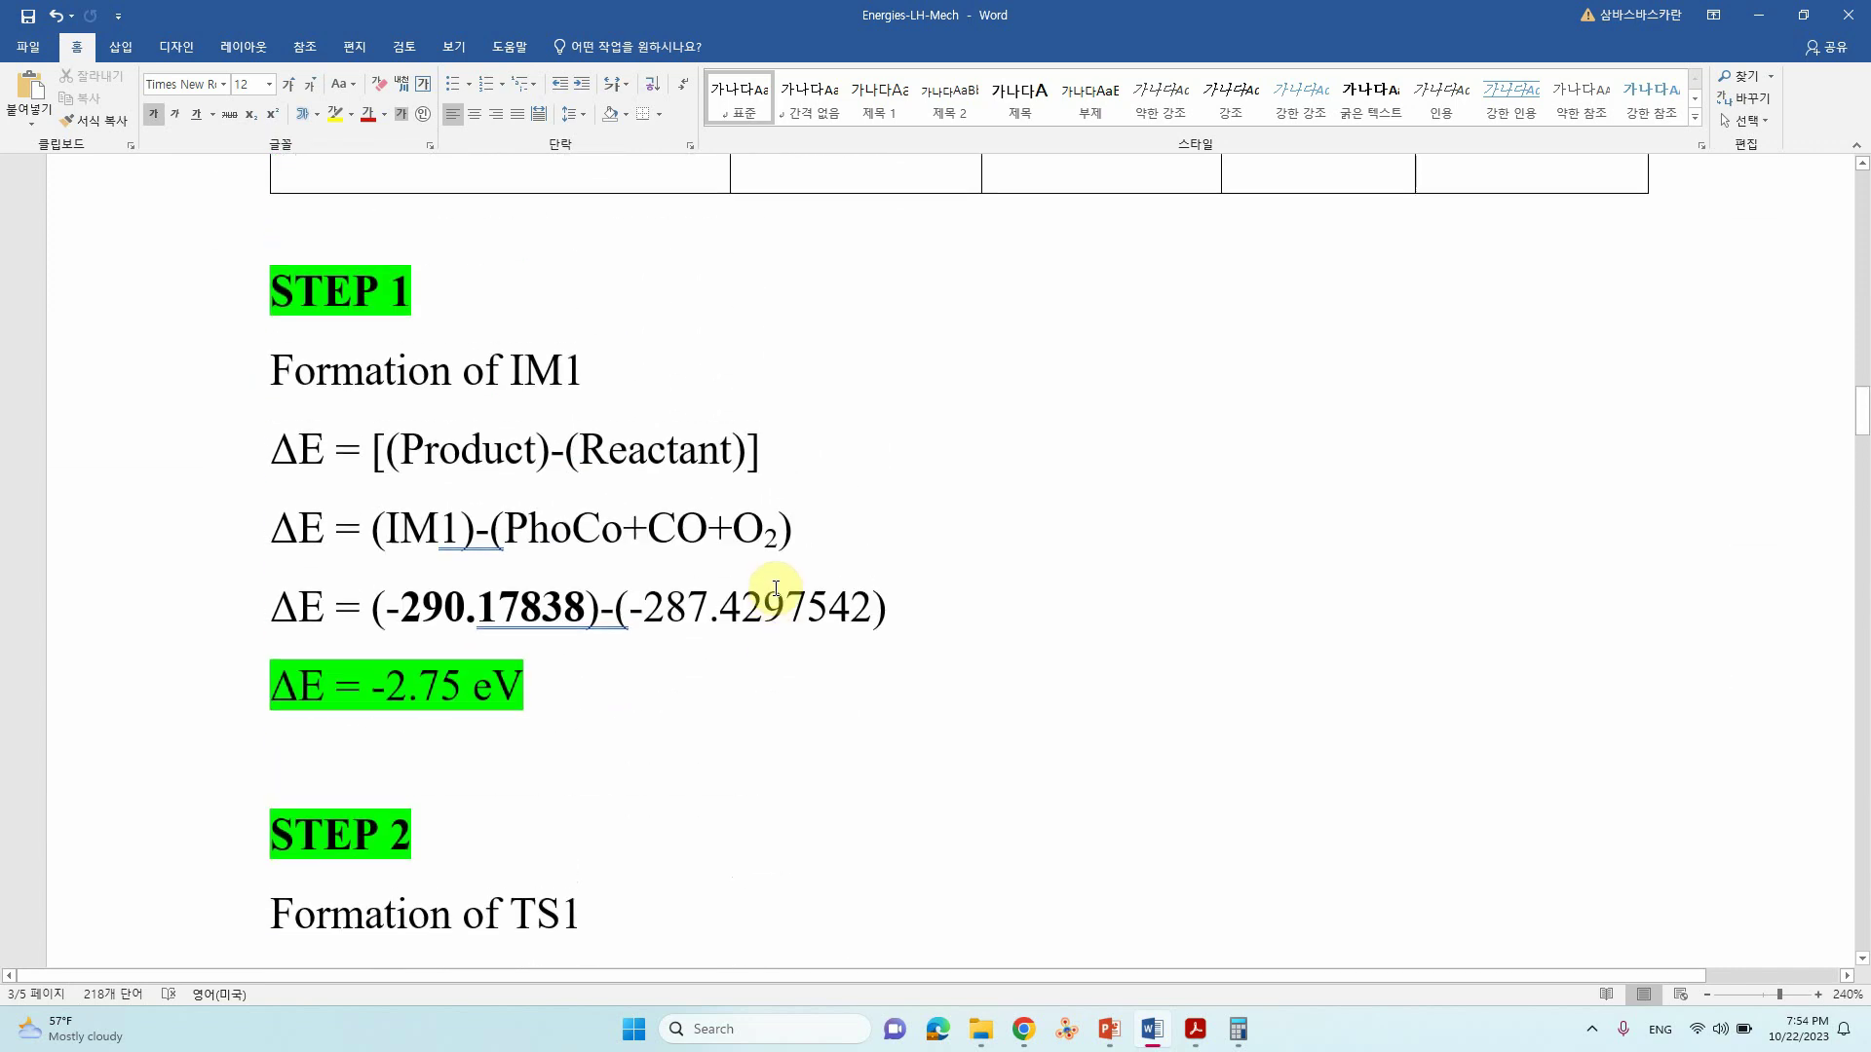
scroll(775, 588, "up", 17)
scroll(772, 596, "down", 11)
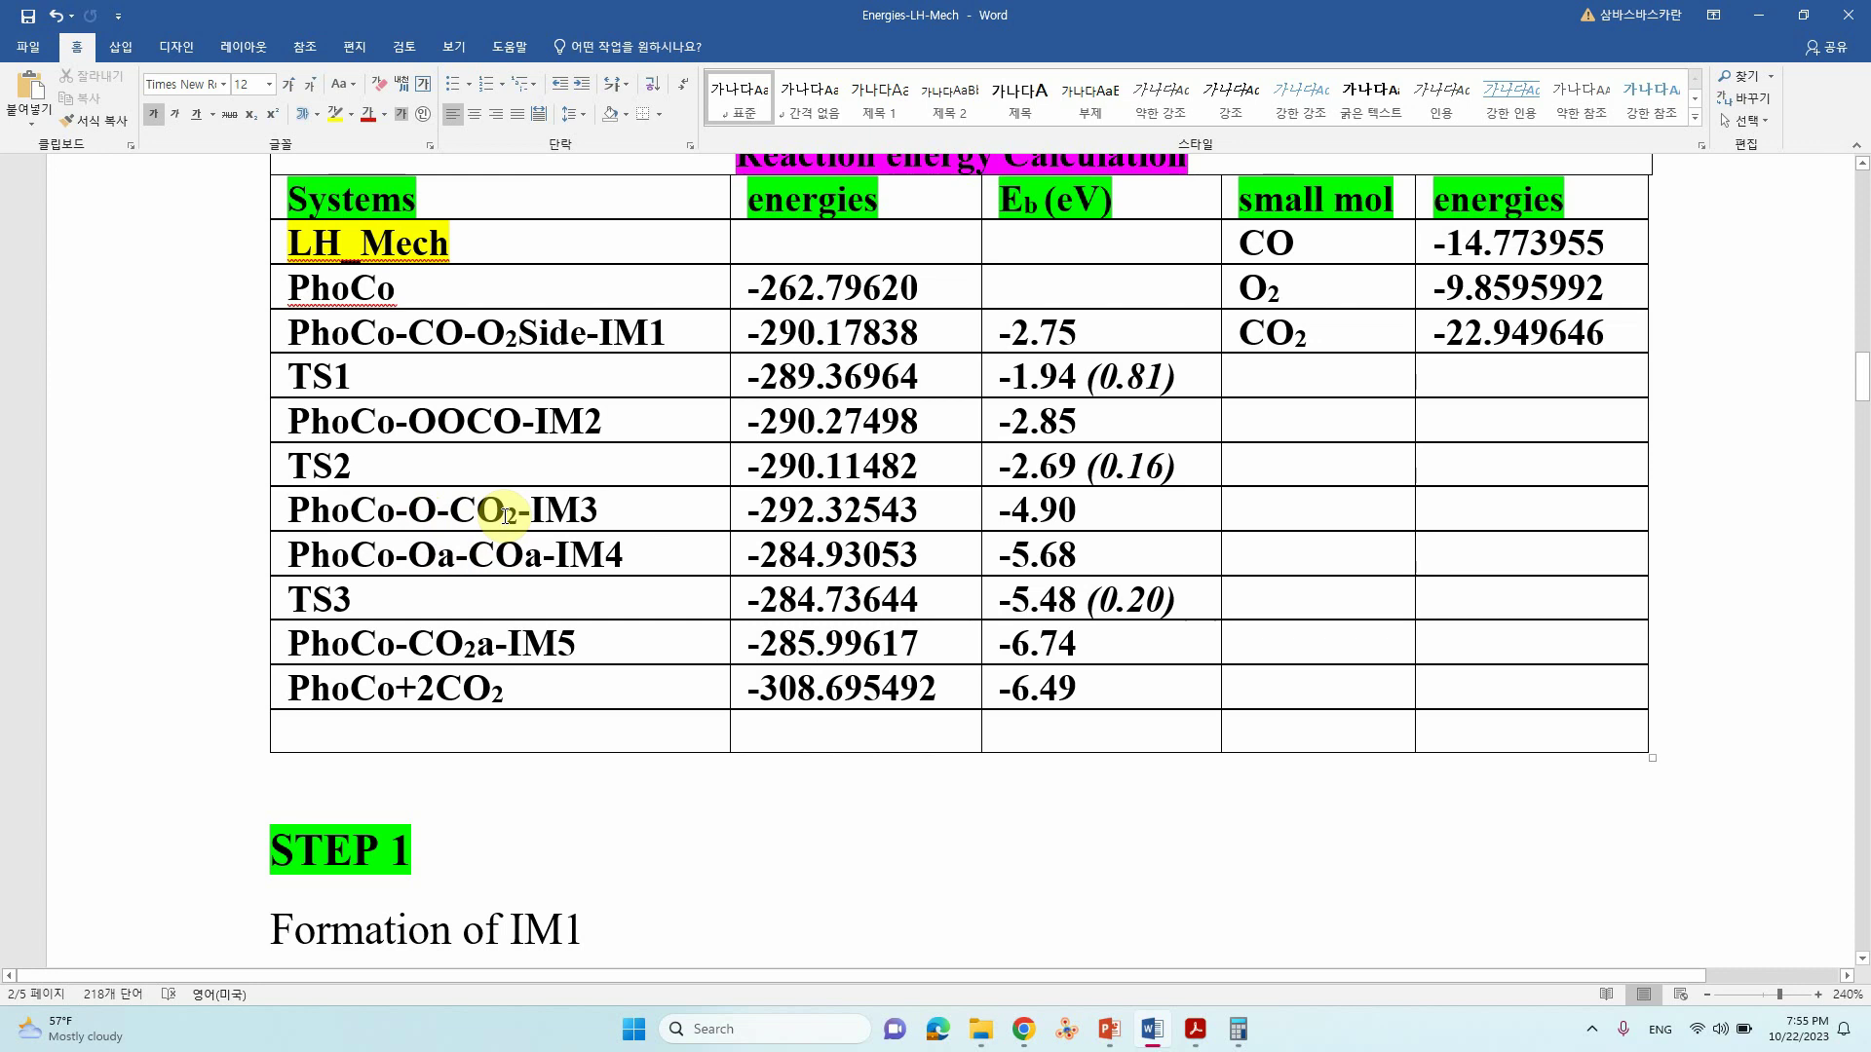
Look up IM3 in the optimized intermediates figure and check its reaction energy in the STEP 5 calculation.
scroll(505, 516, "down", 10)
scroll(497, 522, "up", 20)
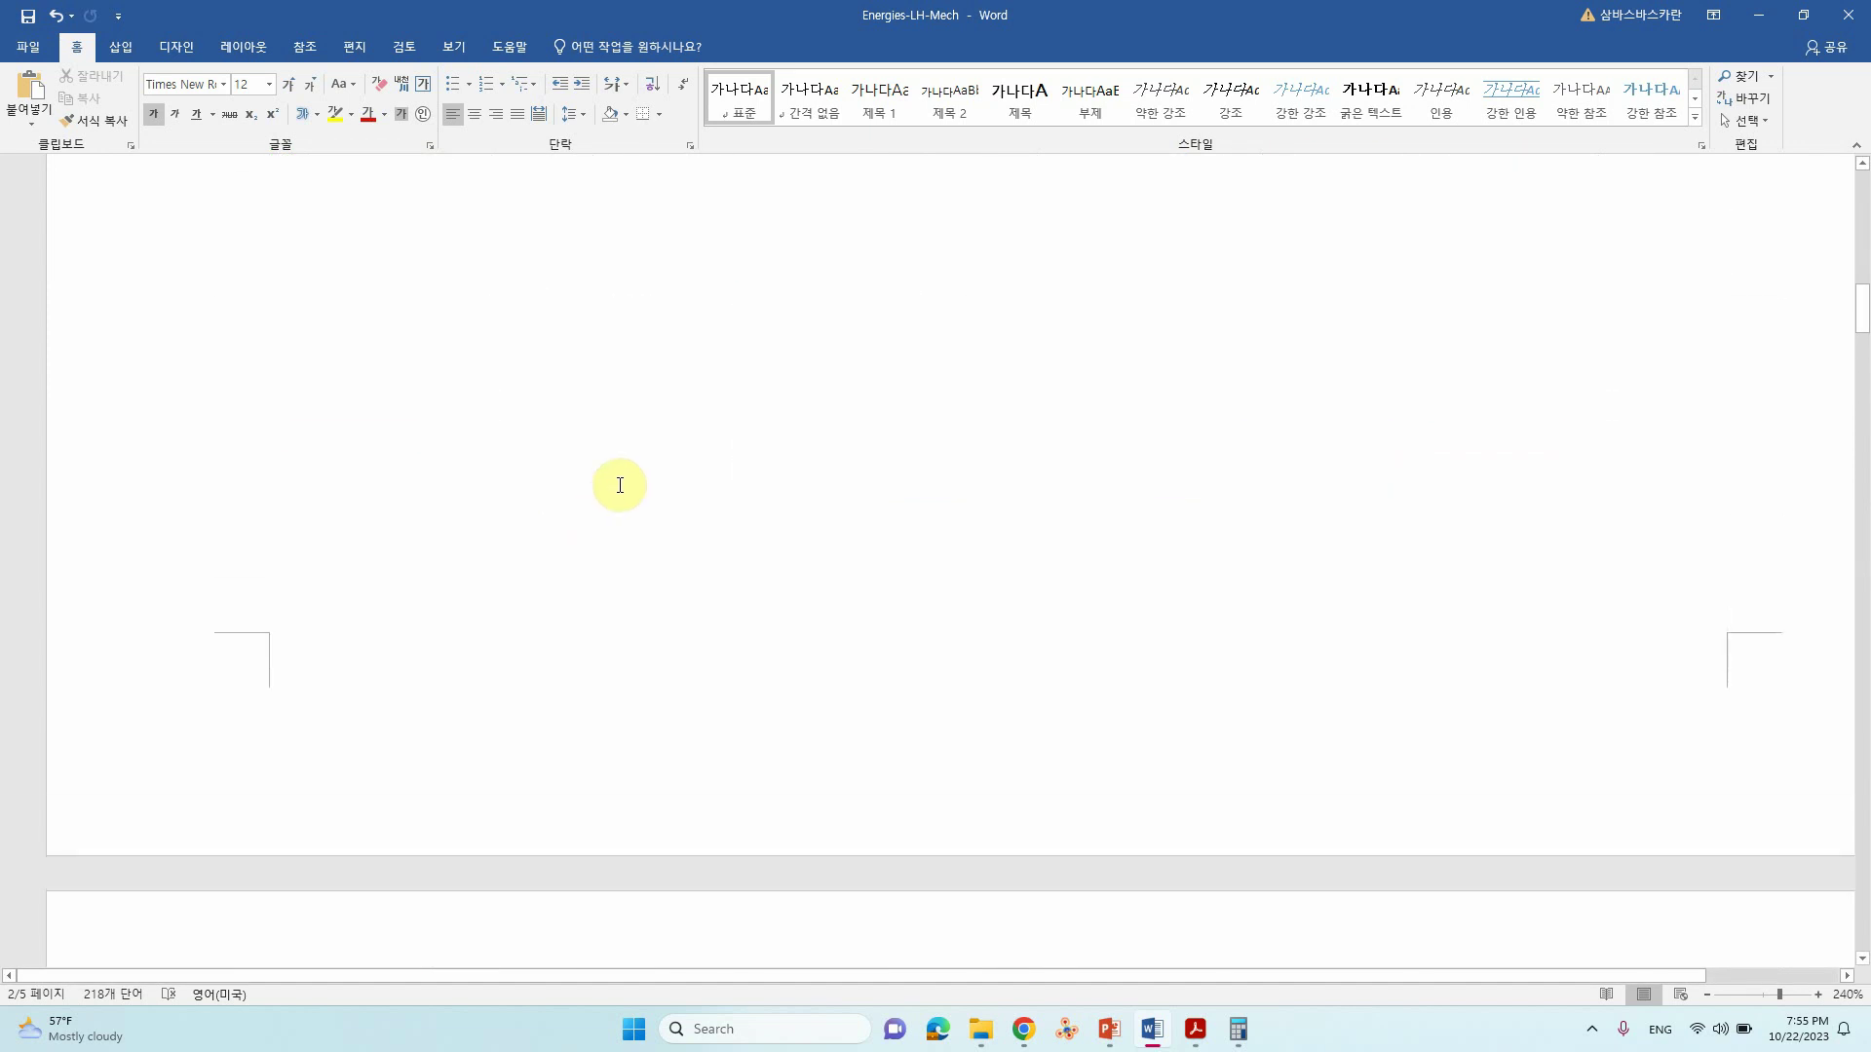
scroll(619, 485, "up", 6)
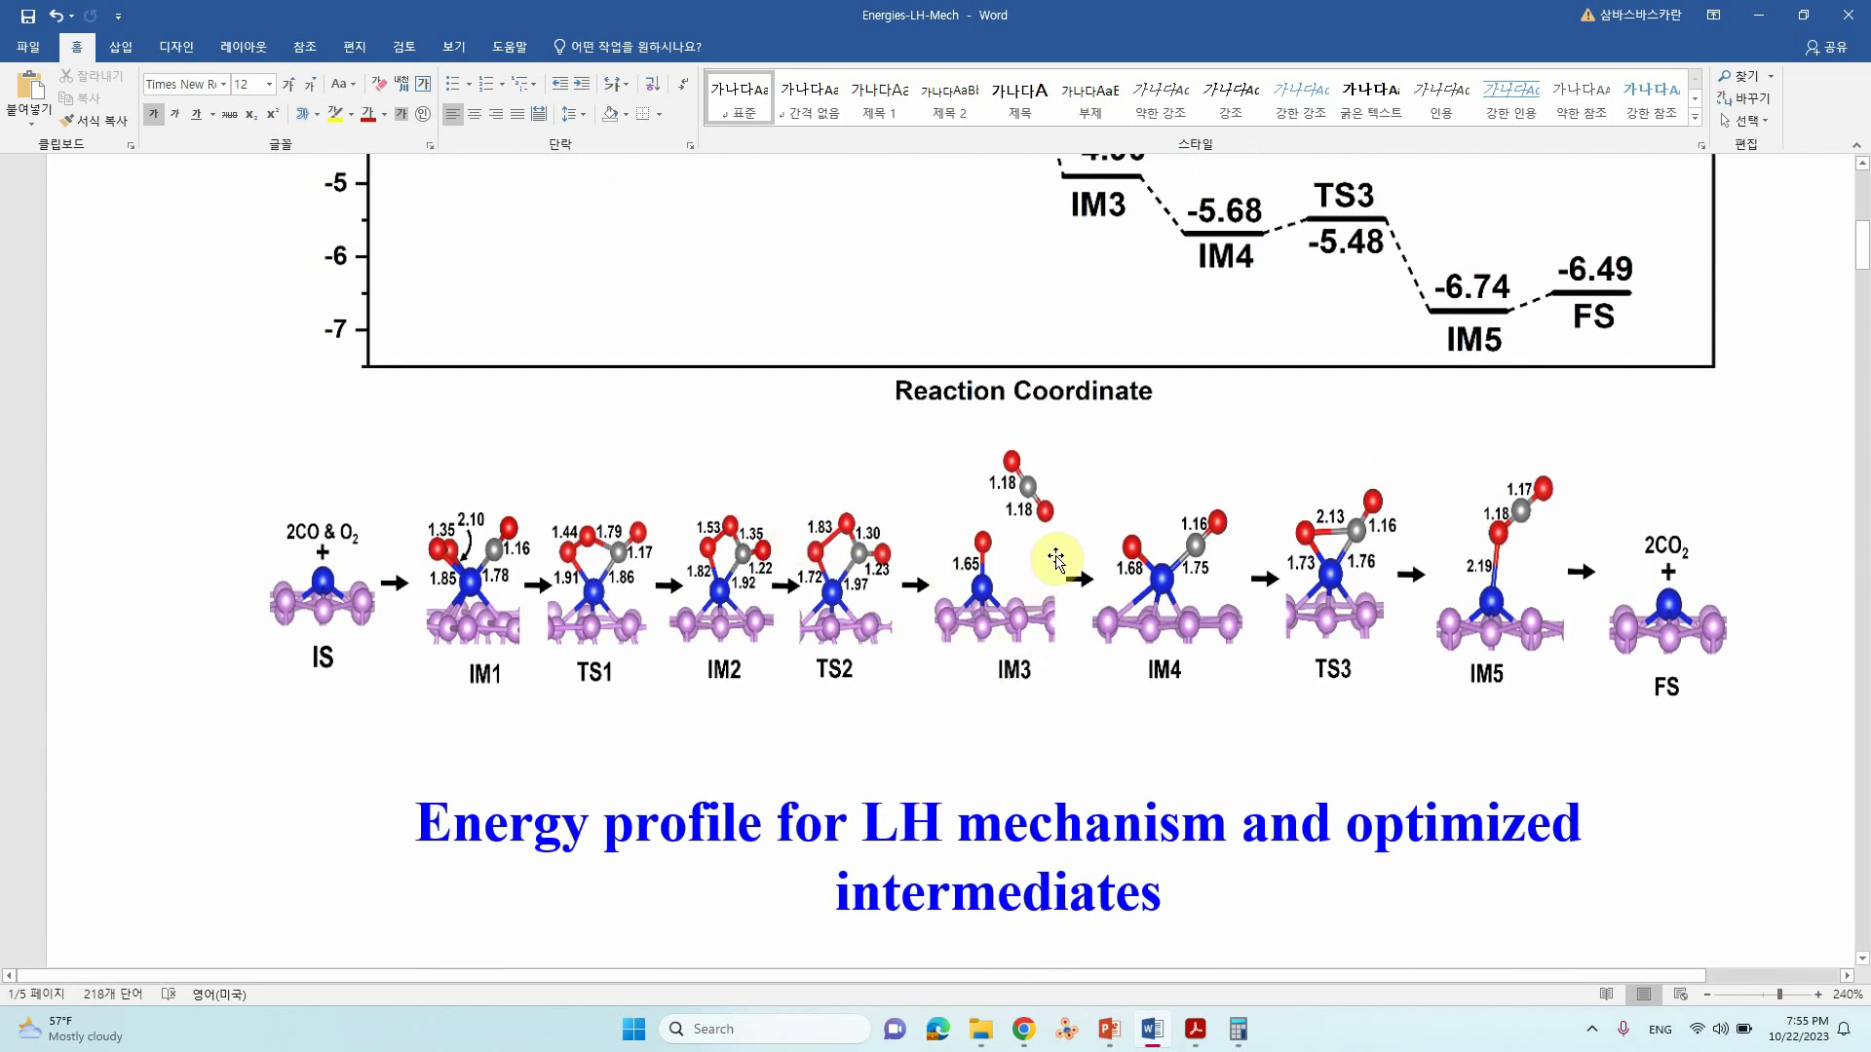
scroll(985, 575, "down", 15)
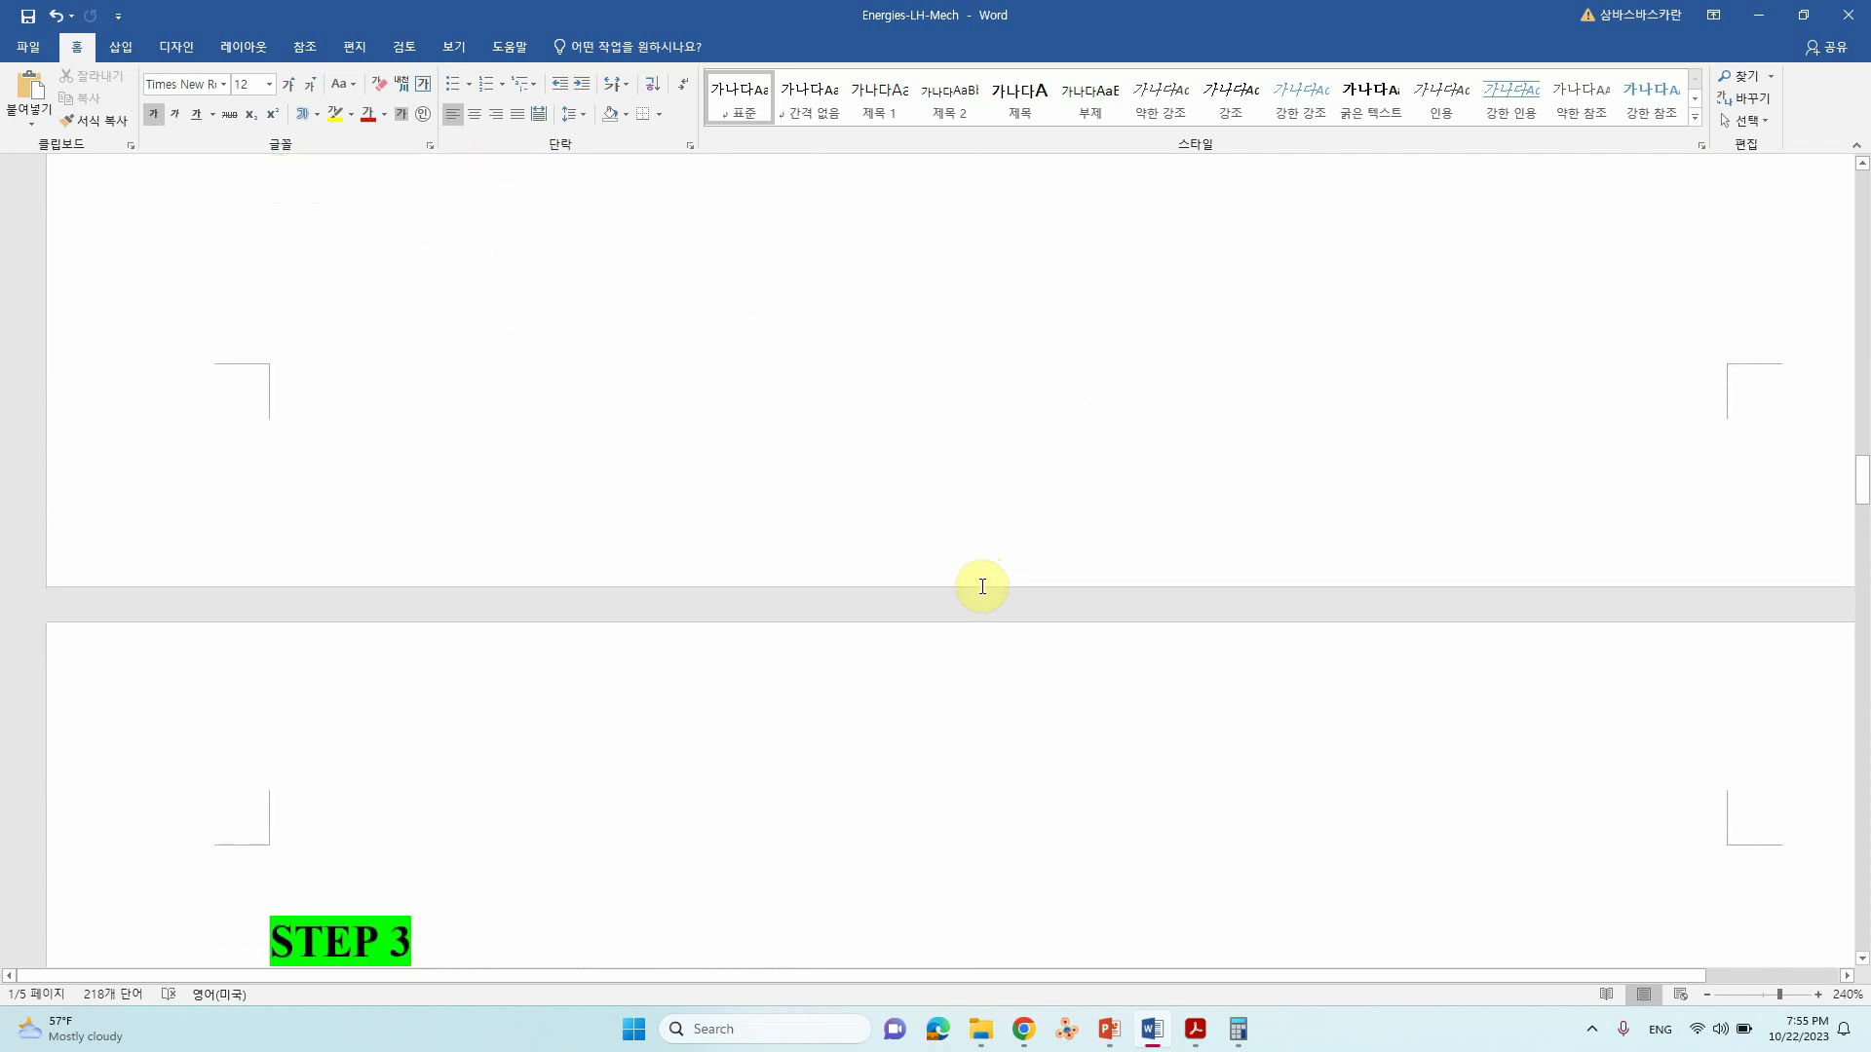
scroll(982, 586, "down", 15)
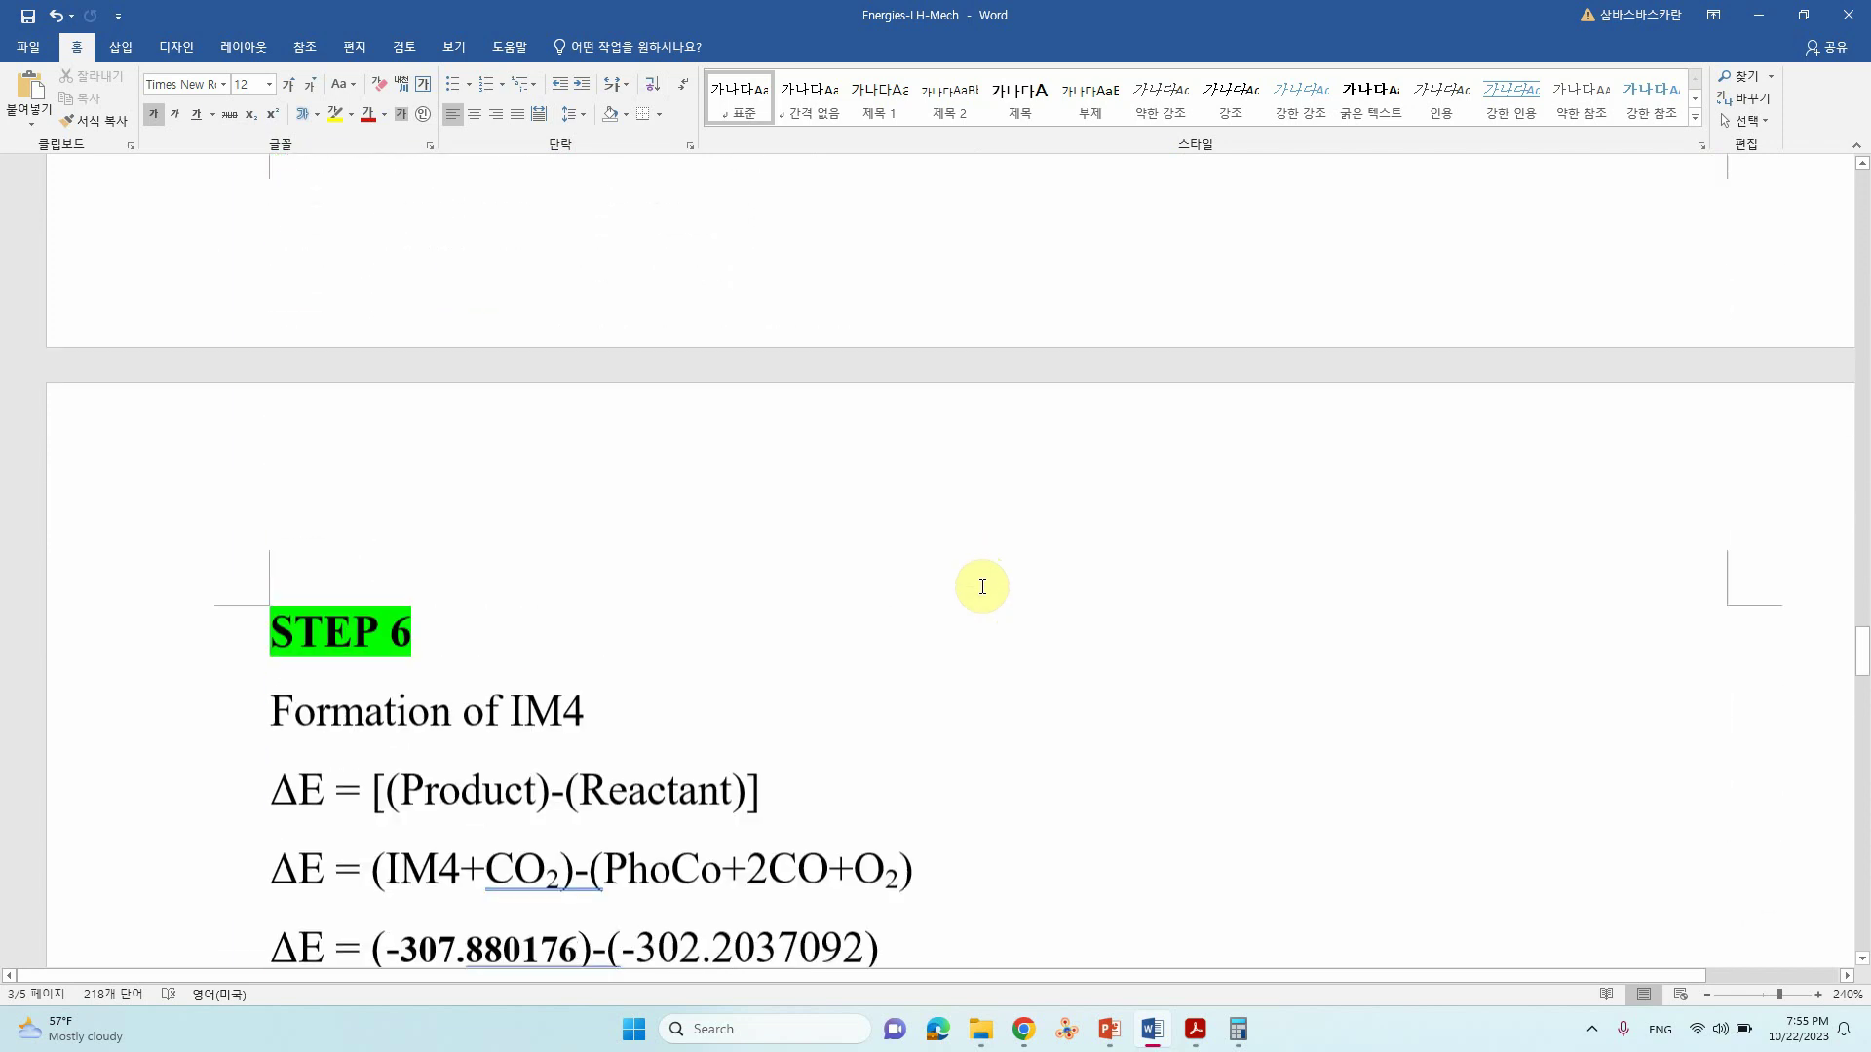
scroll(982, 586, "down", 15)
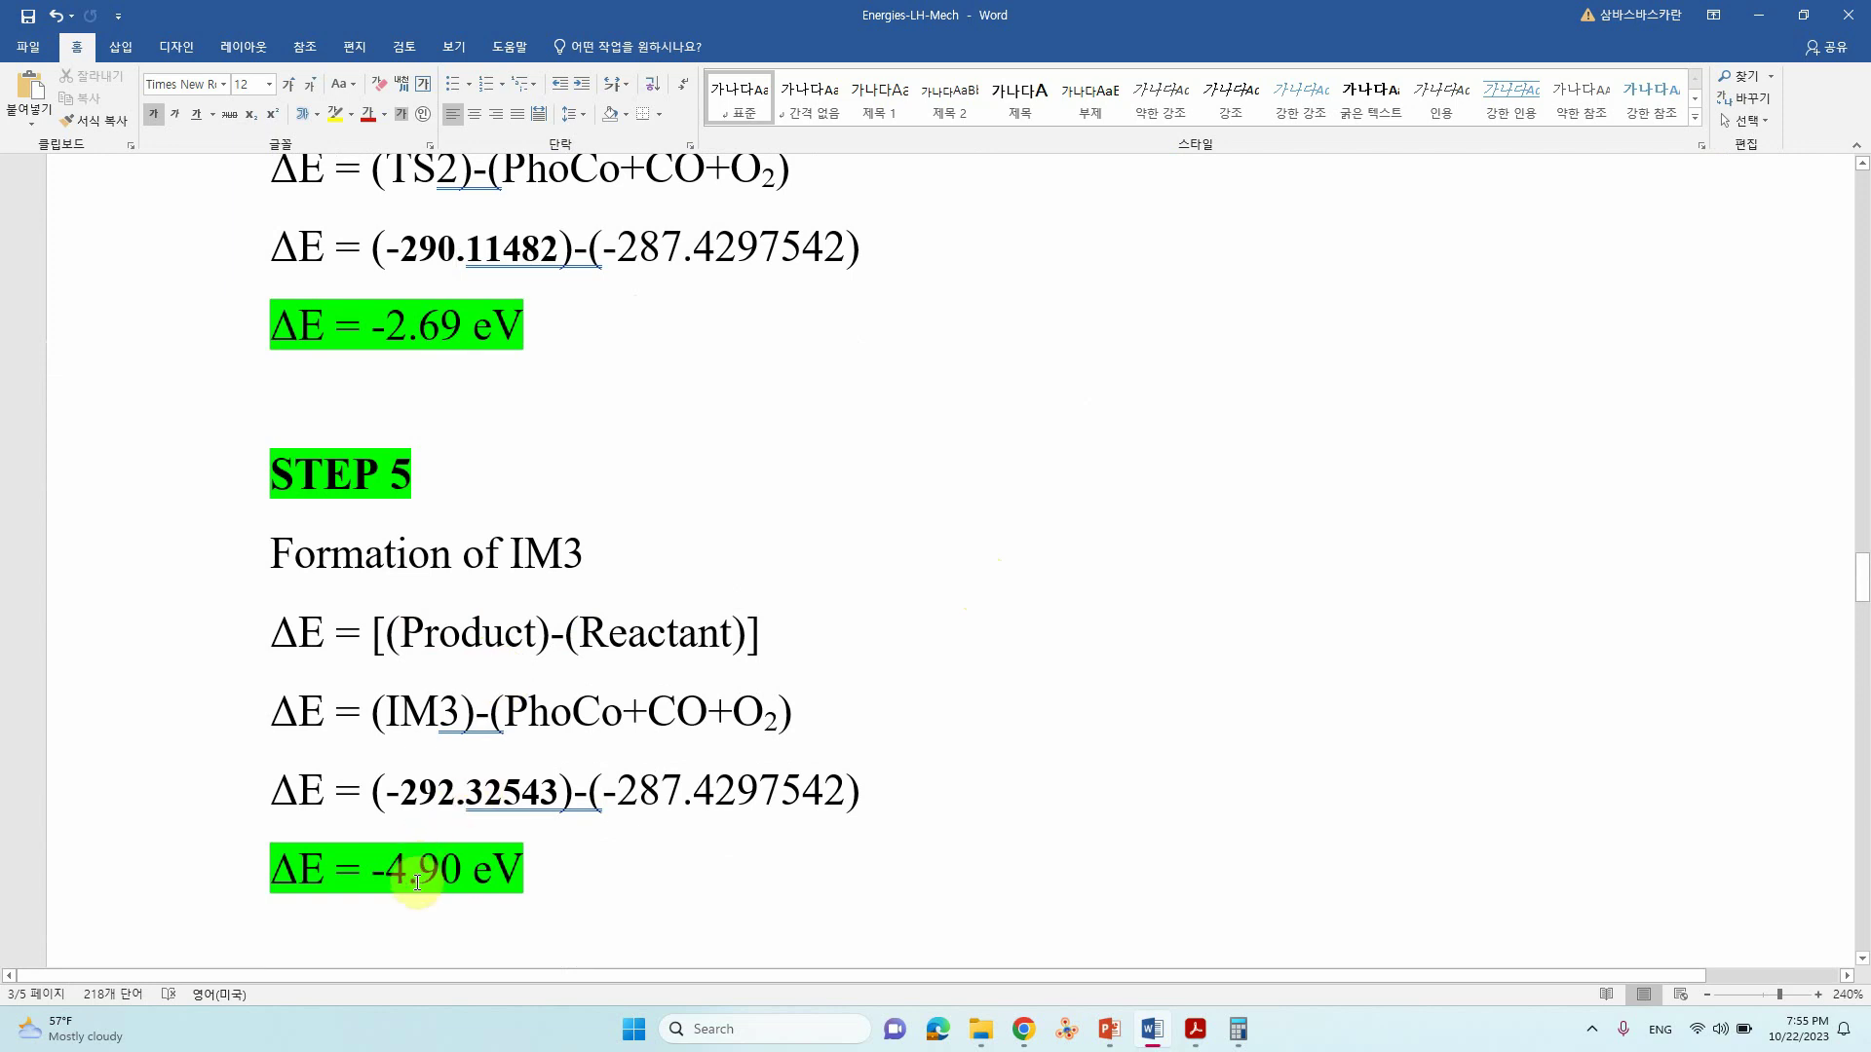
Locate the STEP 6 calculation for the formation of IM4 and look up IM4 in the optimized intermediates figure.
scroll(627, 714, "down", 10)
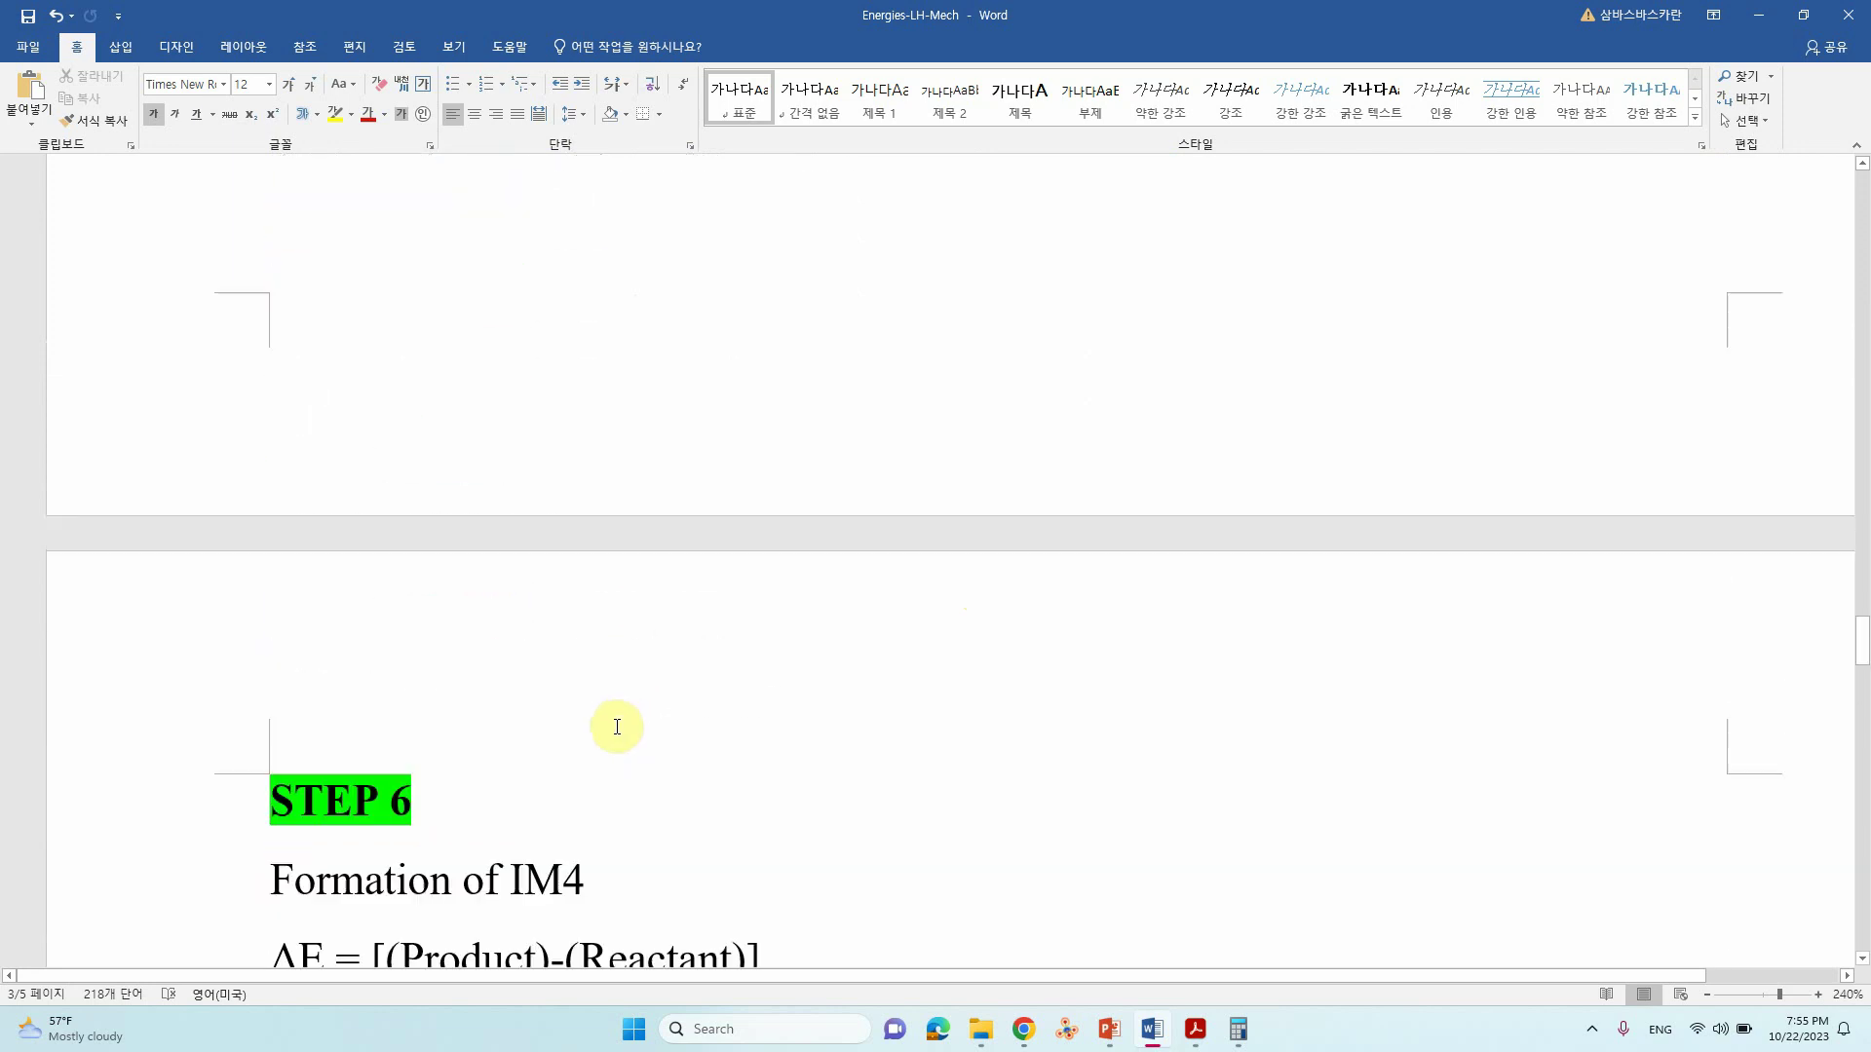
scroll(617, 727, "down", 3)
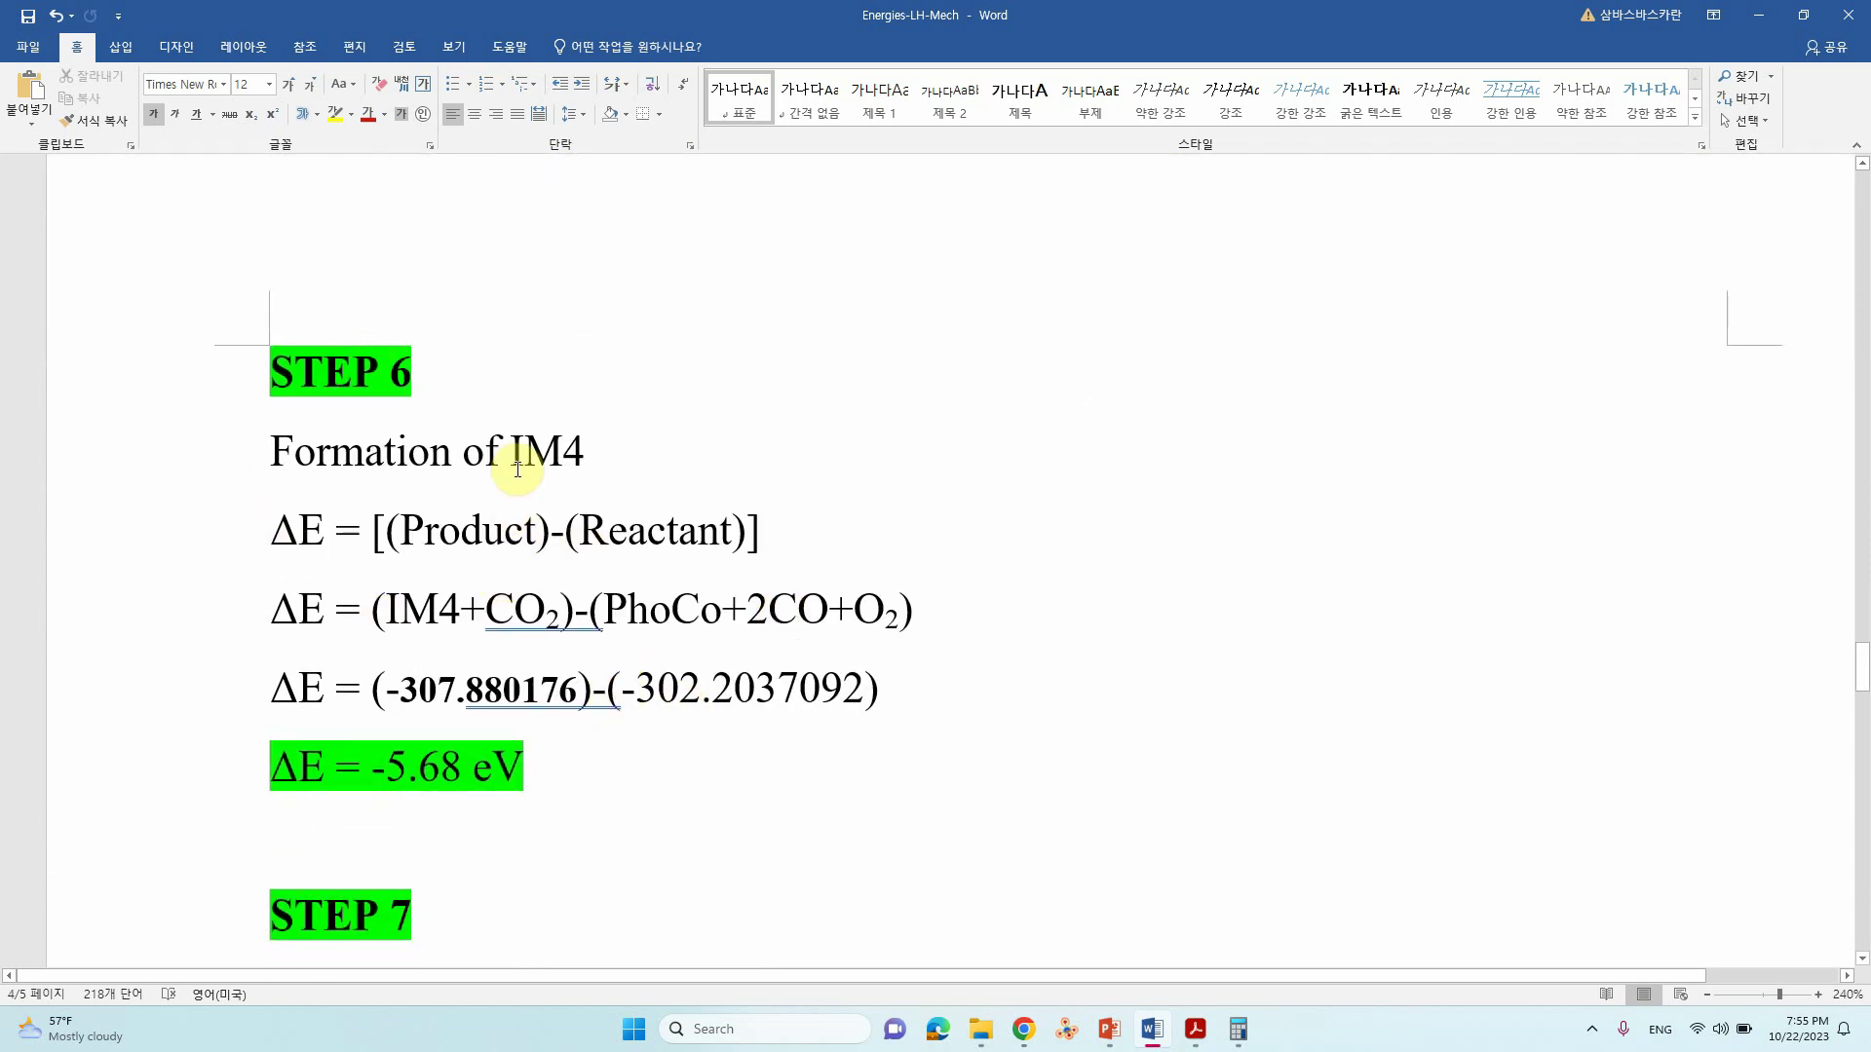
scroll(944, 572, "up", 20)
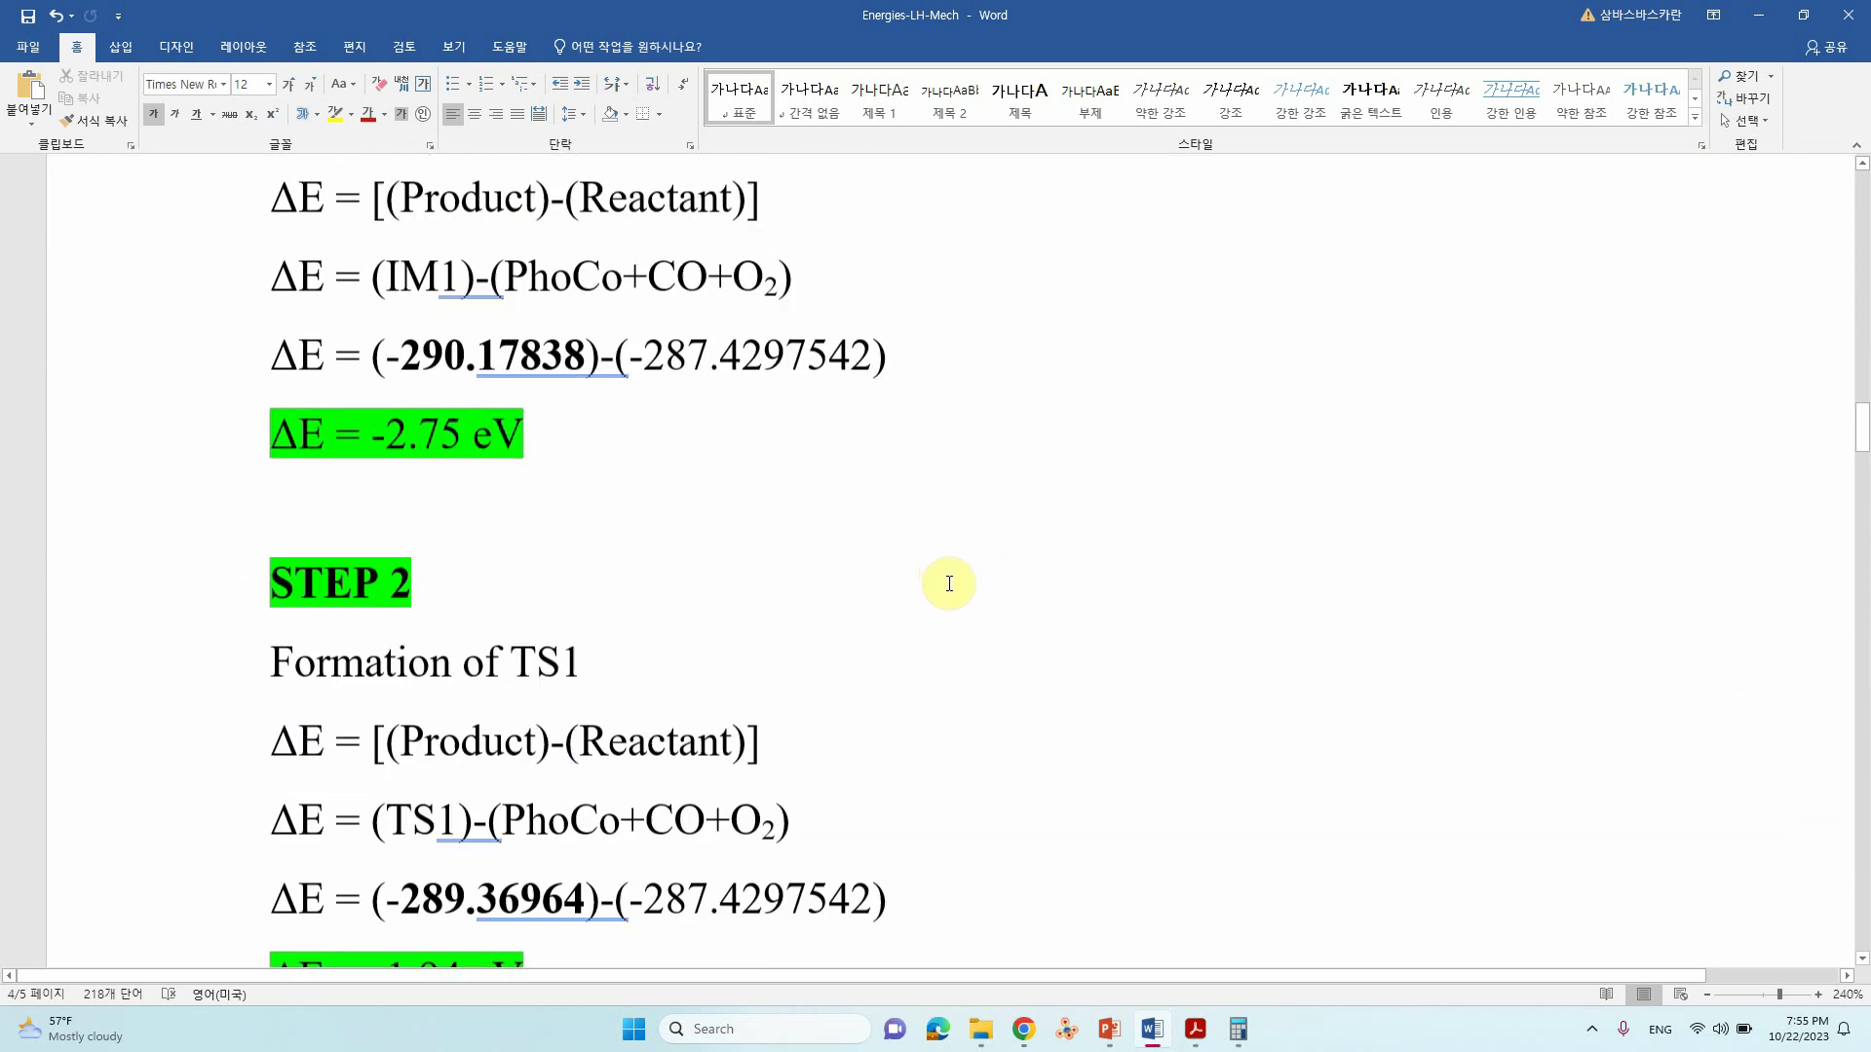
scroll(949, 584, "up", 20)
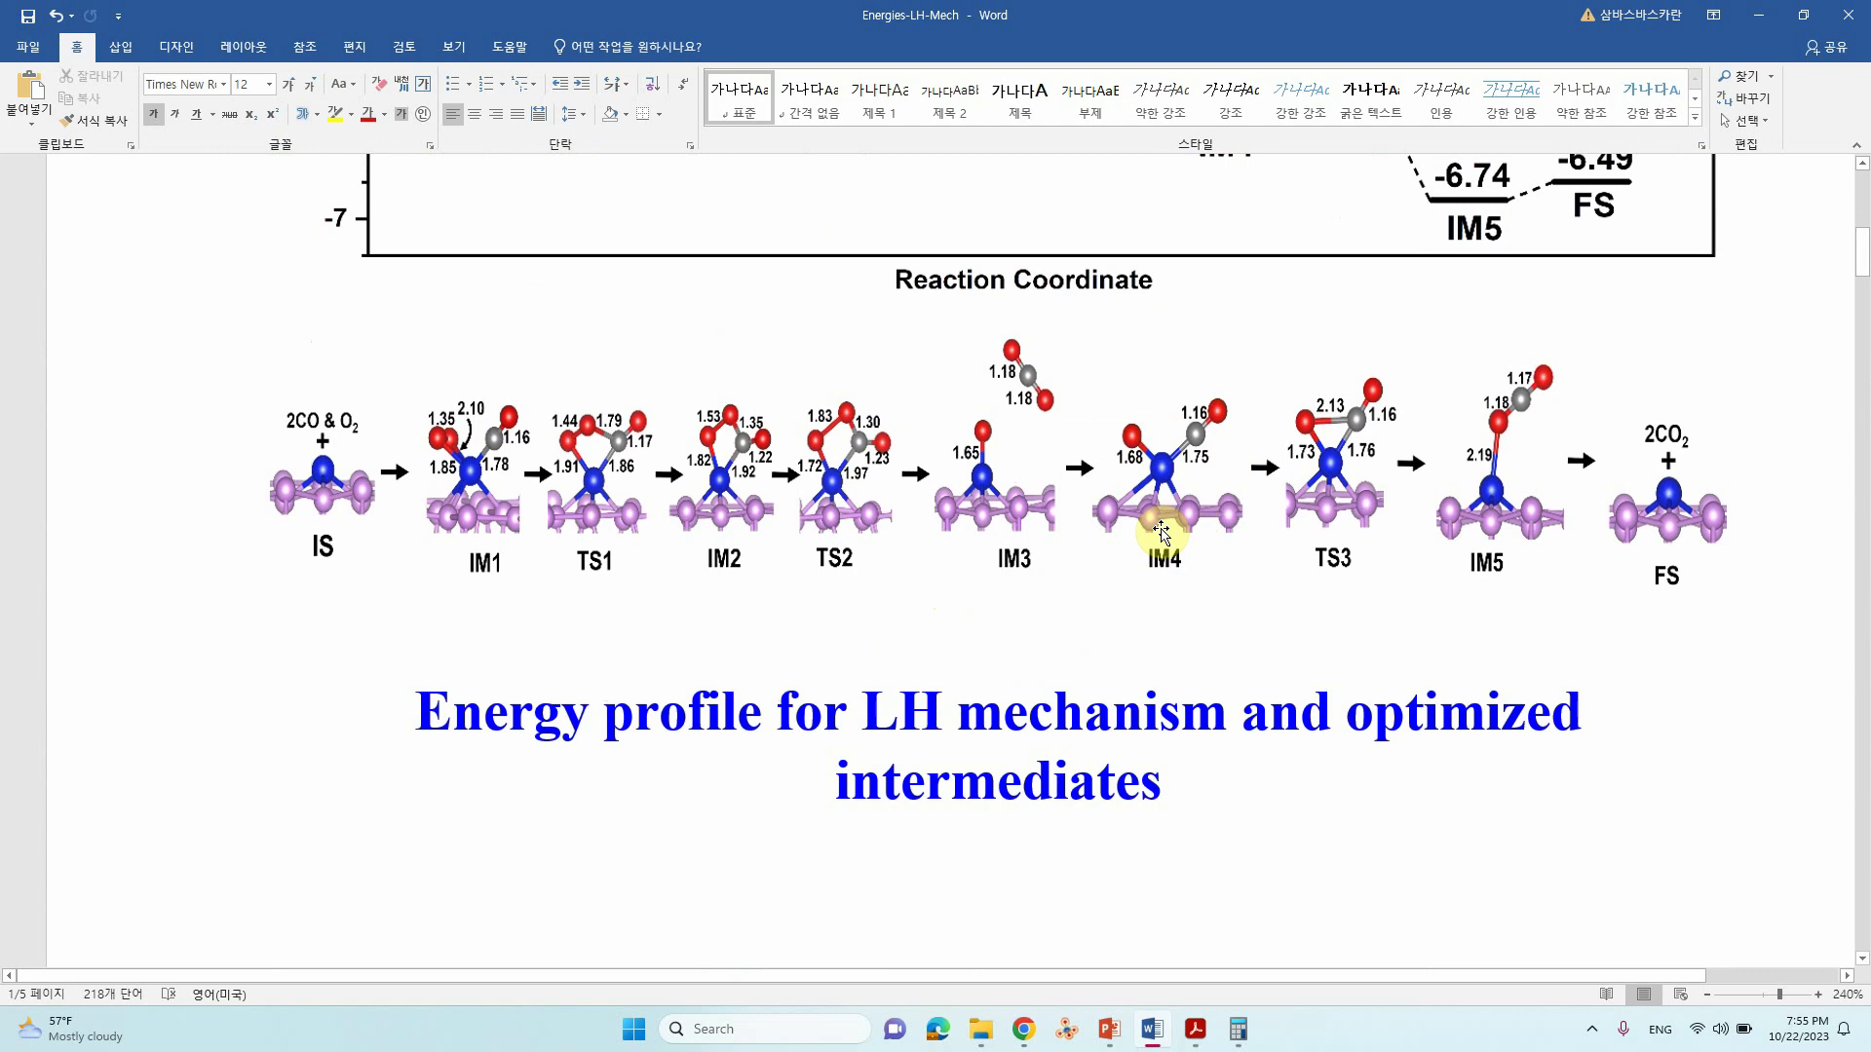
scroll(1184, 524, "down", 3)
scroll(1165, 530, "up", 3)
scroll(1164, 526, "down", 20)
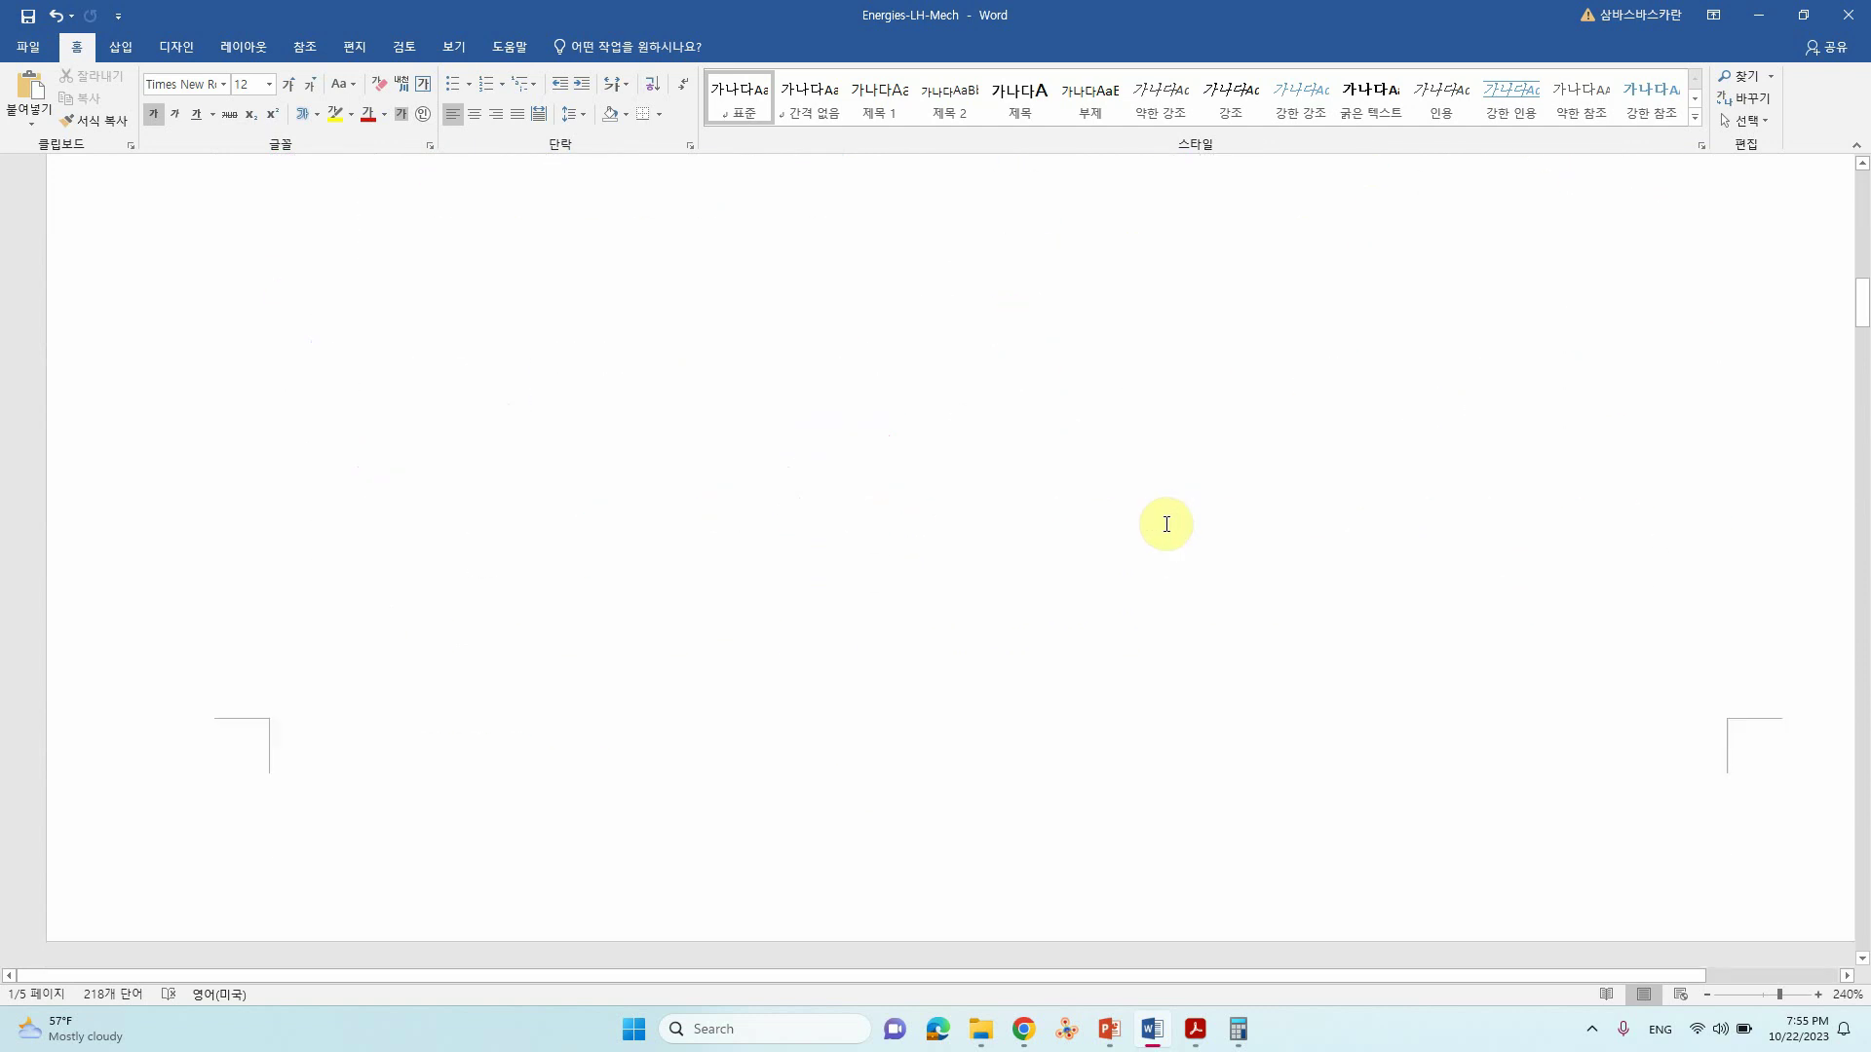
Examine the STEP 6 calculation for IM4, checking the added CO2 in the product term, the reactant energy and the result.
scroll(1155, 558, "up", 4)
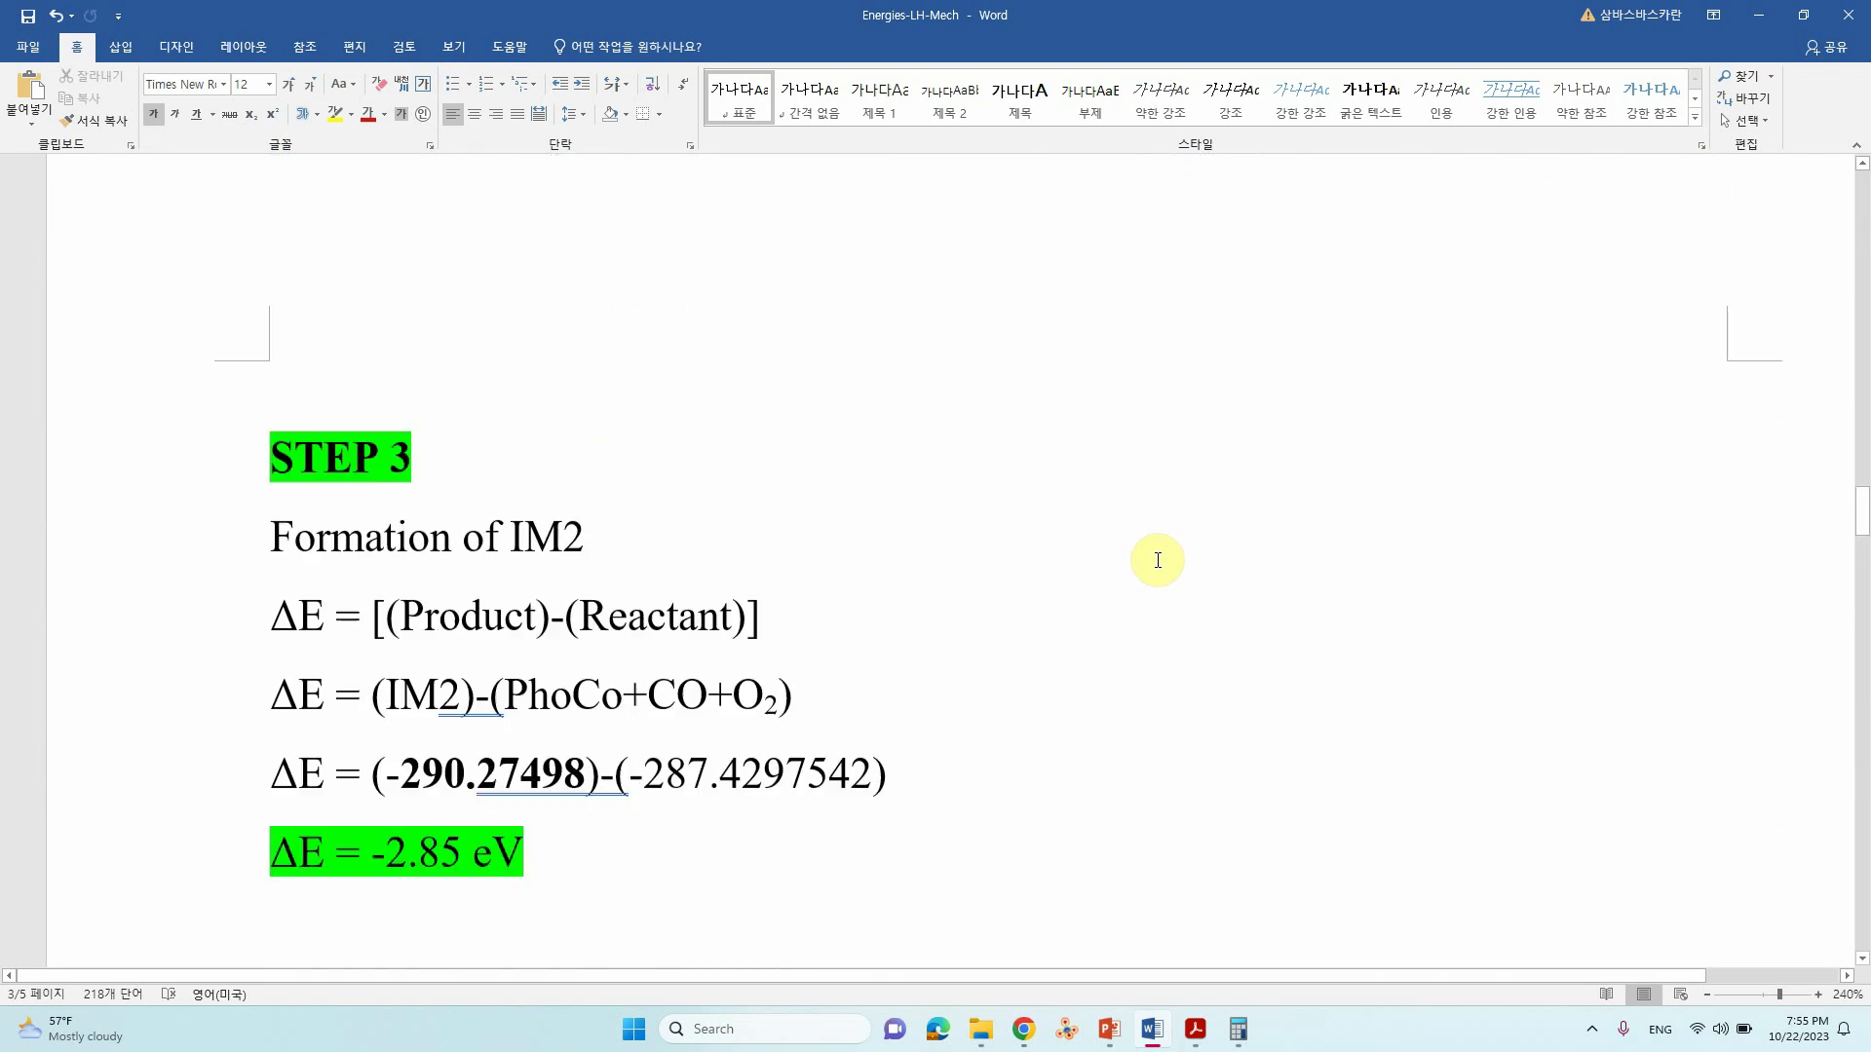
scroll(1153, 568, "down", 10)
scroll(1149, 577, "down", 14)
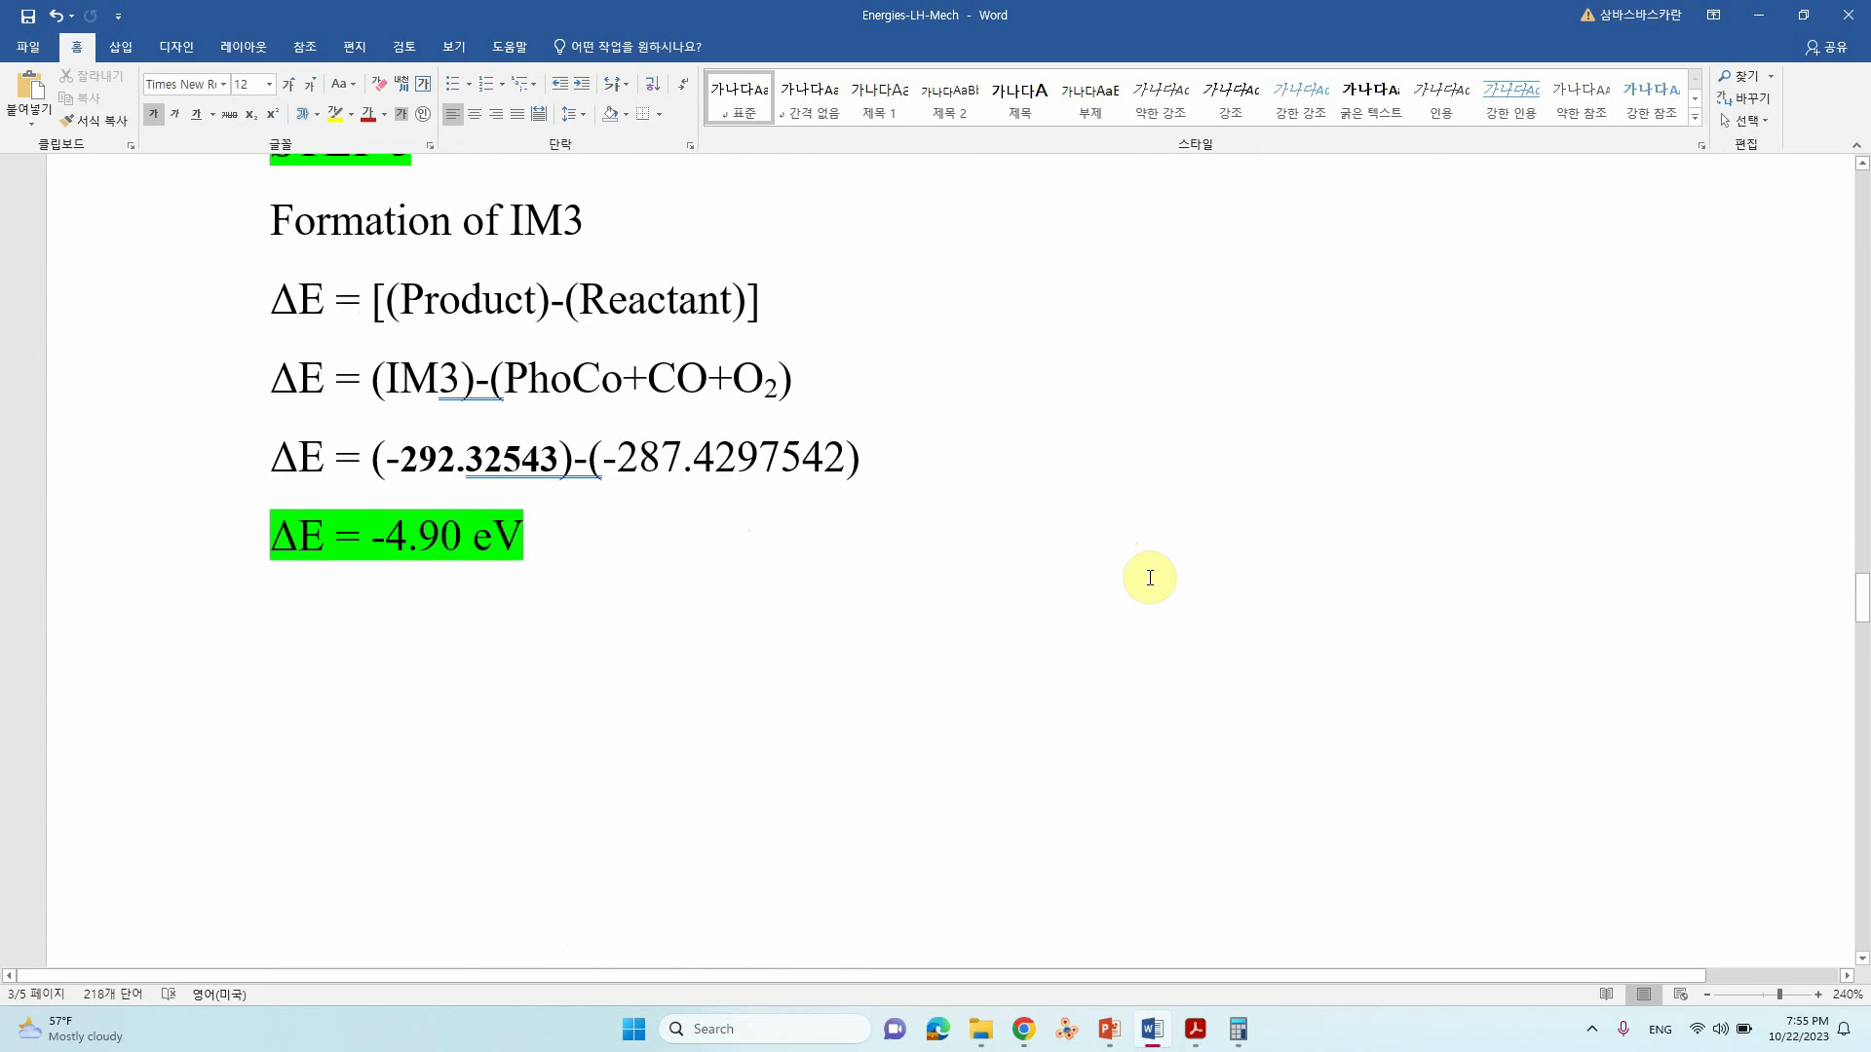
scroll(1150, 578, "up", 6)
scroll(1150, 578, "down", 8)
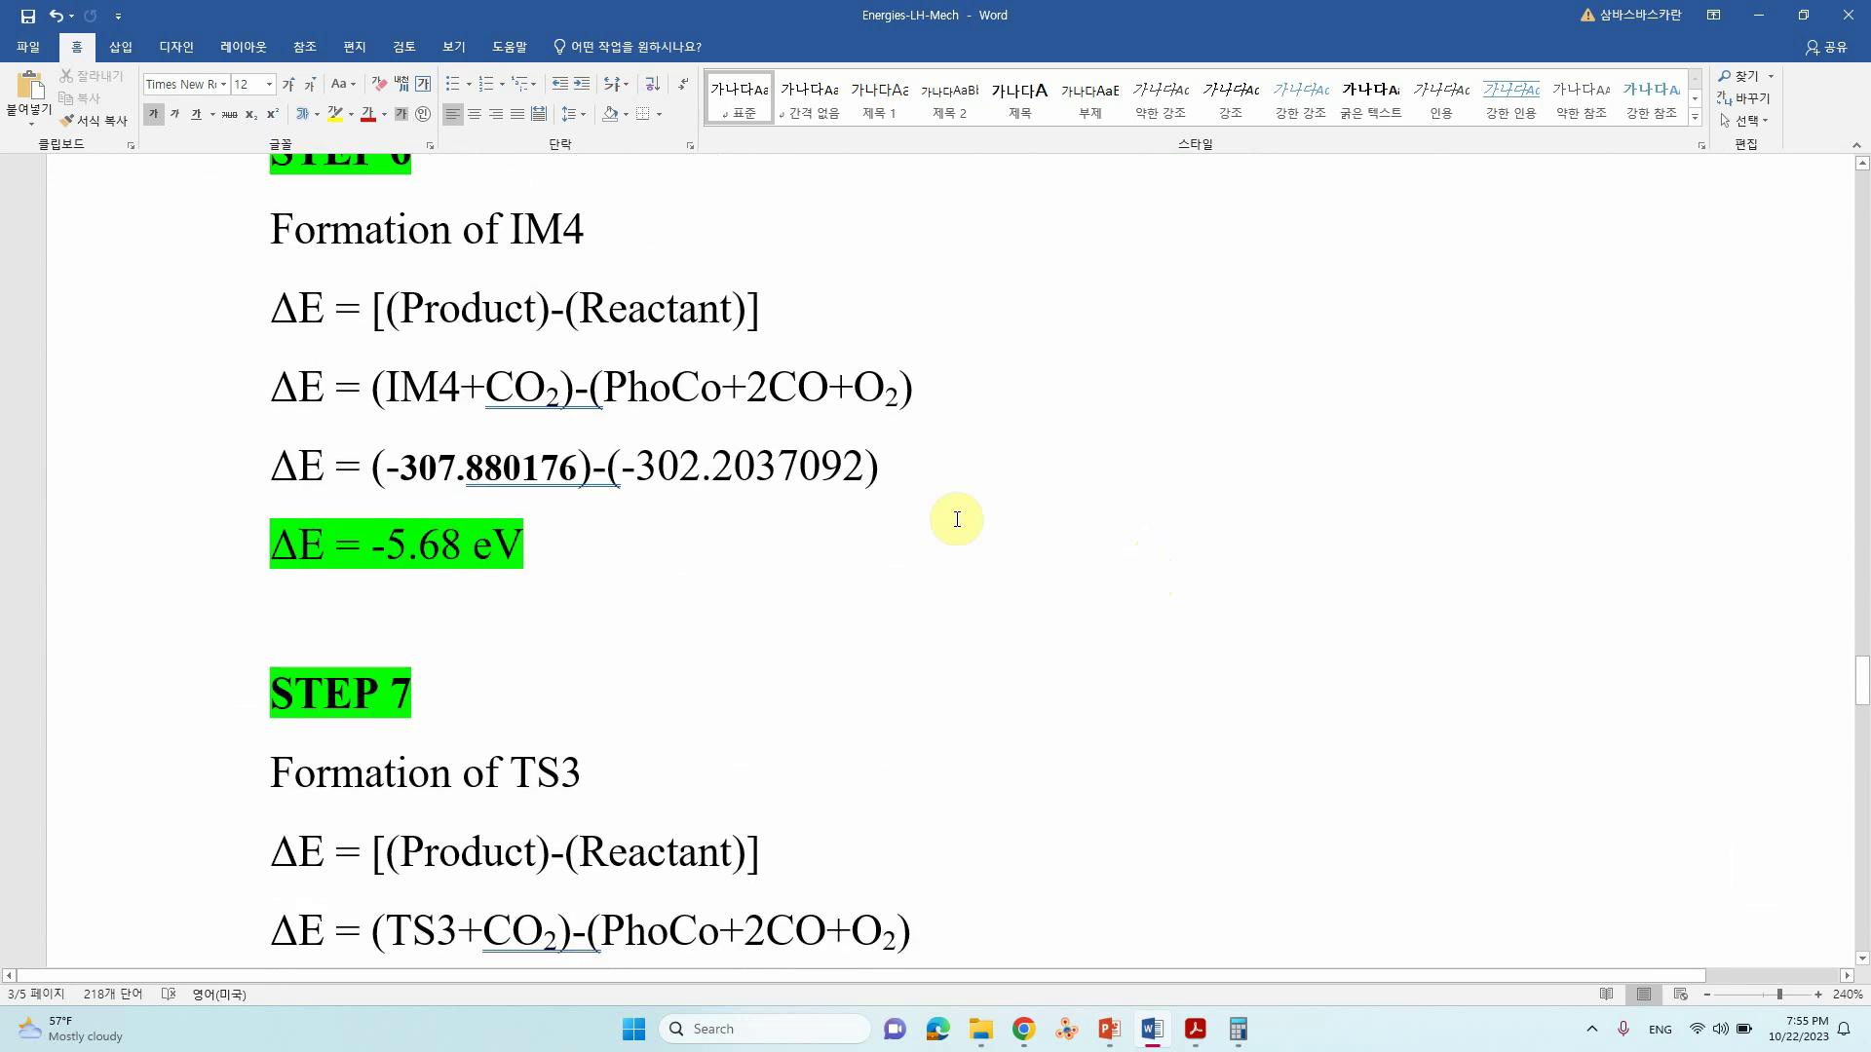
scroll(490, 407, "up", 2)
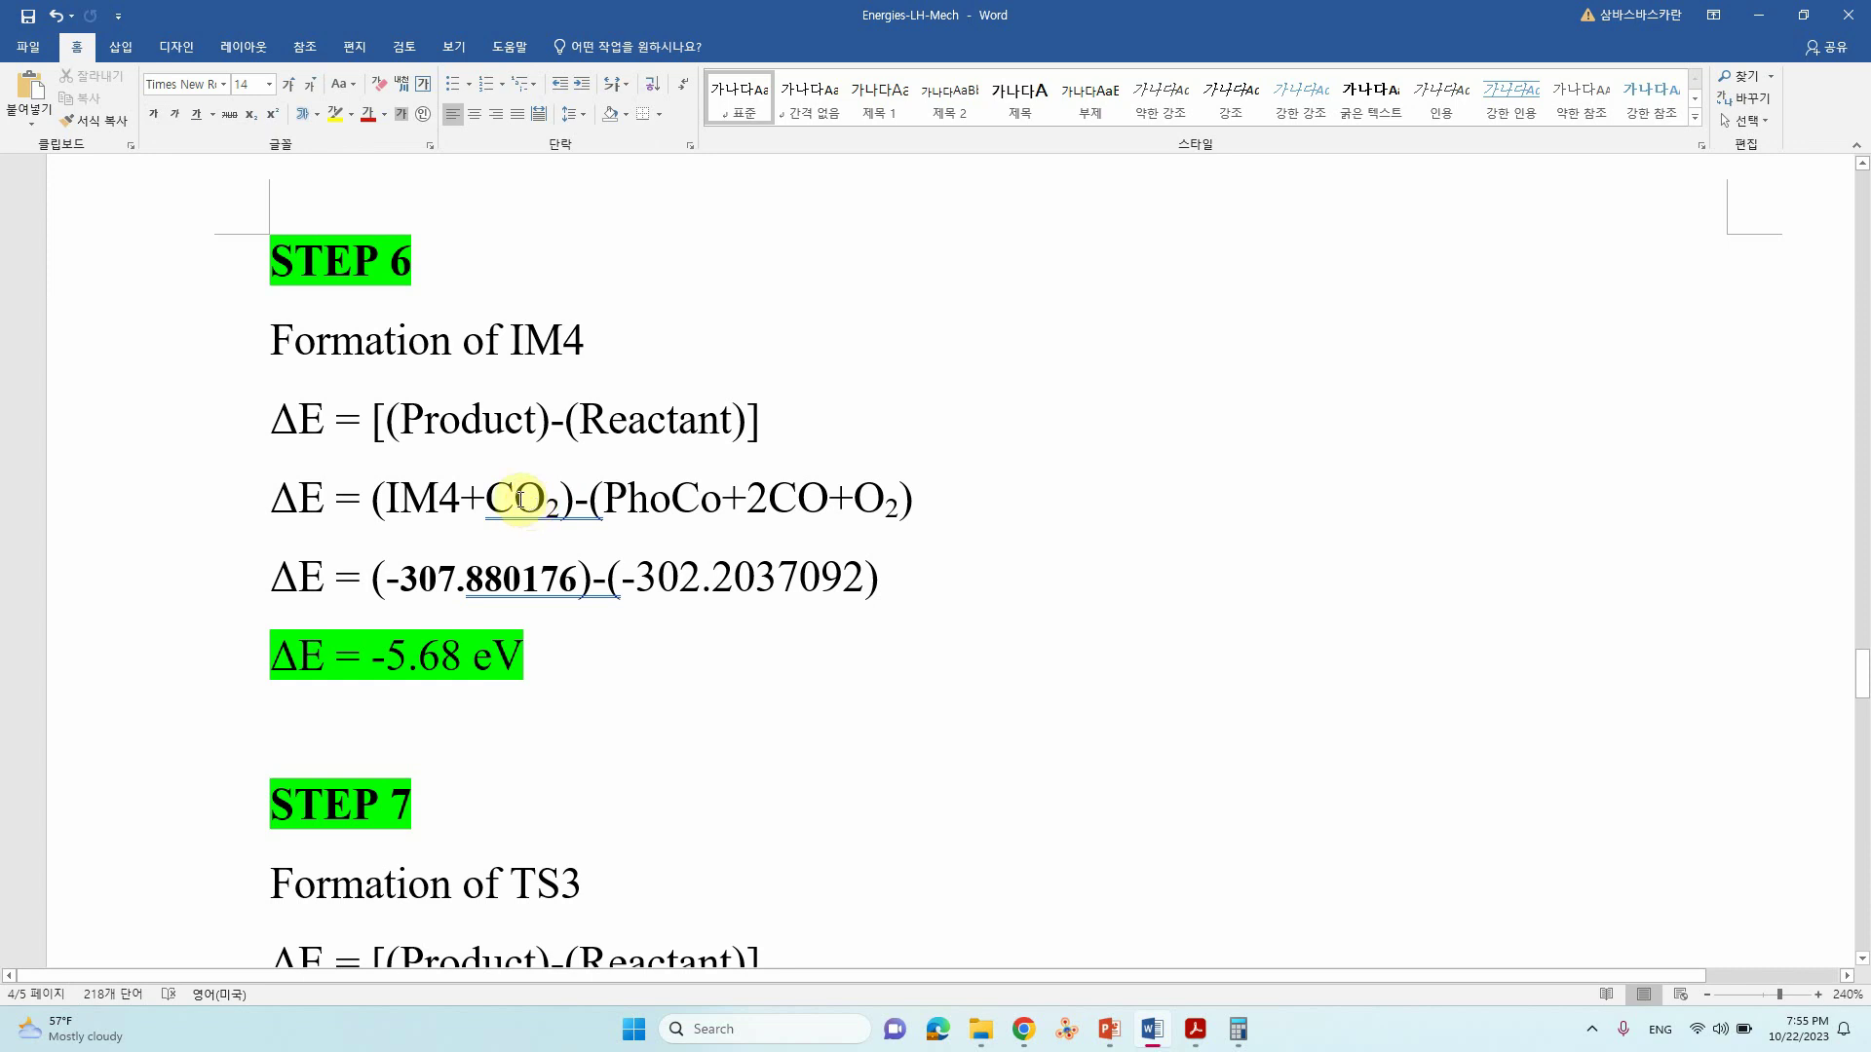
left_click(516, 499)
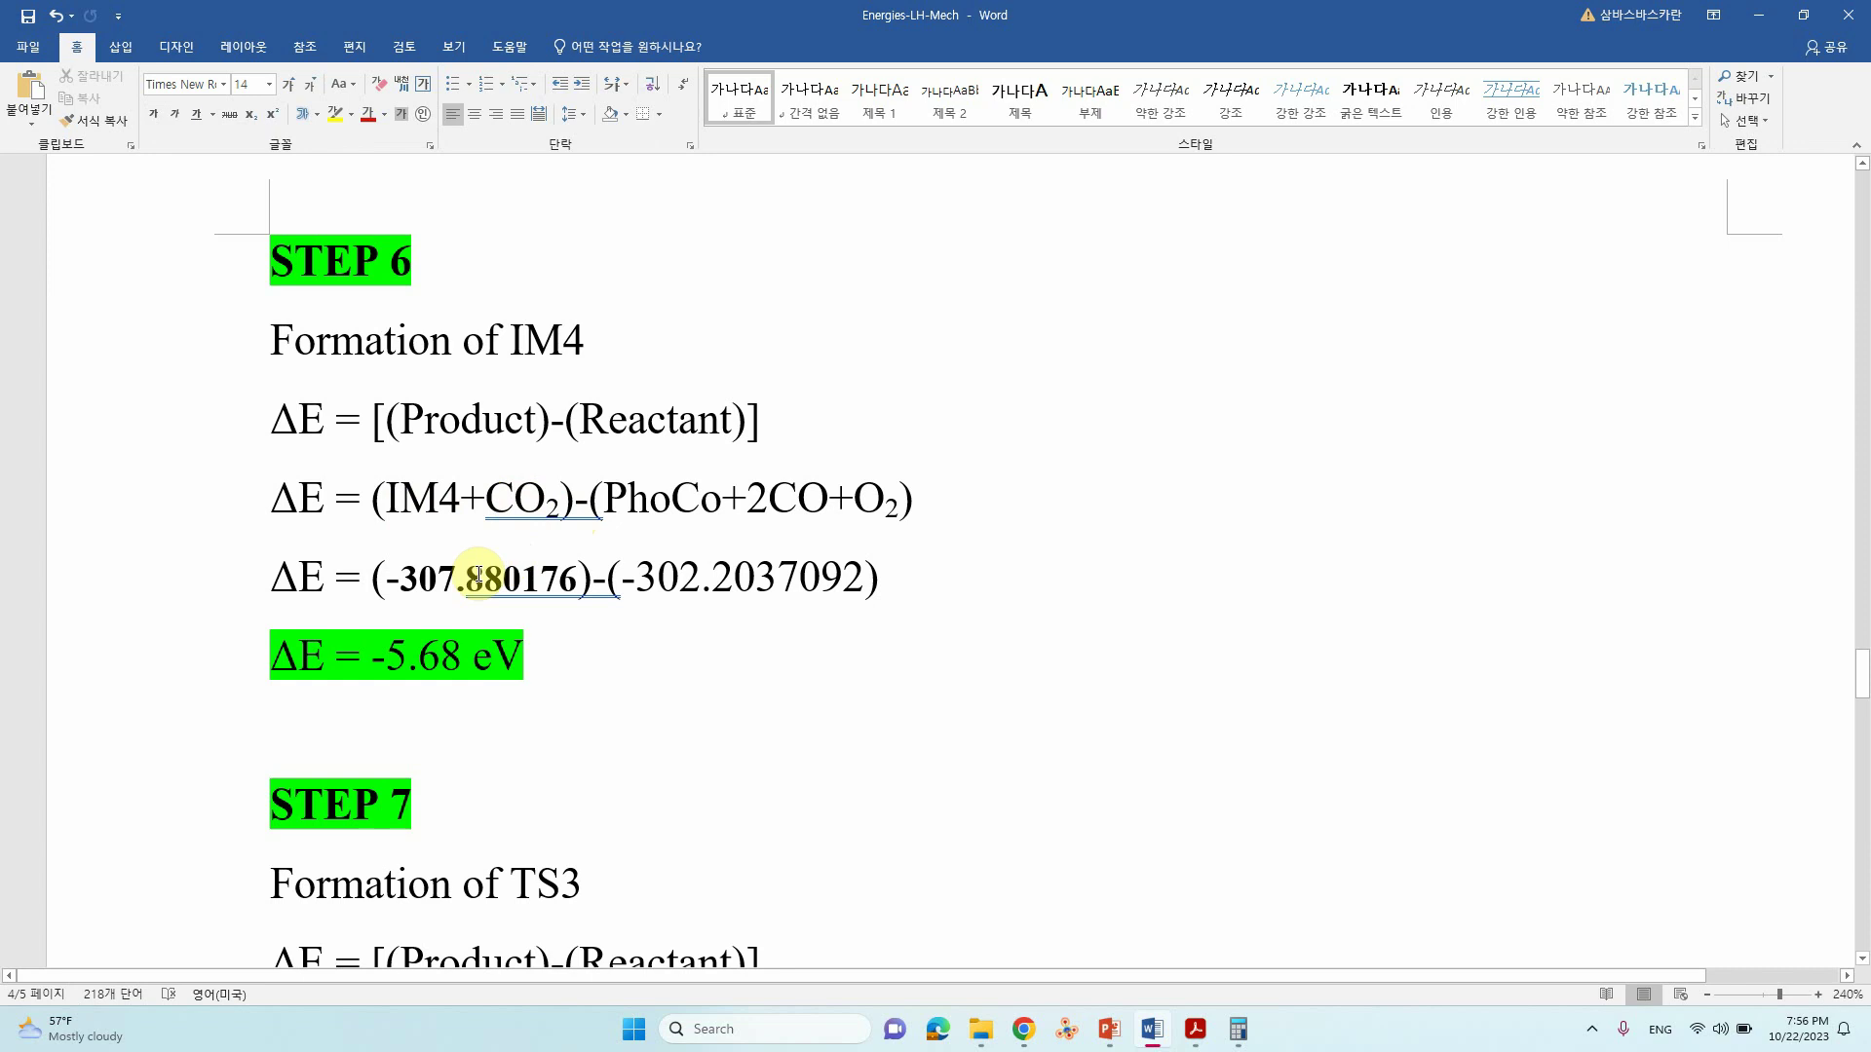
left_click(596, 583)
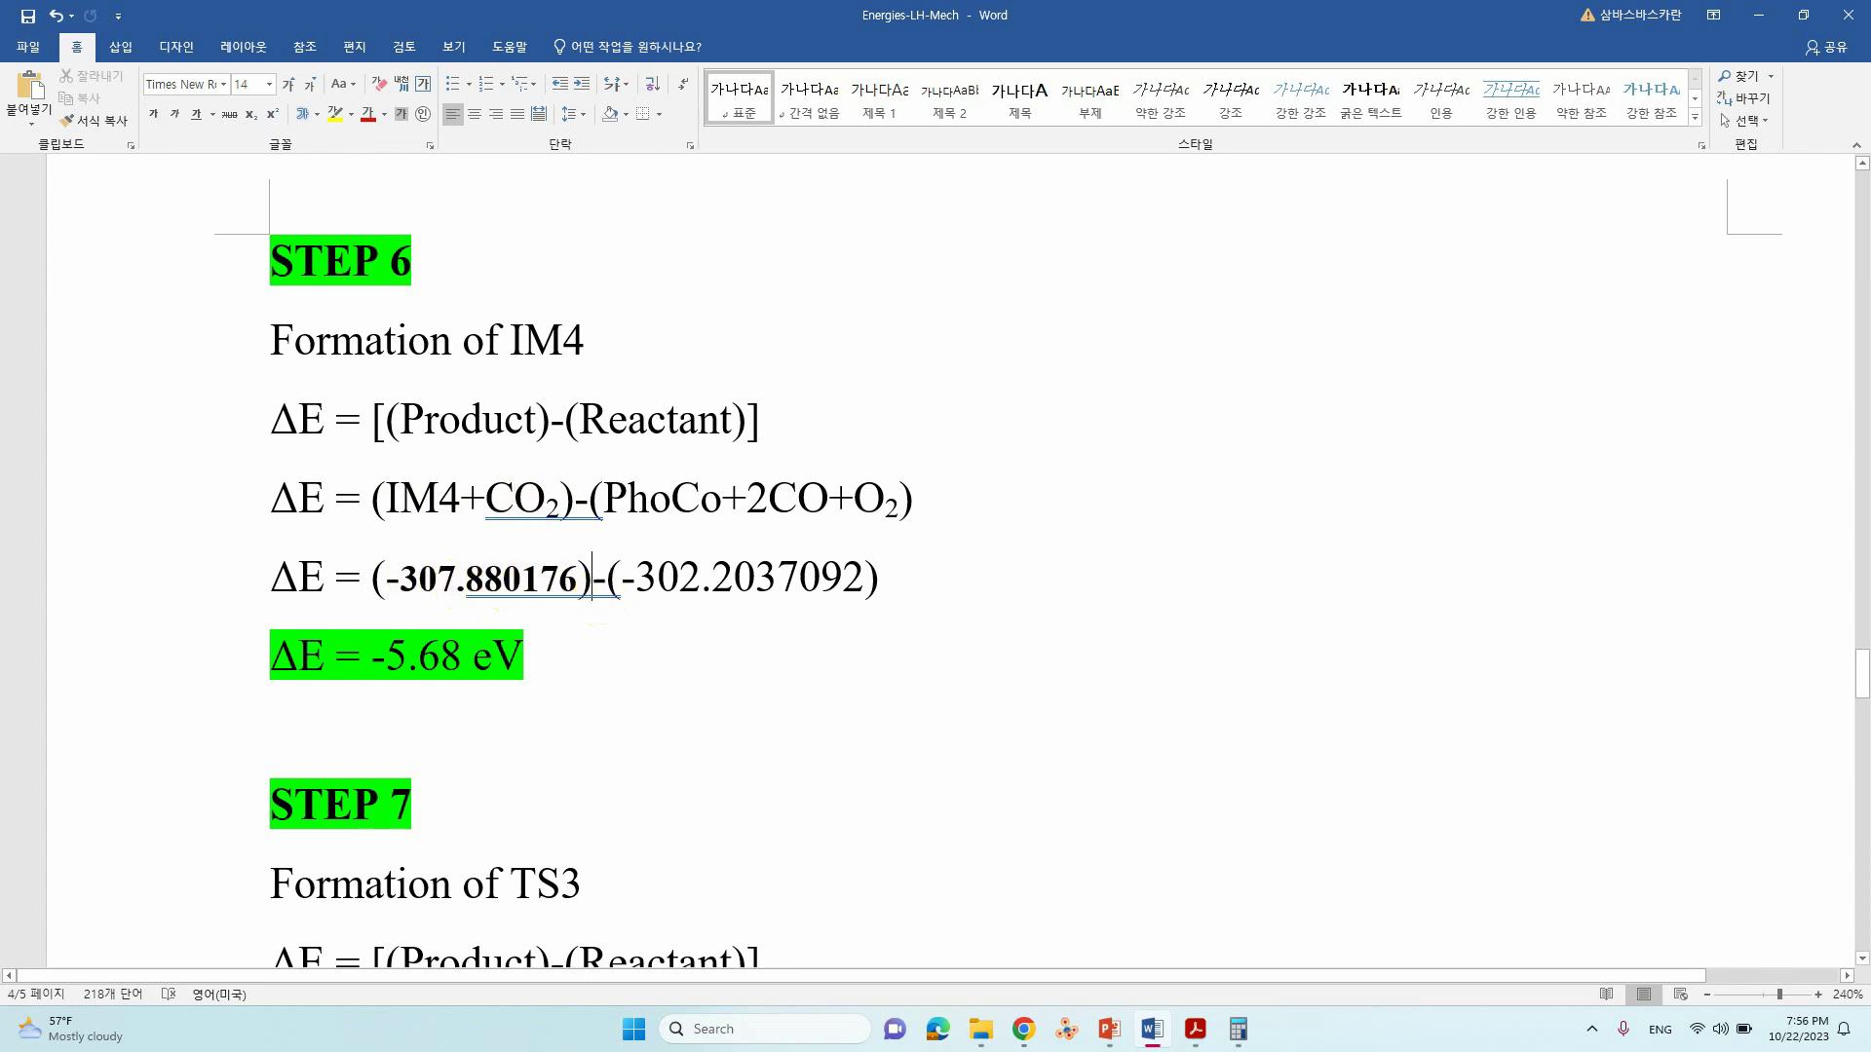
left_click(685, 636)
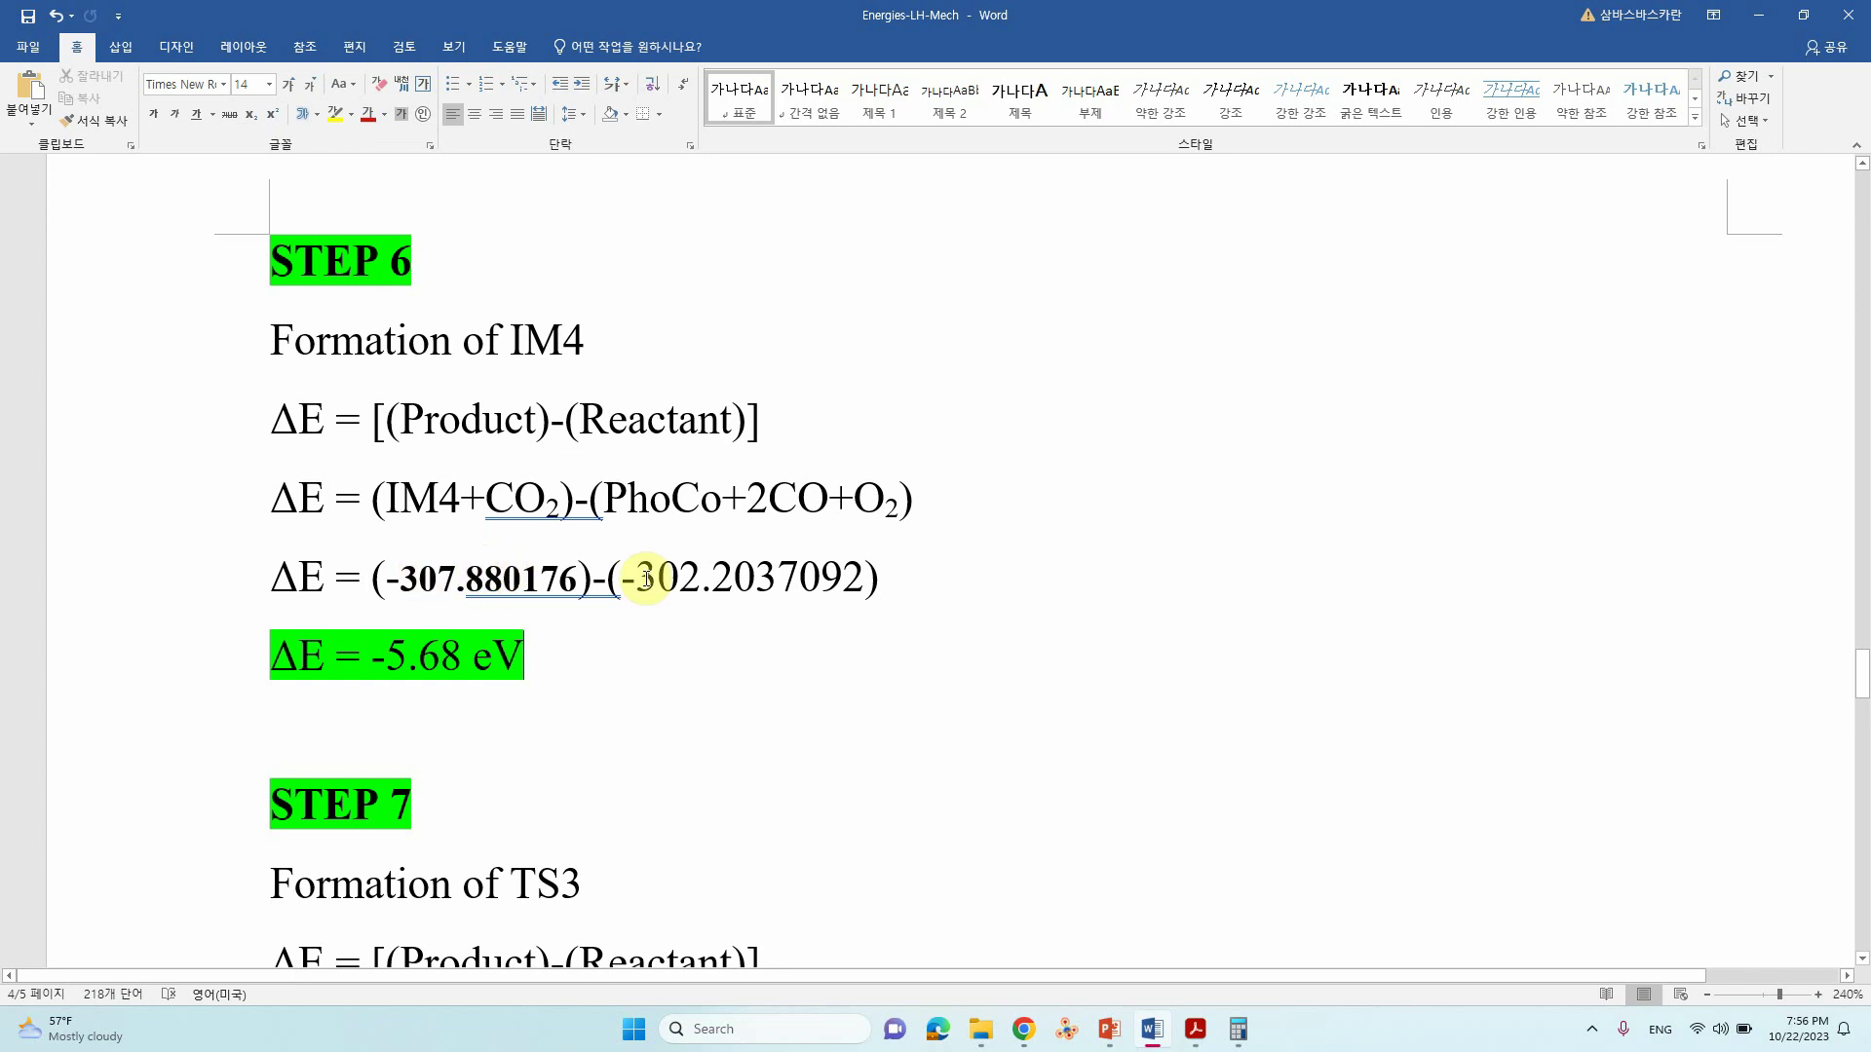
left_click(387, 665)
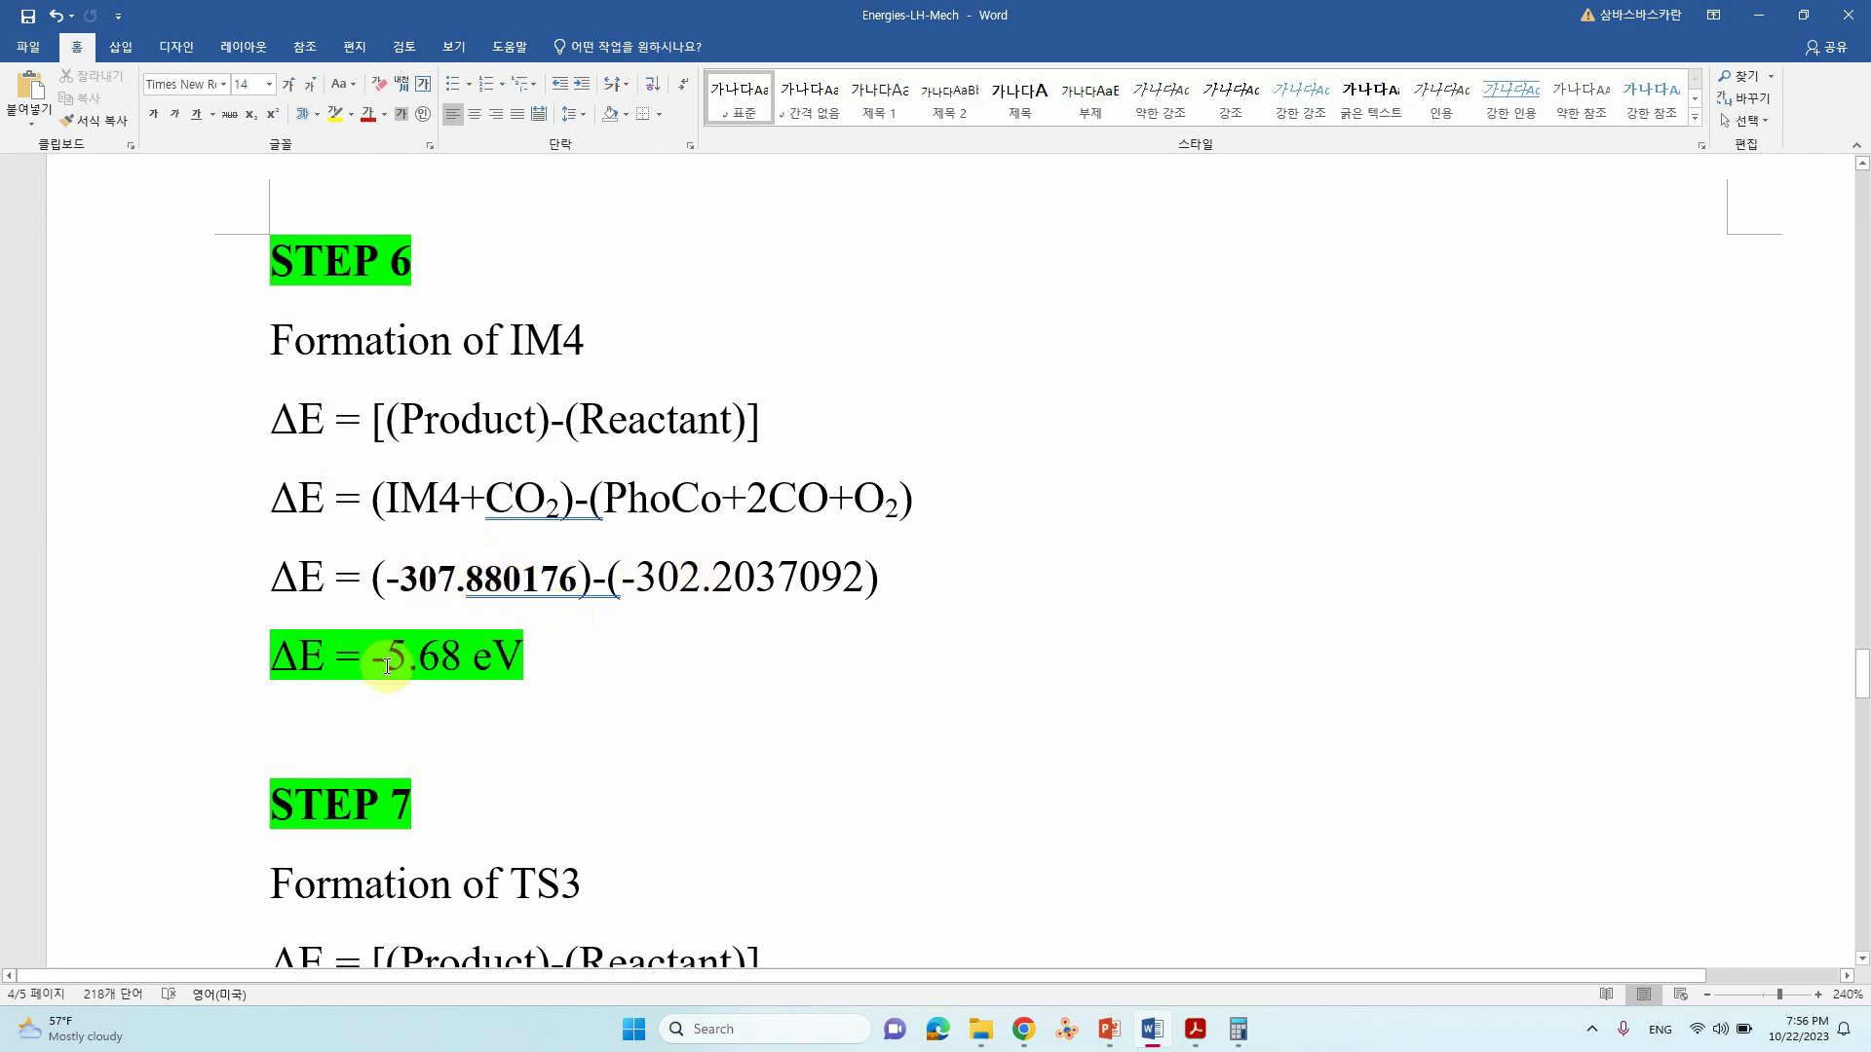
Check the TS3 calculation in STEP 7 against the STEP 6 reactant energy, and insert a space before eV in the TS3 result.
scroll(387, 666, "down", 2)
scroll(389, 671, "down", 1)
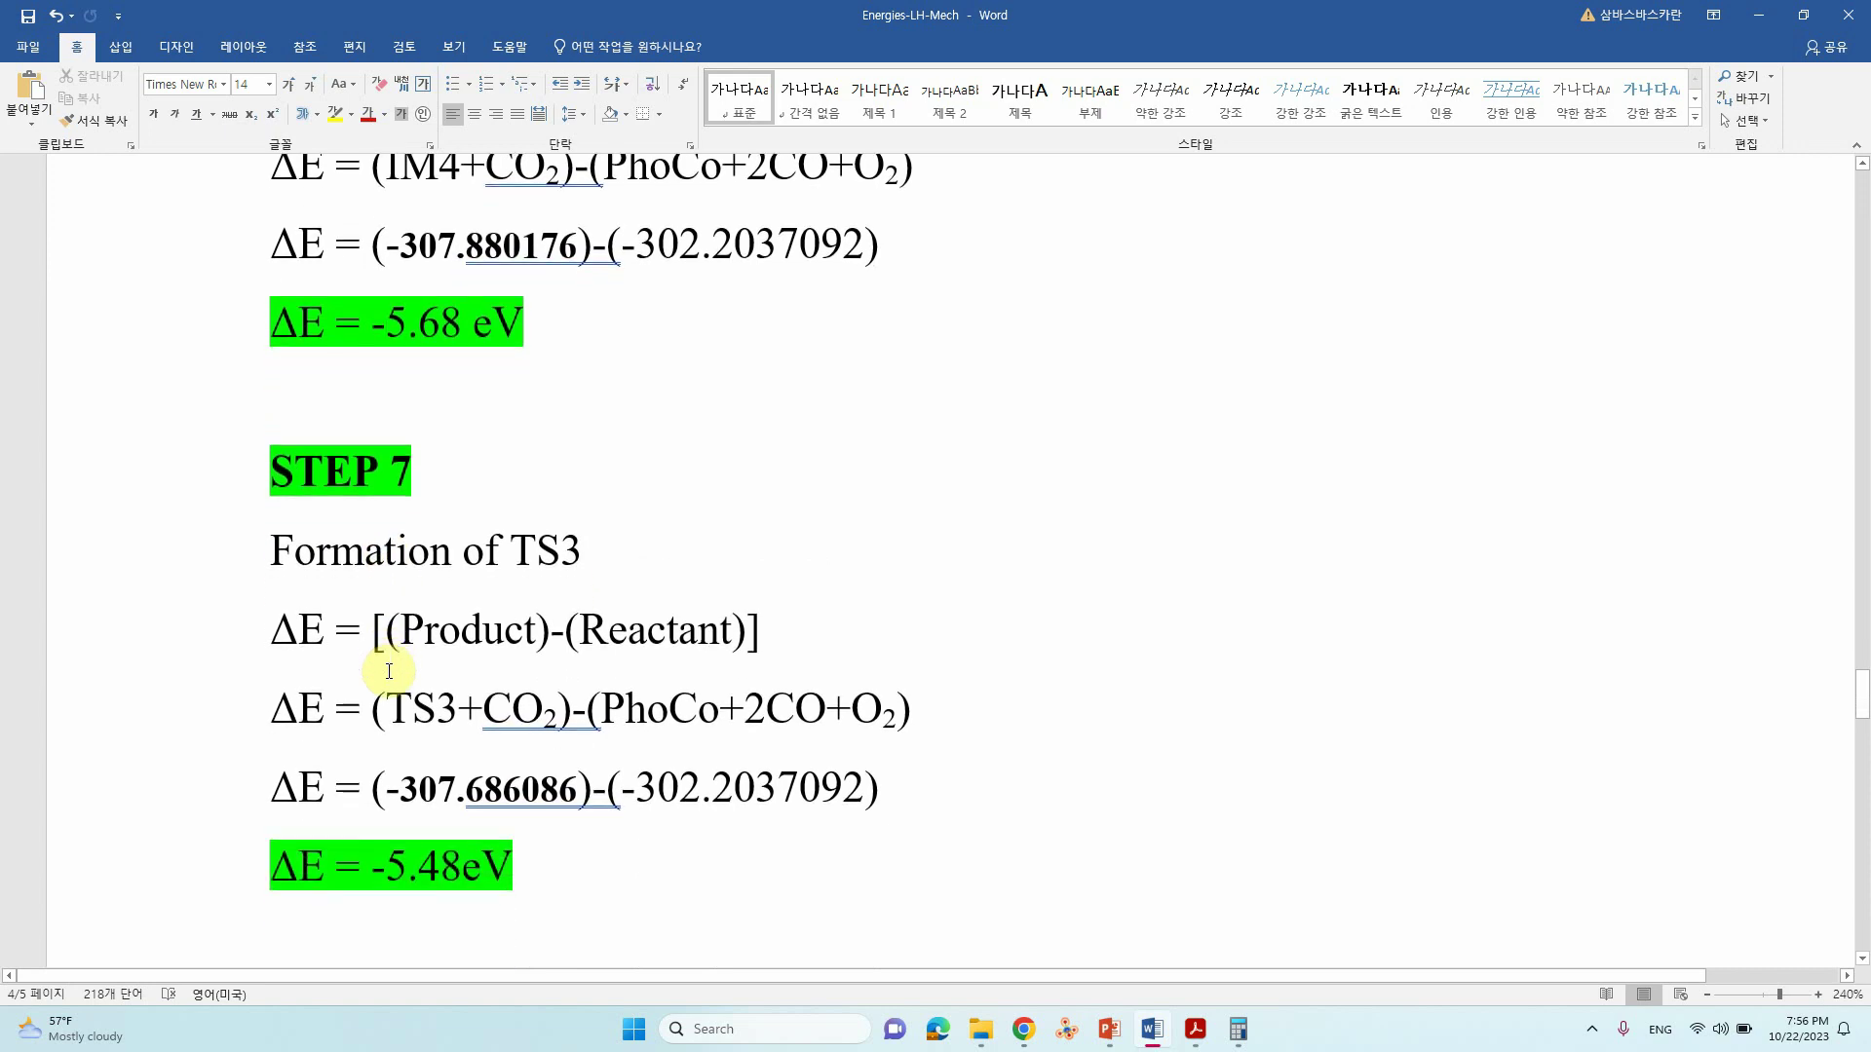
scroll(458, 579, "down", 1)
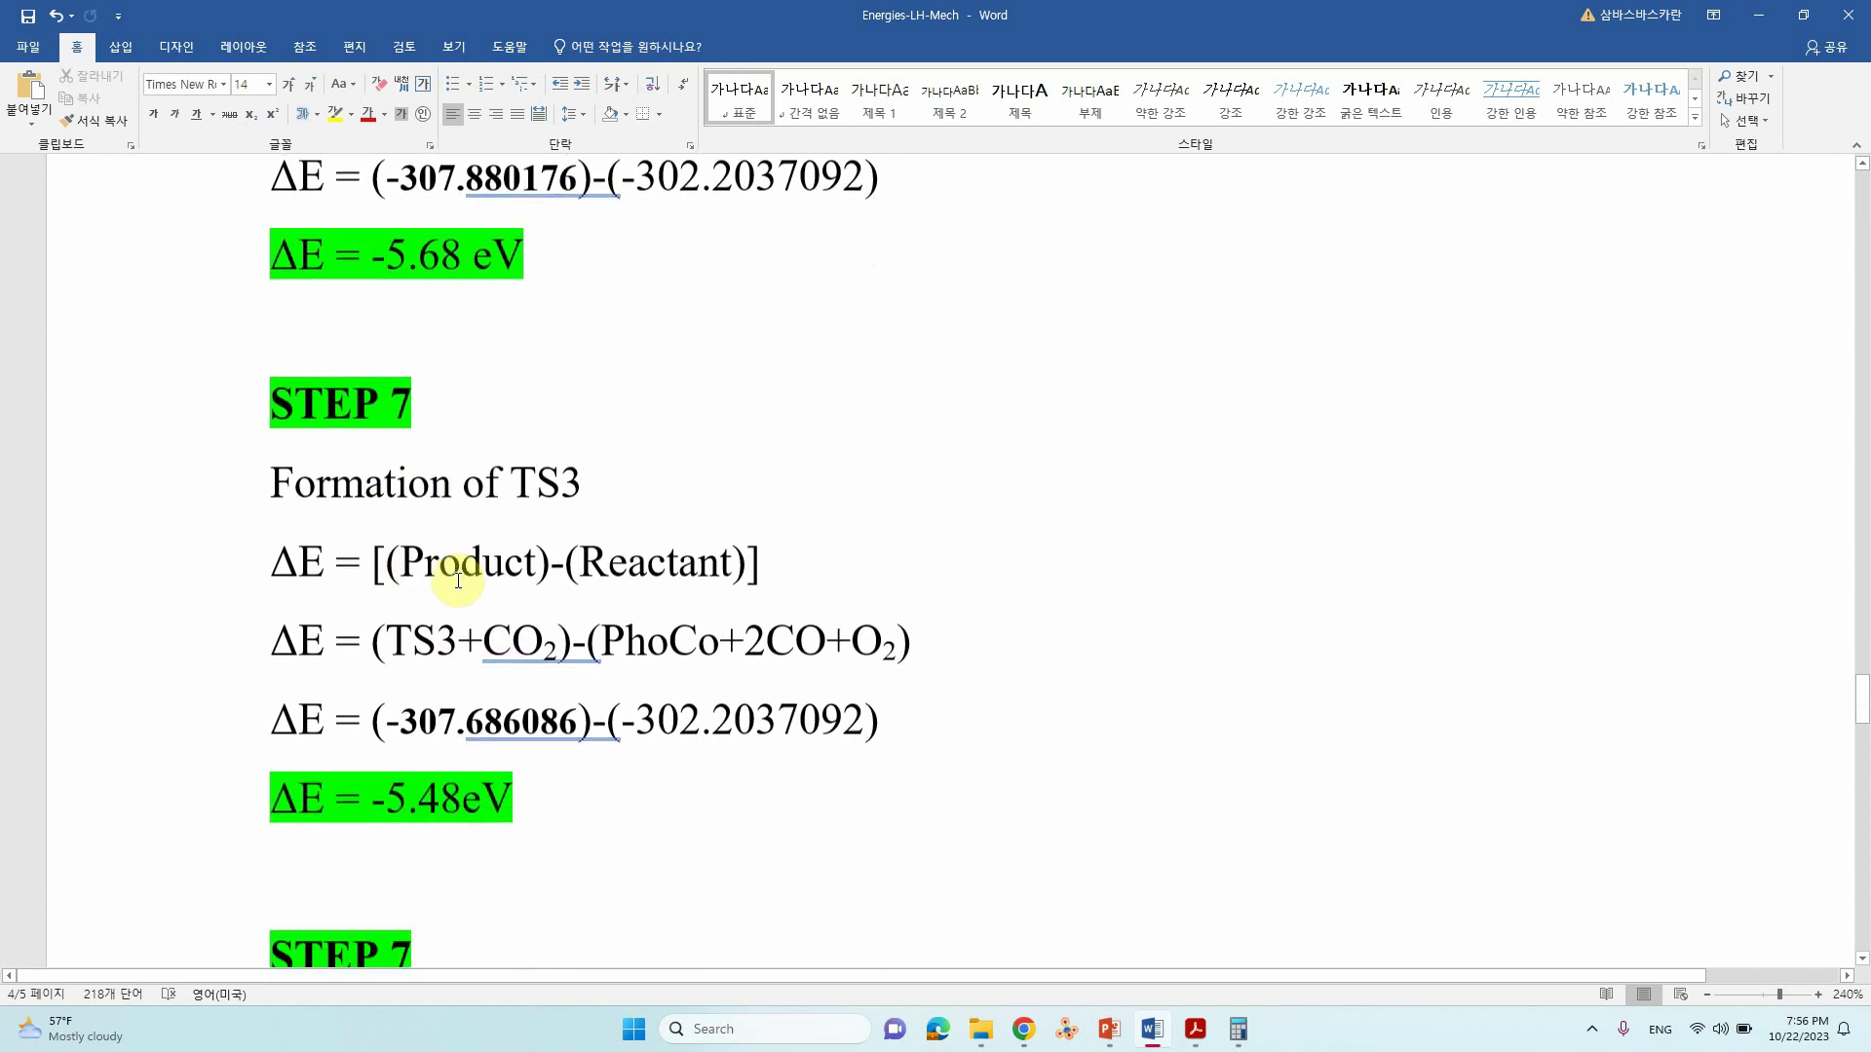
scroll(459, 580, "down", 1)
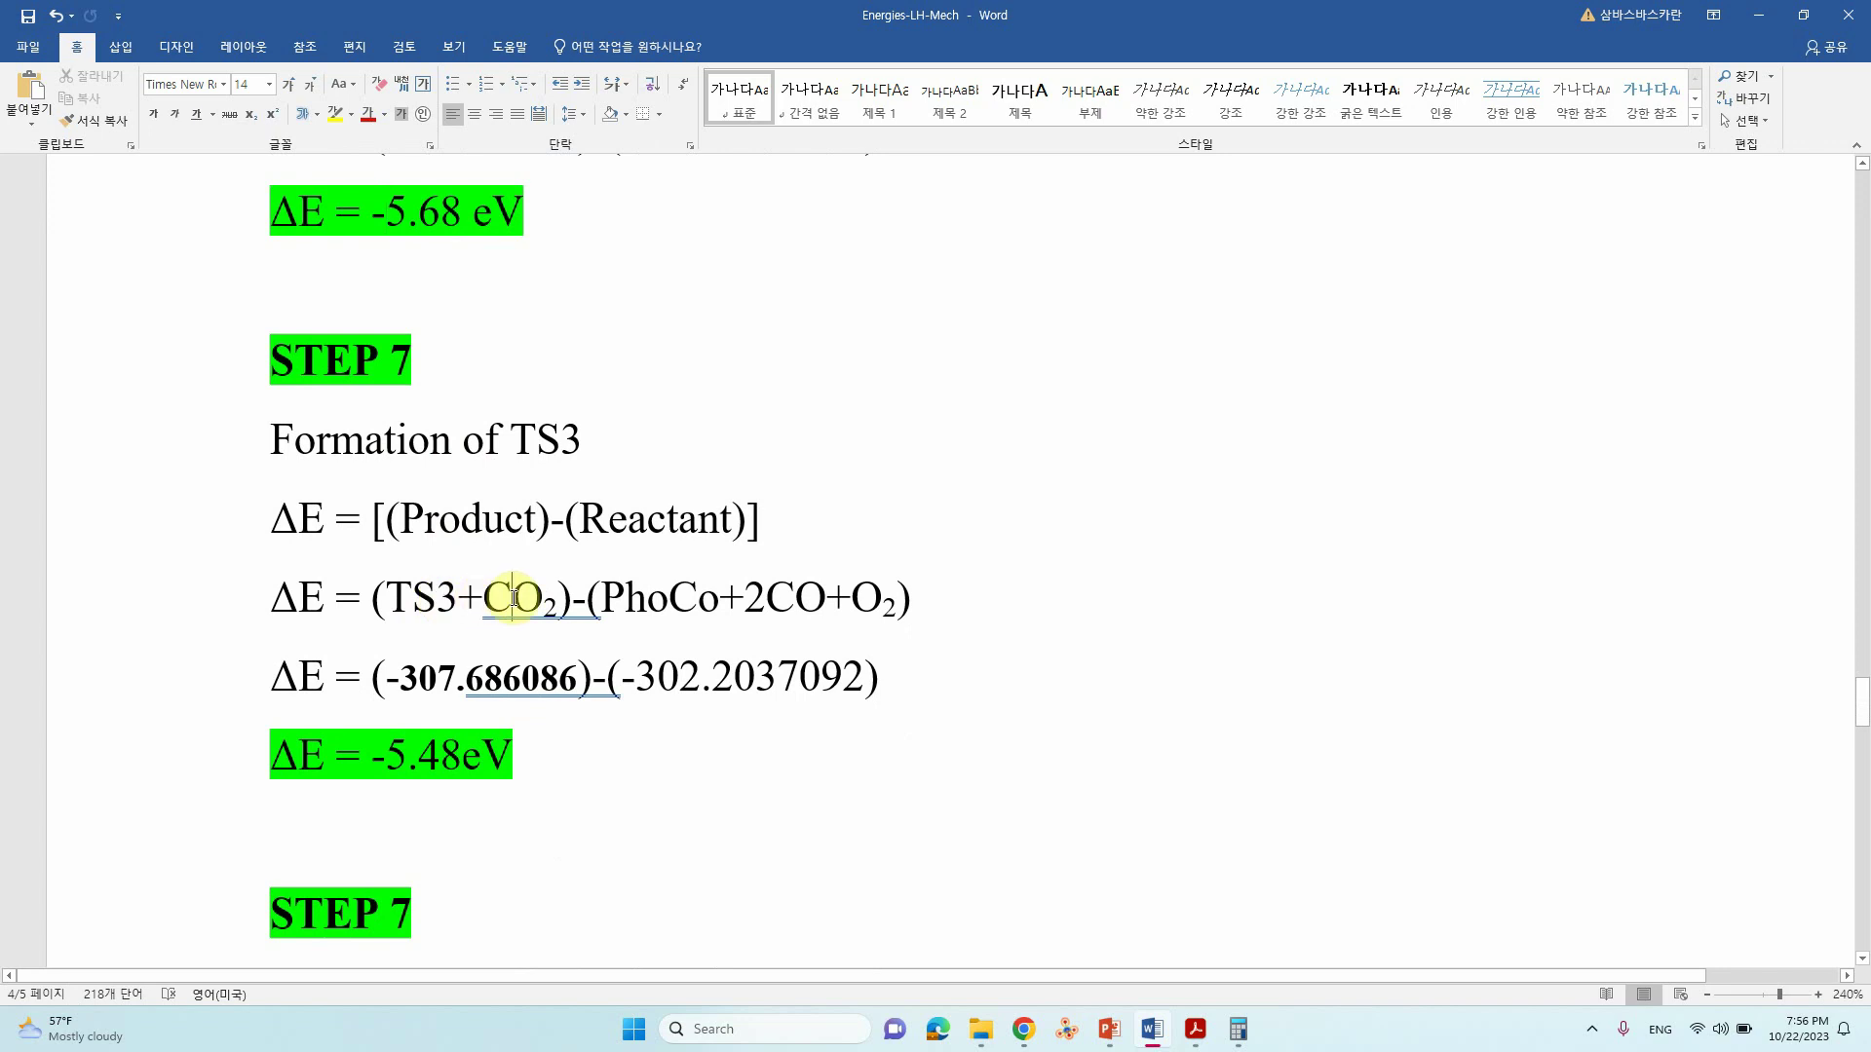
left_click_drag(604, 596, 879, 600)
scroll(836, 619, "up", 3)
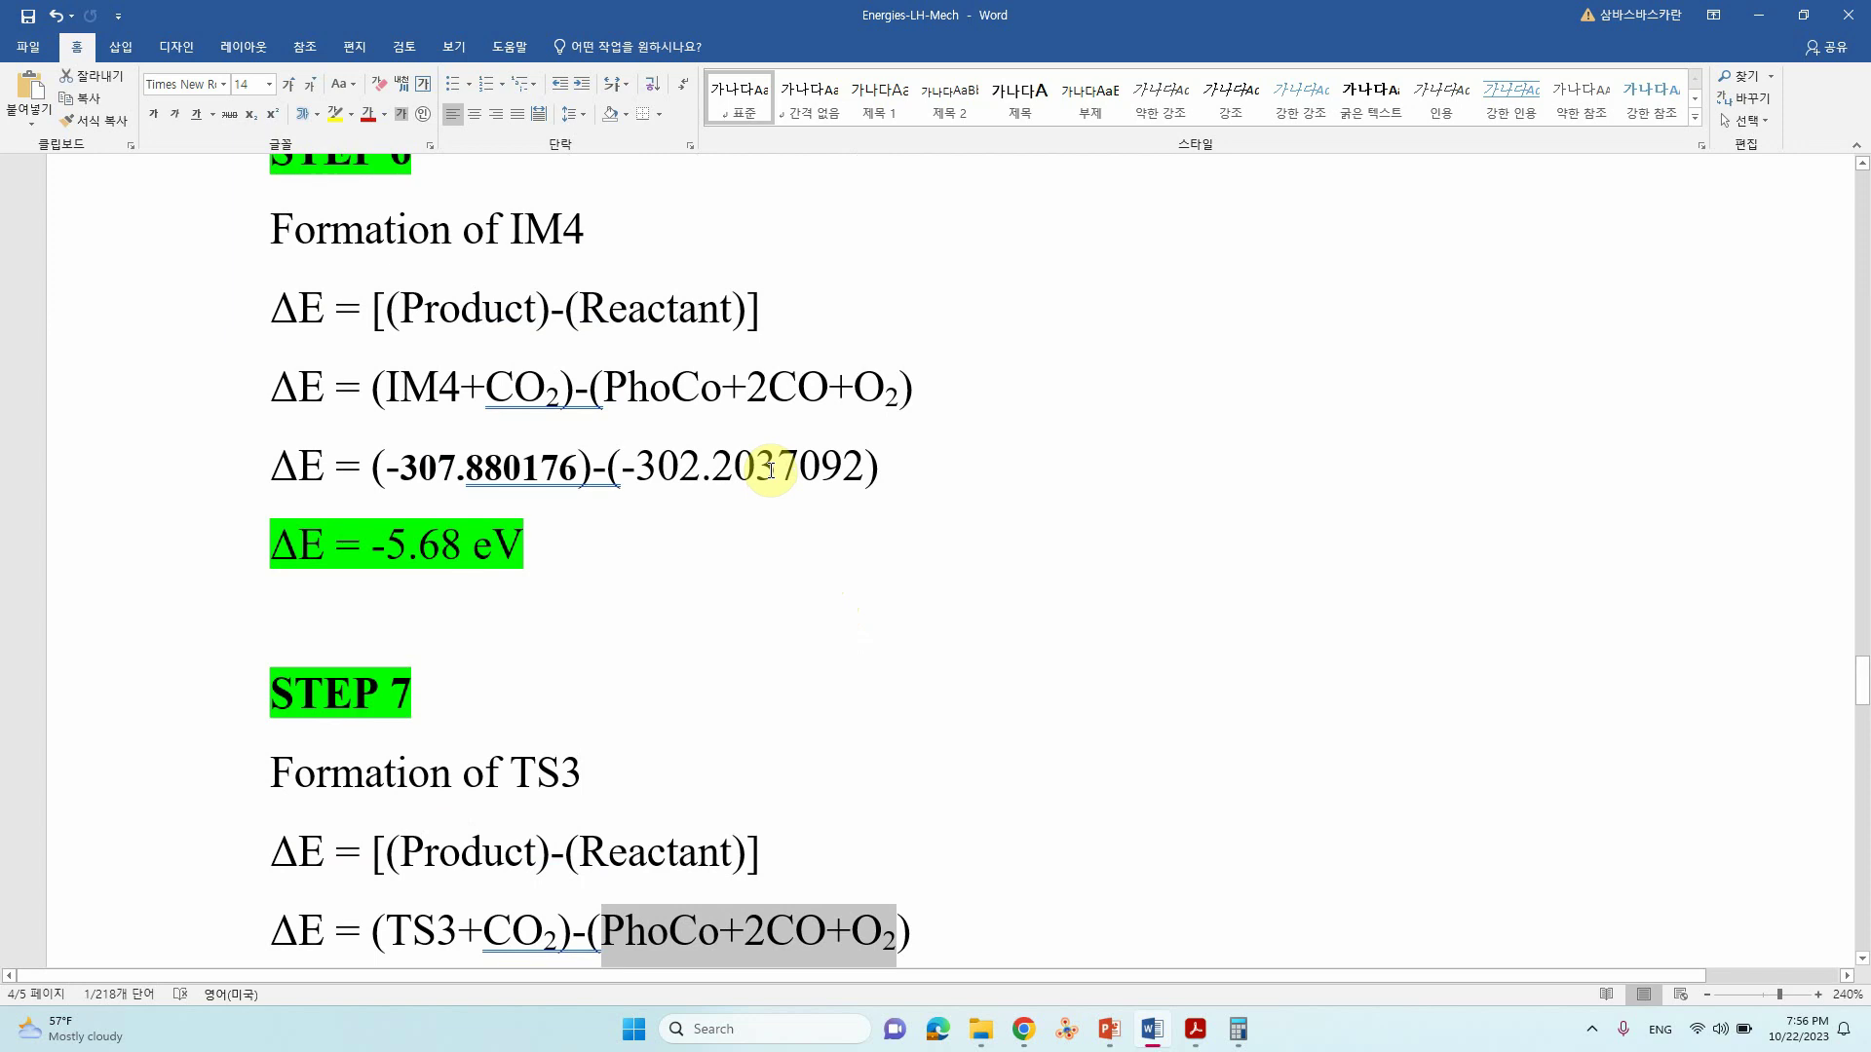
scroll(770, 471, "down", 2)
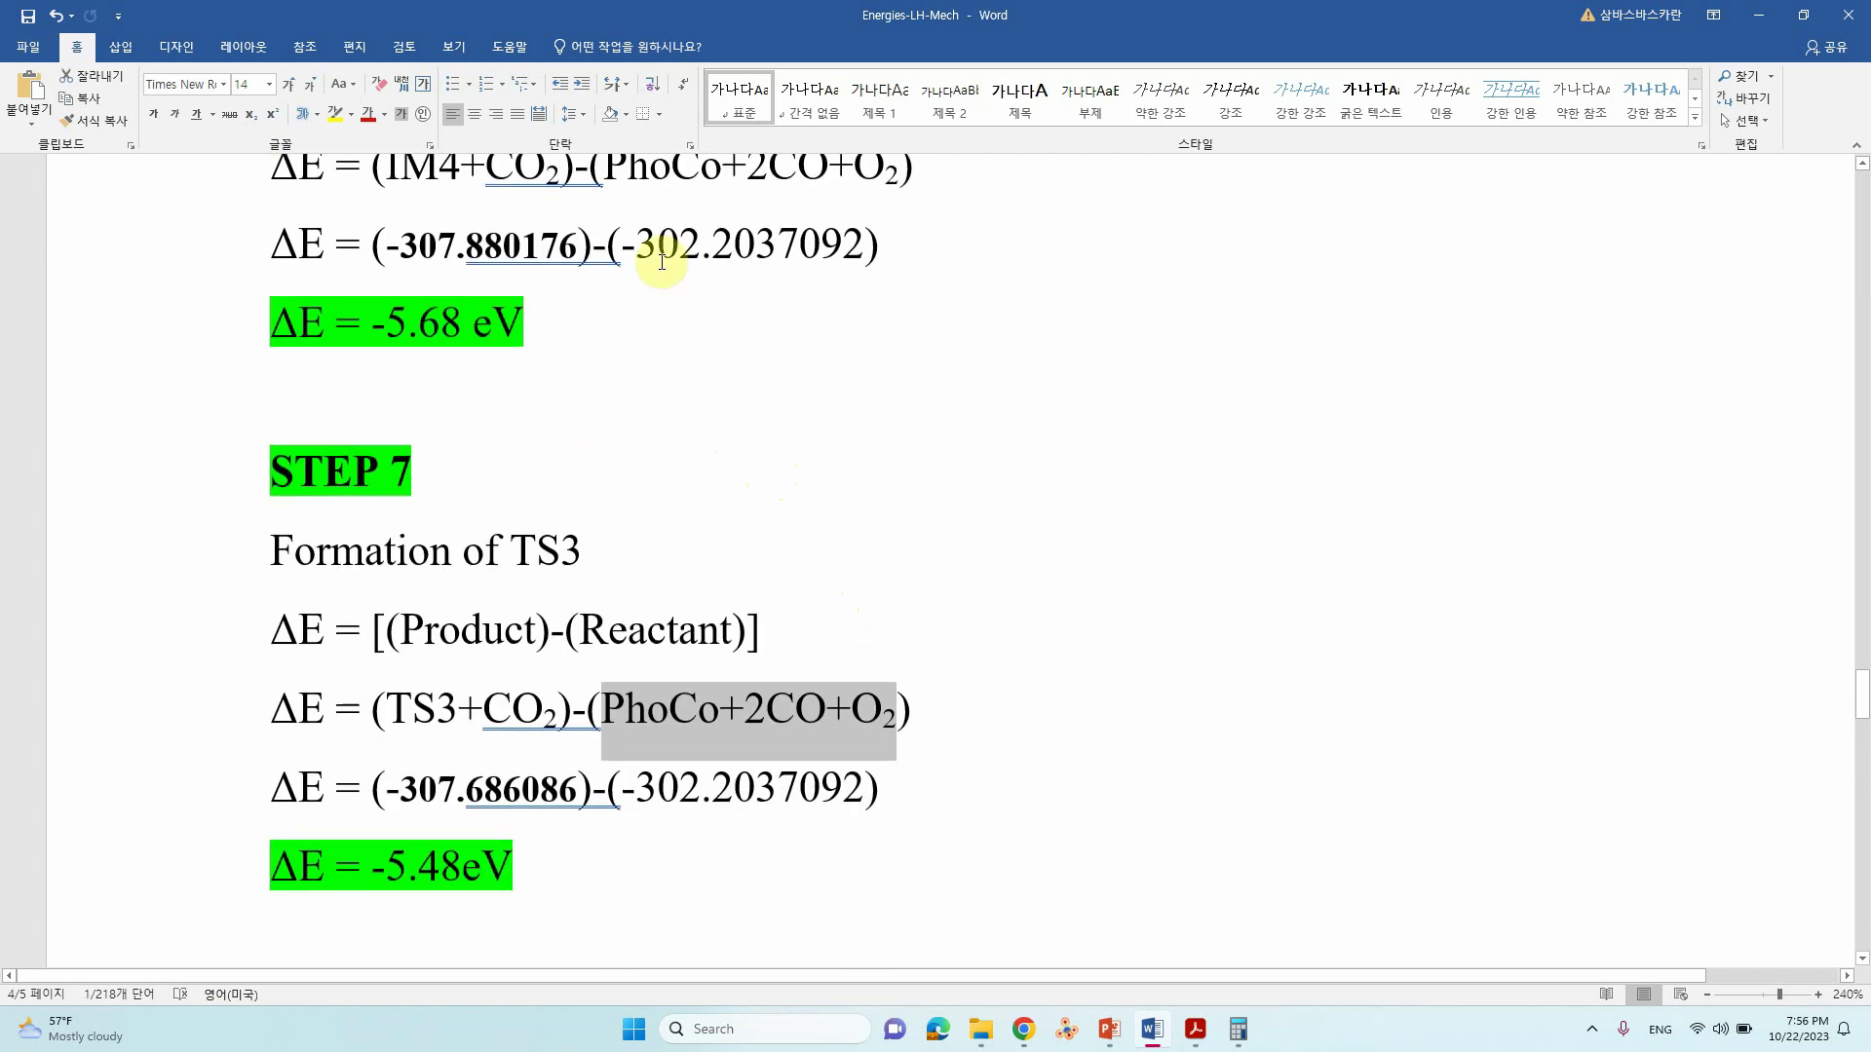
left_click(822, 791)
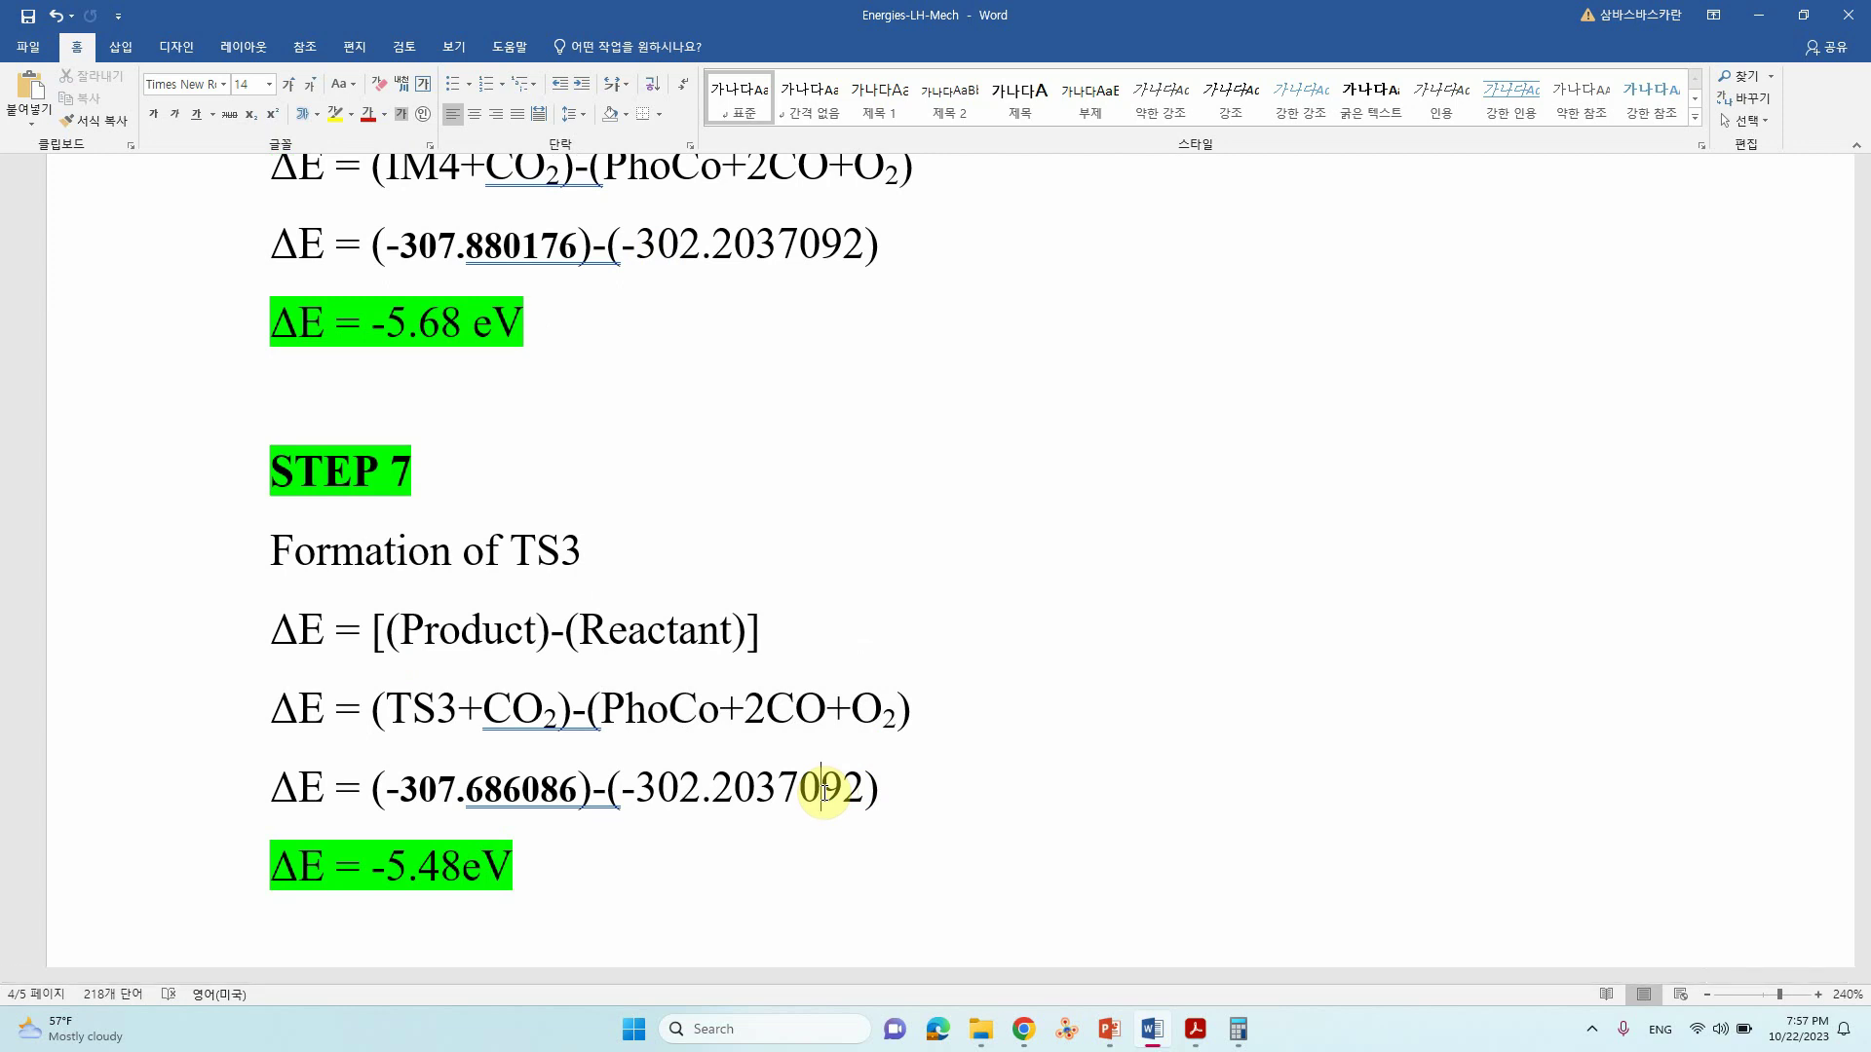
scroll(824, 791, "down", 2)
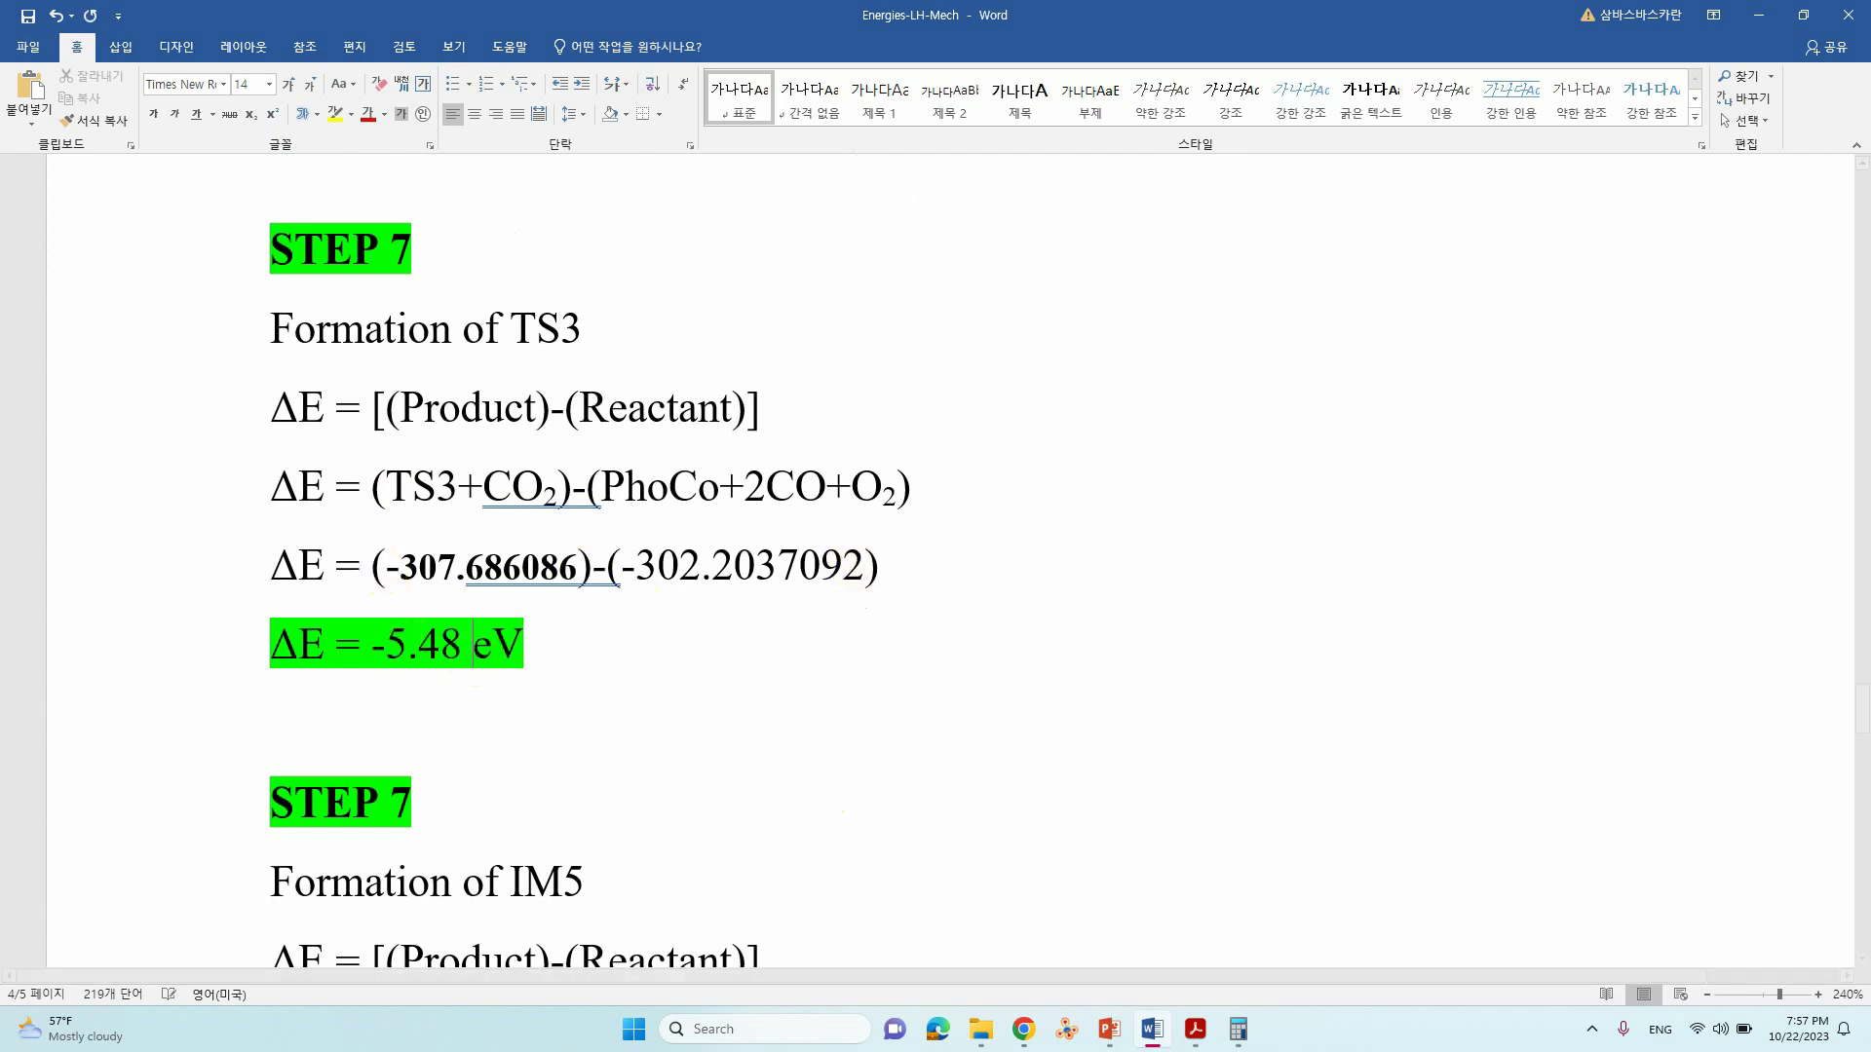
Look up IM5 in the optimized intermediates figure and examine the calculation for the formation of IM5.
scroll(394, 602, "down", 4)
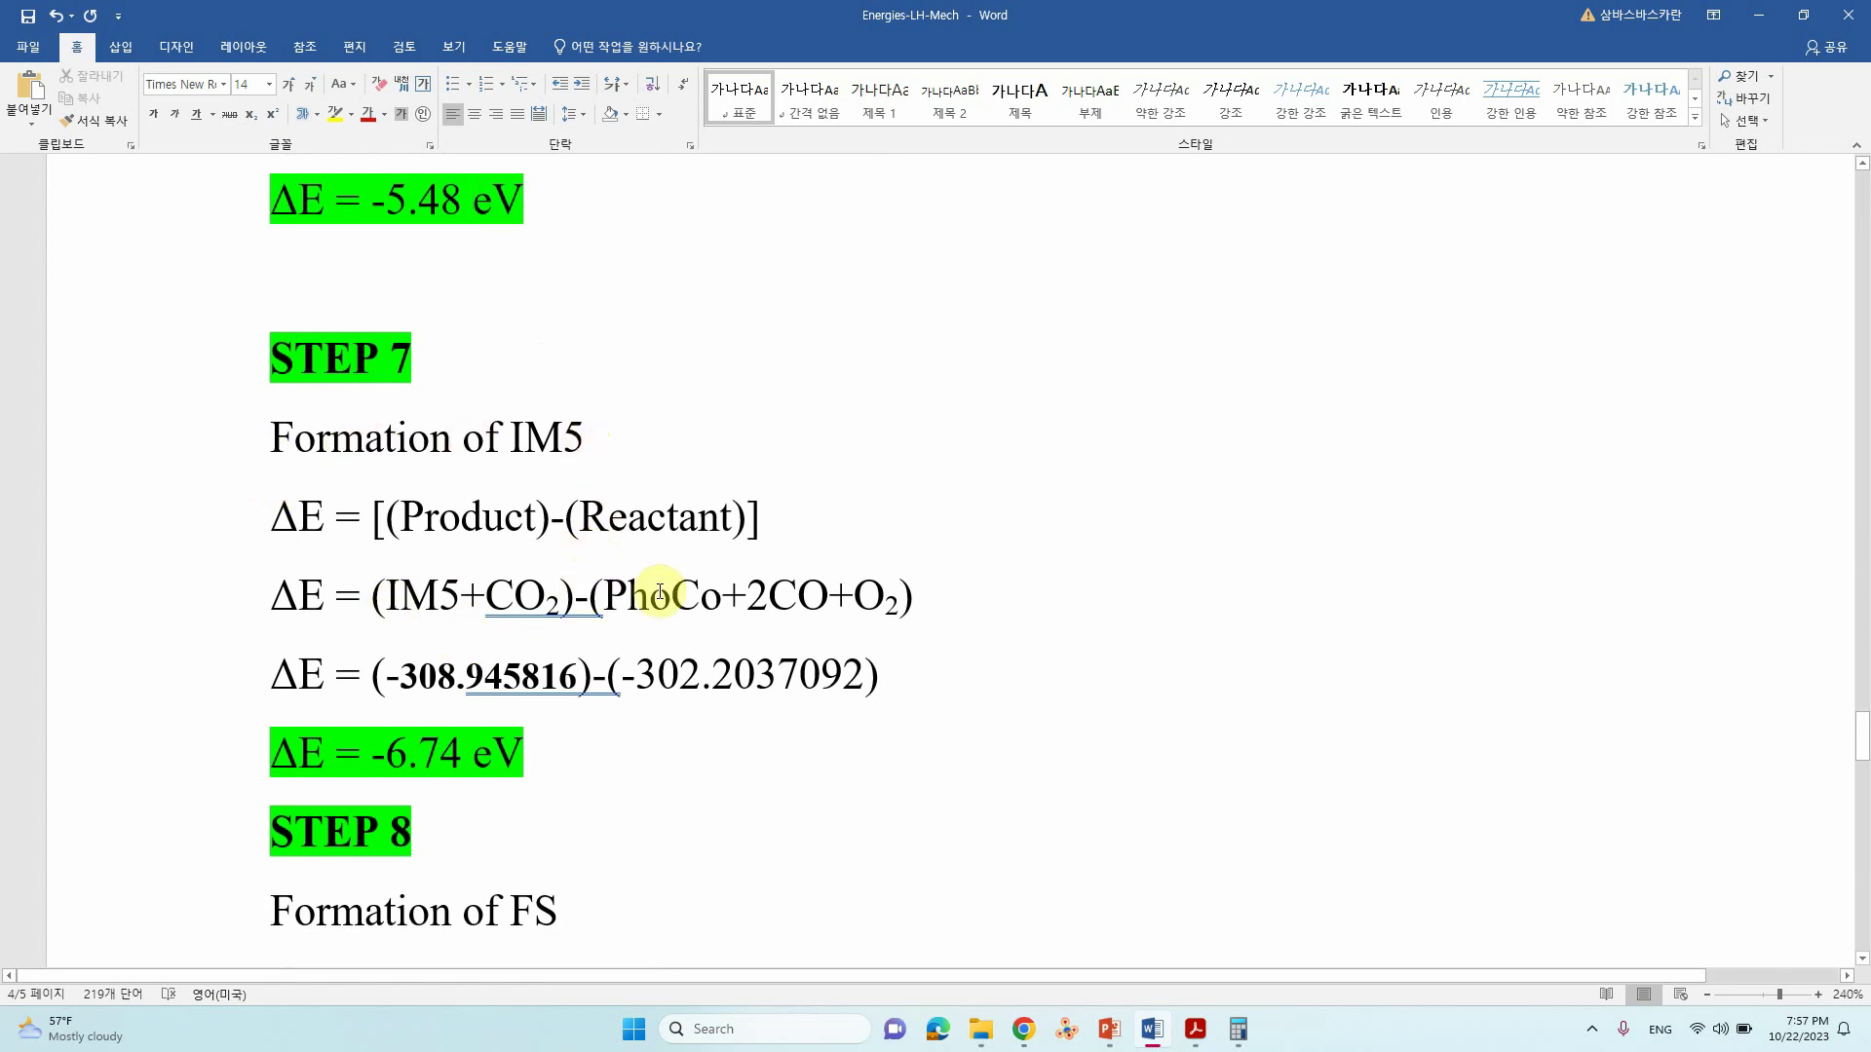
scroll(972, 589, "up", 12)
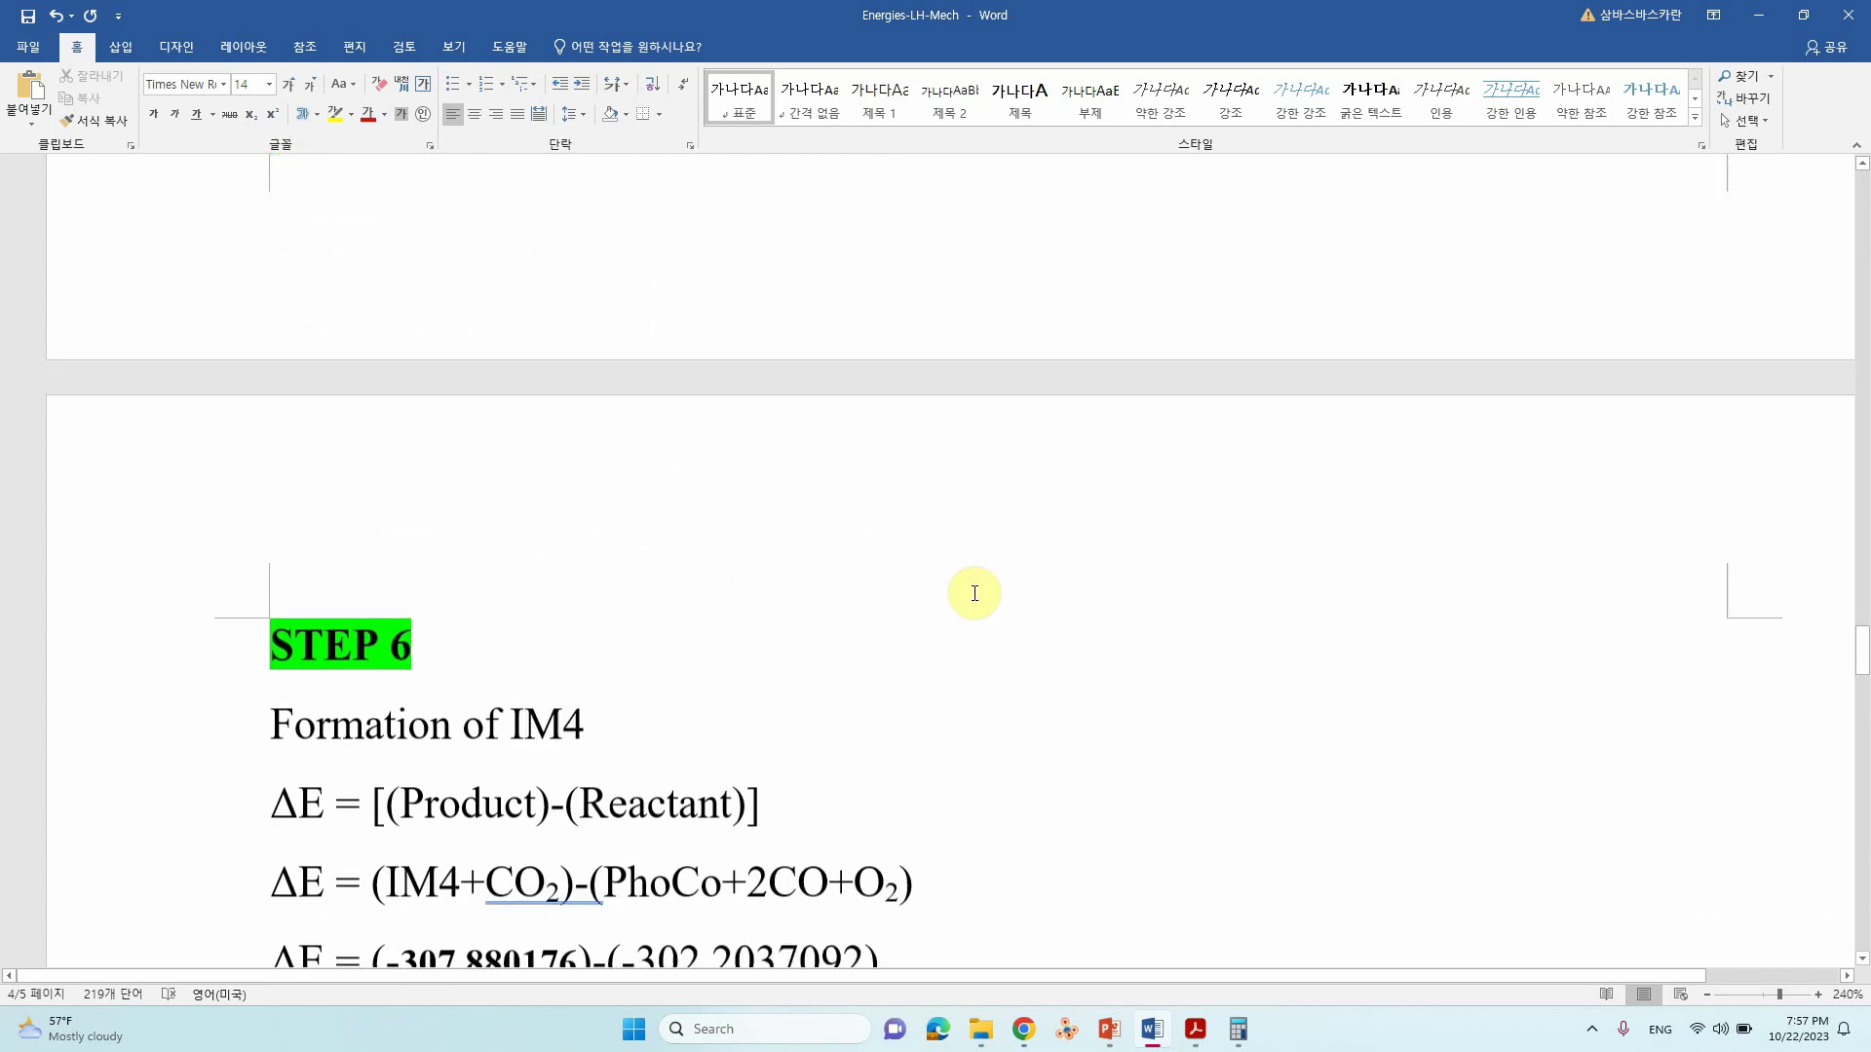
scroll(973, 598, "up", 15)
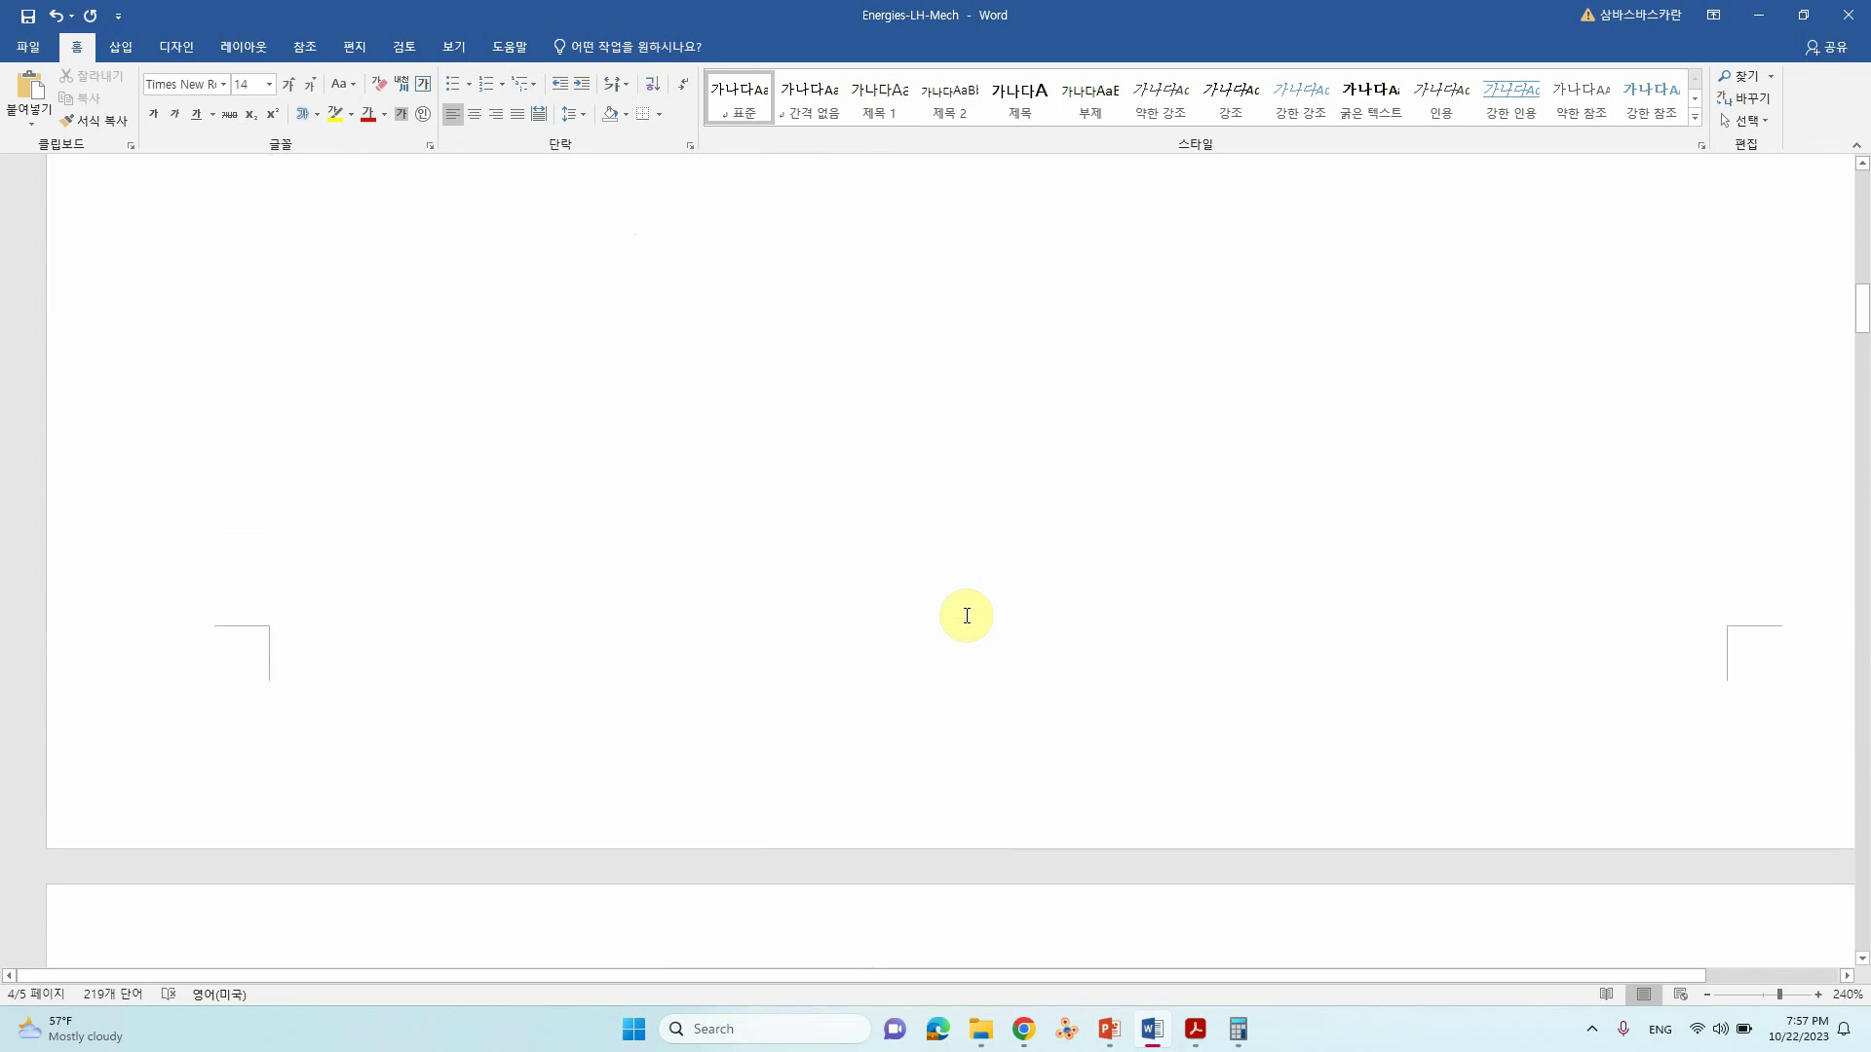
scroll(965, 620, "up", 1)
scroll(1170, 575, "down", 1)
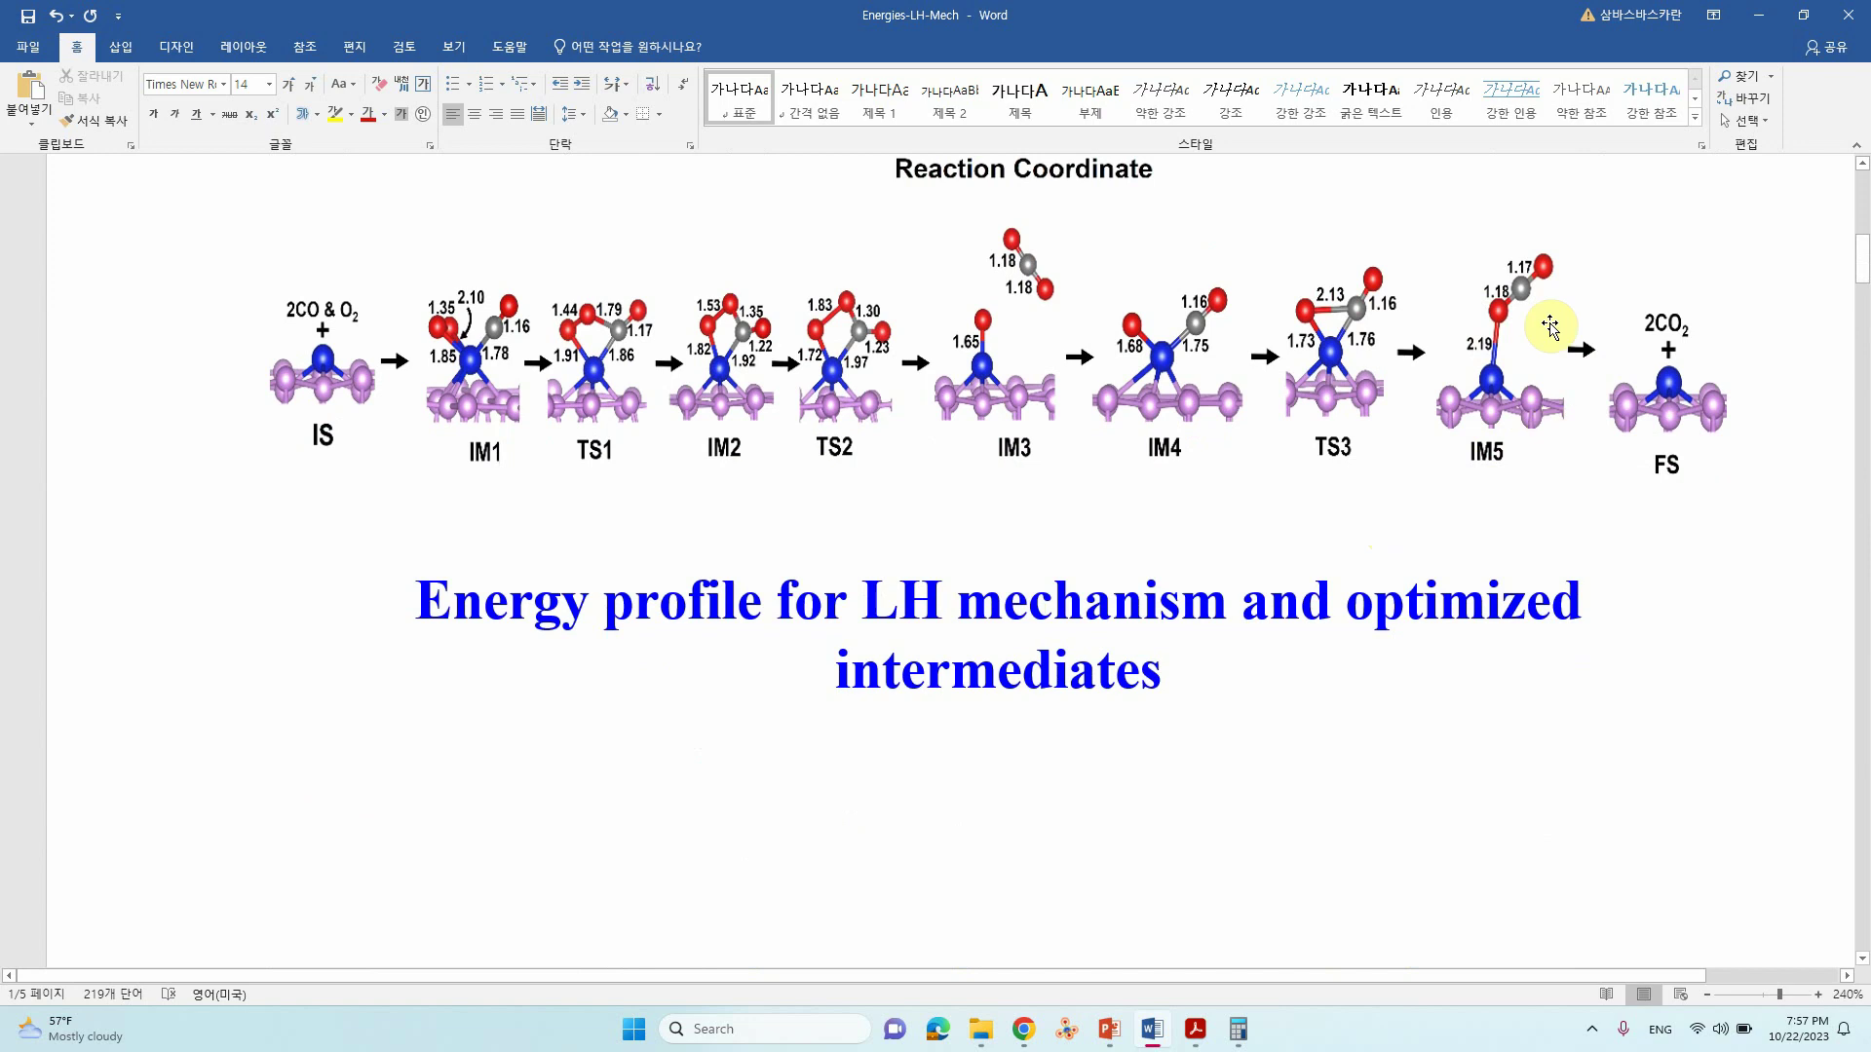
scroll(1374, 447, "down", 15)
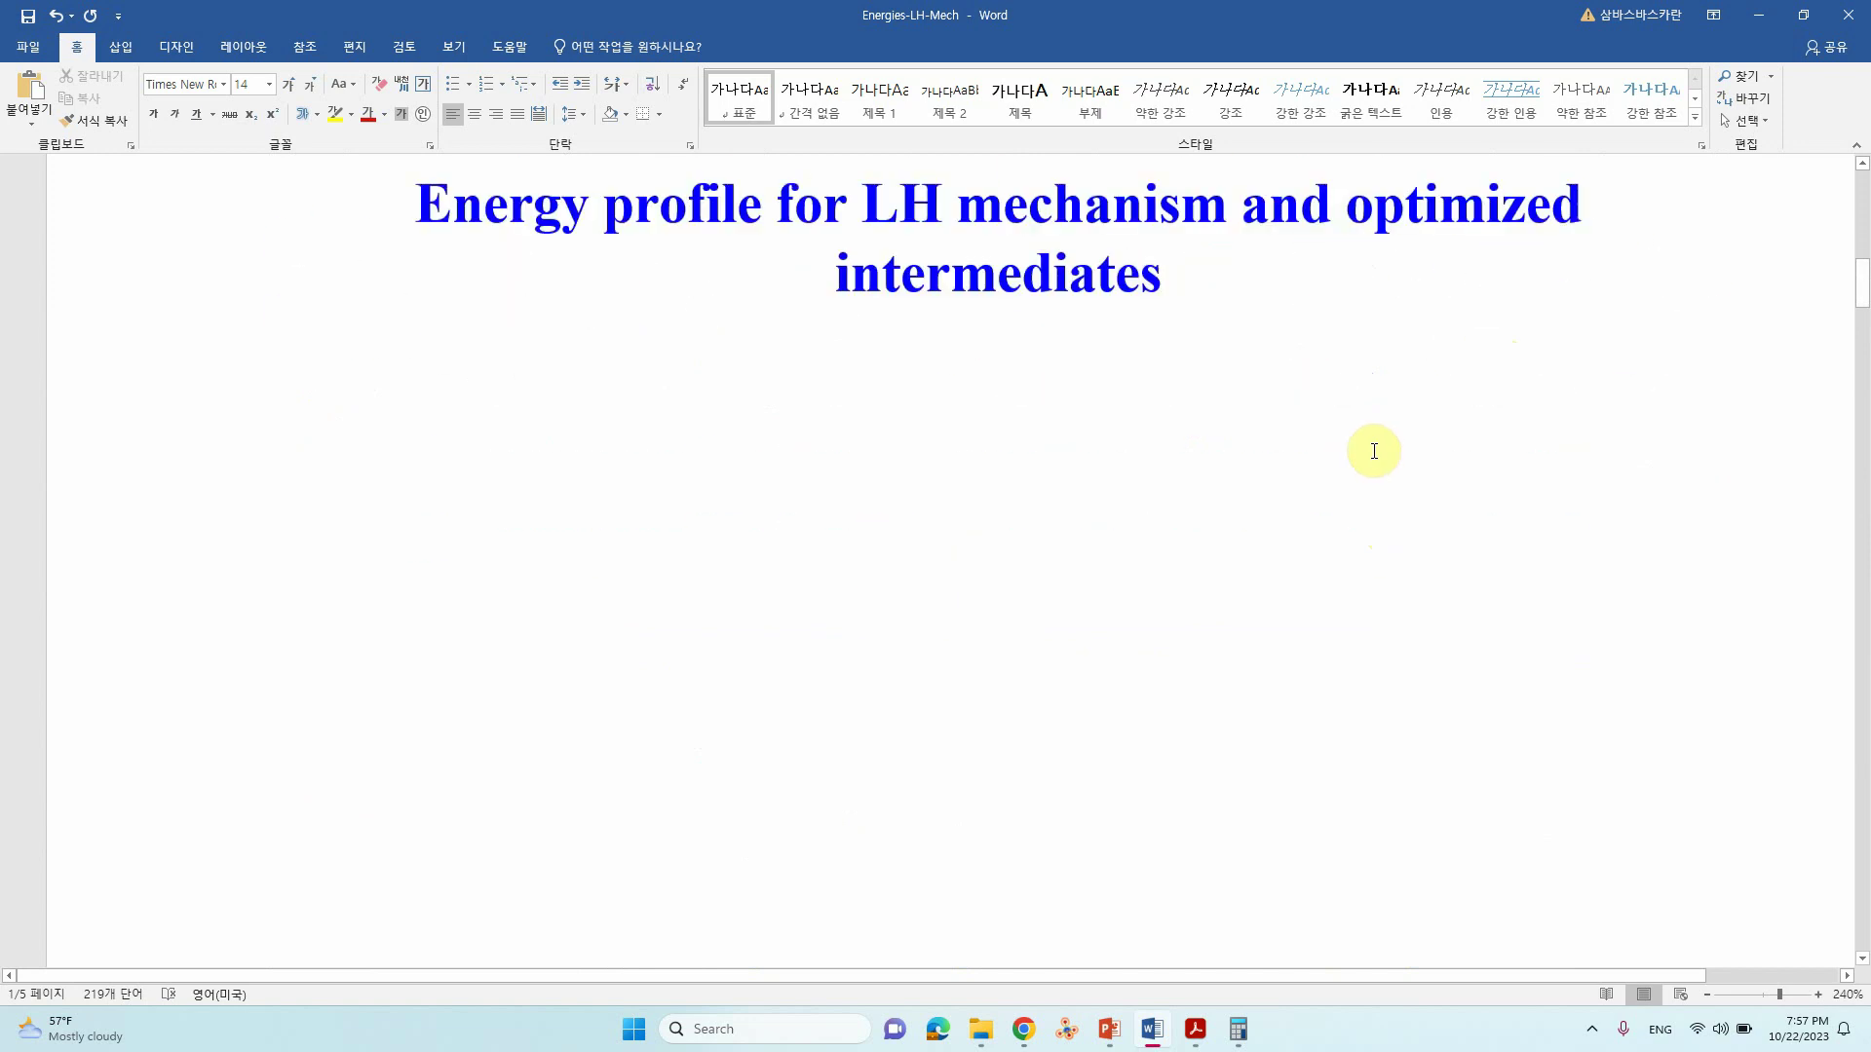
scroll(1019, 504, "down", 10)
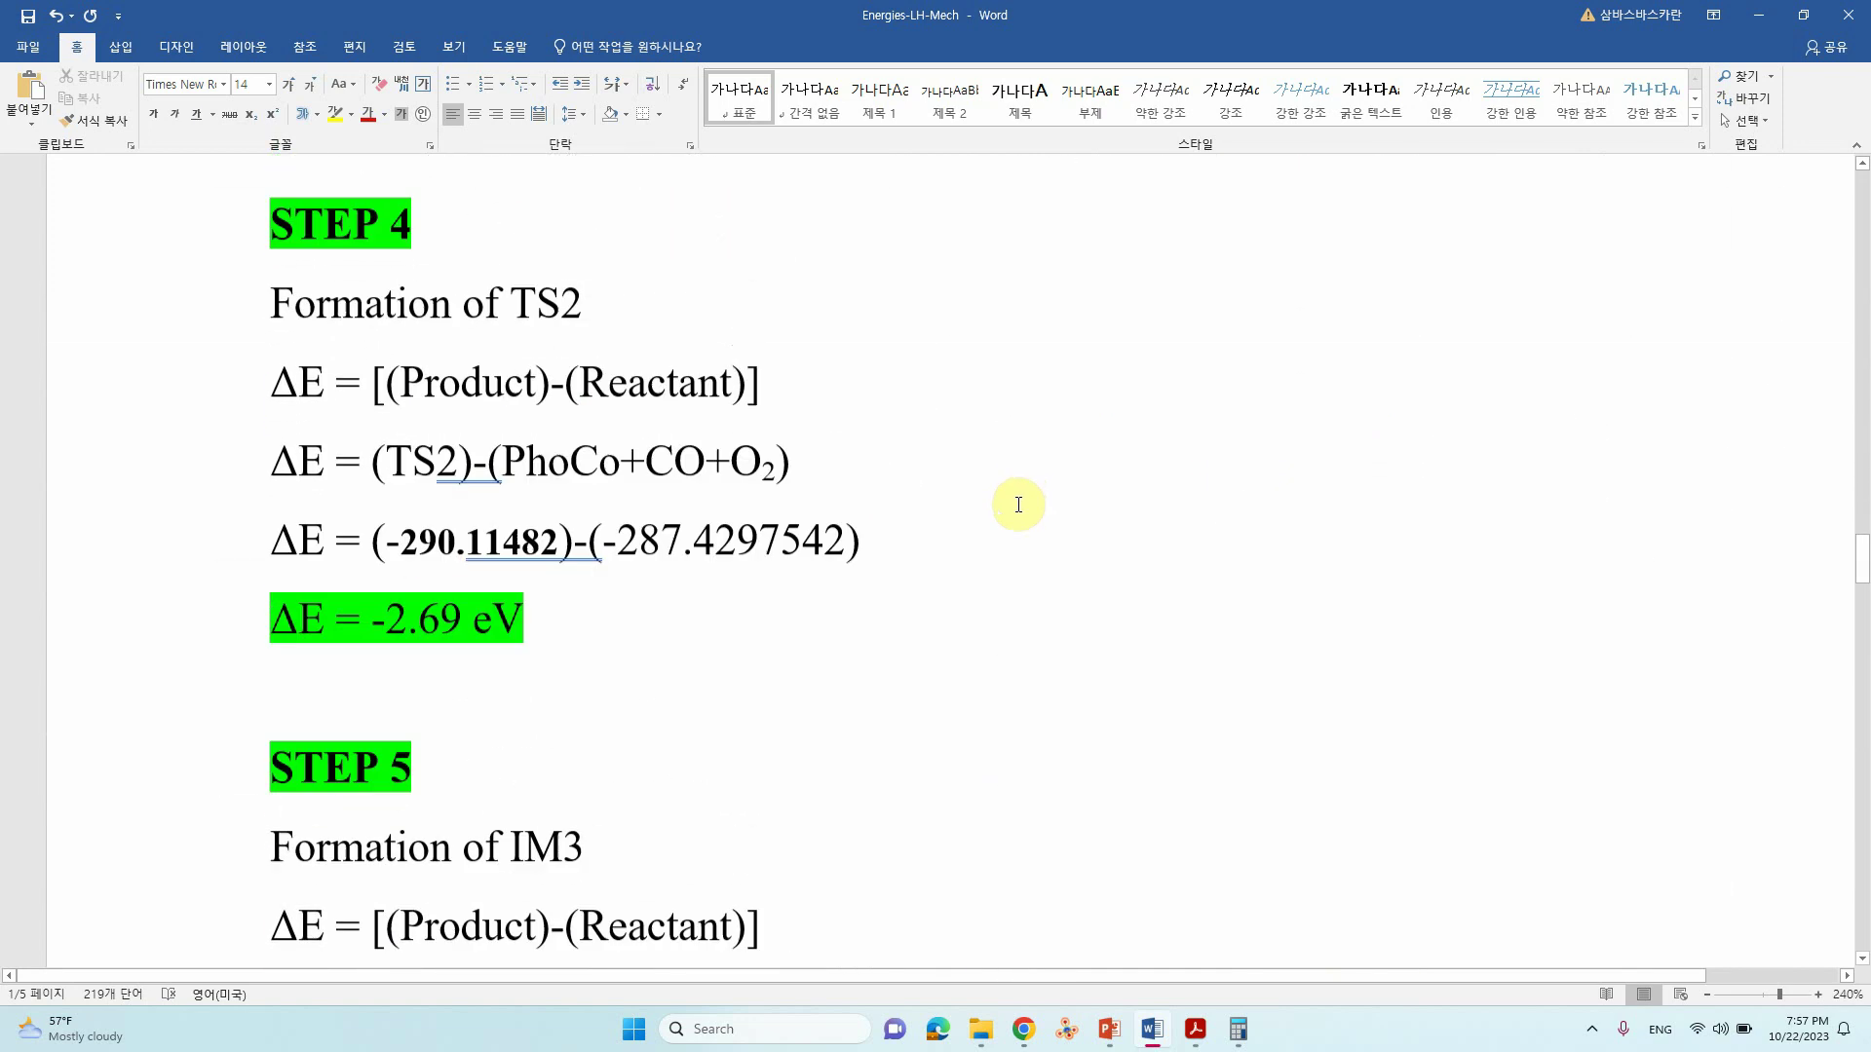
scroll(1016, 519, "down", 4)
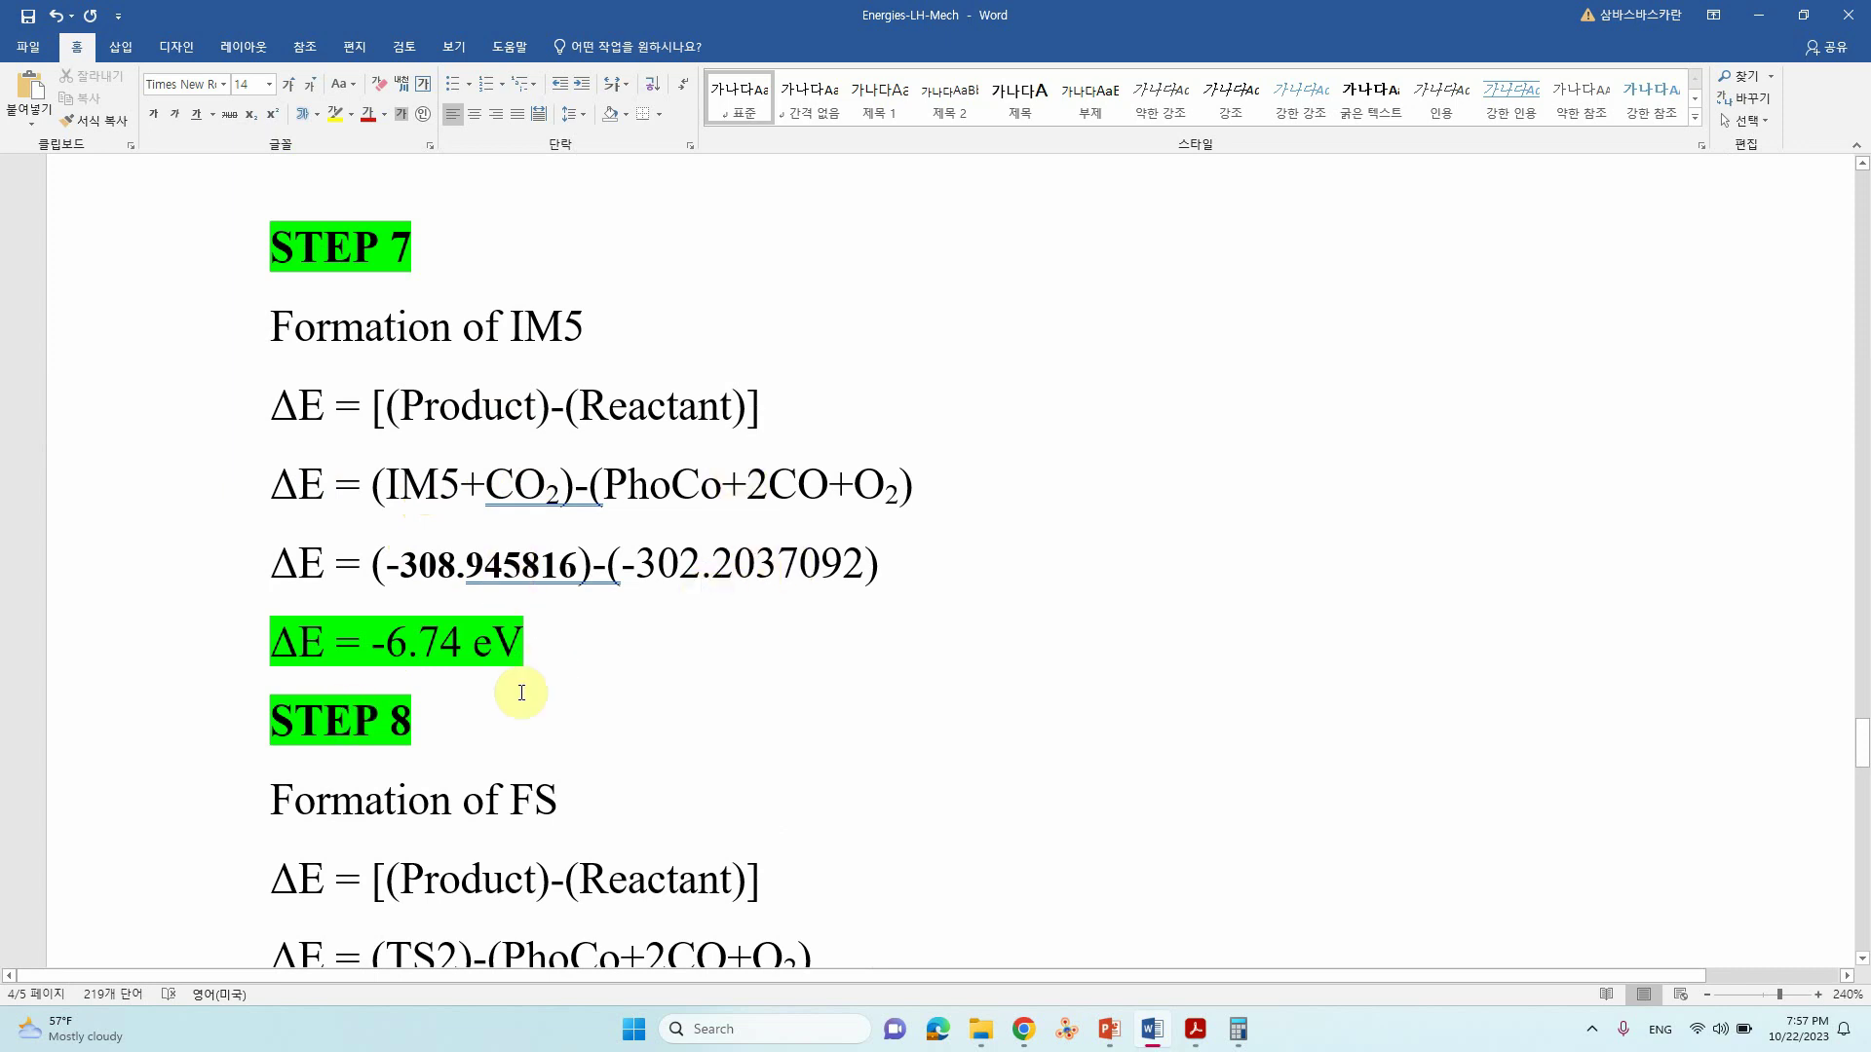
Replace TS2 in the STEP 8 product term for the formation of FS with PhoCo+2CO2, formatting the final 2 as a subscript.
scroll(431, 648, "down", 3)
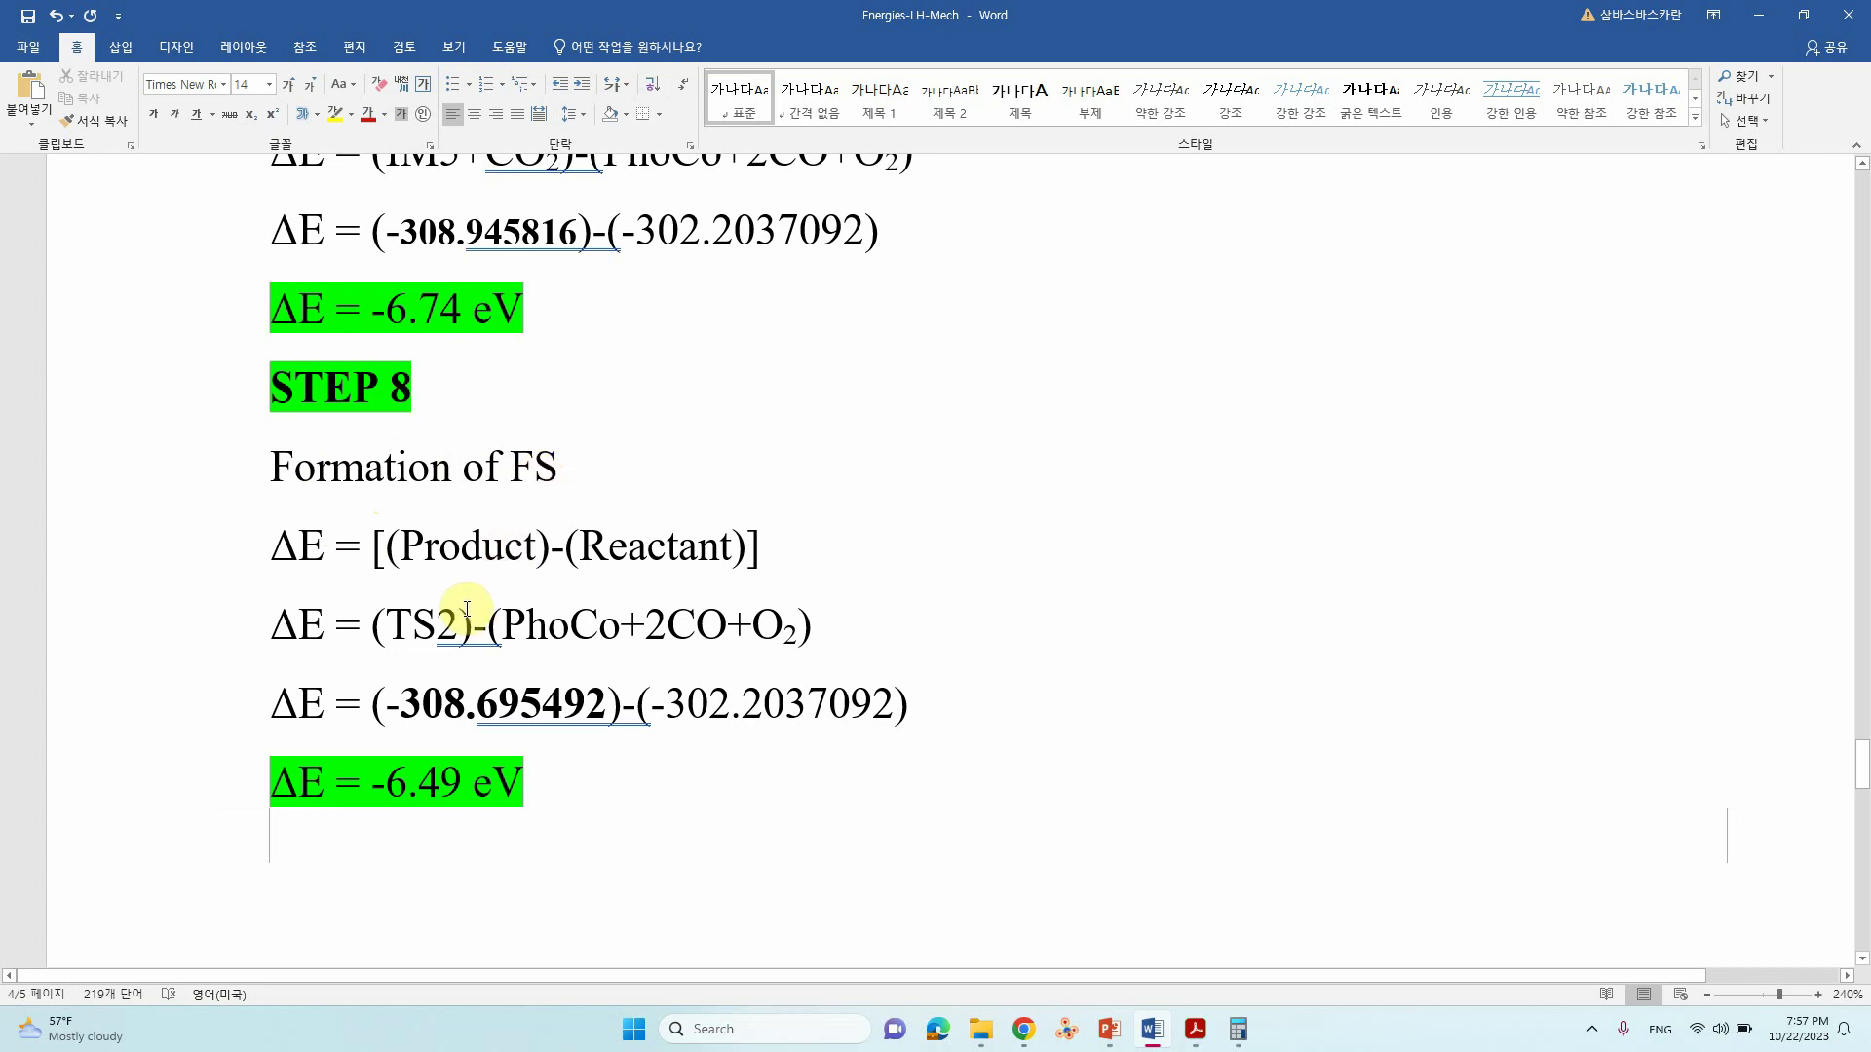
left_click_drag(457, 620, 414, 620)
scroll(422, 614, "down", 8)
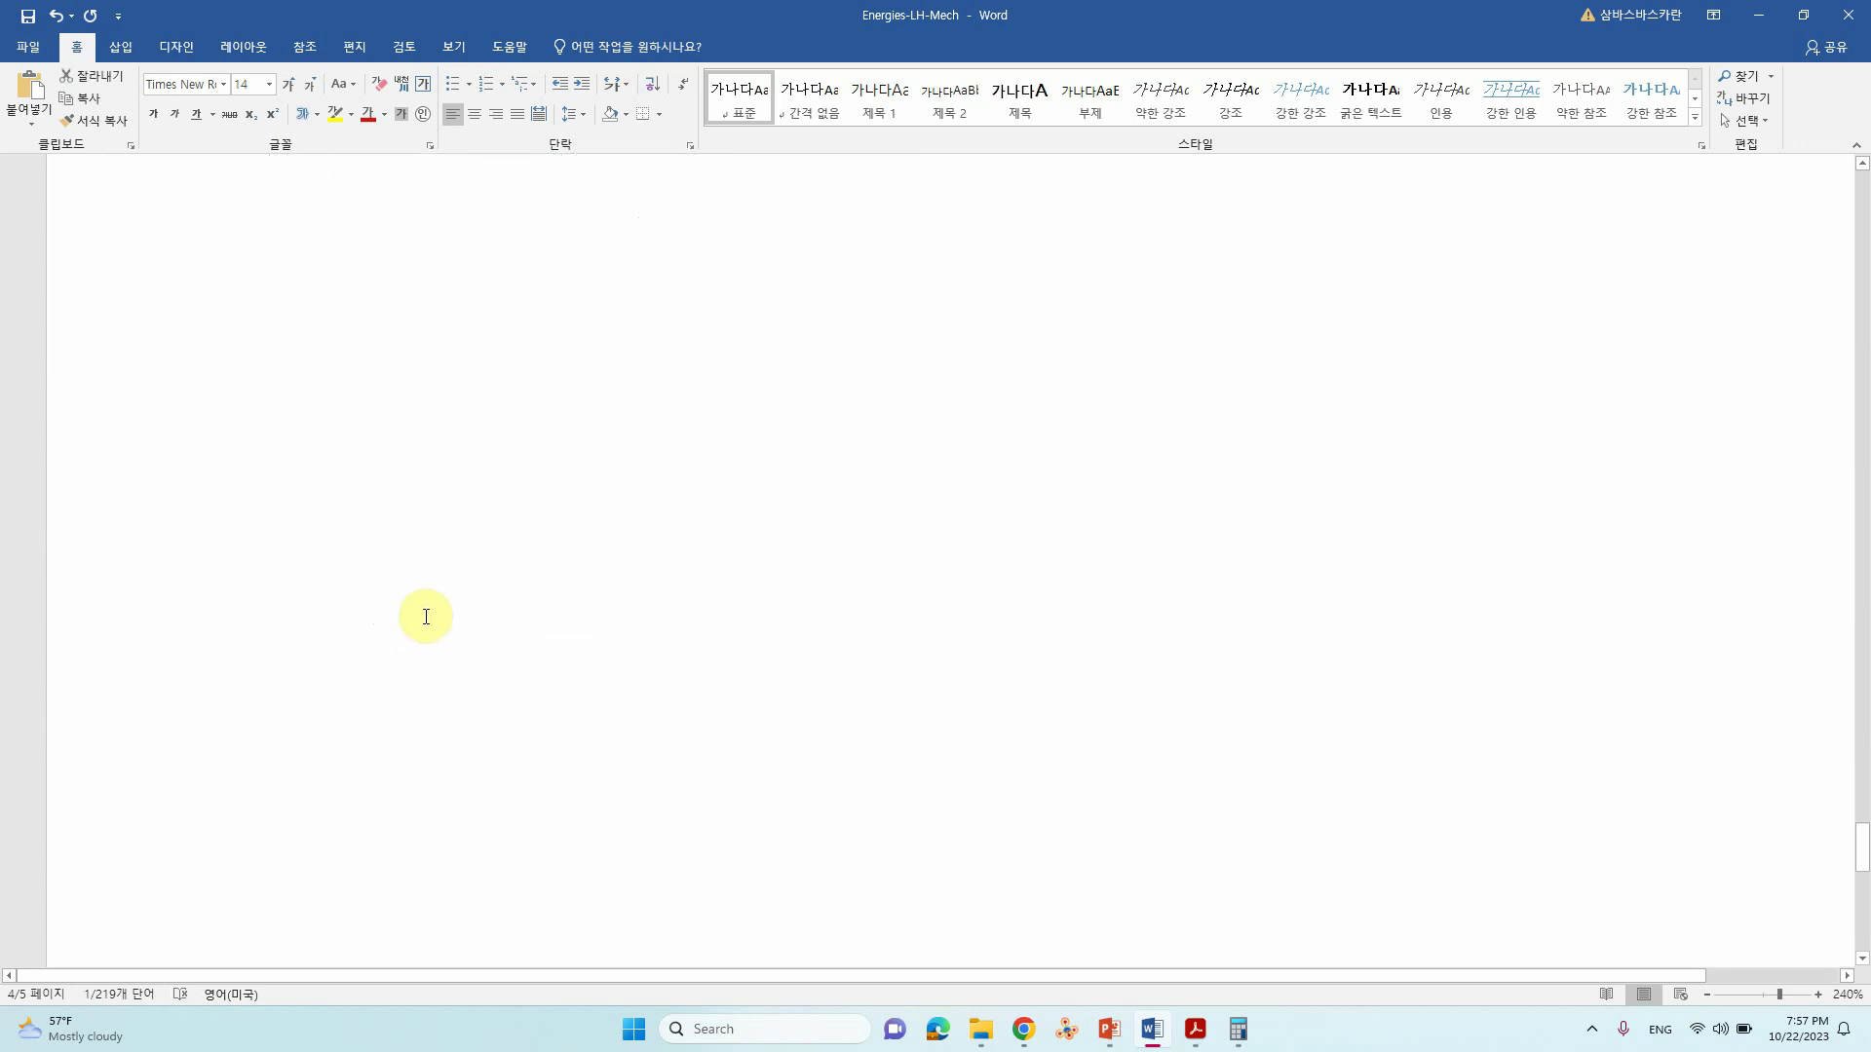
scroll(422, 614, "up", 7)
scroll(425, 622, "up", 1)
key("BackSpace")
key("BackSpace")
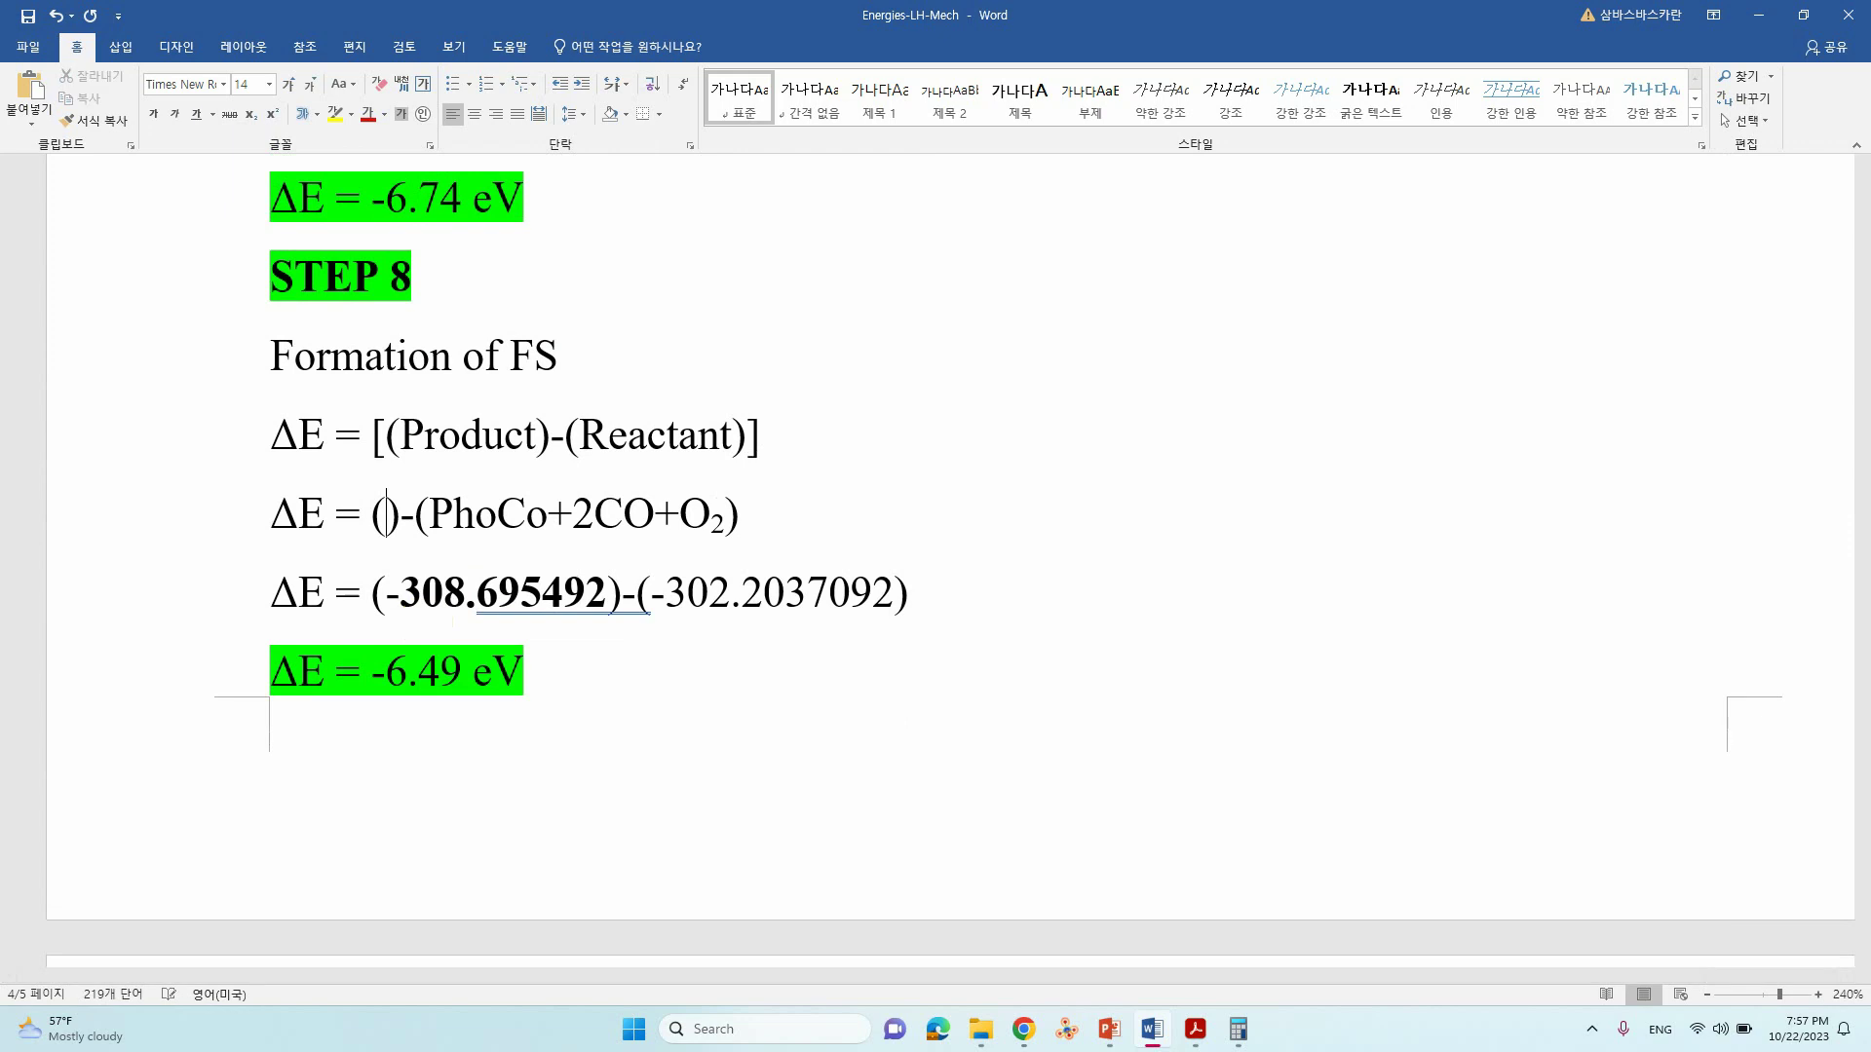
type("PhoC")
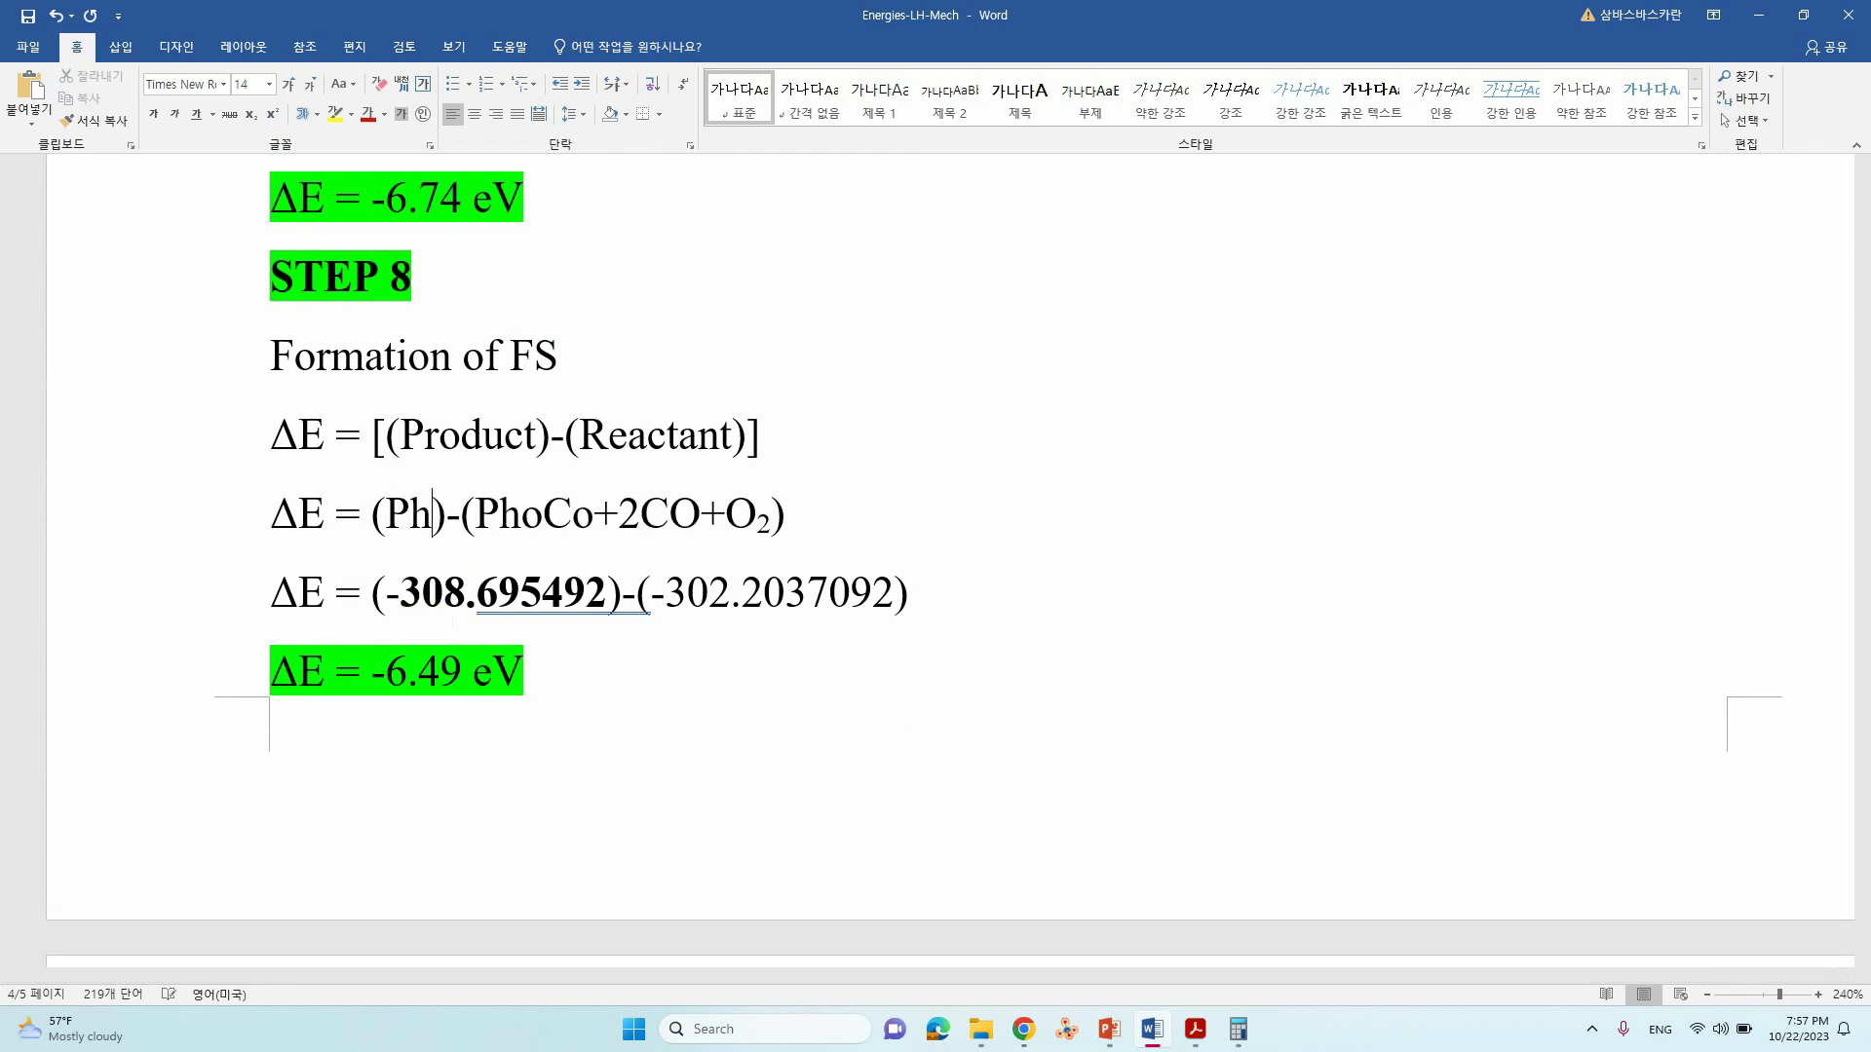
type("o+")
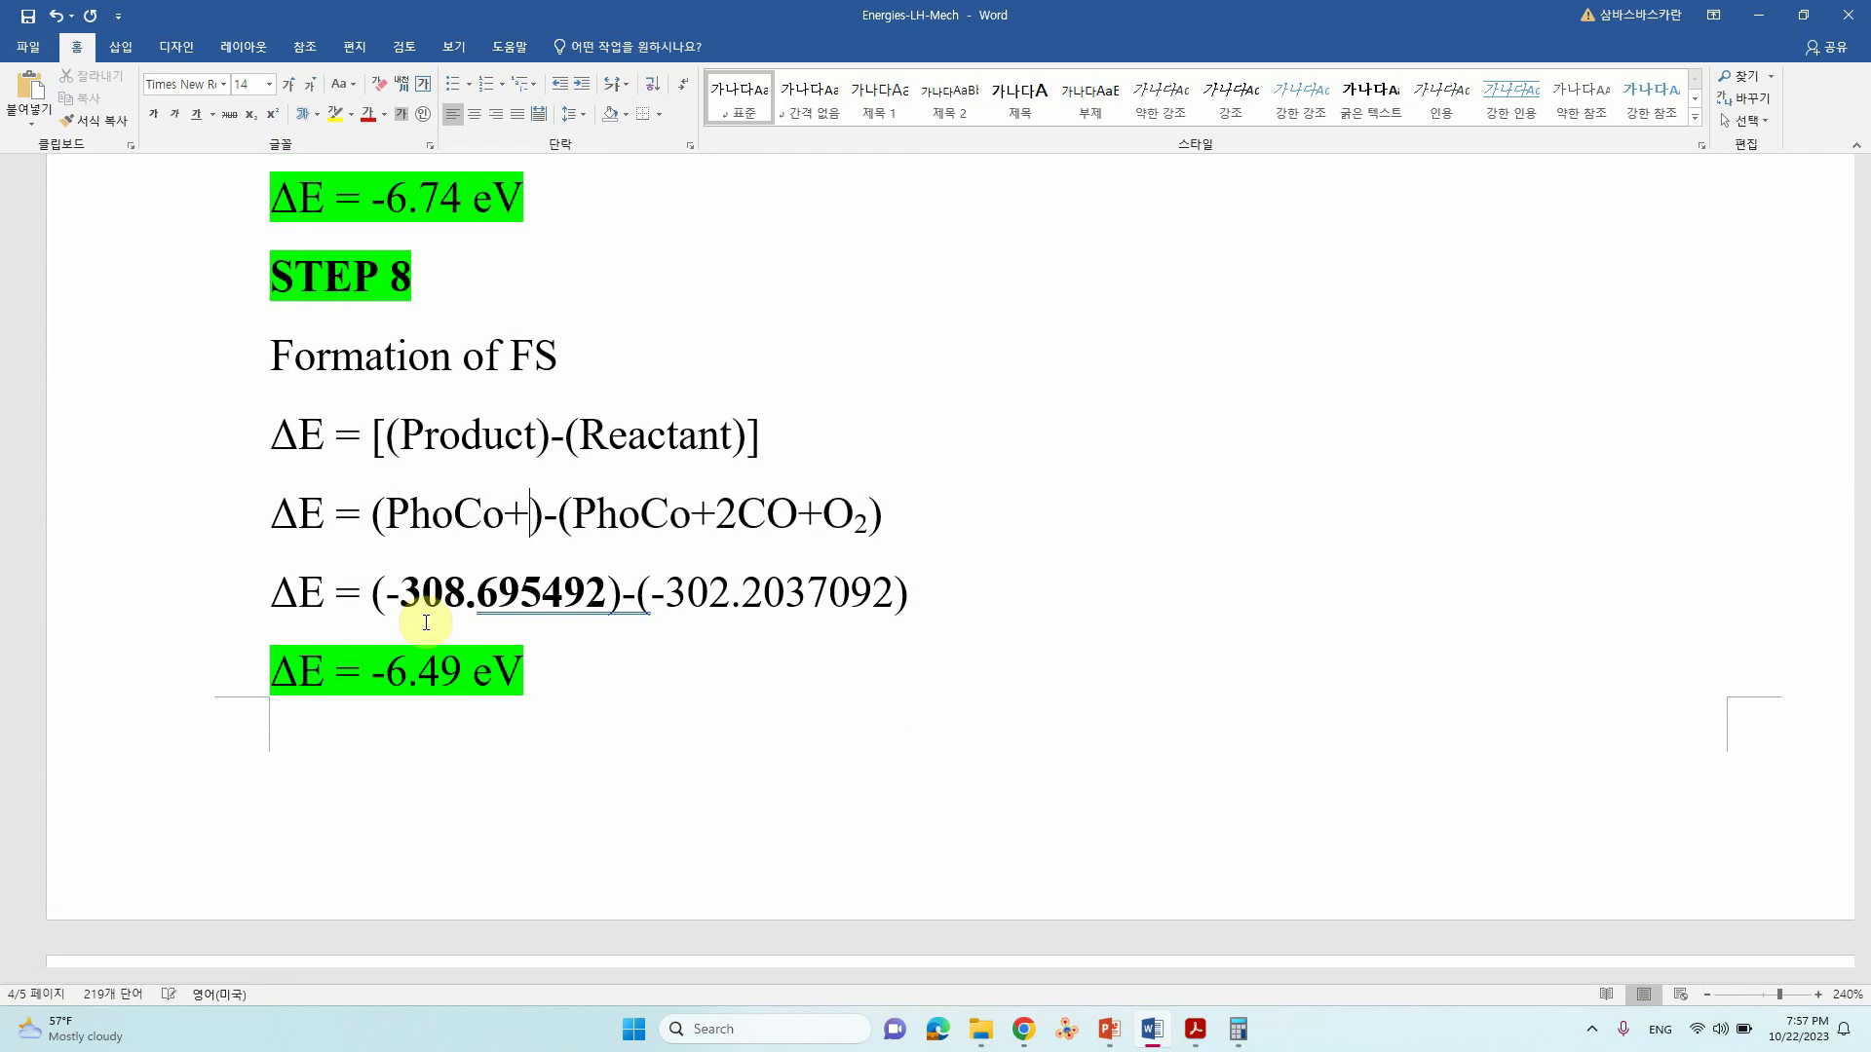
type("2CO2")
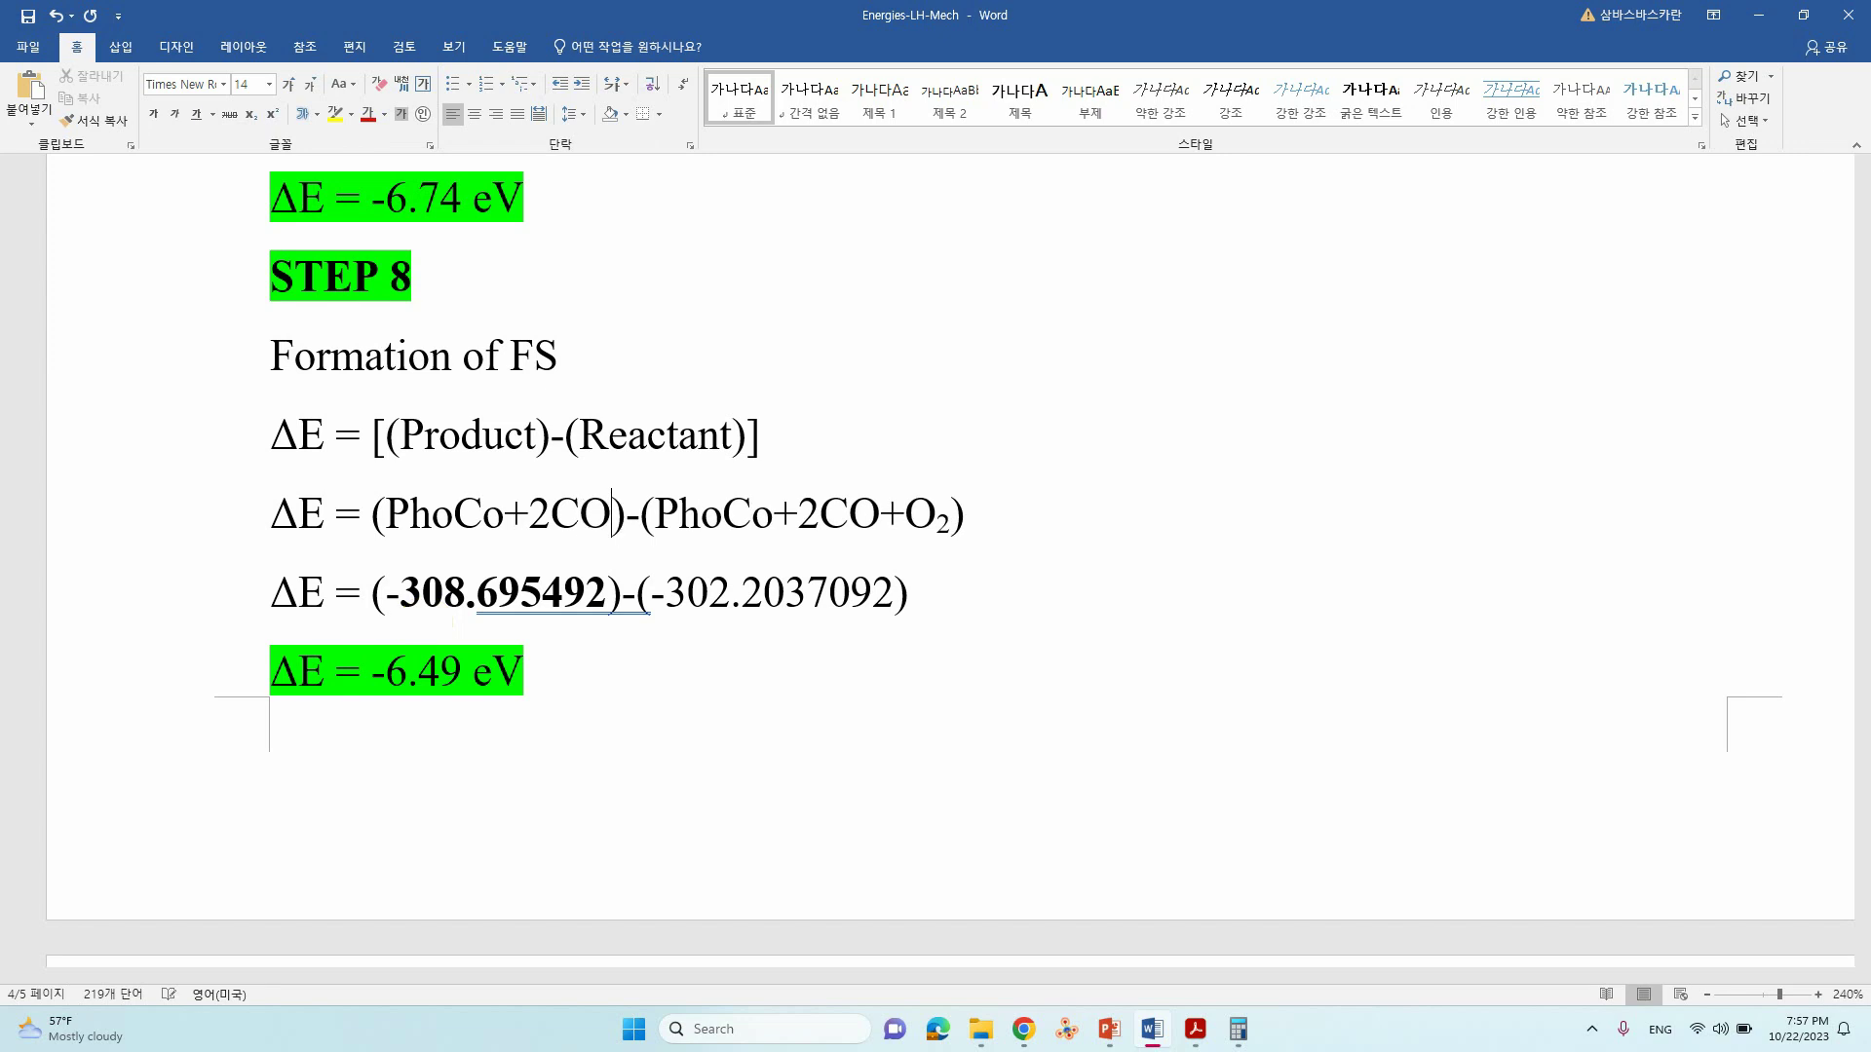
key("shift+Left")
key("ctrl+equal")
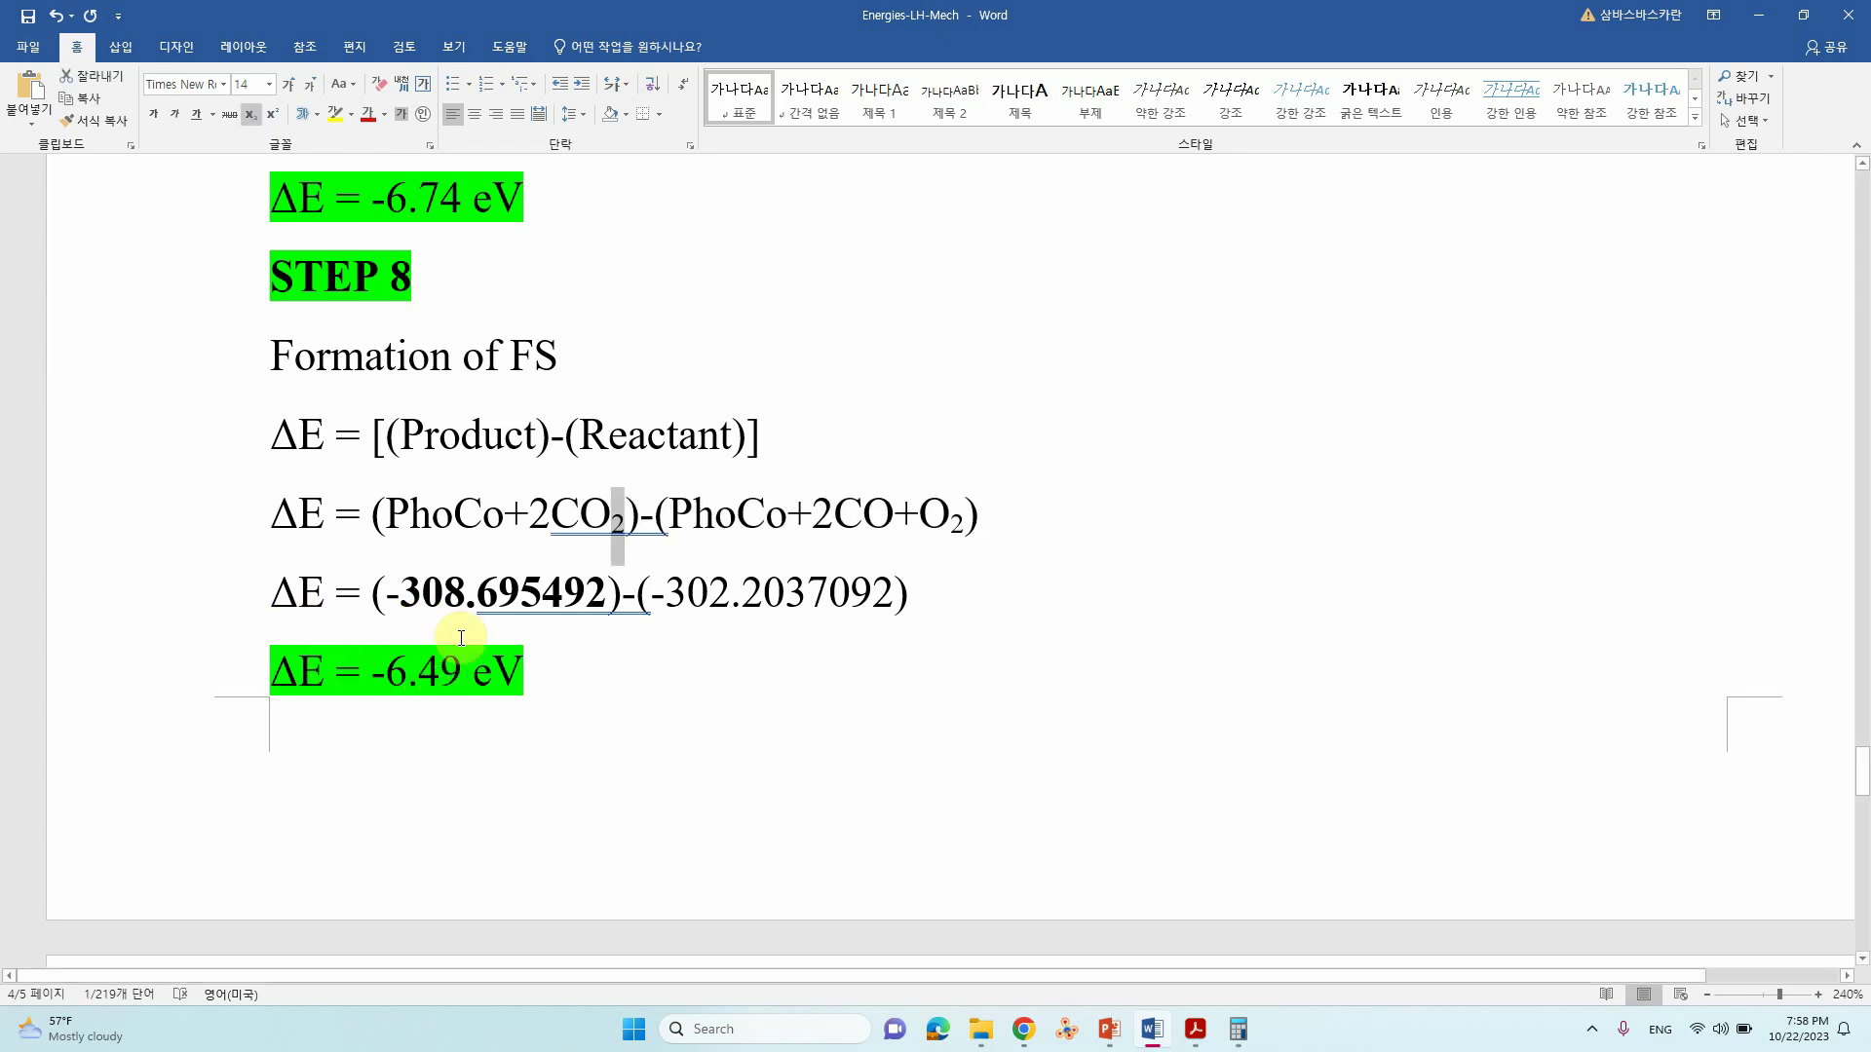
Check the STEP 8 calculation for FS, comparing its product and reactant terms with the STEP 6 and STEP 7 calculations.
left_click(553, 531)
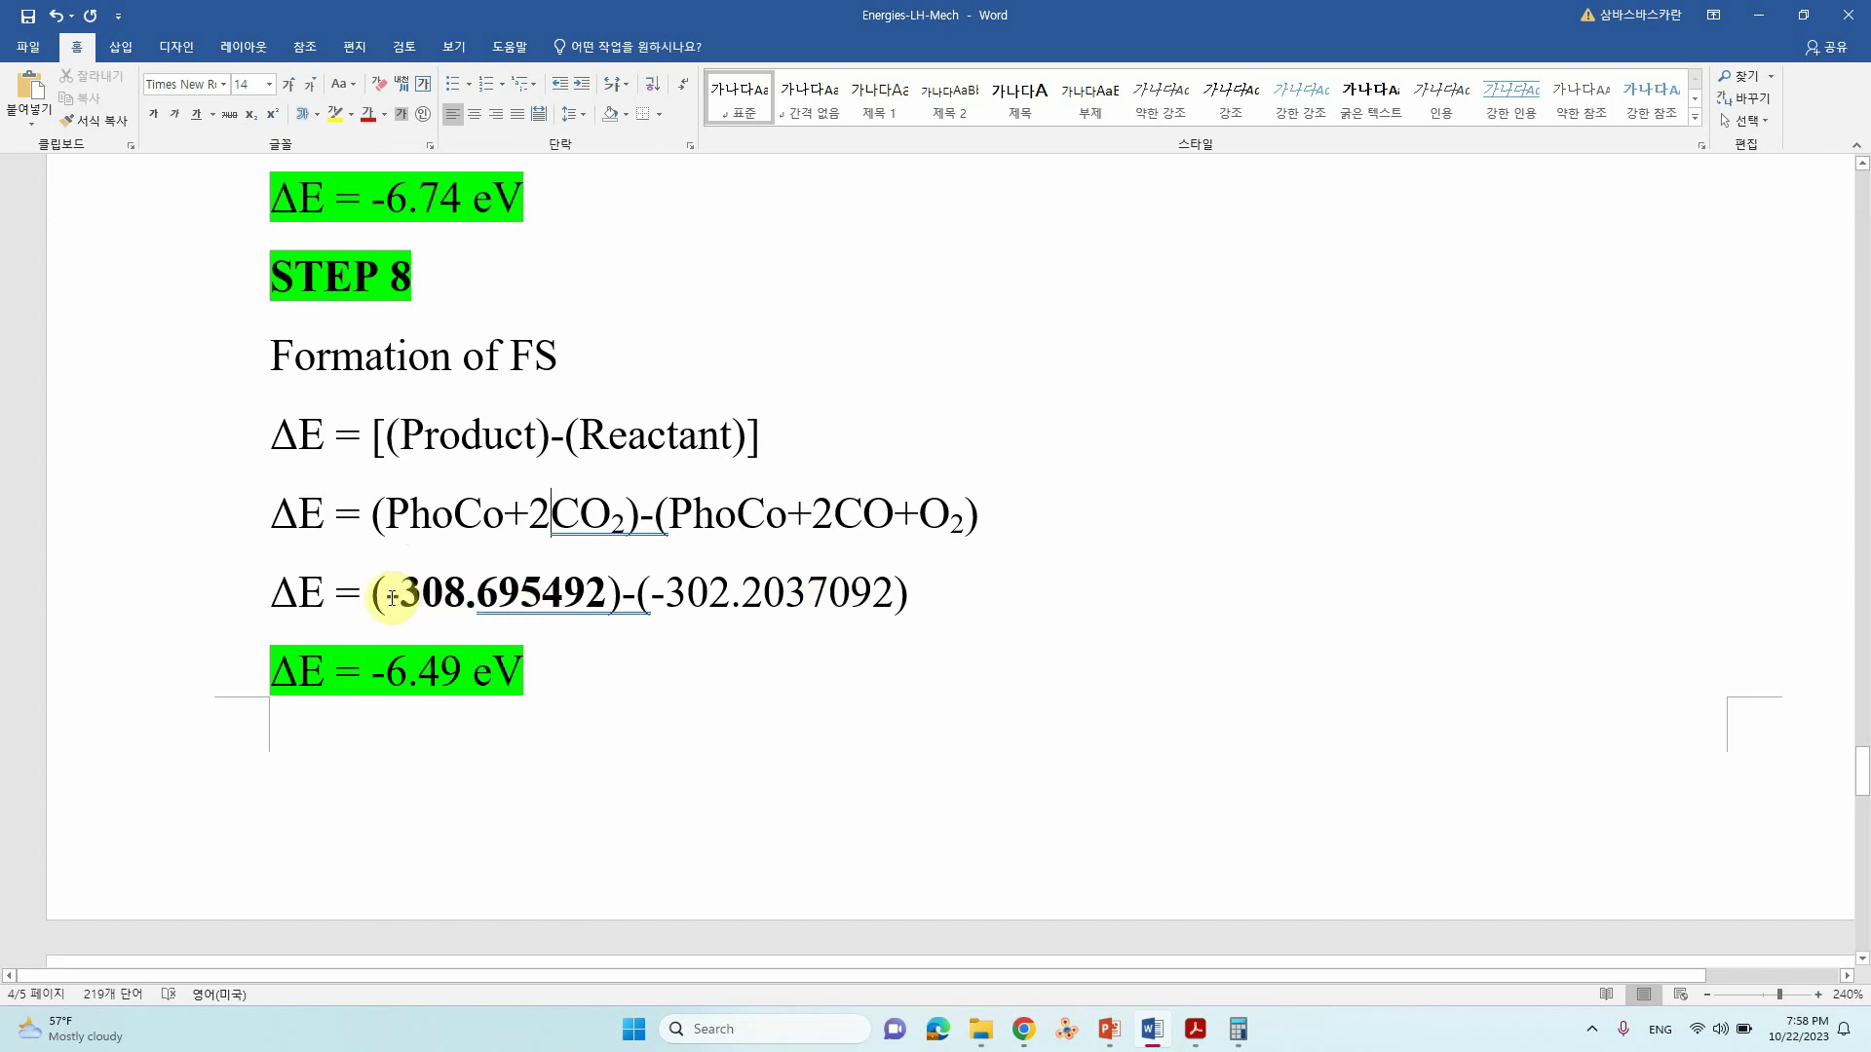
left_click(441, 677)
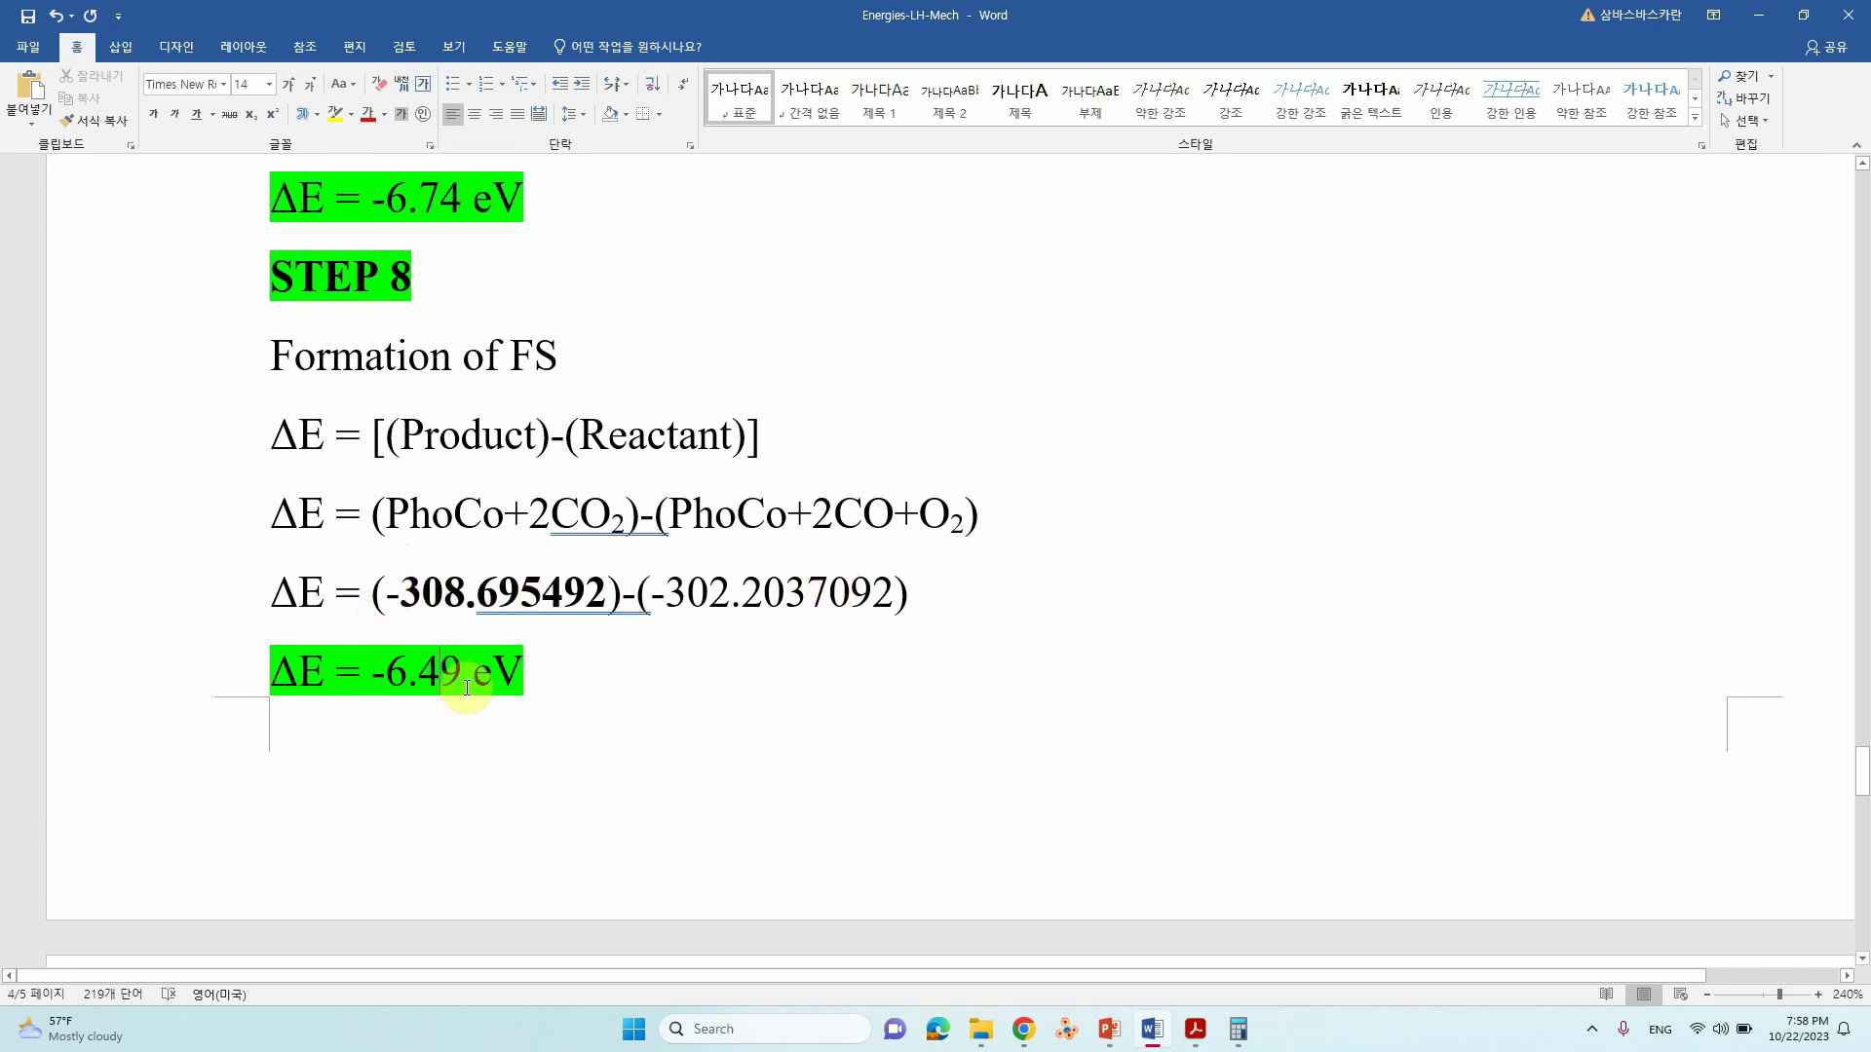
scroll(493, 669, "up", 10)
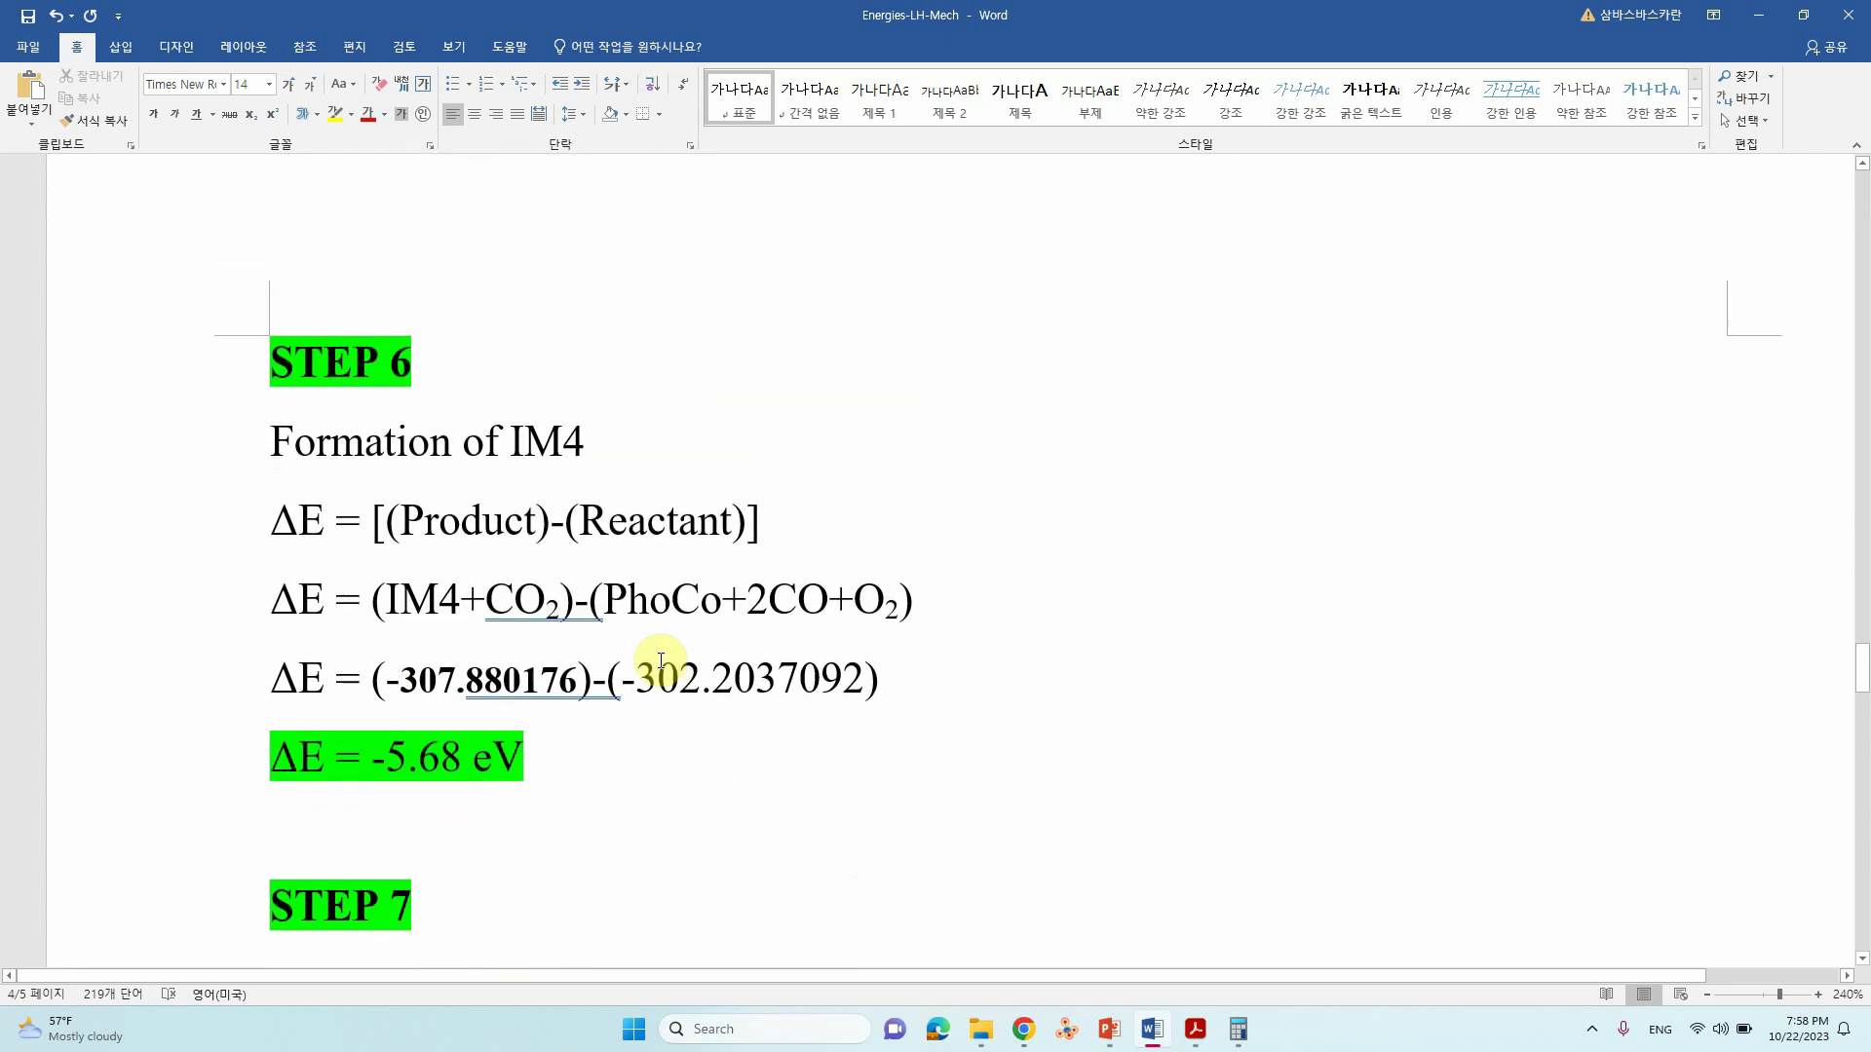
scroll(678, 669, "down", 10)
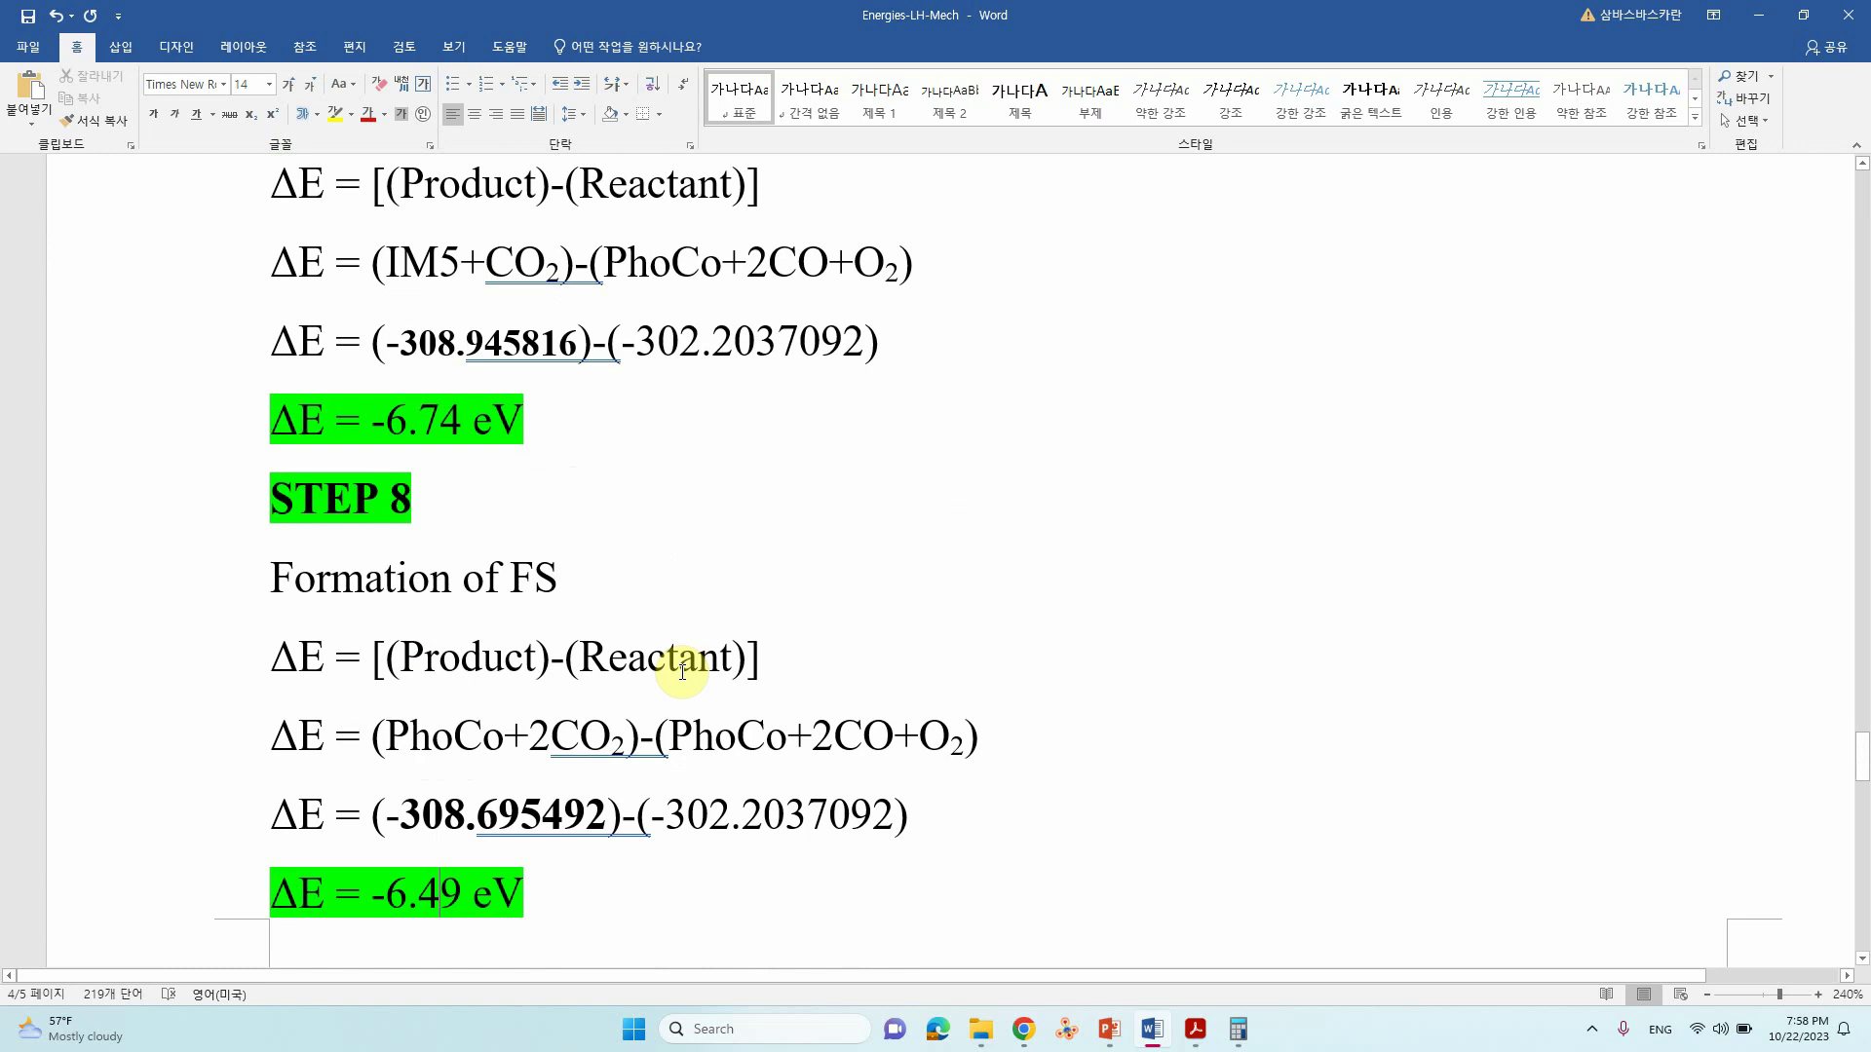
scroll(999, 590, "up", 10)
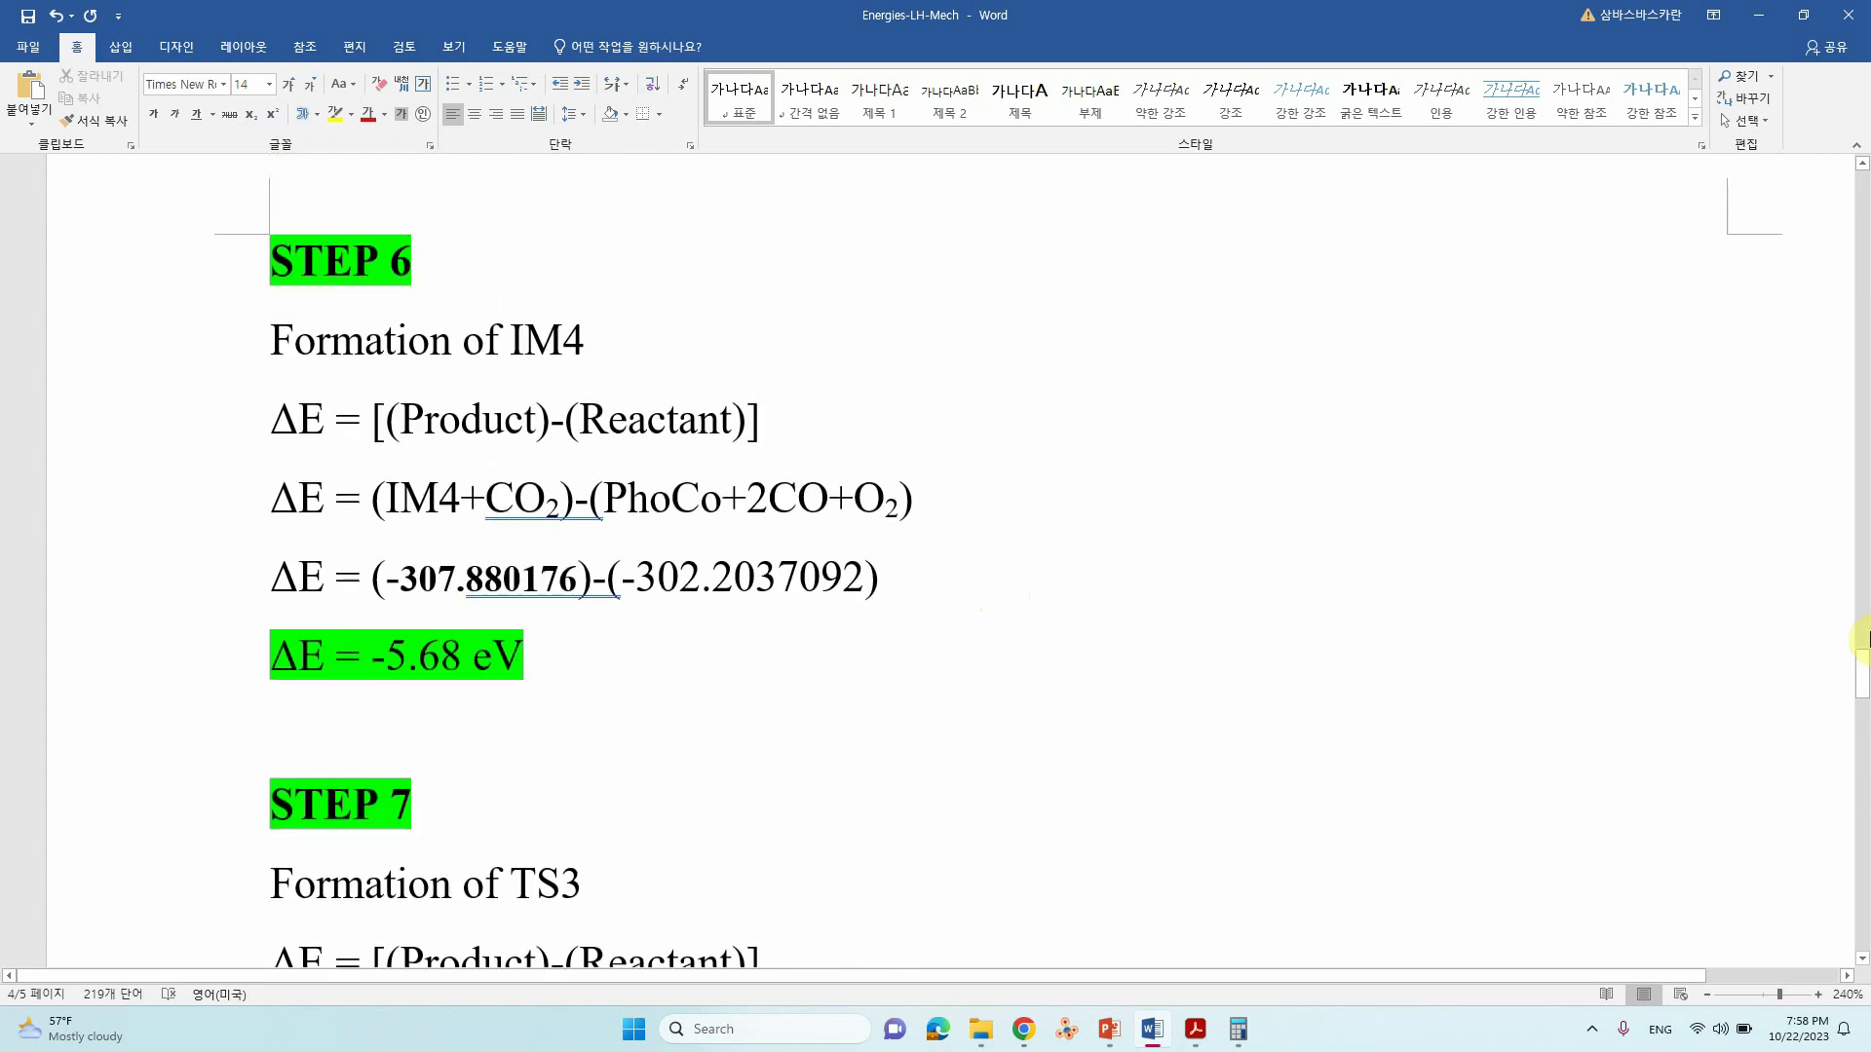
Review the Reaction energy Calculation table, examining the bracketed barrier values for TS1, TS2 and TS3.
left_click_drag(1865, 670, 1866, 374)
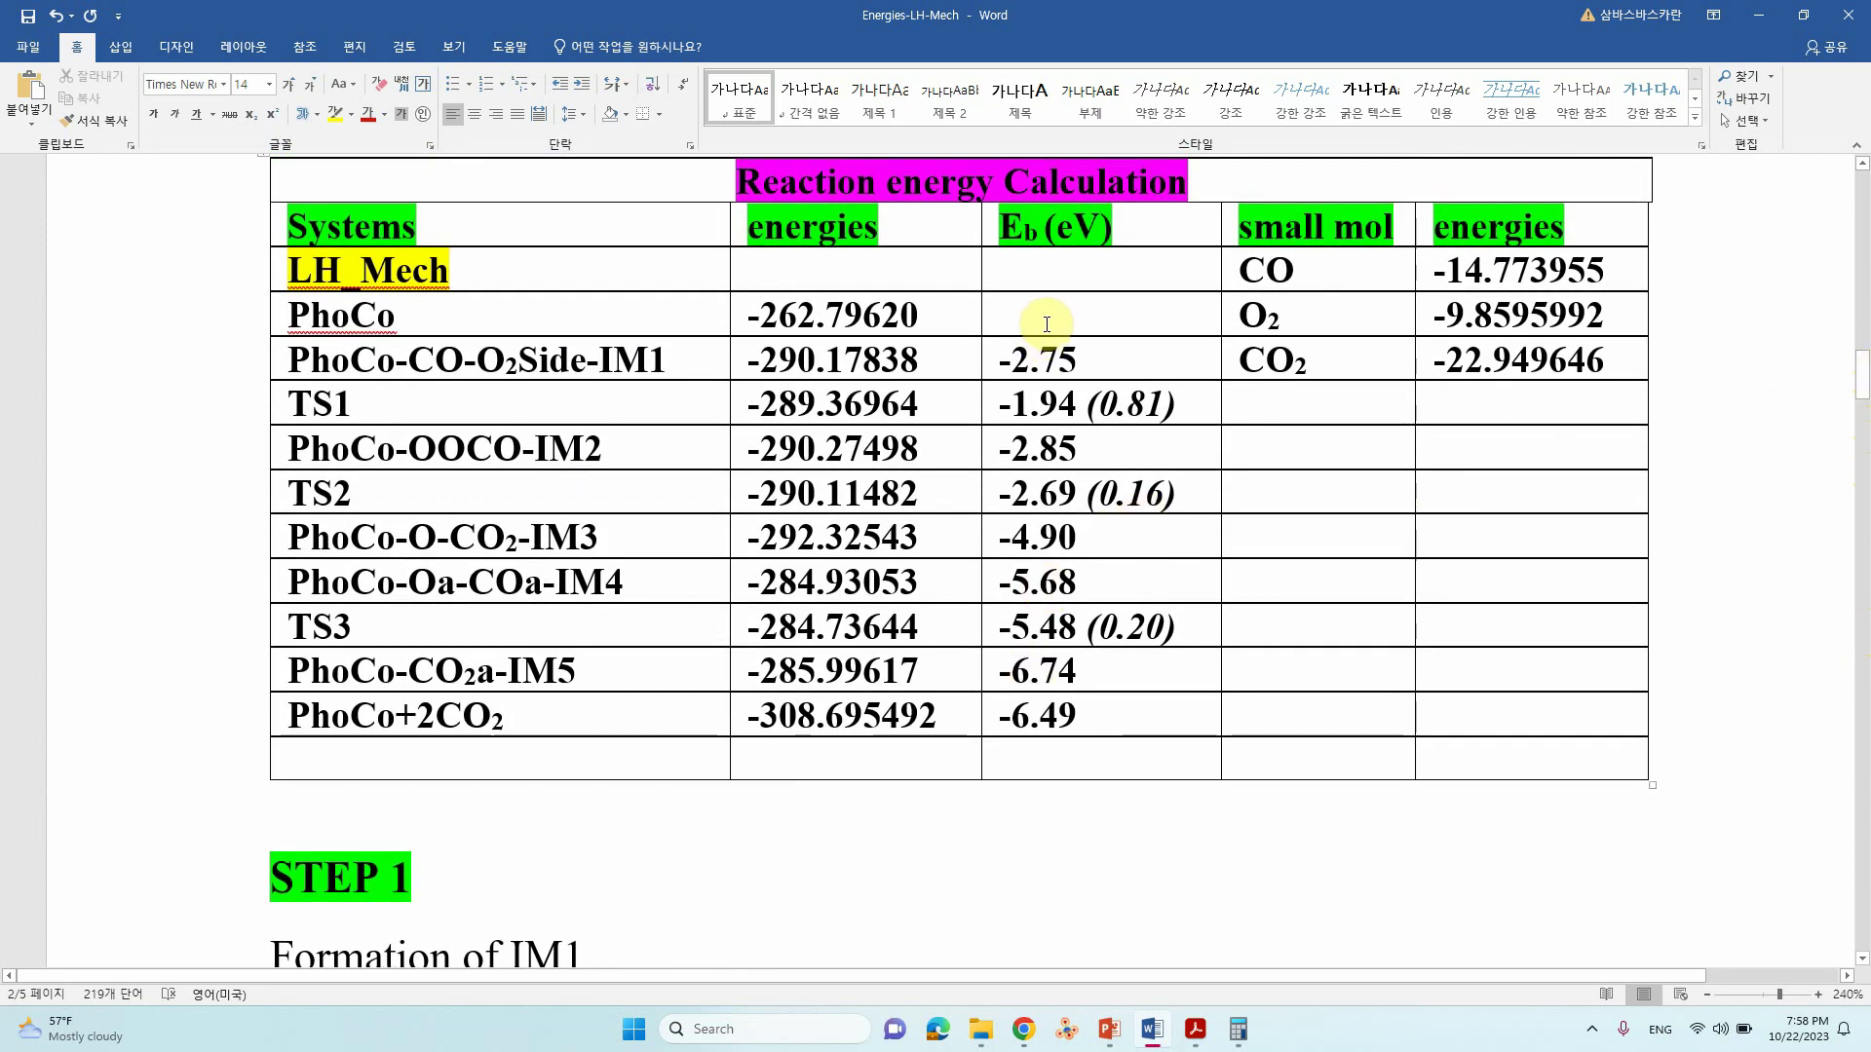
scroll(1062, 394, "up", 3)
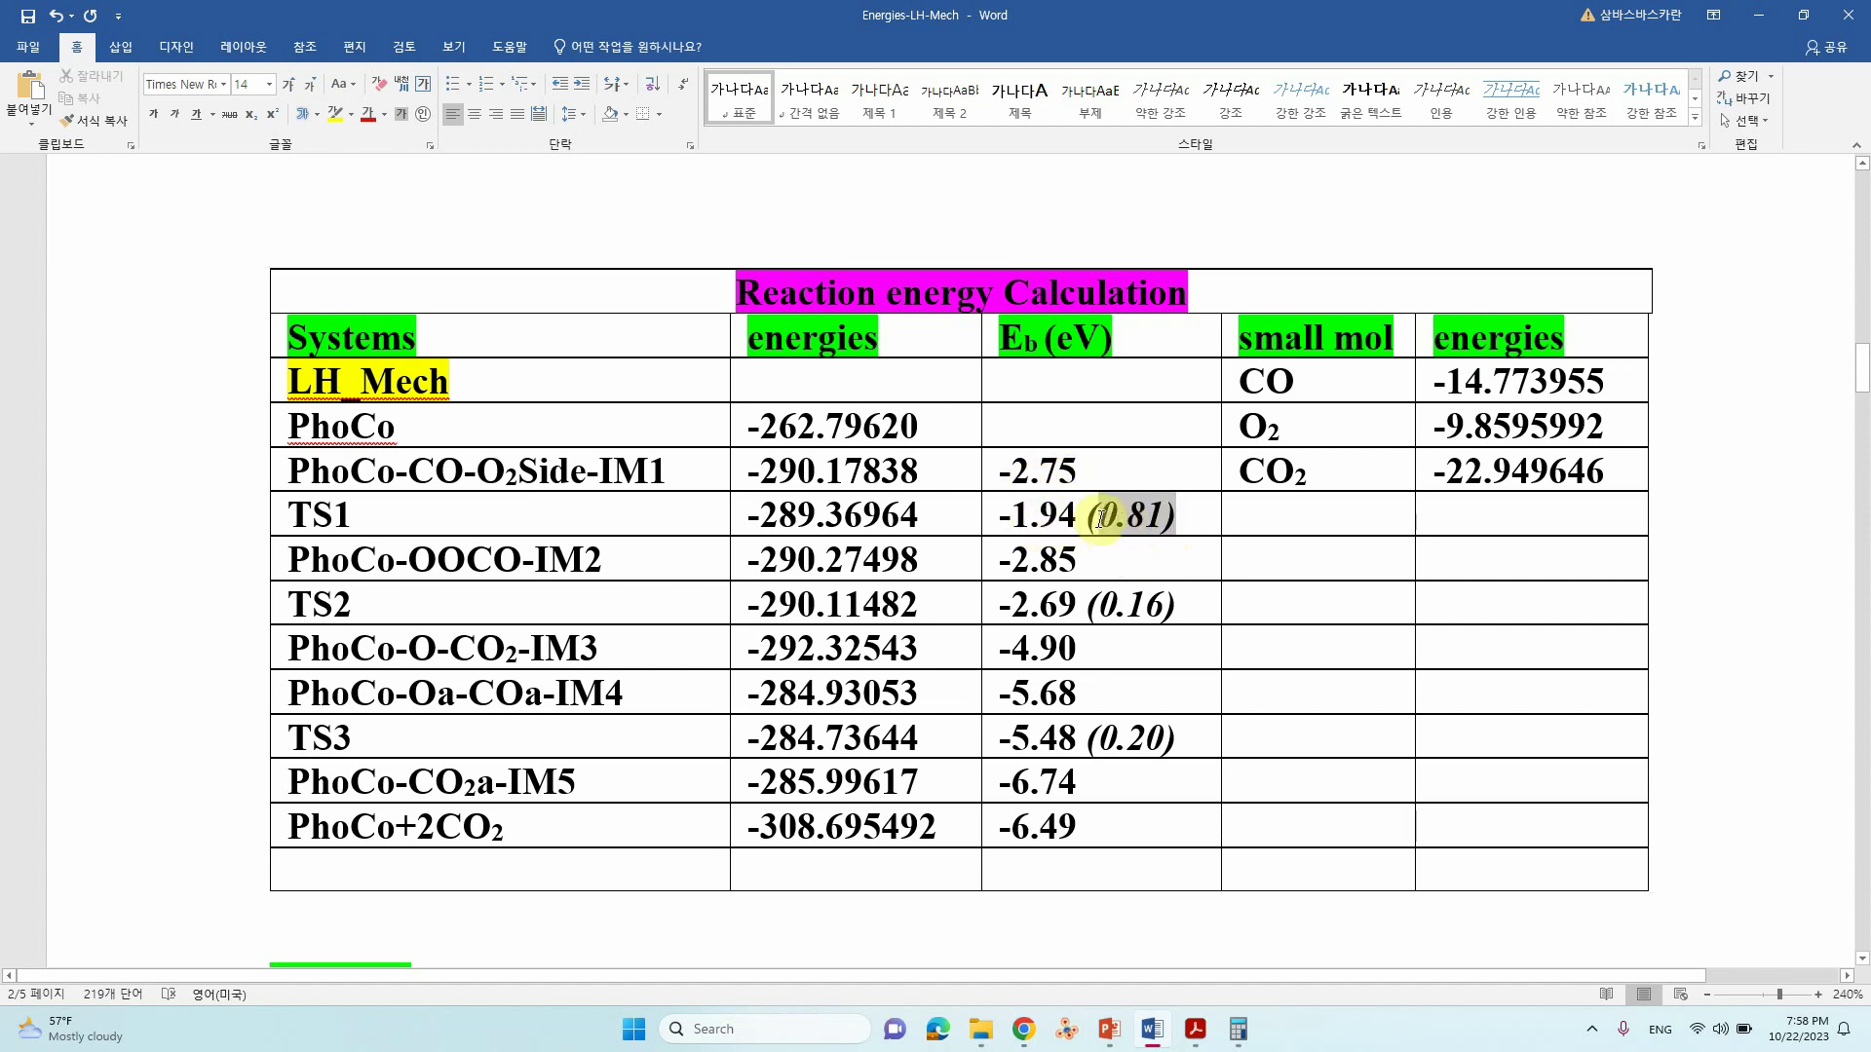
left_click_drag(1174, 524, 1101, 526)
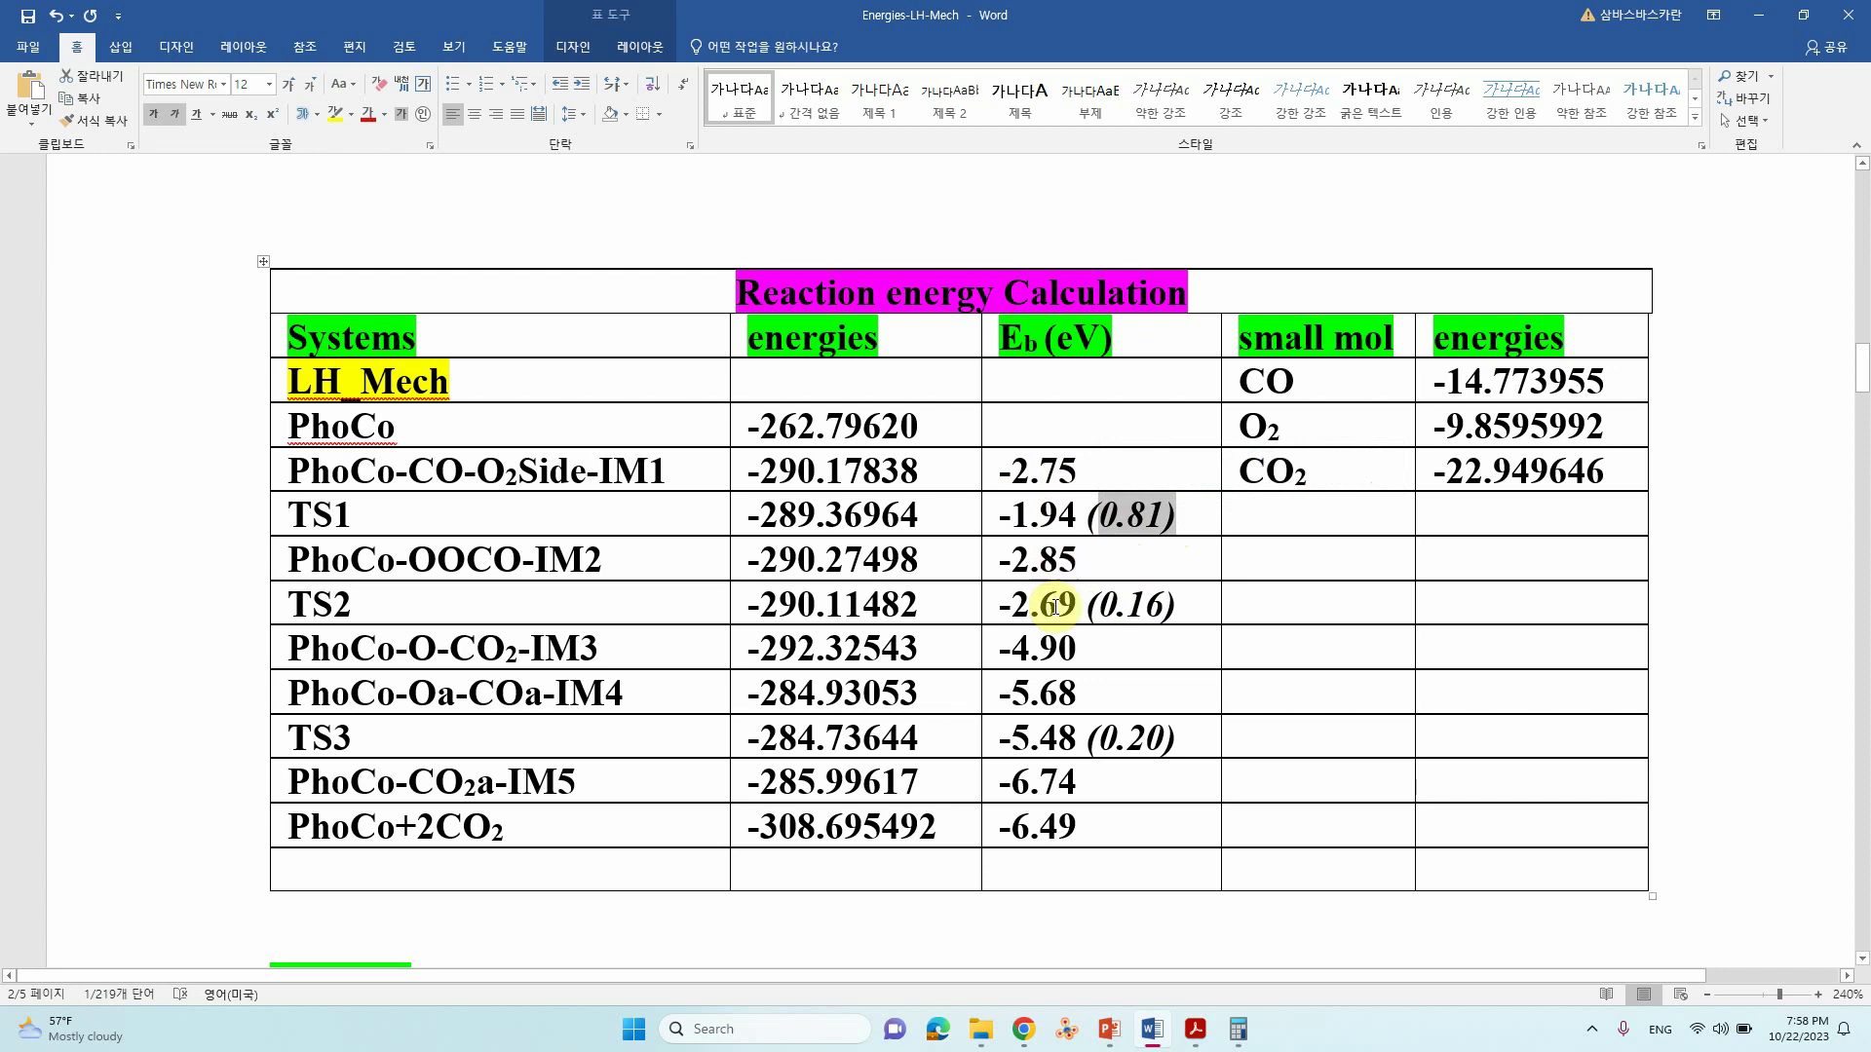
left_click_drag(1186, 610, 1099, 607)
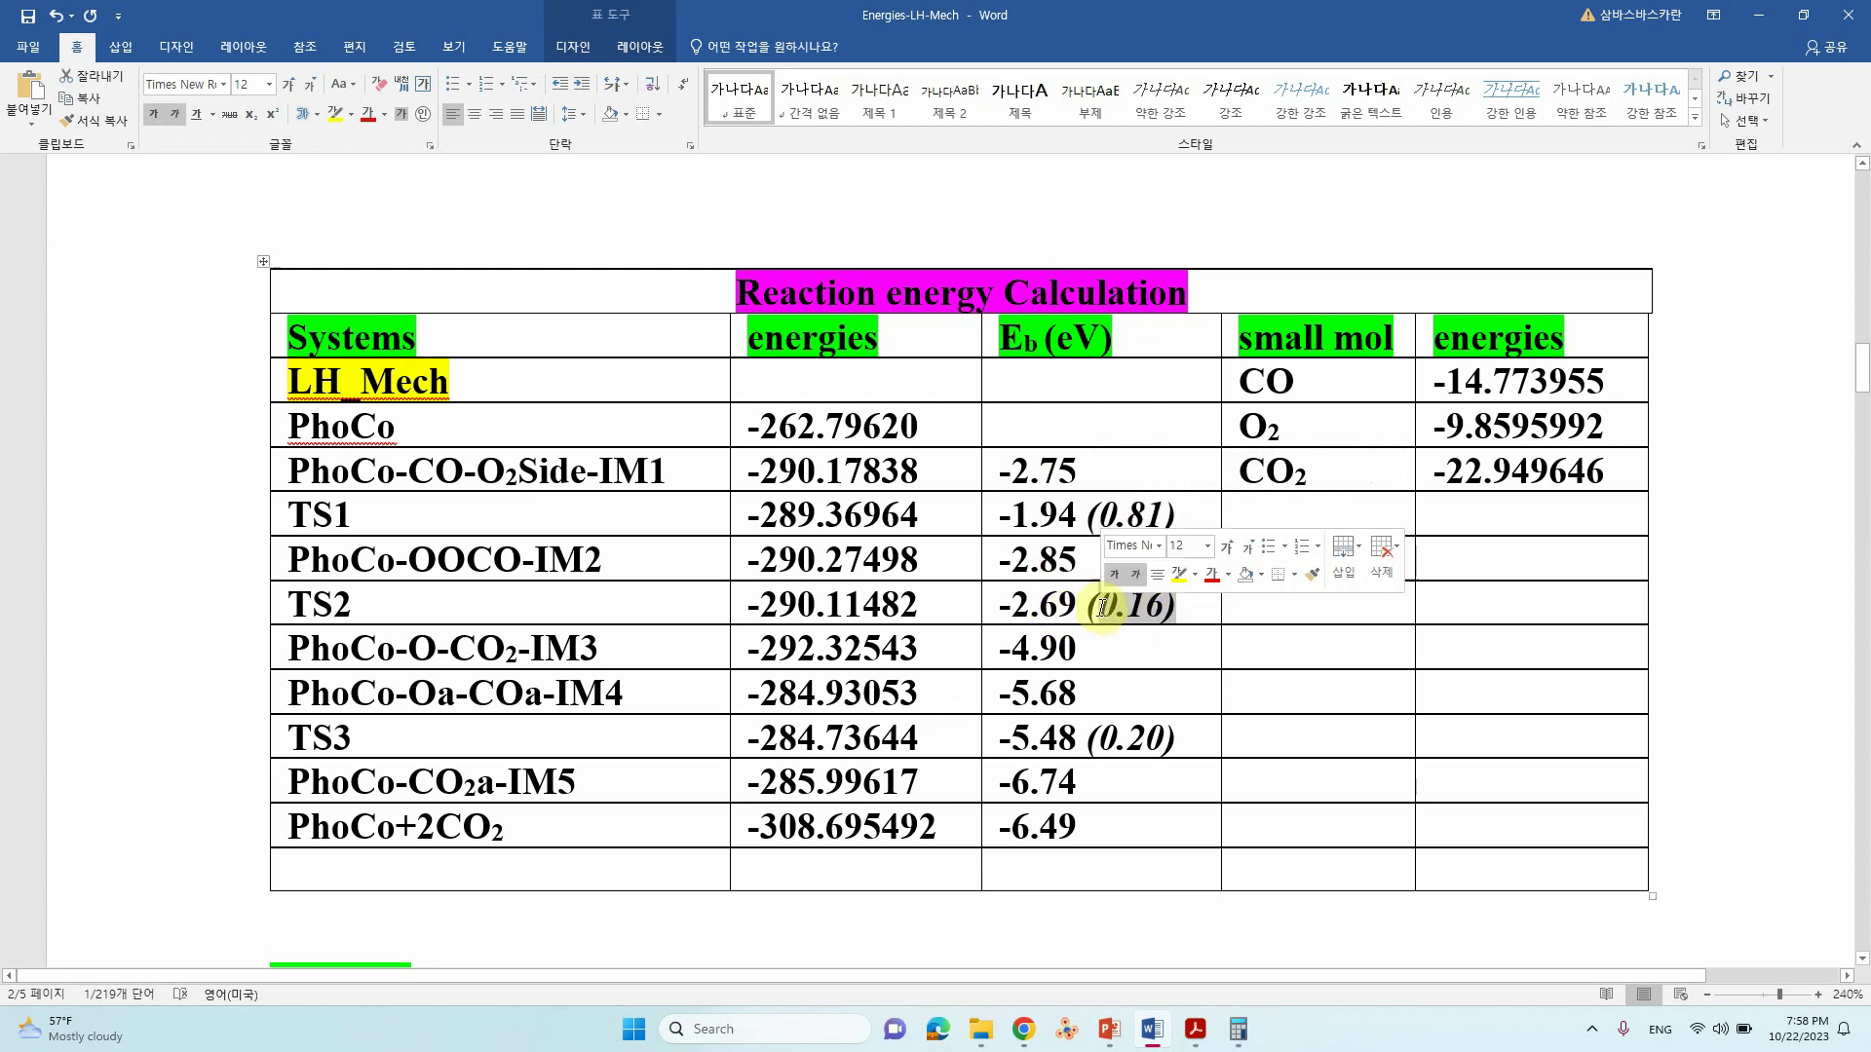
left_click_drag(1178, 746, 1096, 743)
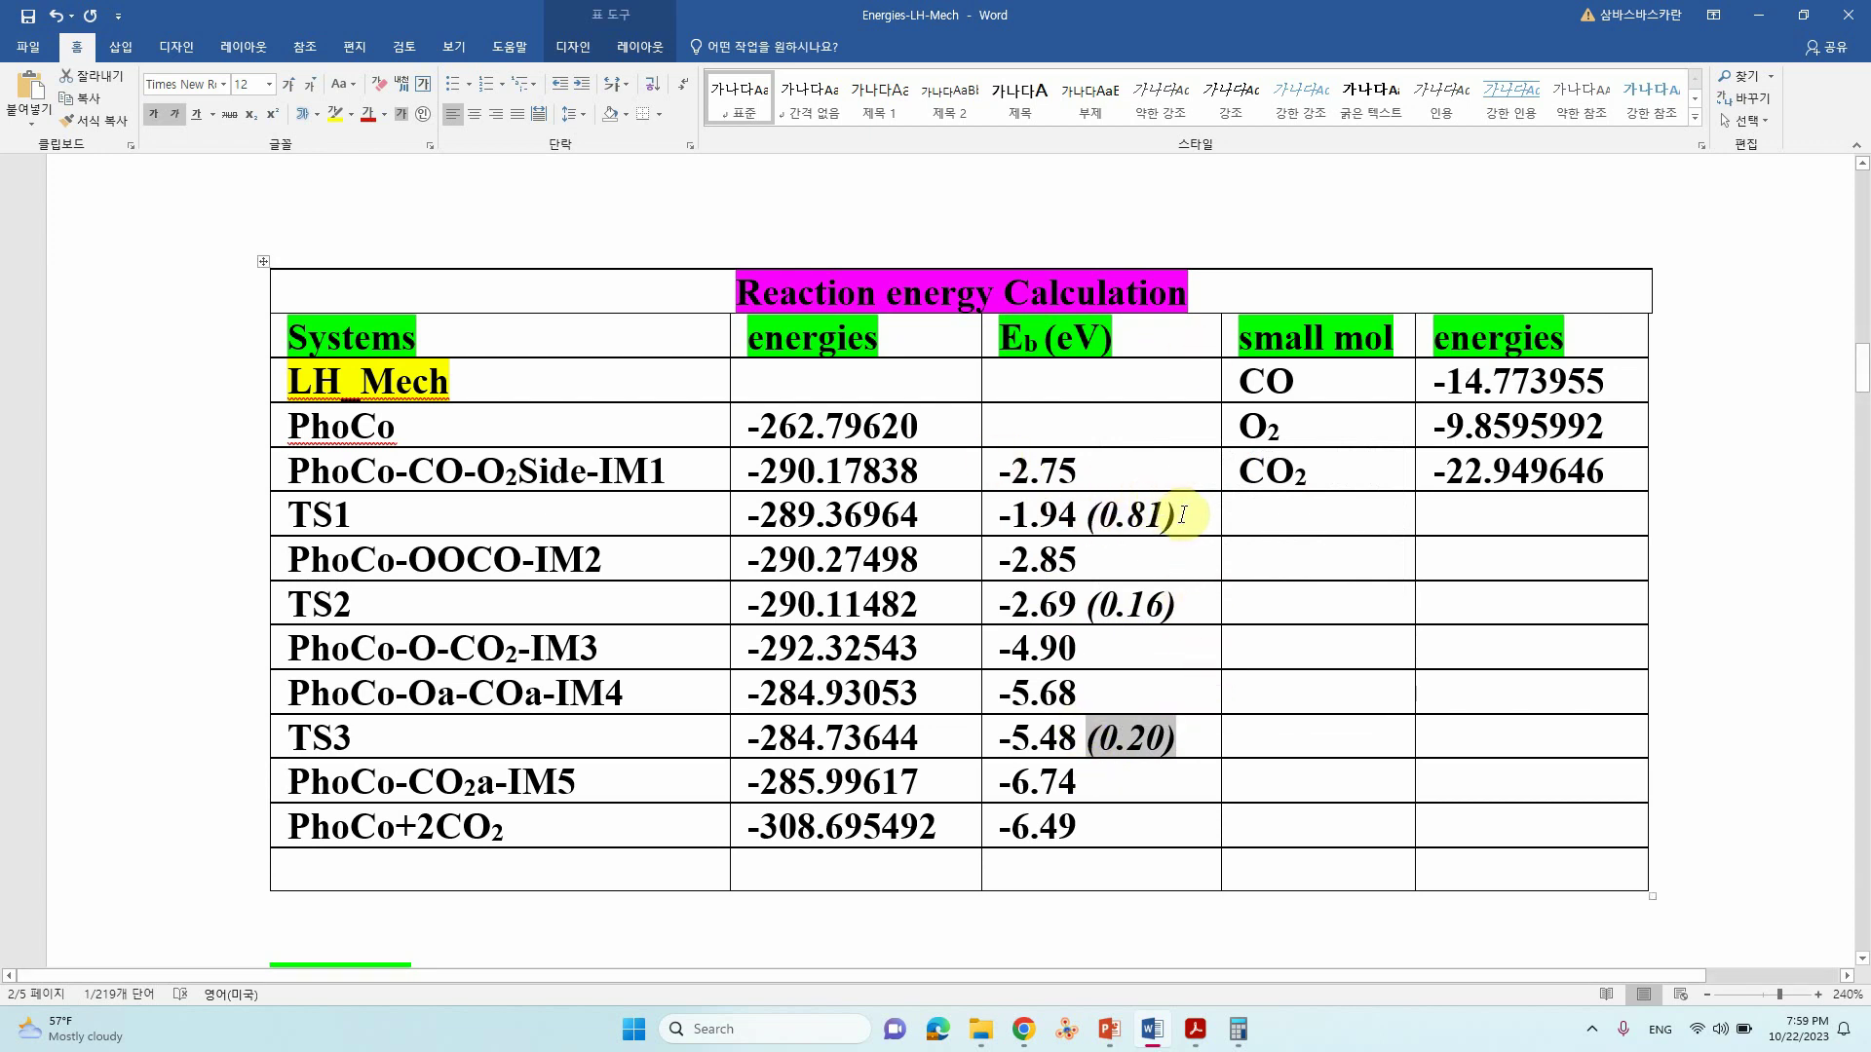
left_click_drag(1179, 514, 1088, 515)
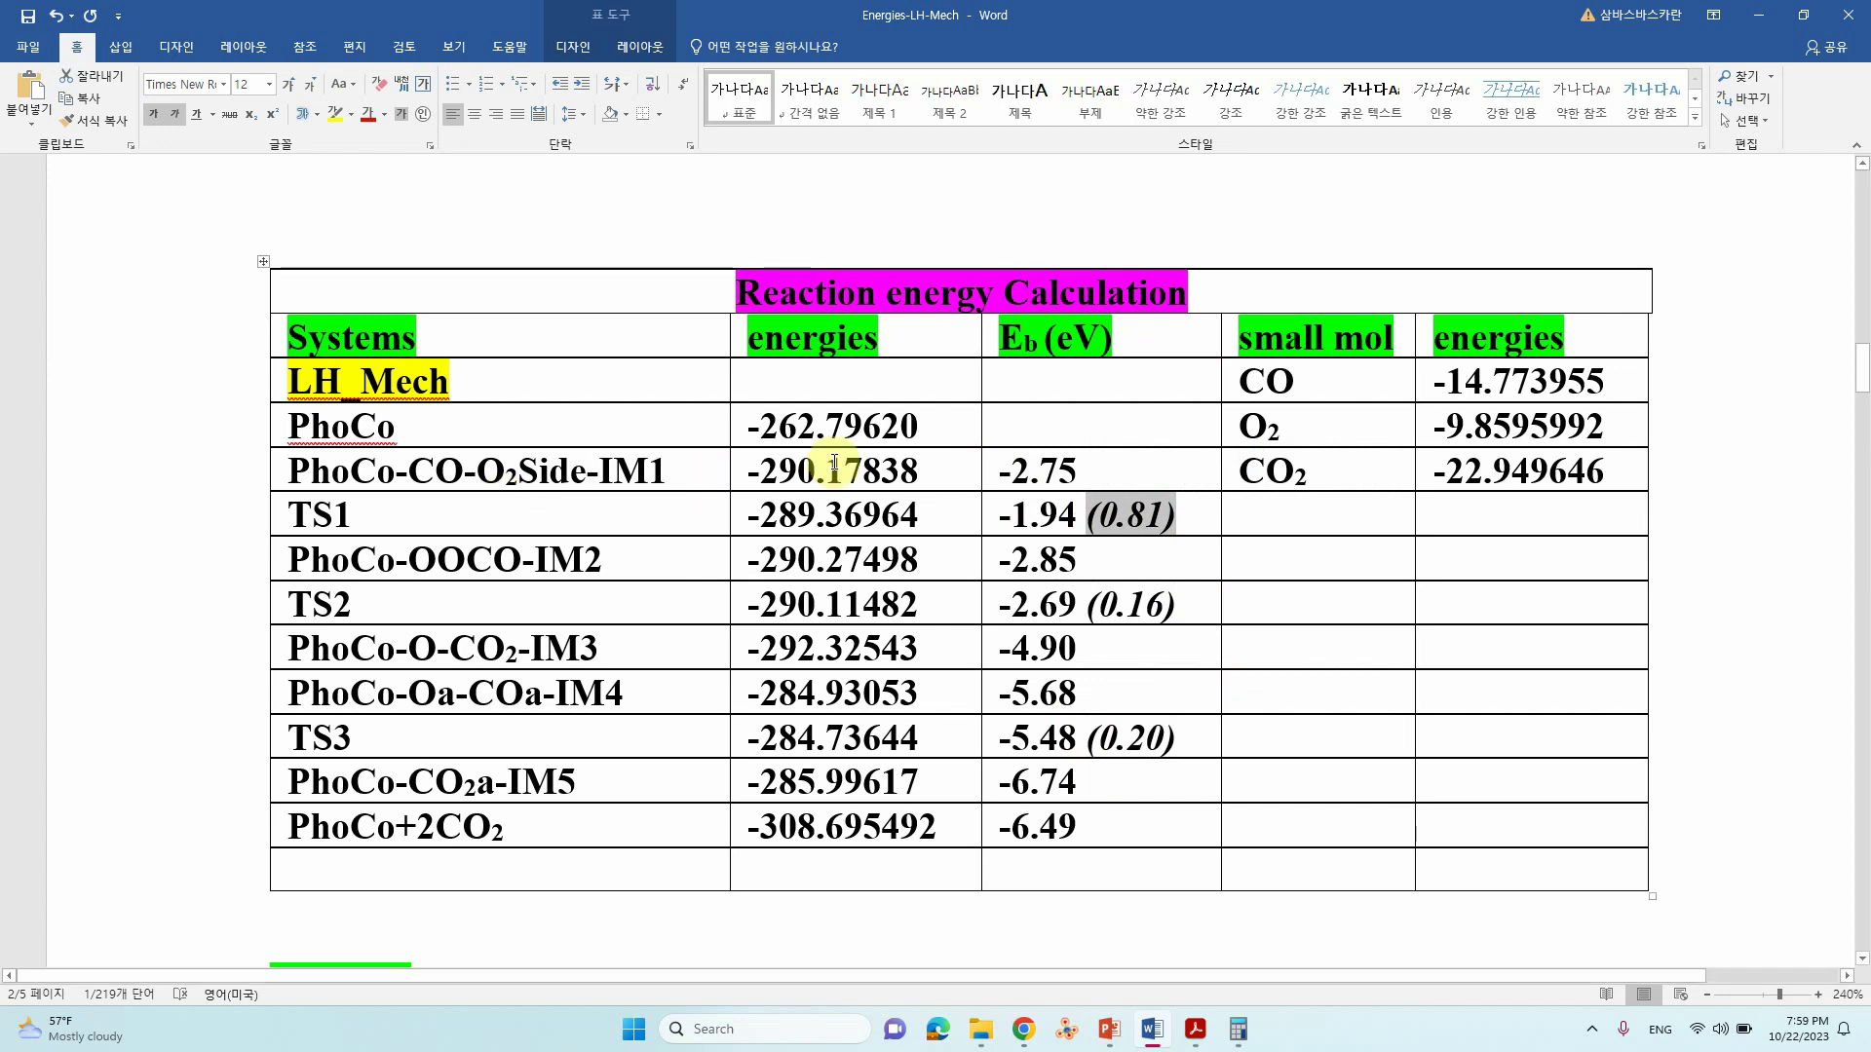
scroll(835, 462, "down", 5)
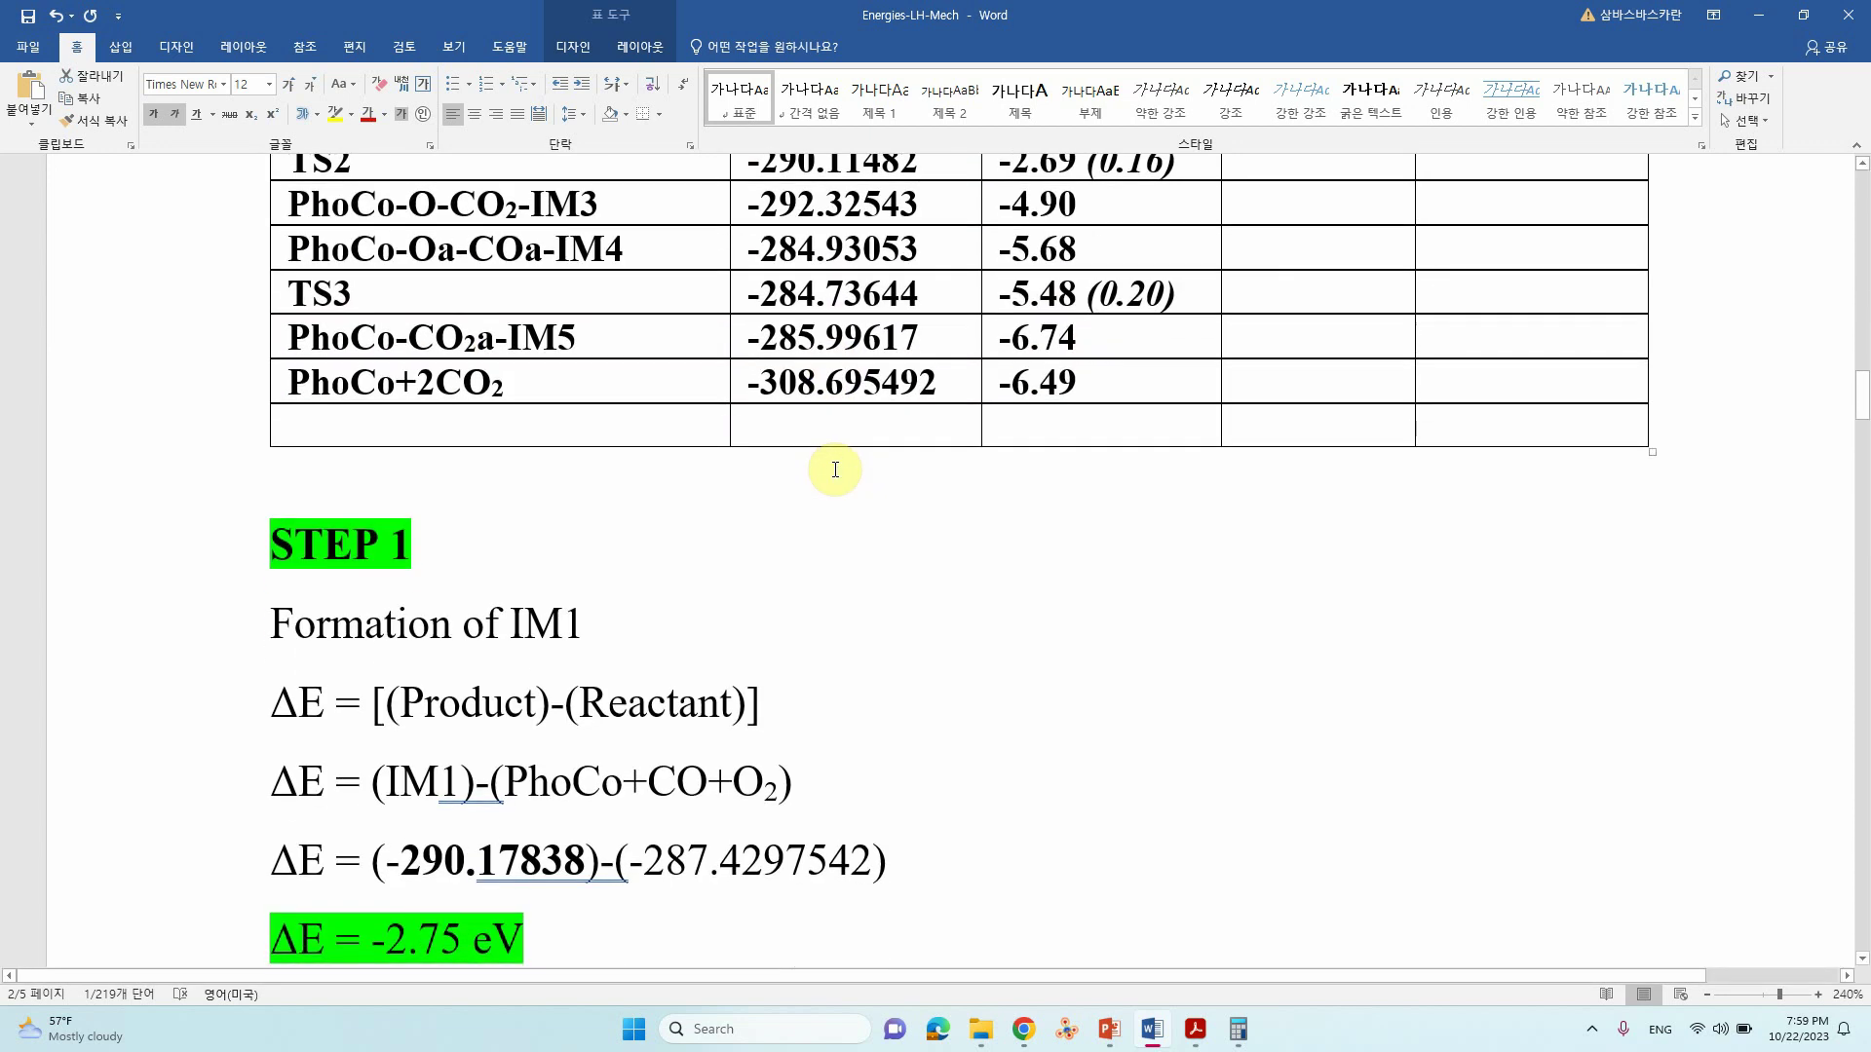
scroll(836, 470, "up", 4)
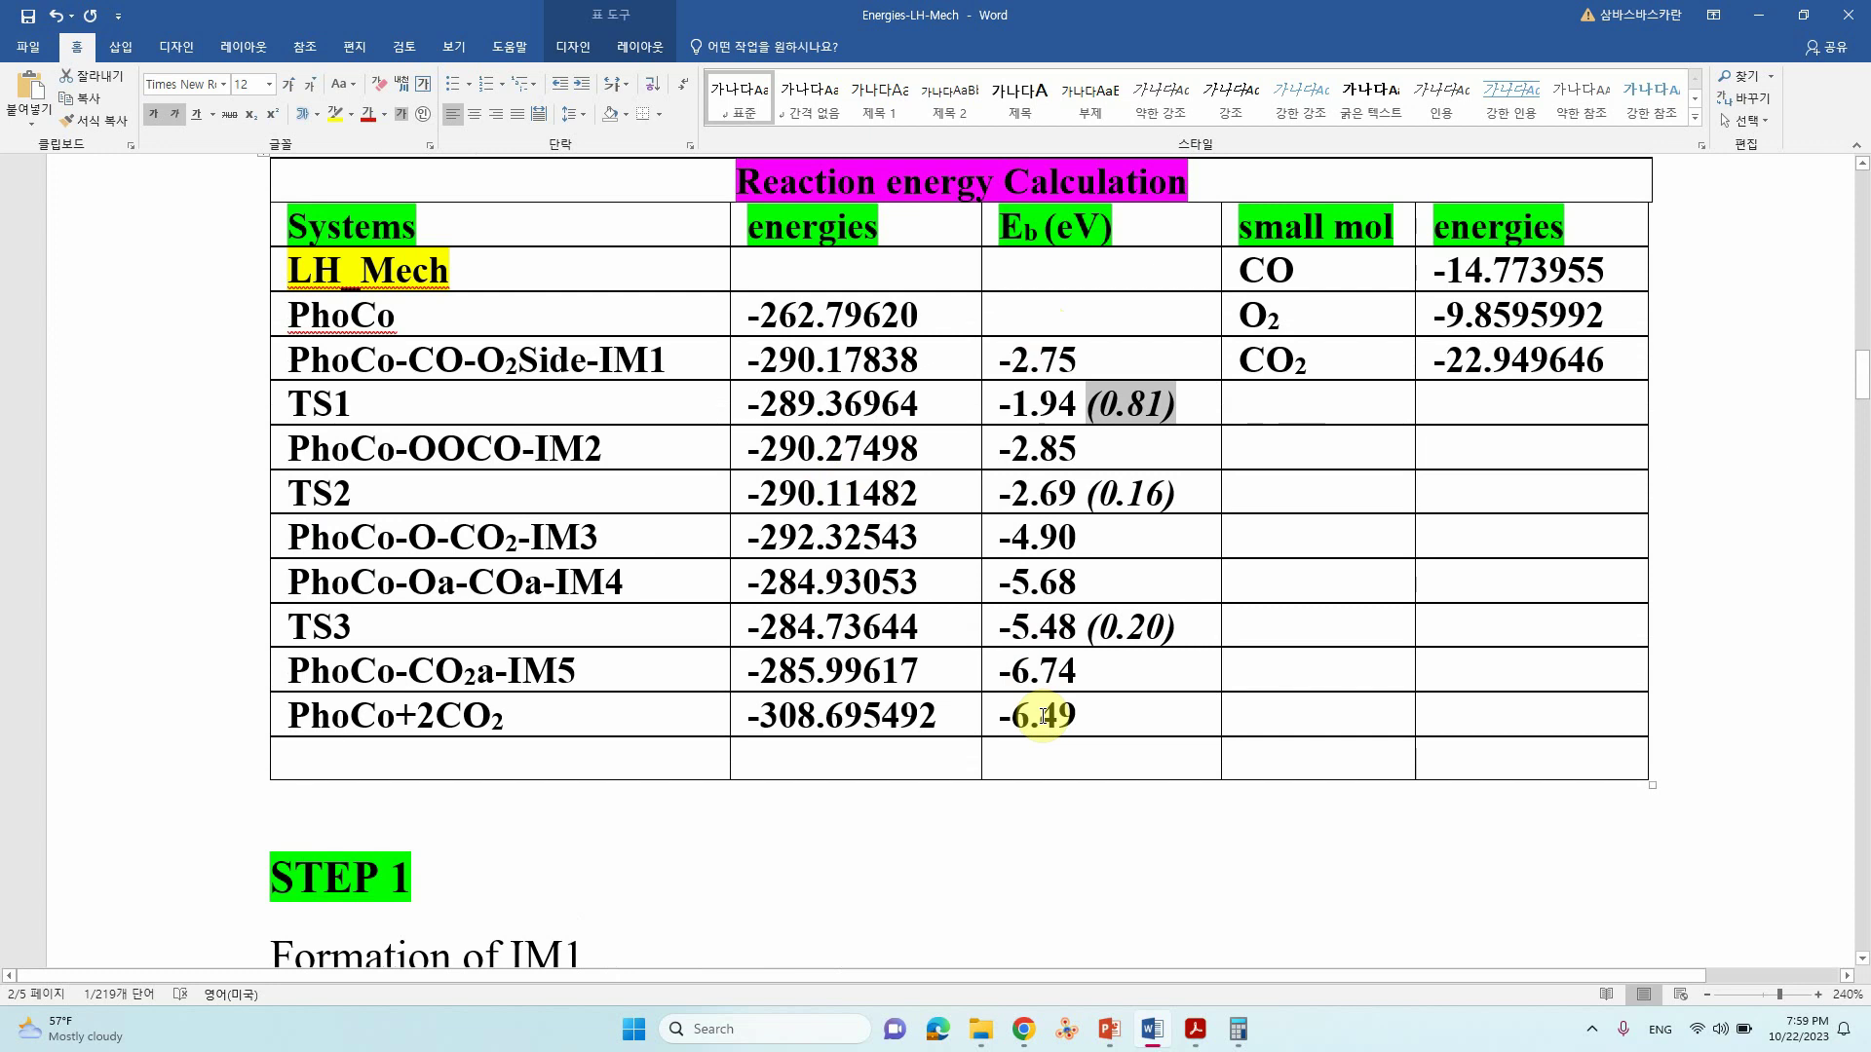
Open the PhoCo_LH project from the ER-LH folder in OriginPro and place its graph window beside the worksheet.
left_click(1758, 29)
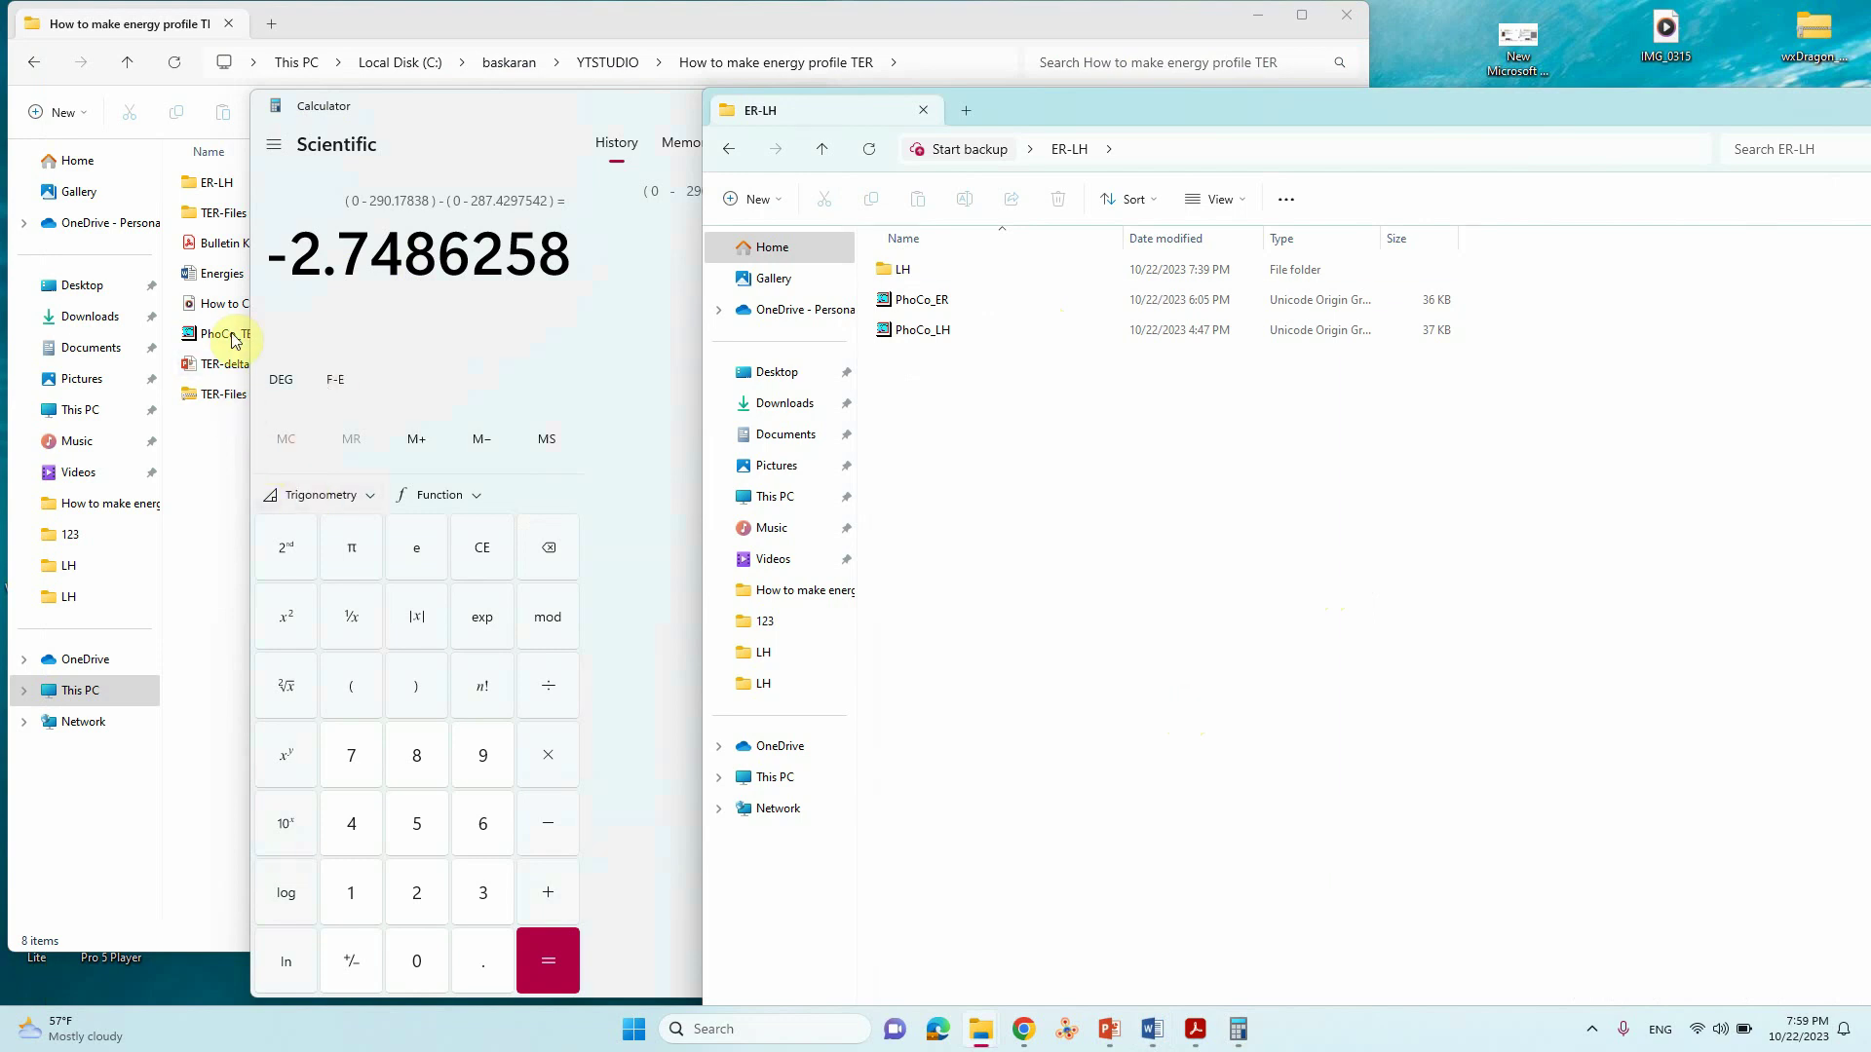
left_click(926, 331)
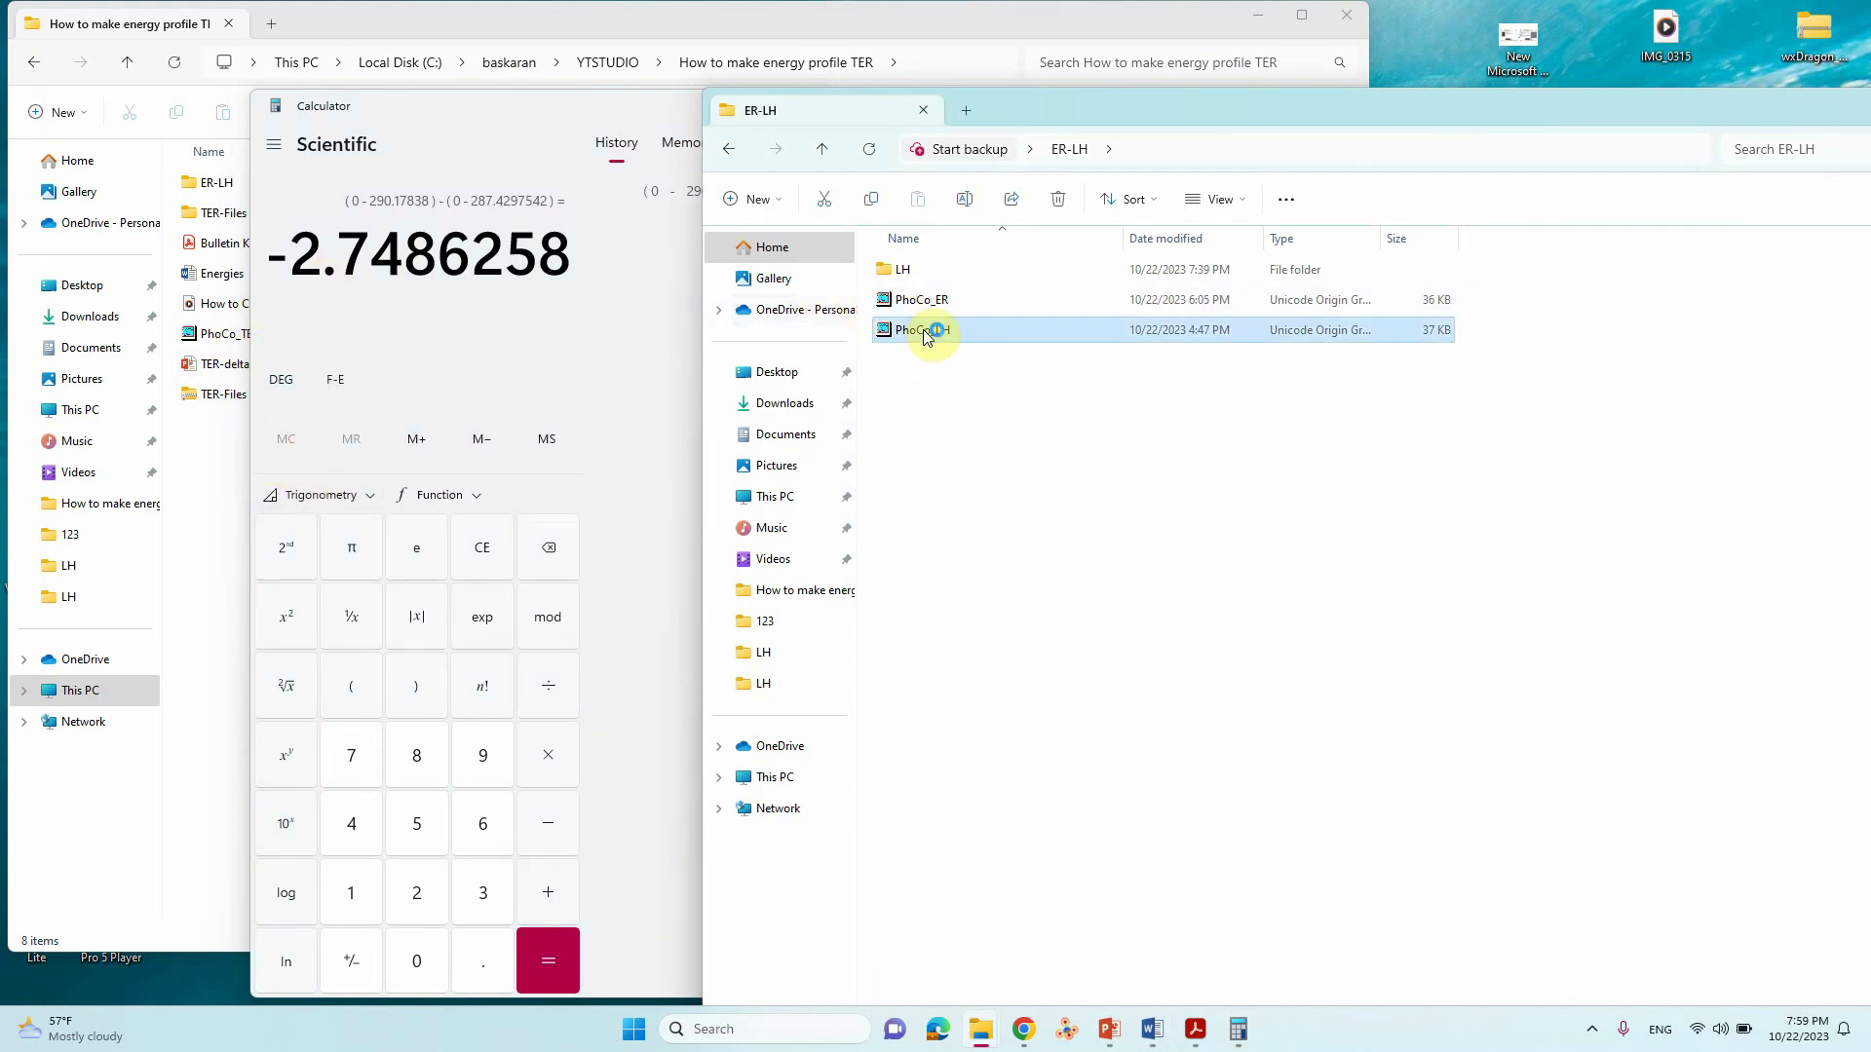
double_click(927, 332)
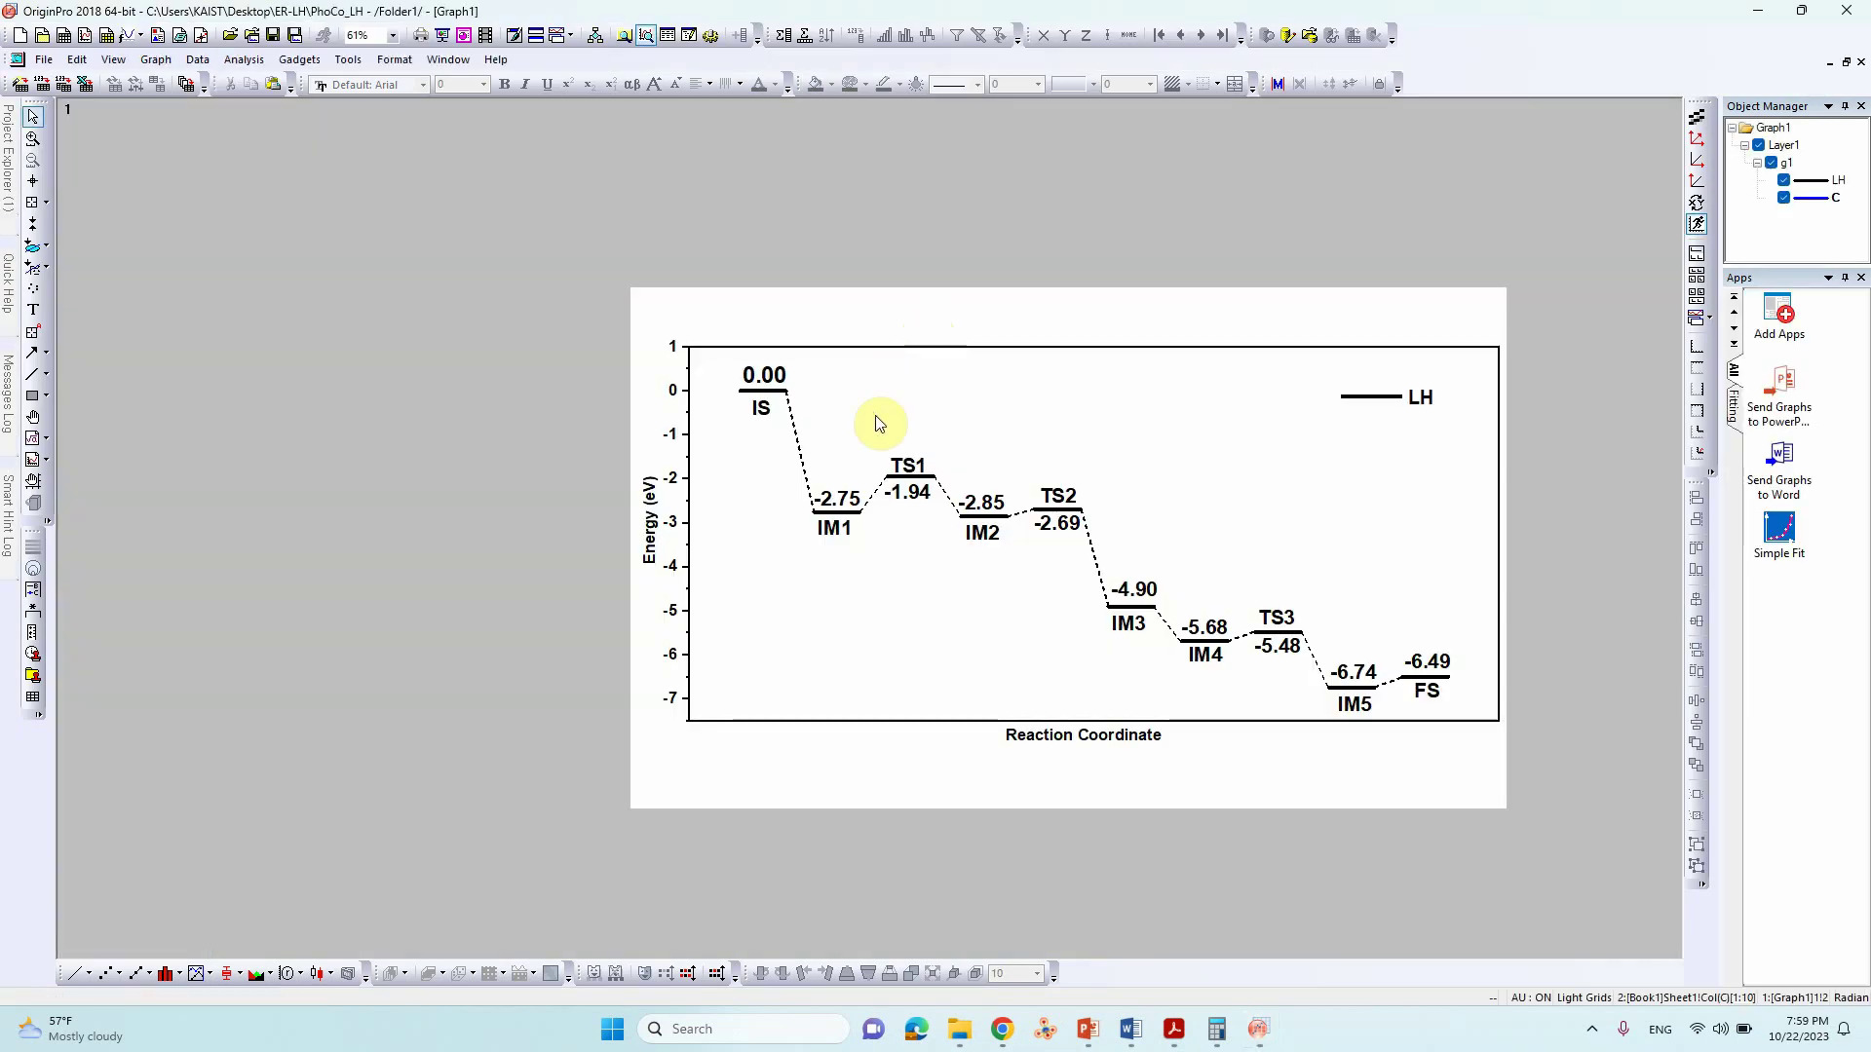
left_click(1847, 64)
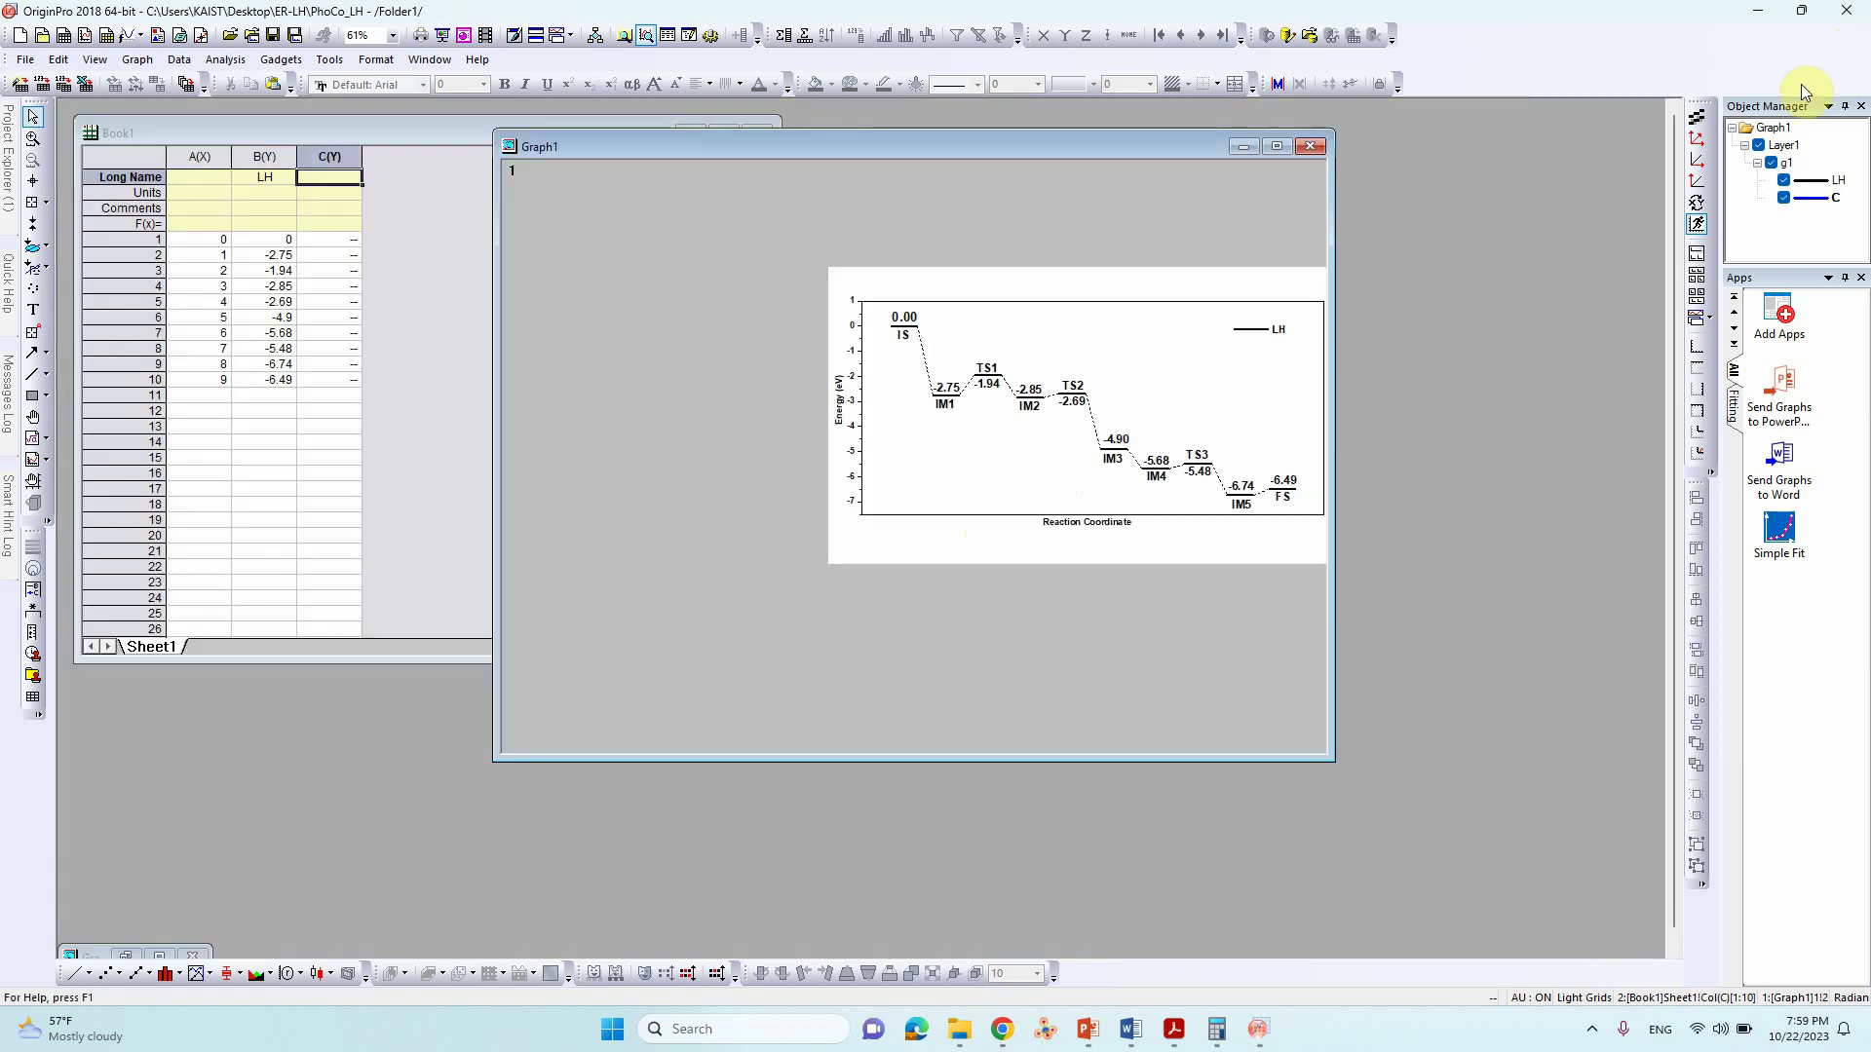
left_click_drag(1084, 152, 1264, 156)
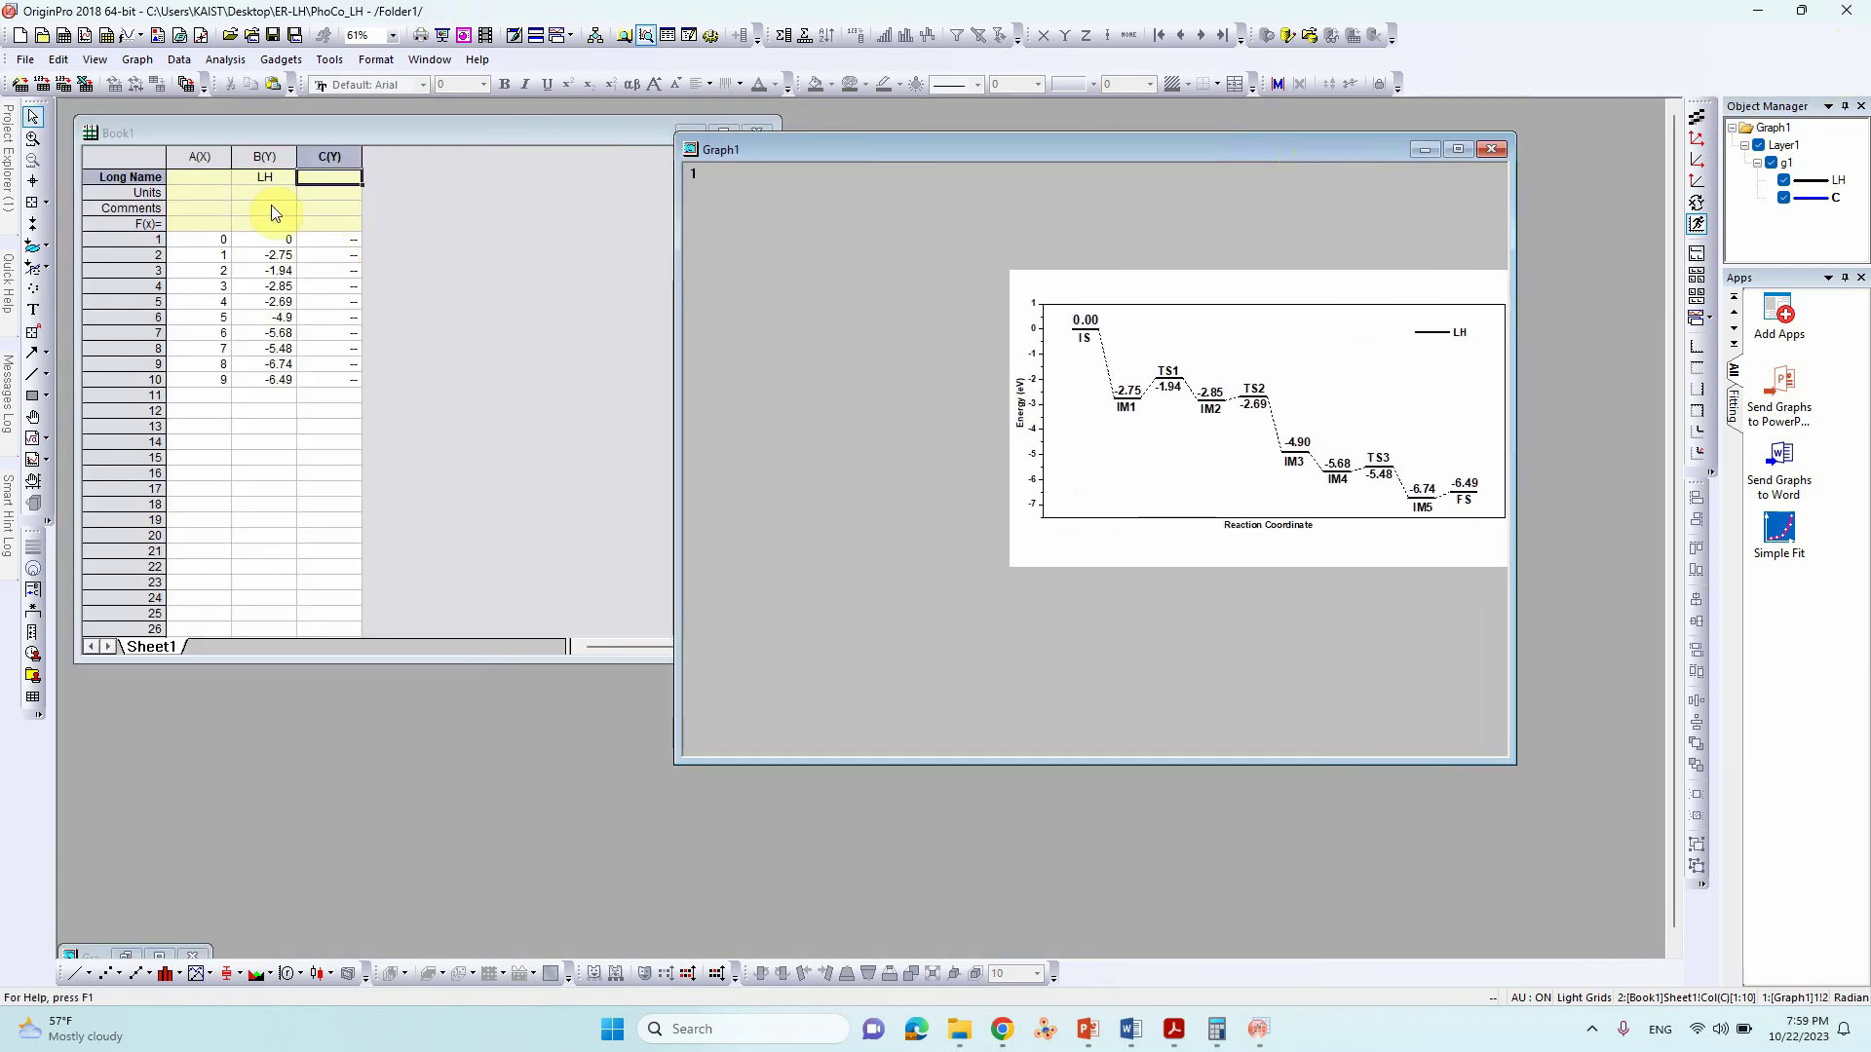
Arrange OriginPro and the energies document in smaller desktop windows, clearing the folder windows and zooming the document to 170%.
left_click_drag(1647, 30, 1048, 88)
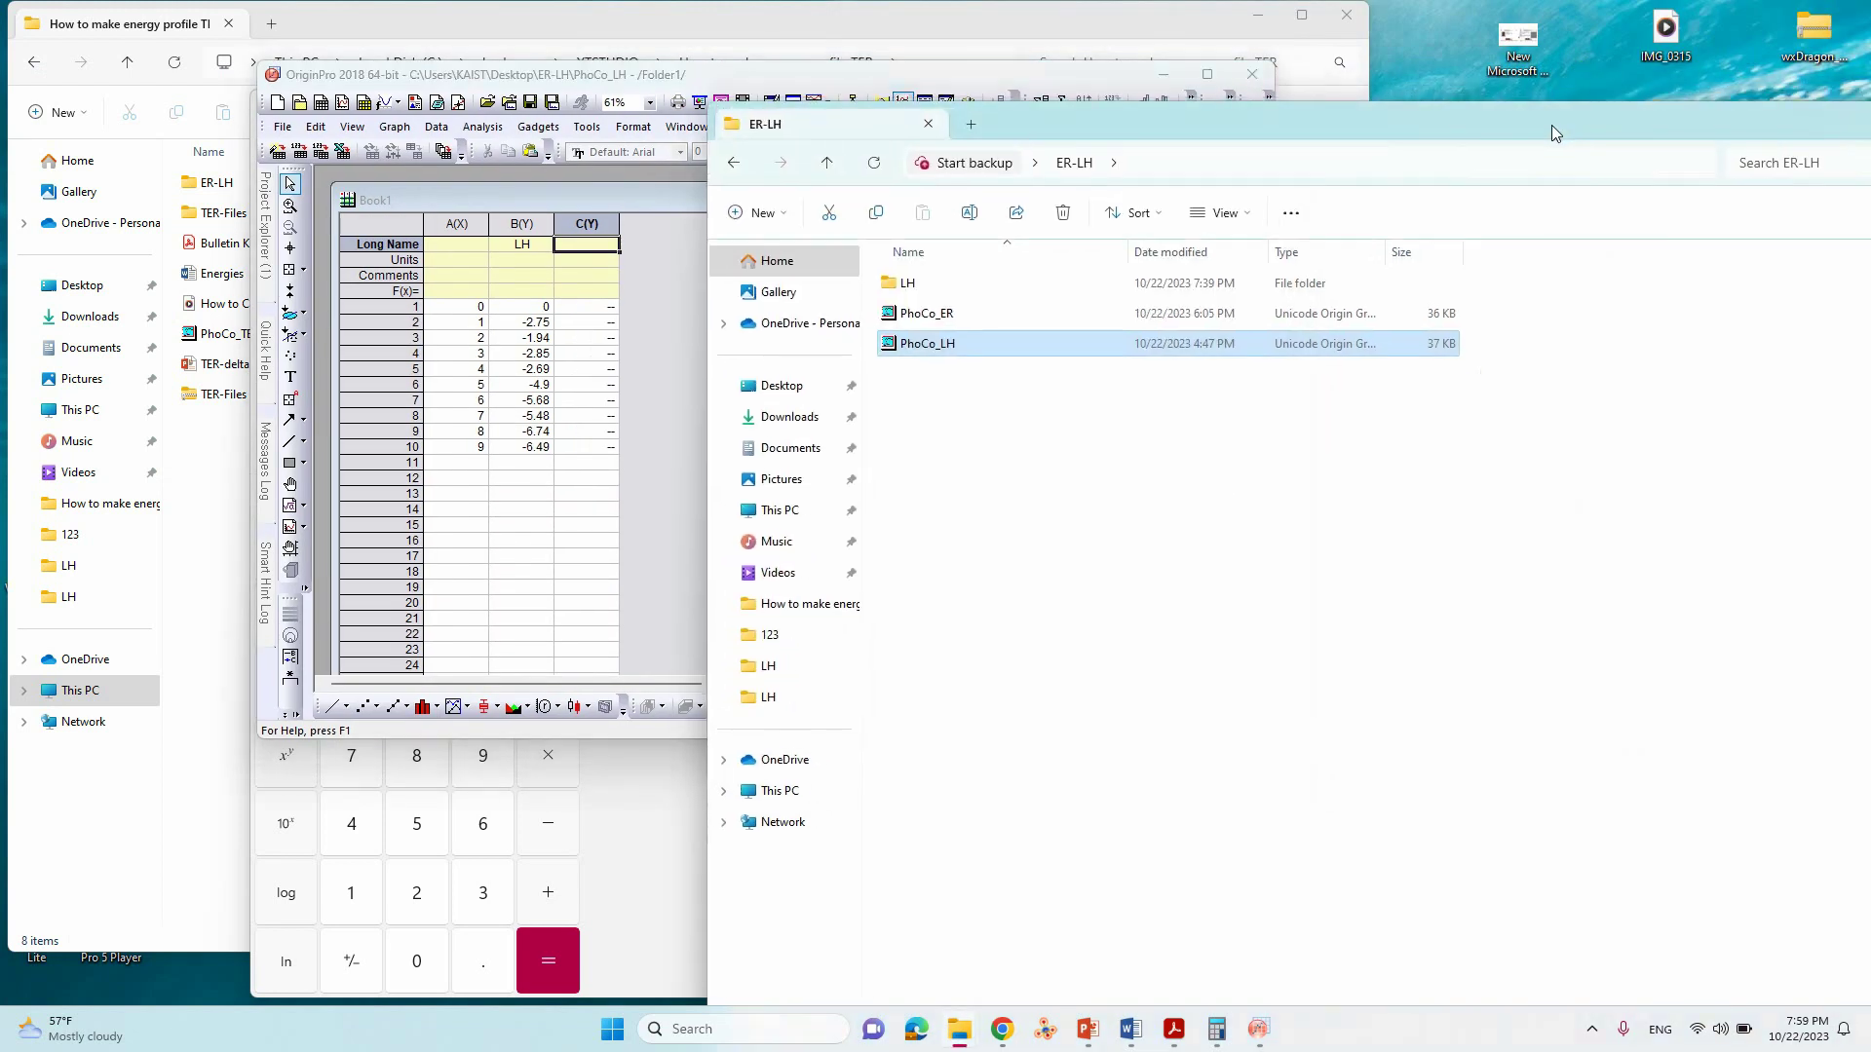
left_click(1808, 138)
left_click(1335, 682)
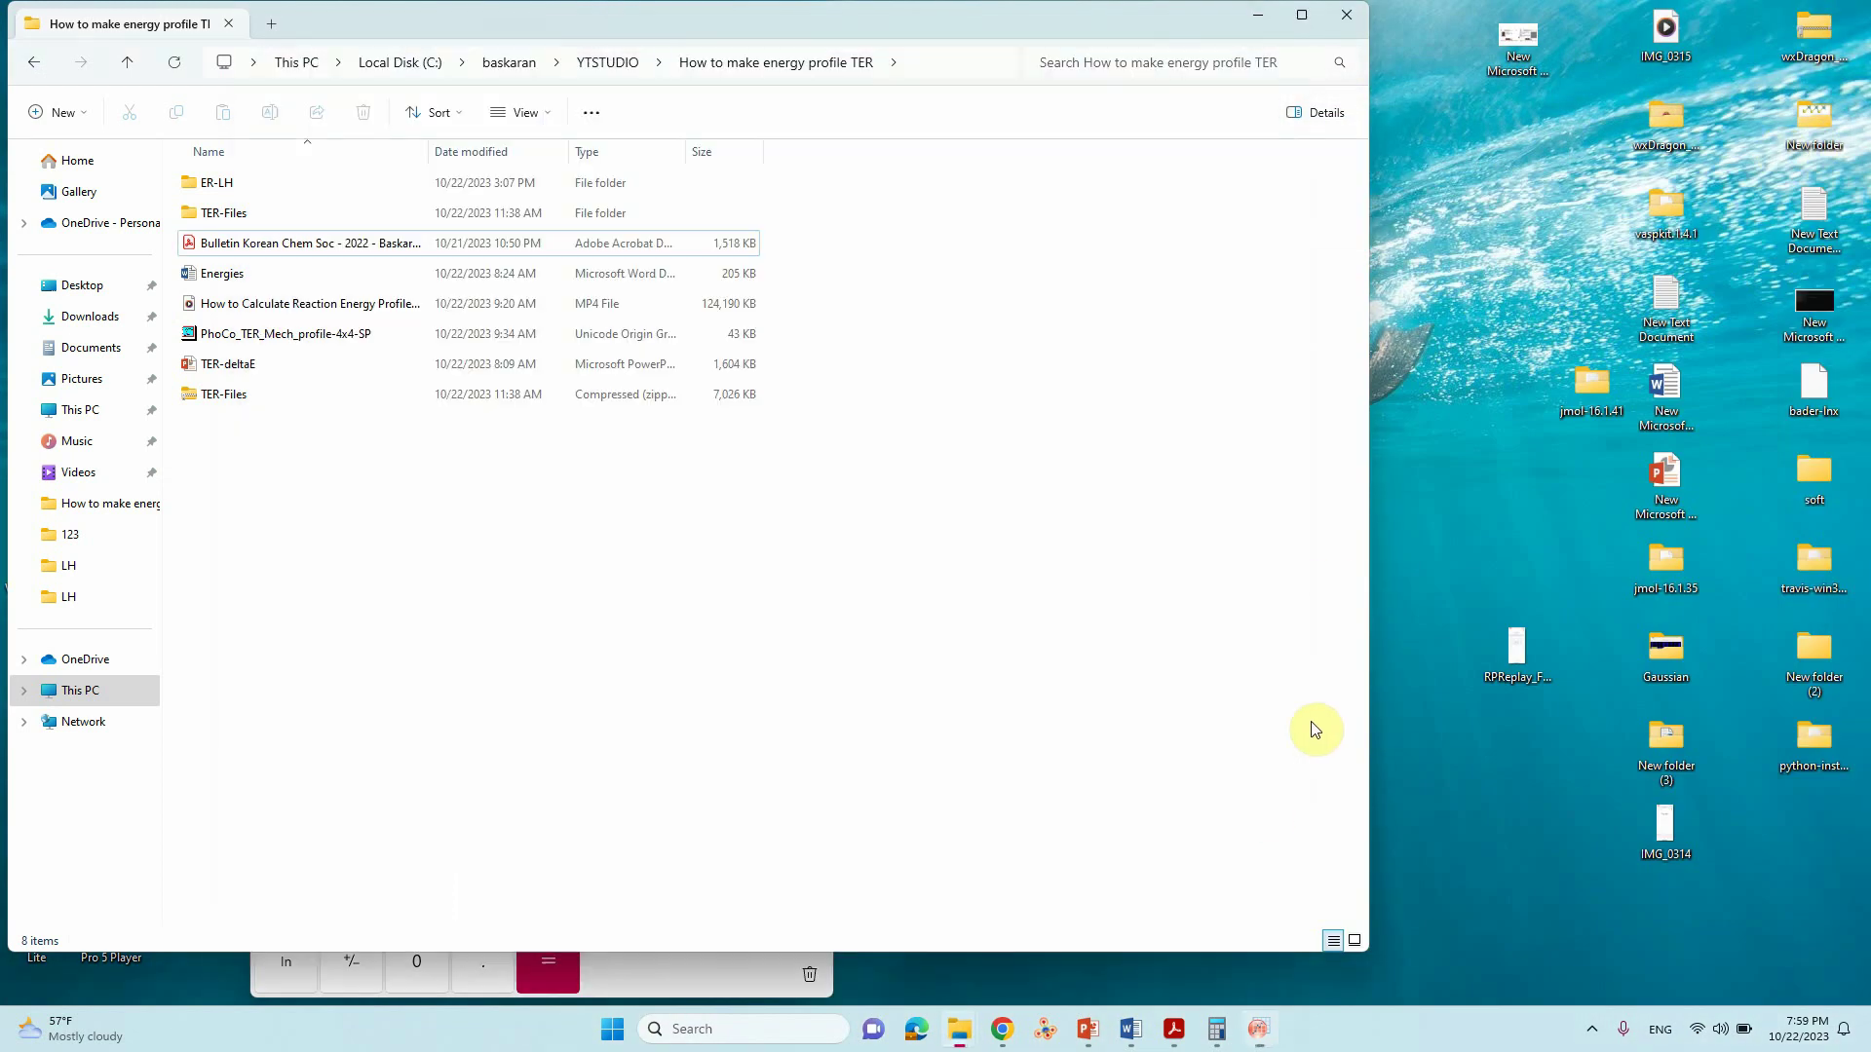
left_click(1130, 1029)
double_click(679, 9)
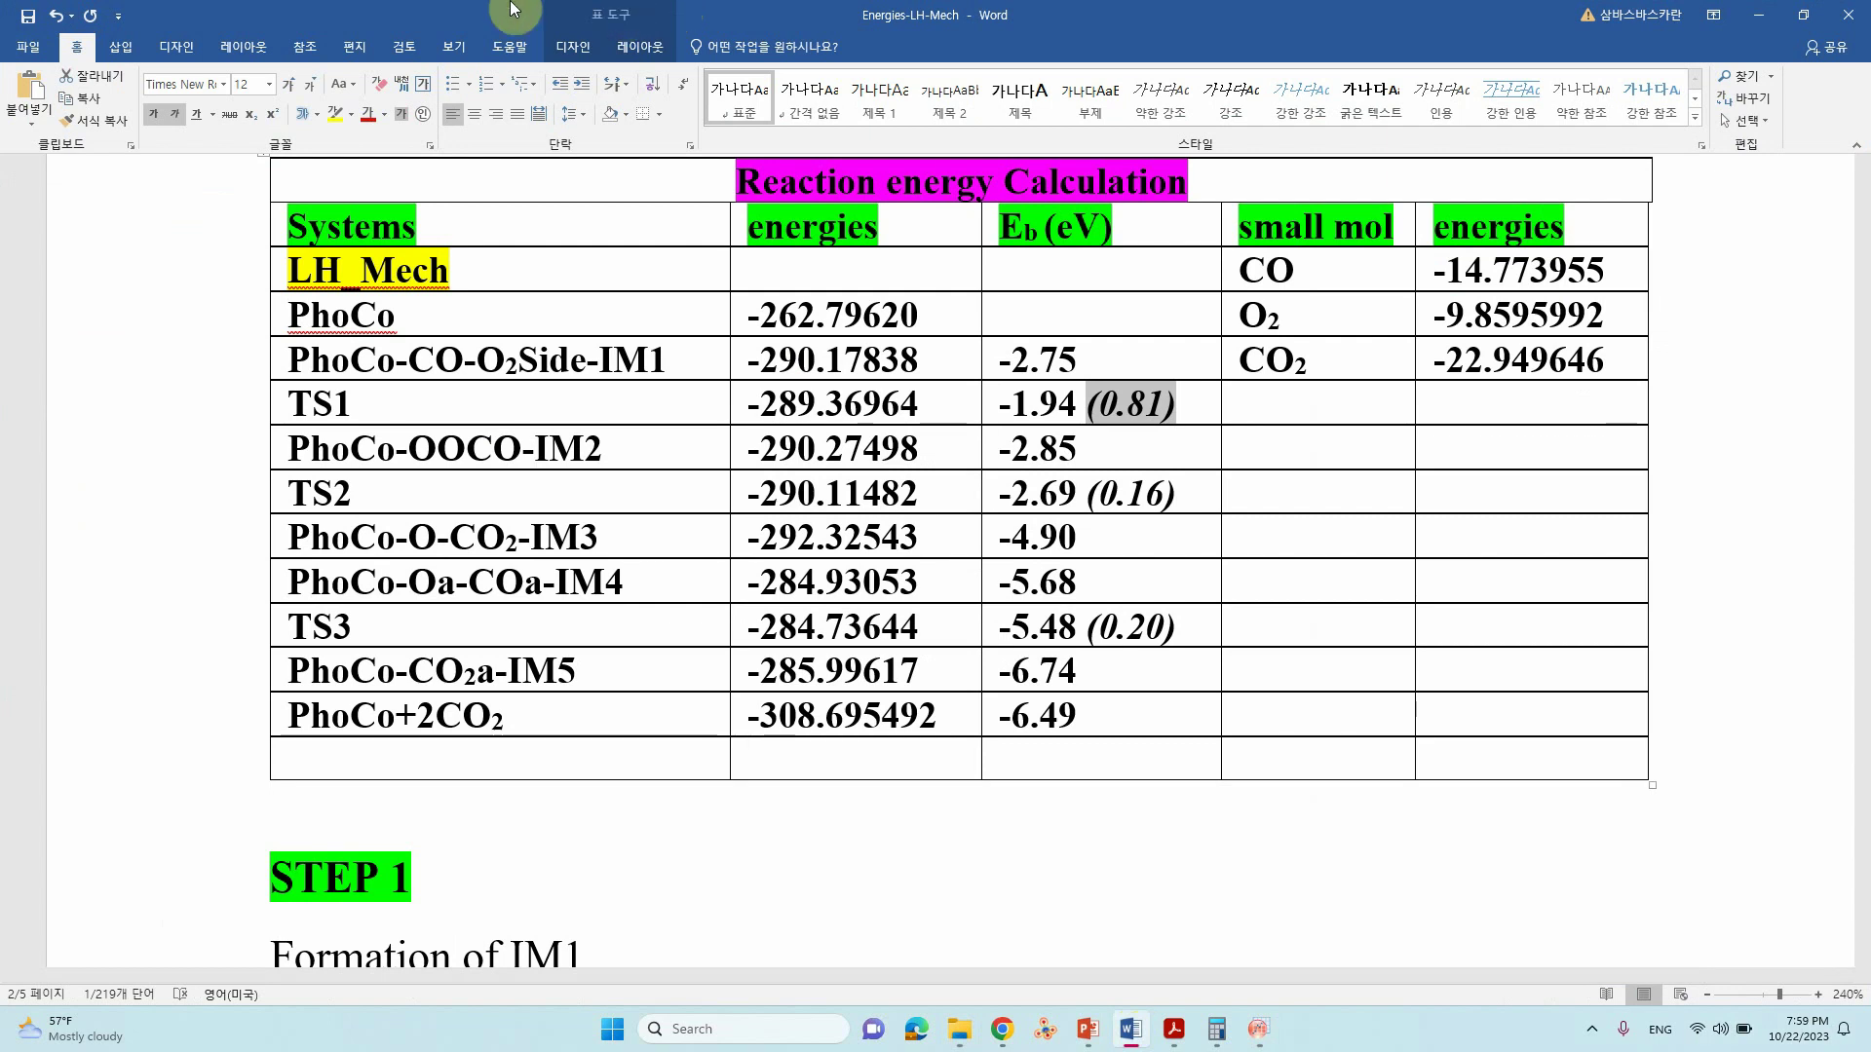
left_click(1388, 244)
scroll(1389, 244, "down", 7, "ctrl")
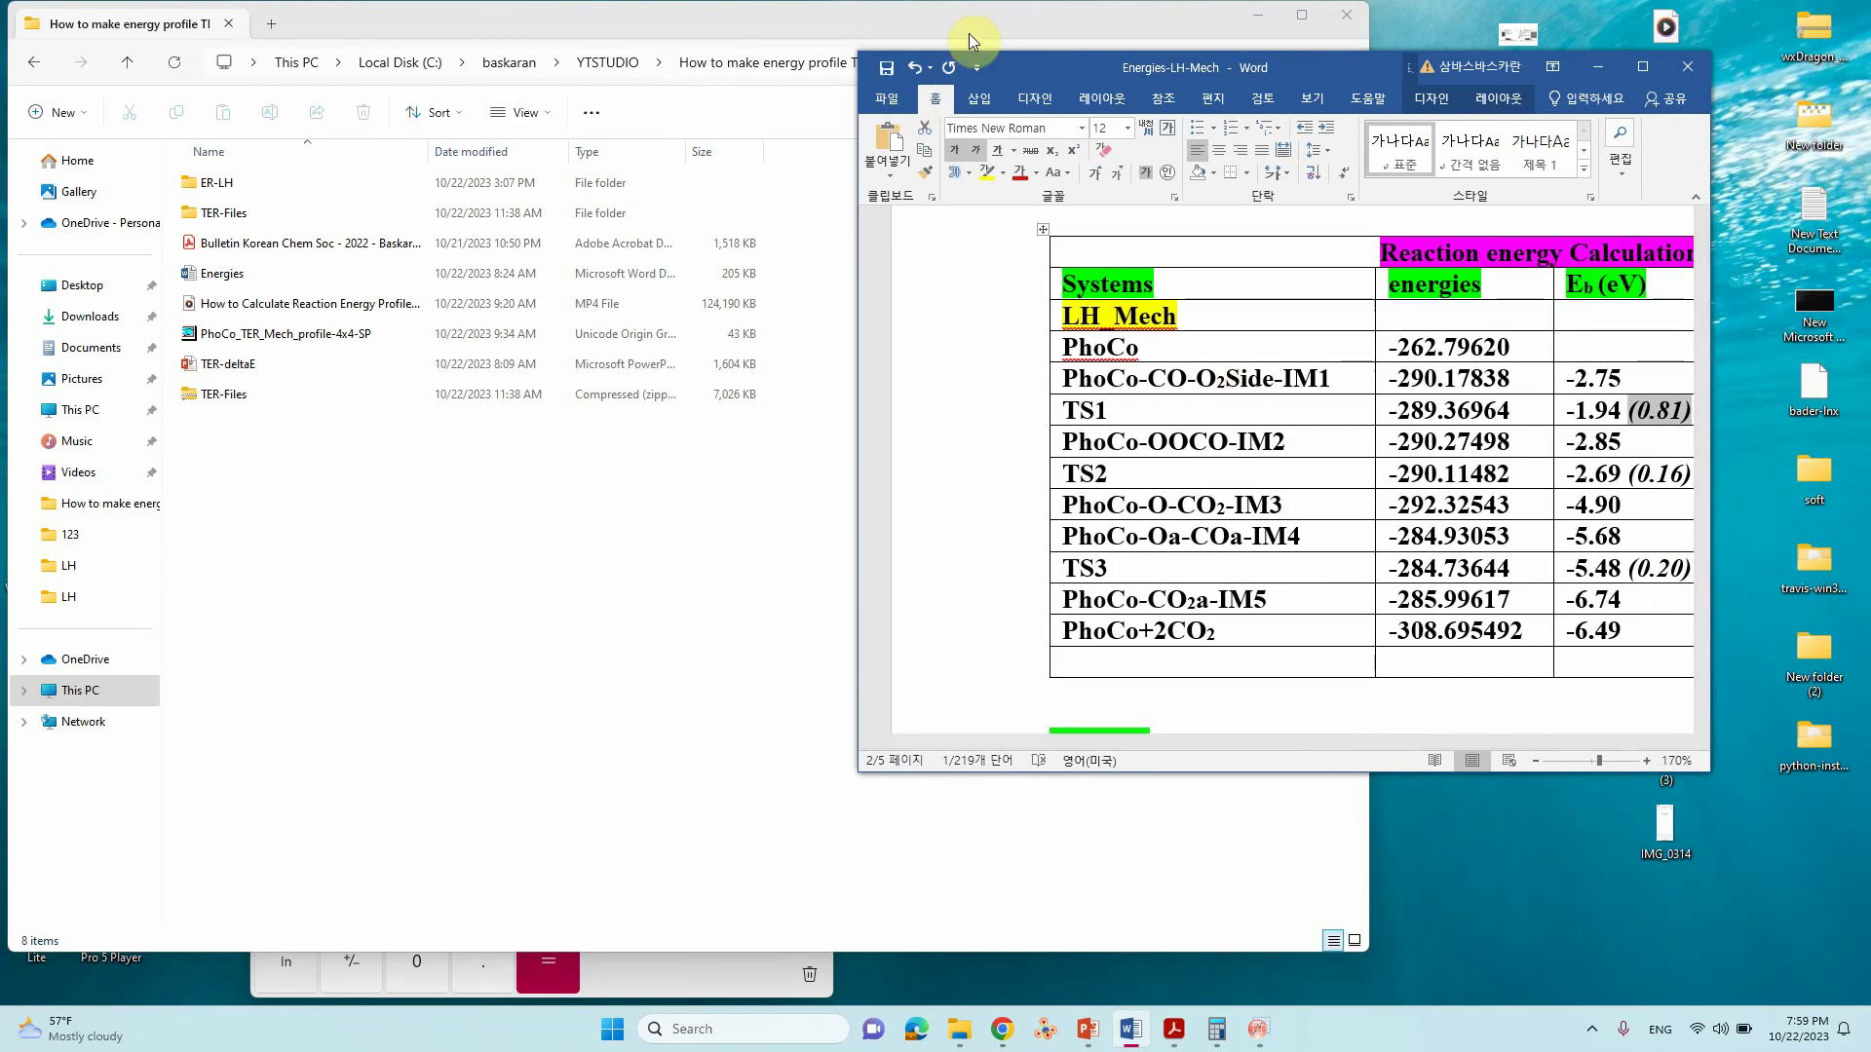
left_click(1023, 24)
left_click(1257, 14)
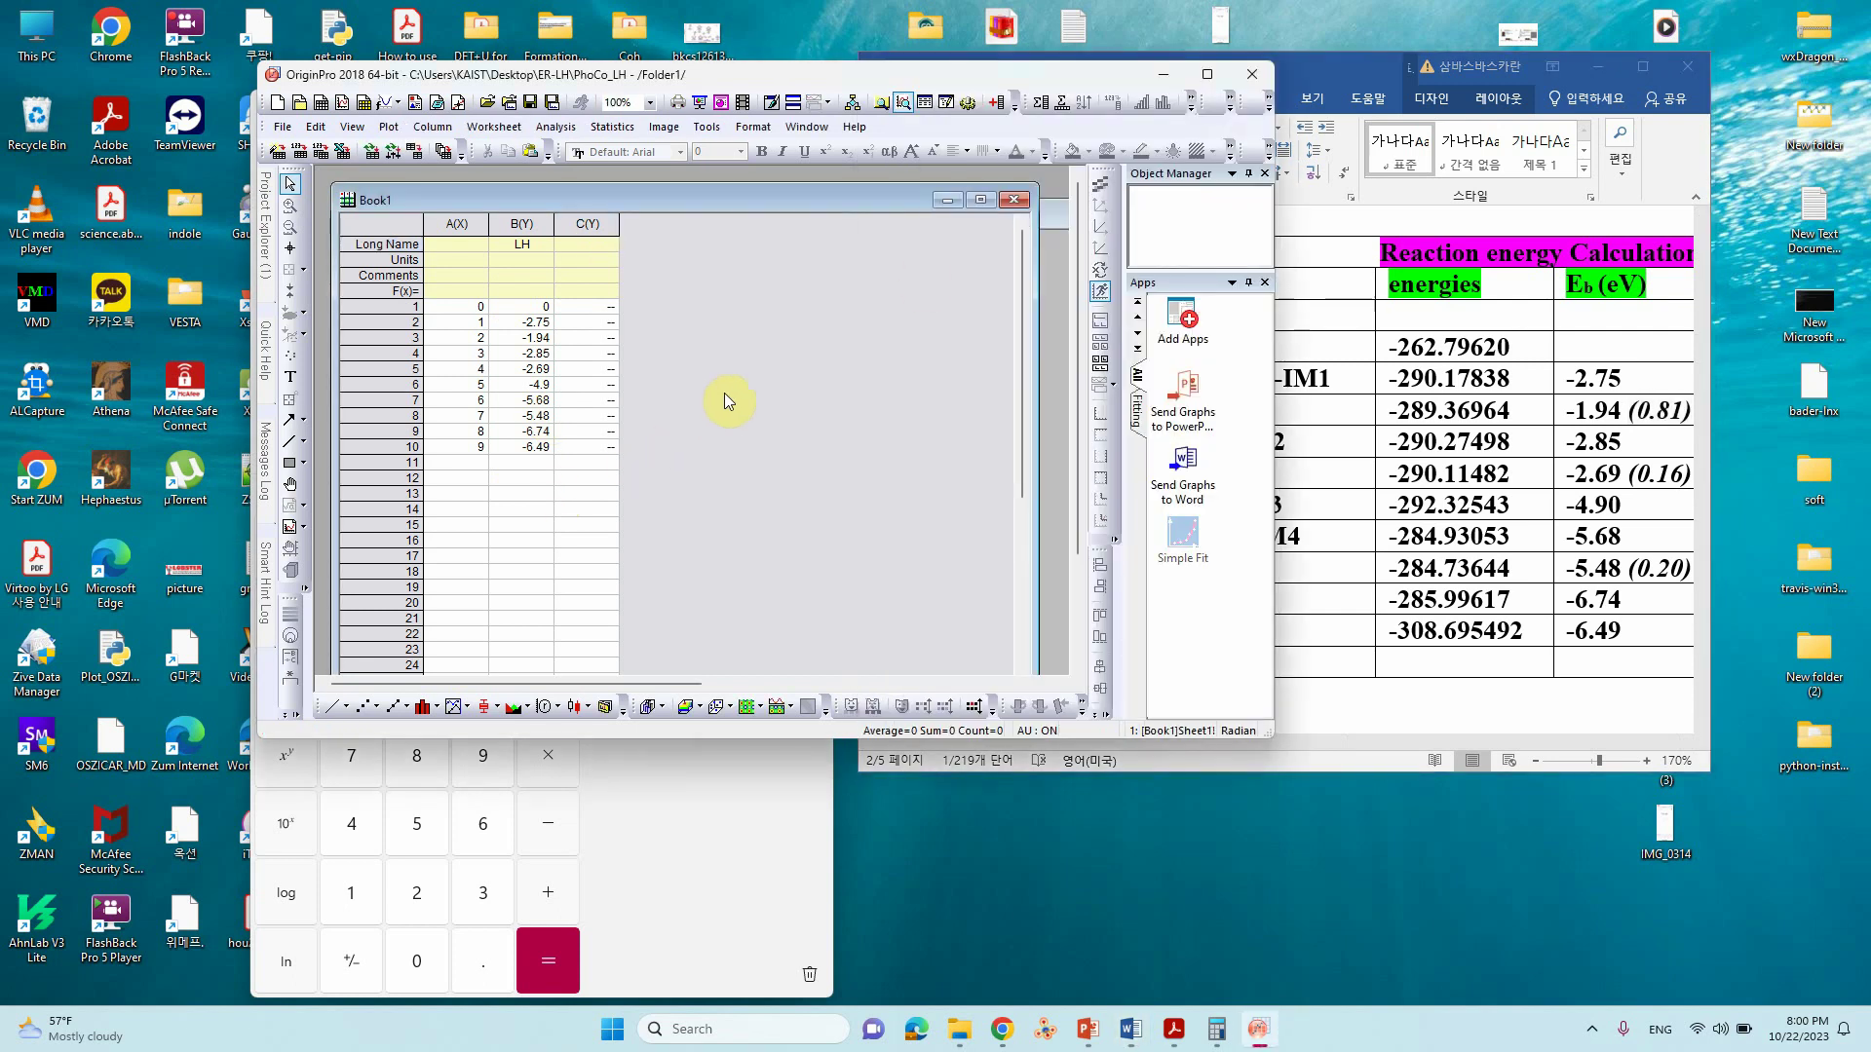
Examine the LH energy profile graph enlarged in the full-screen OriginPro window, and restore it beside the worksheet.
left_click(1208, 79)
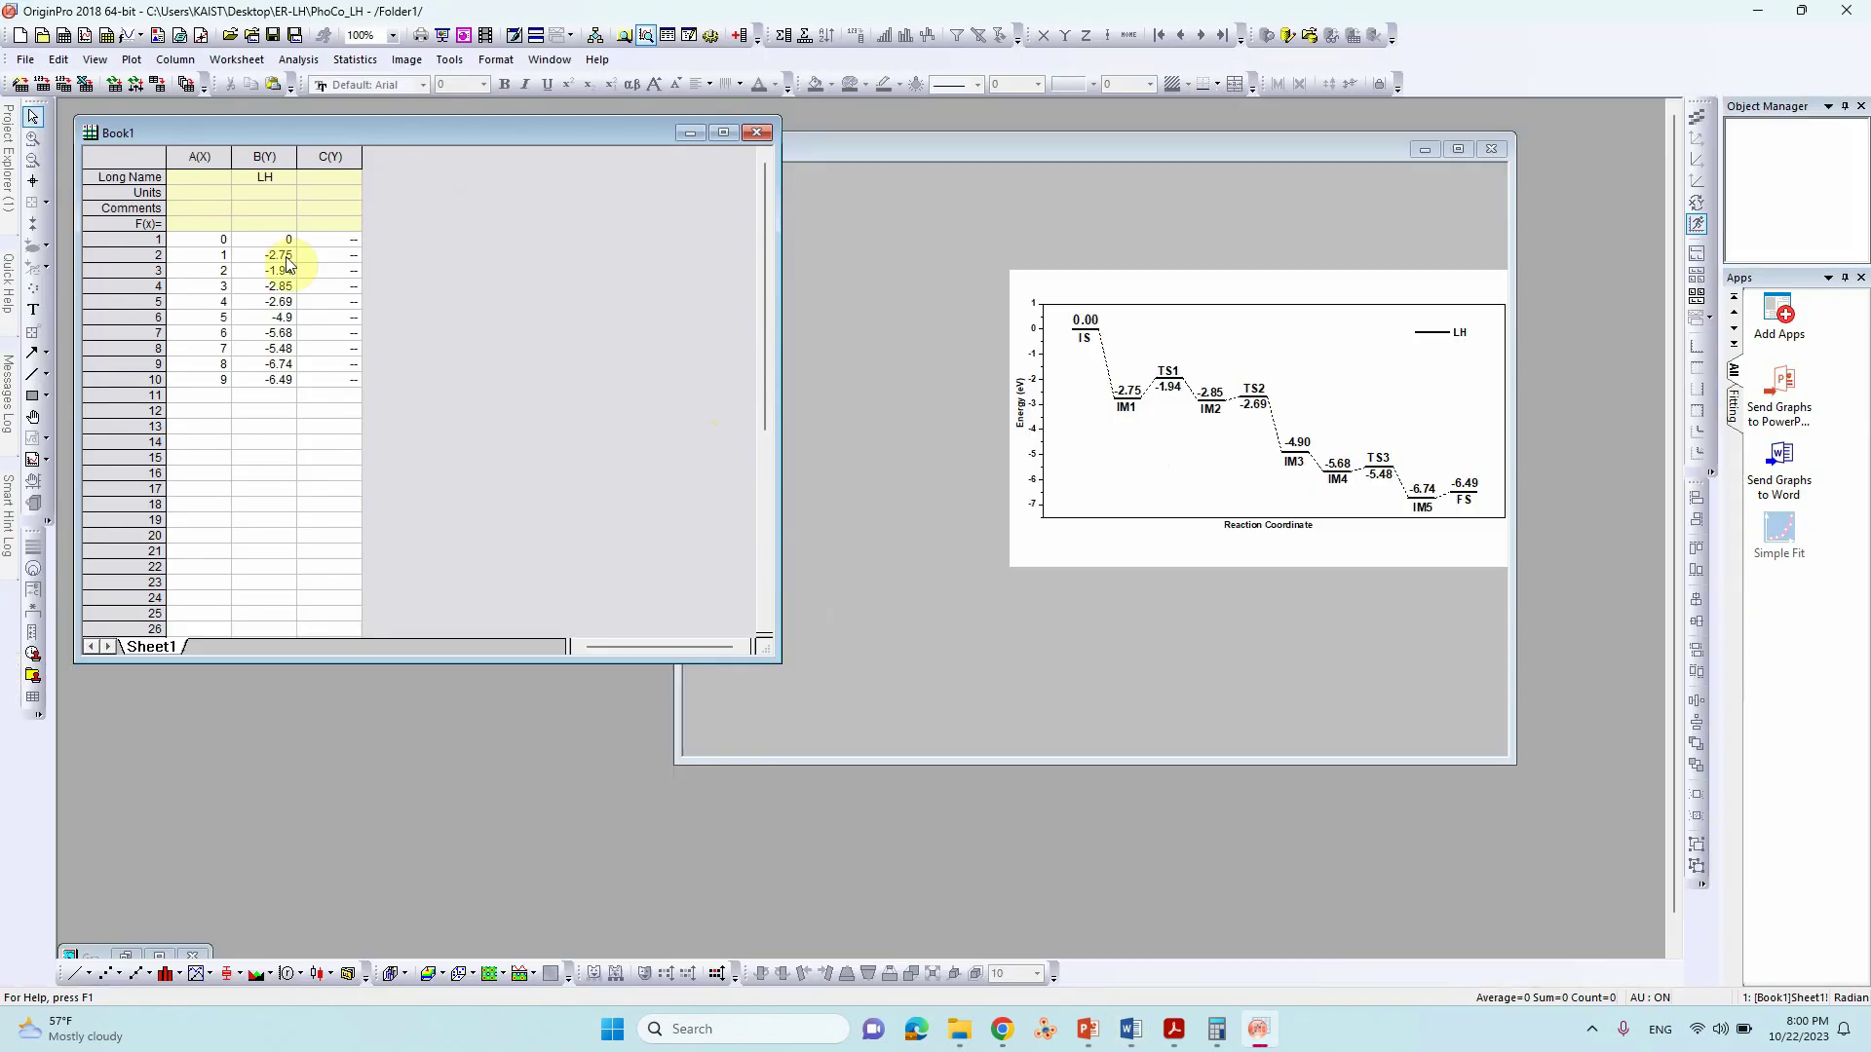
left_click(1457, 148)
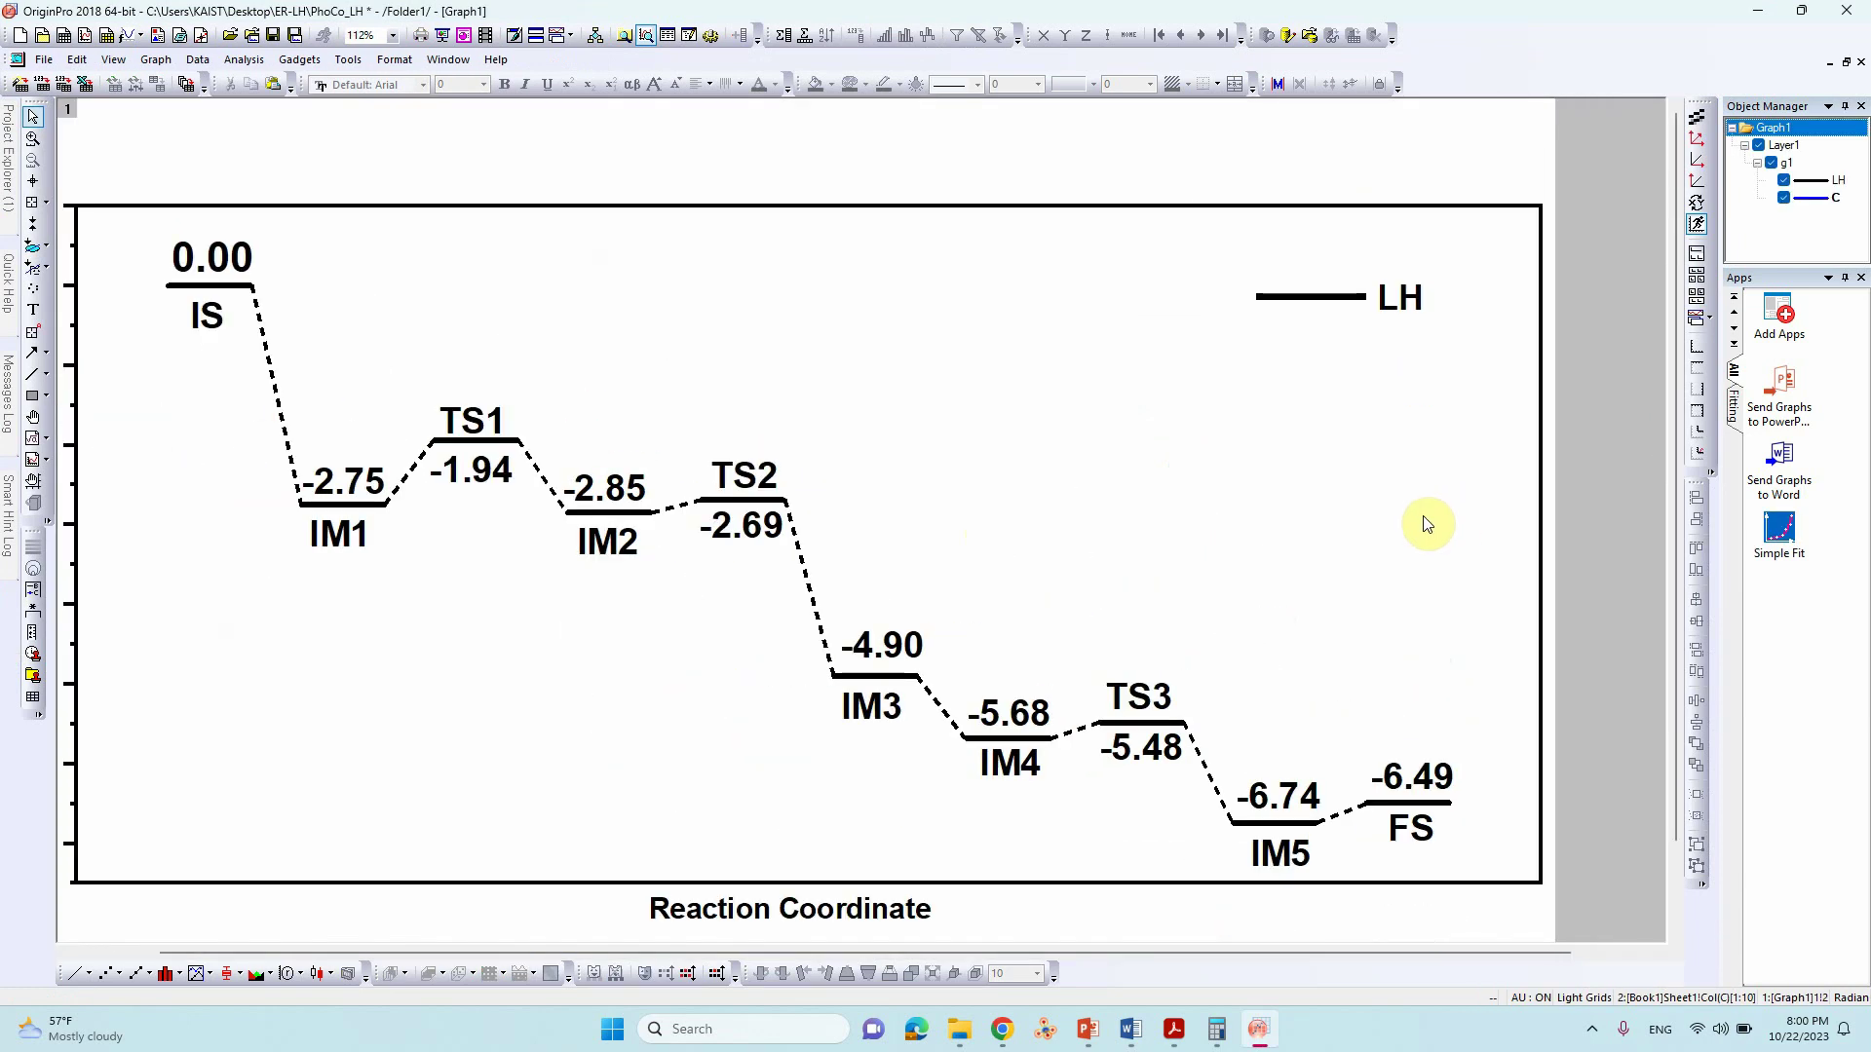
key("ctrl+w")
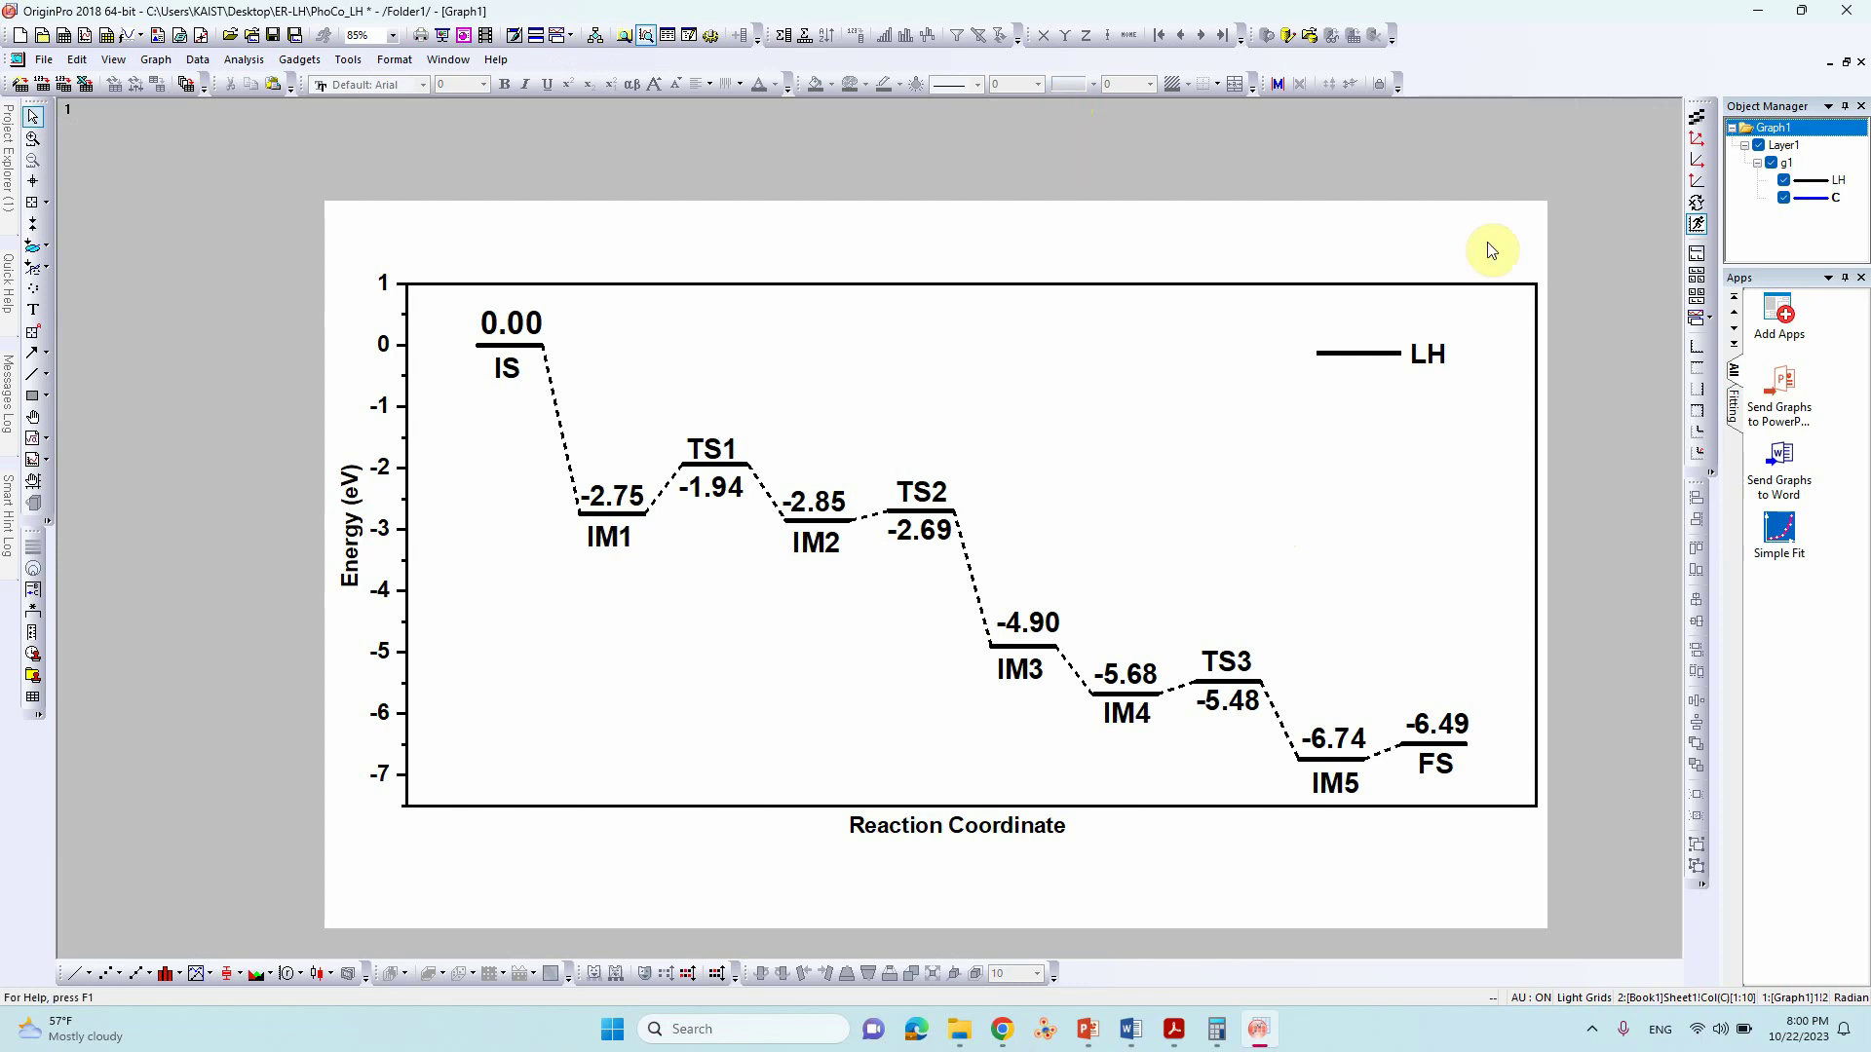
left_click(1845, 62)
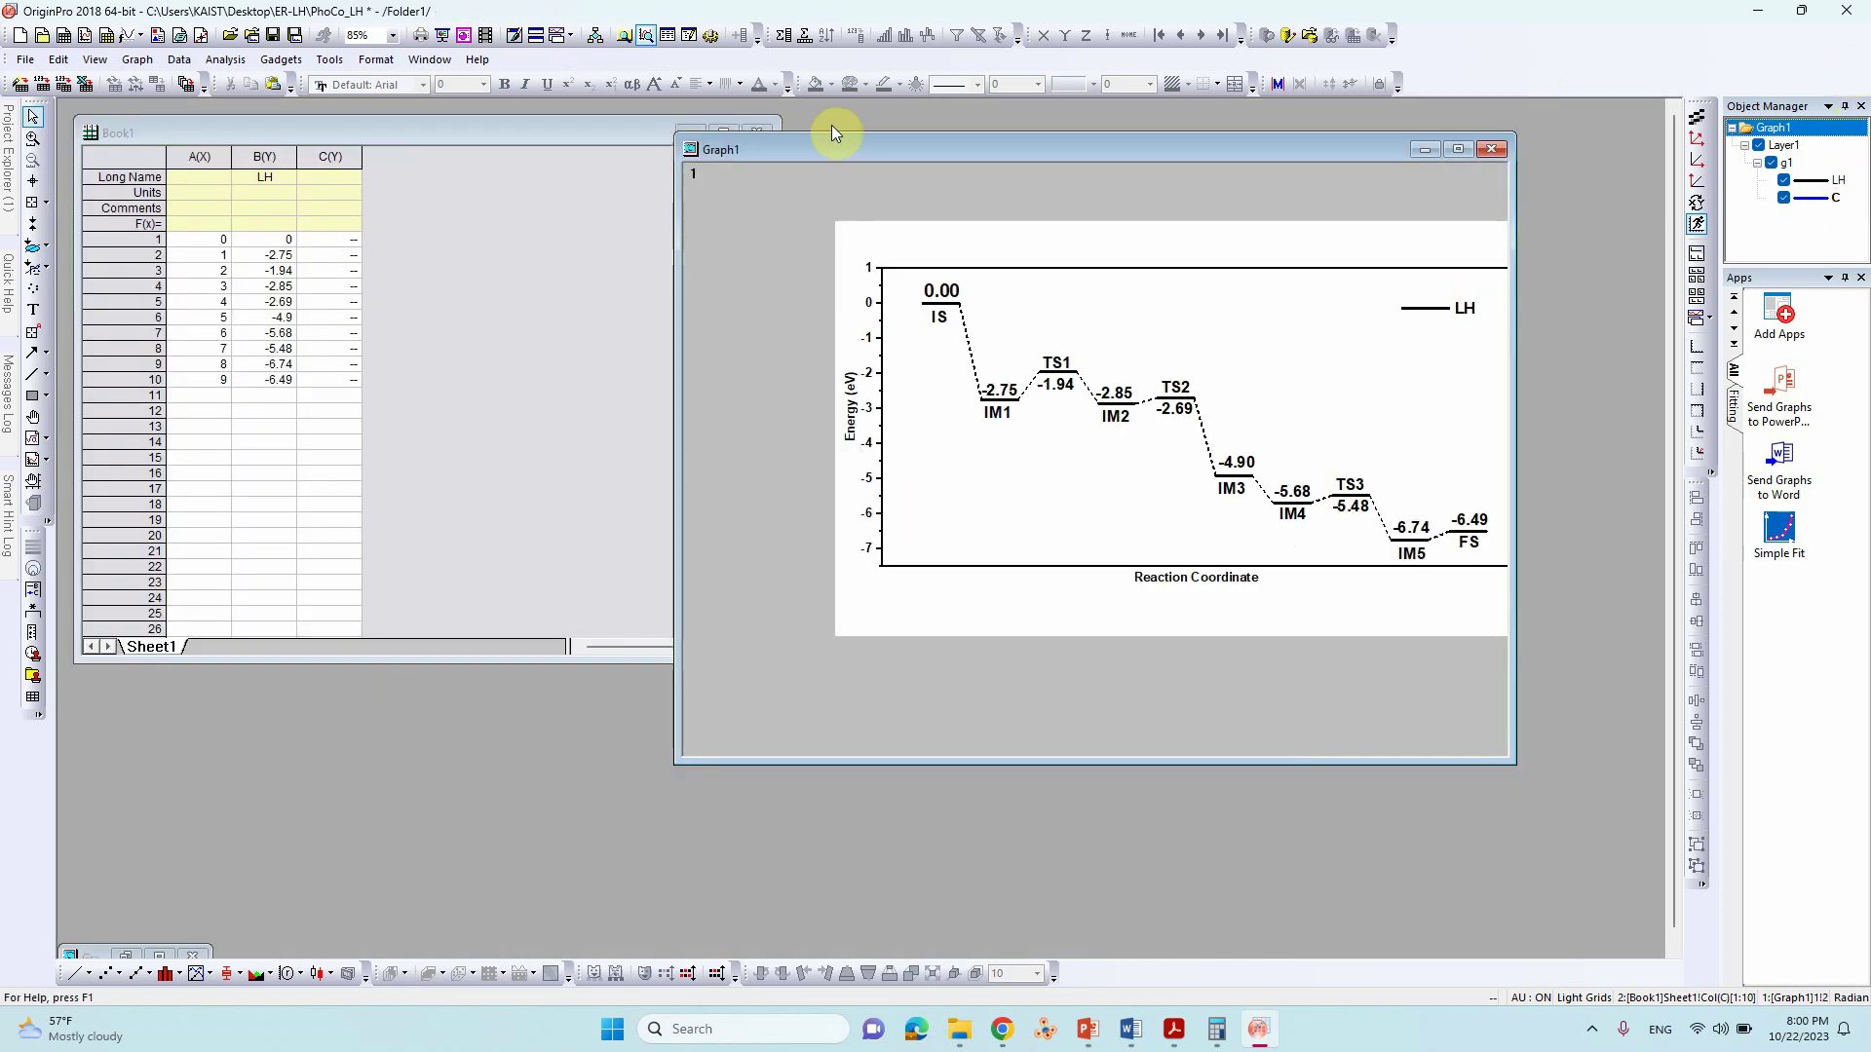
Create a scatter plot from the LH data in column B(Y) of the worksheet.
left_click(274, 165)
left_click(274, 164)
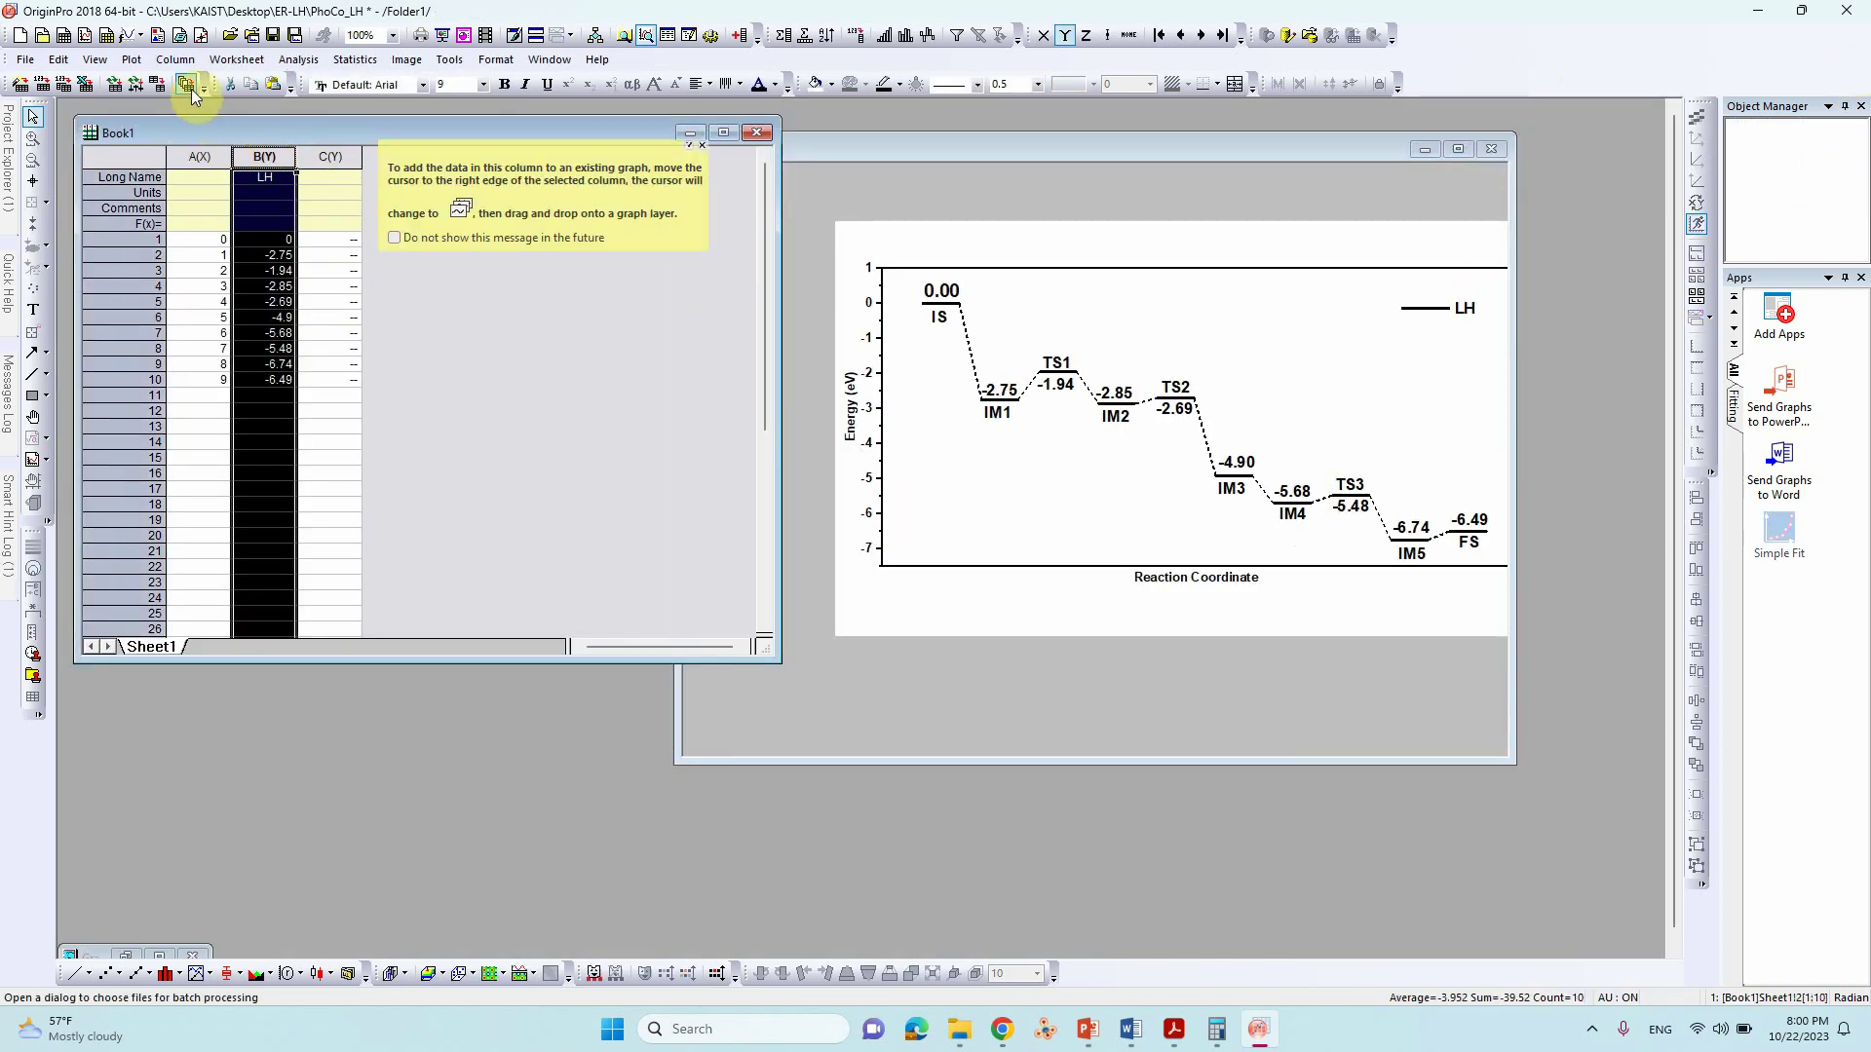
left_click(131, 59)
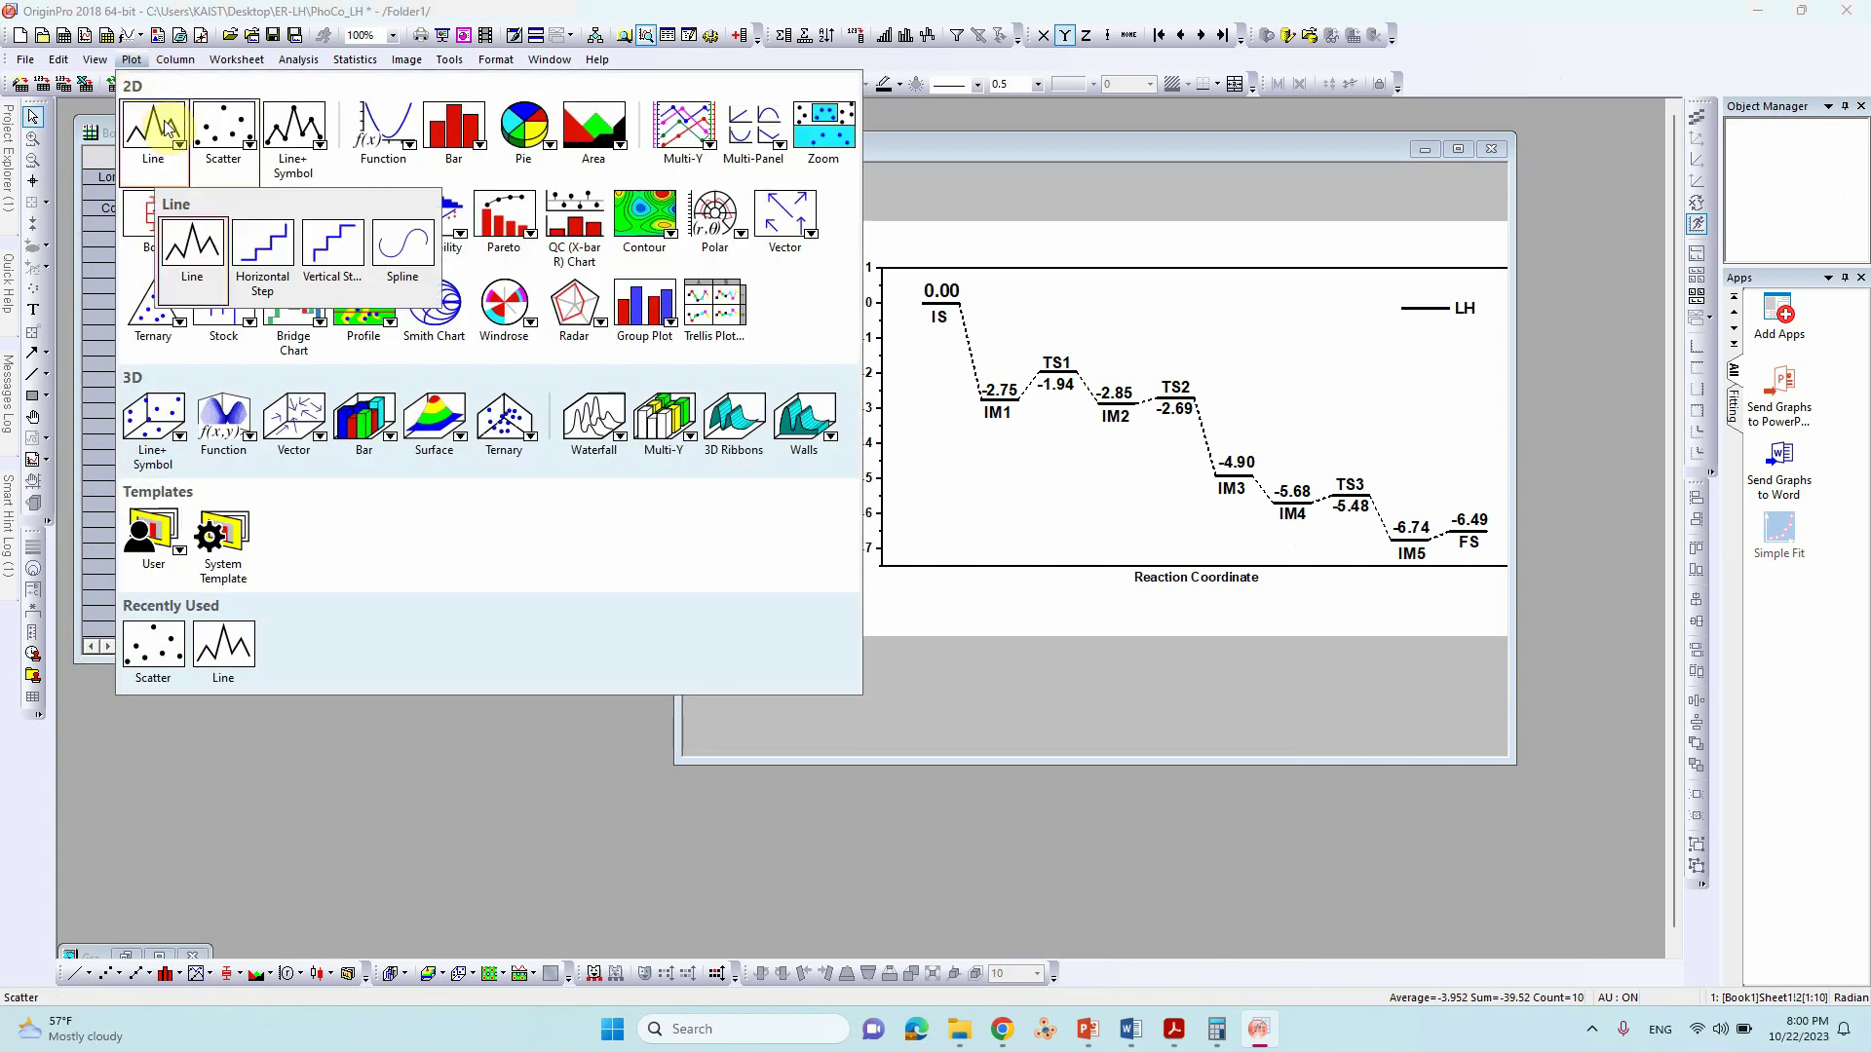
mouse_move(222, 147)
left_click(261, 247)
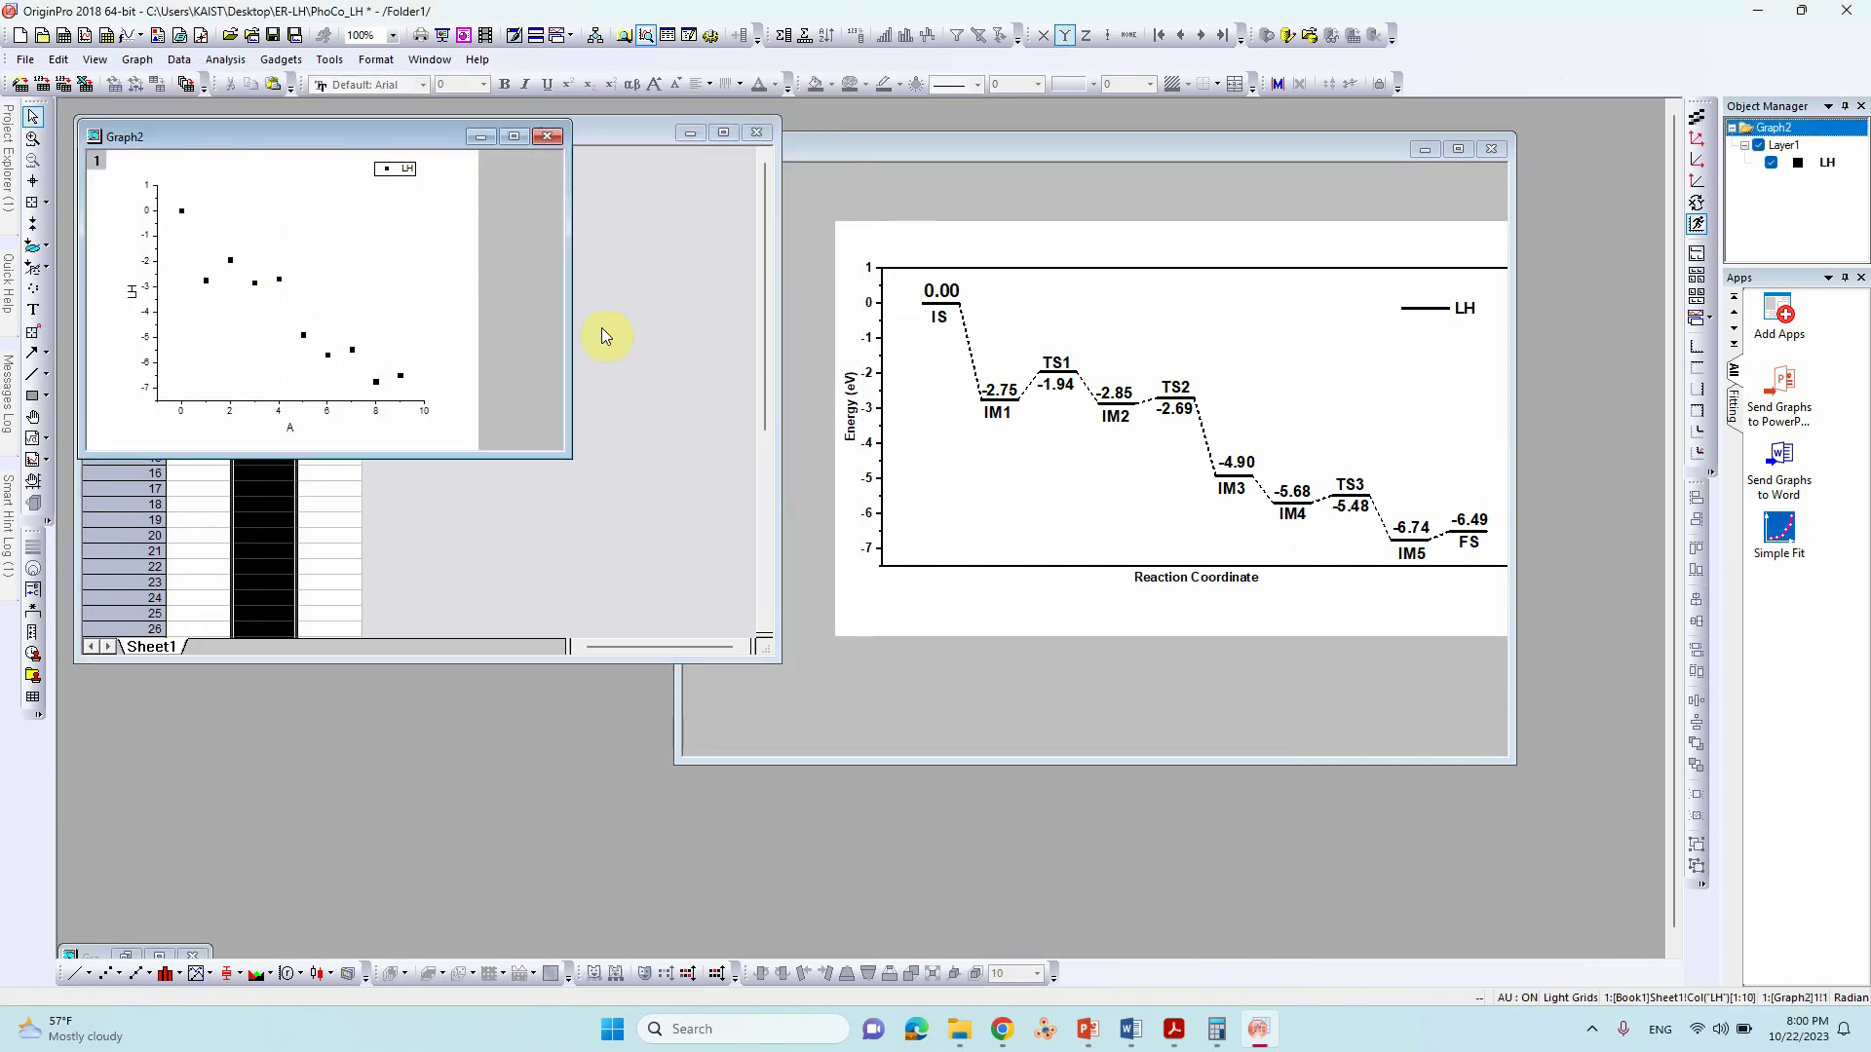
Widen the new scatter graph's window and set its page width to 15 inches.
left_click_drag(570, 244, 1027, 250)
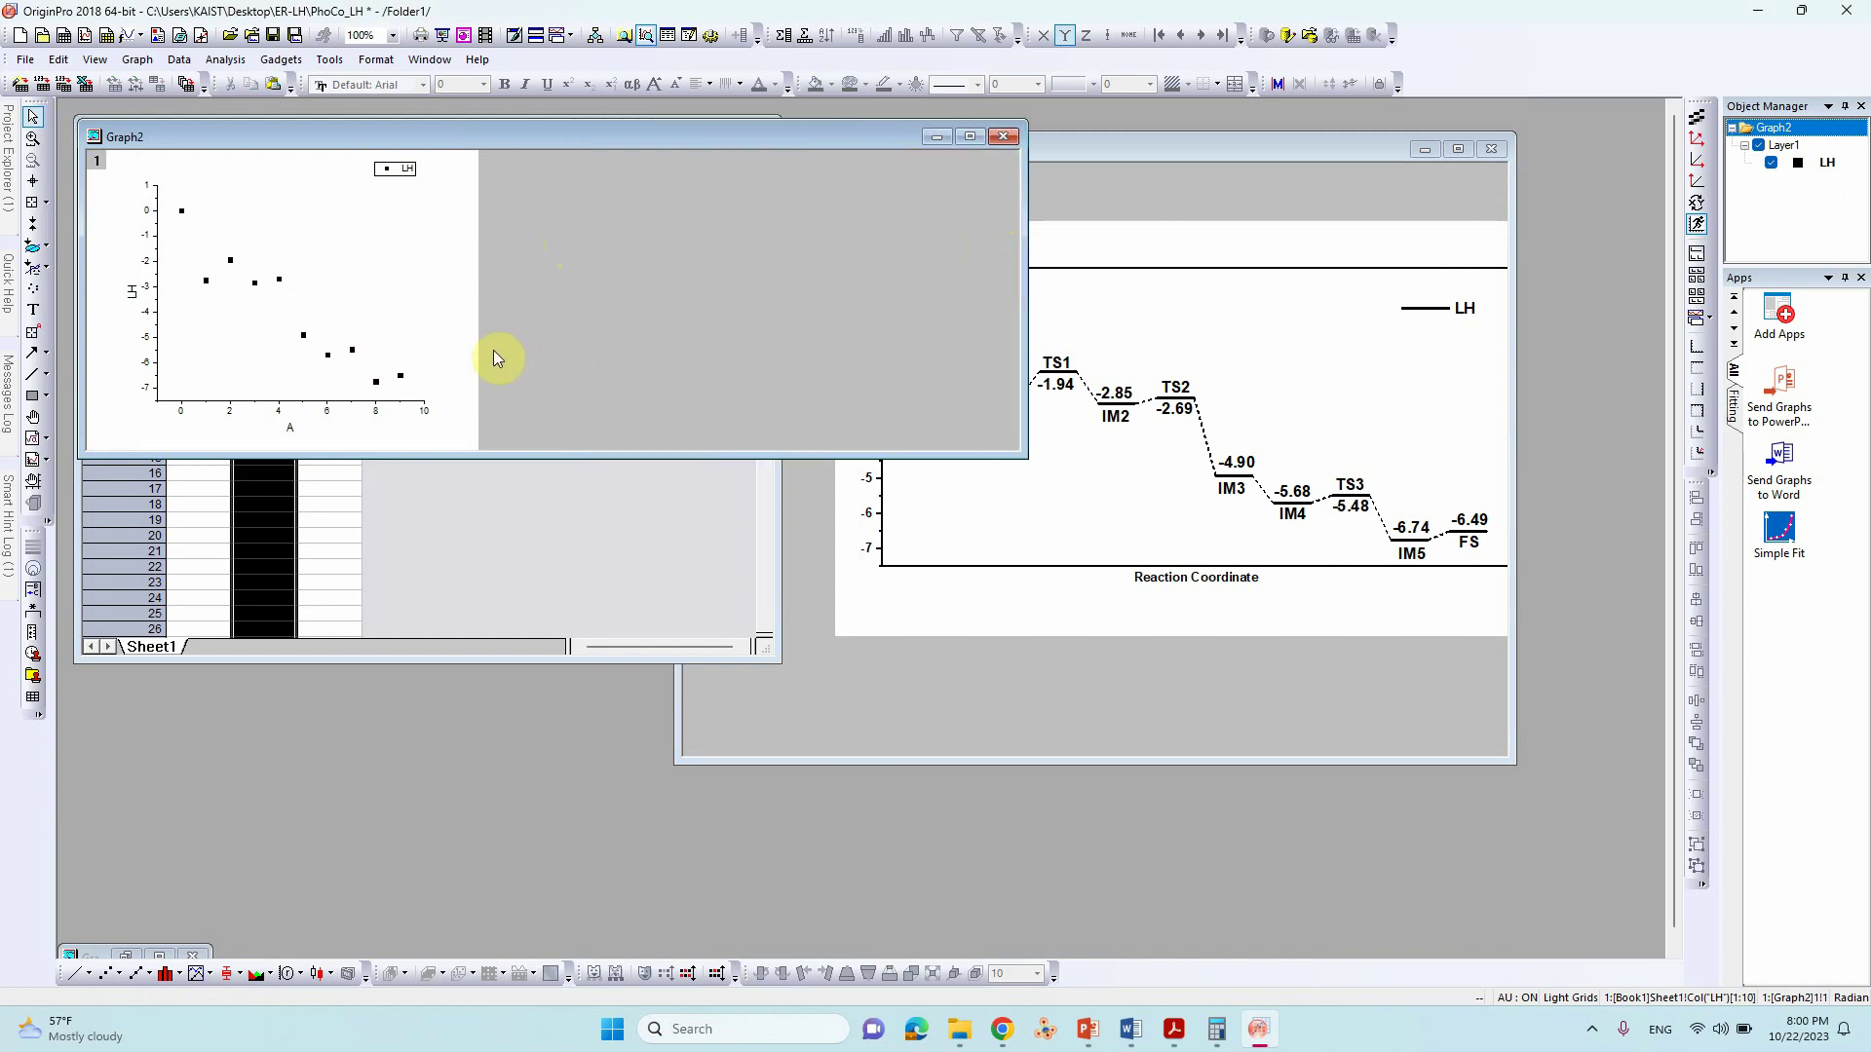
double_click(461, 348)
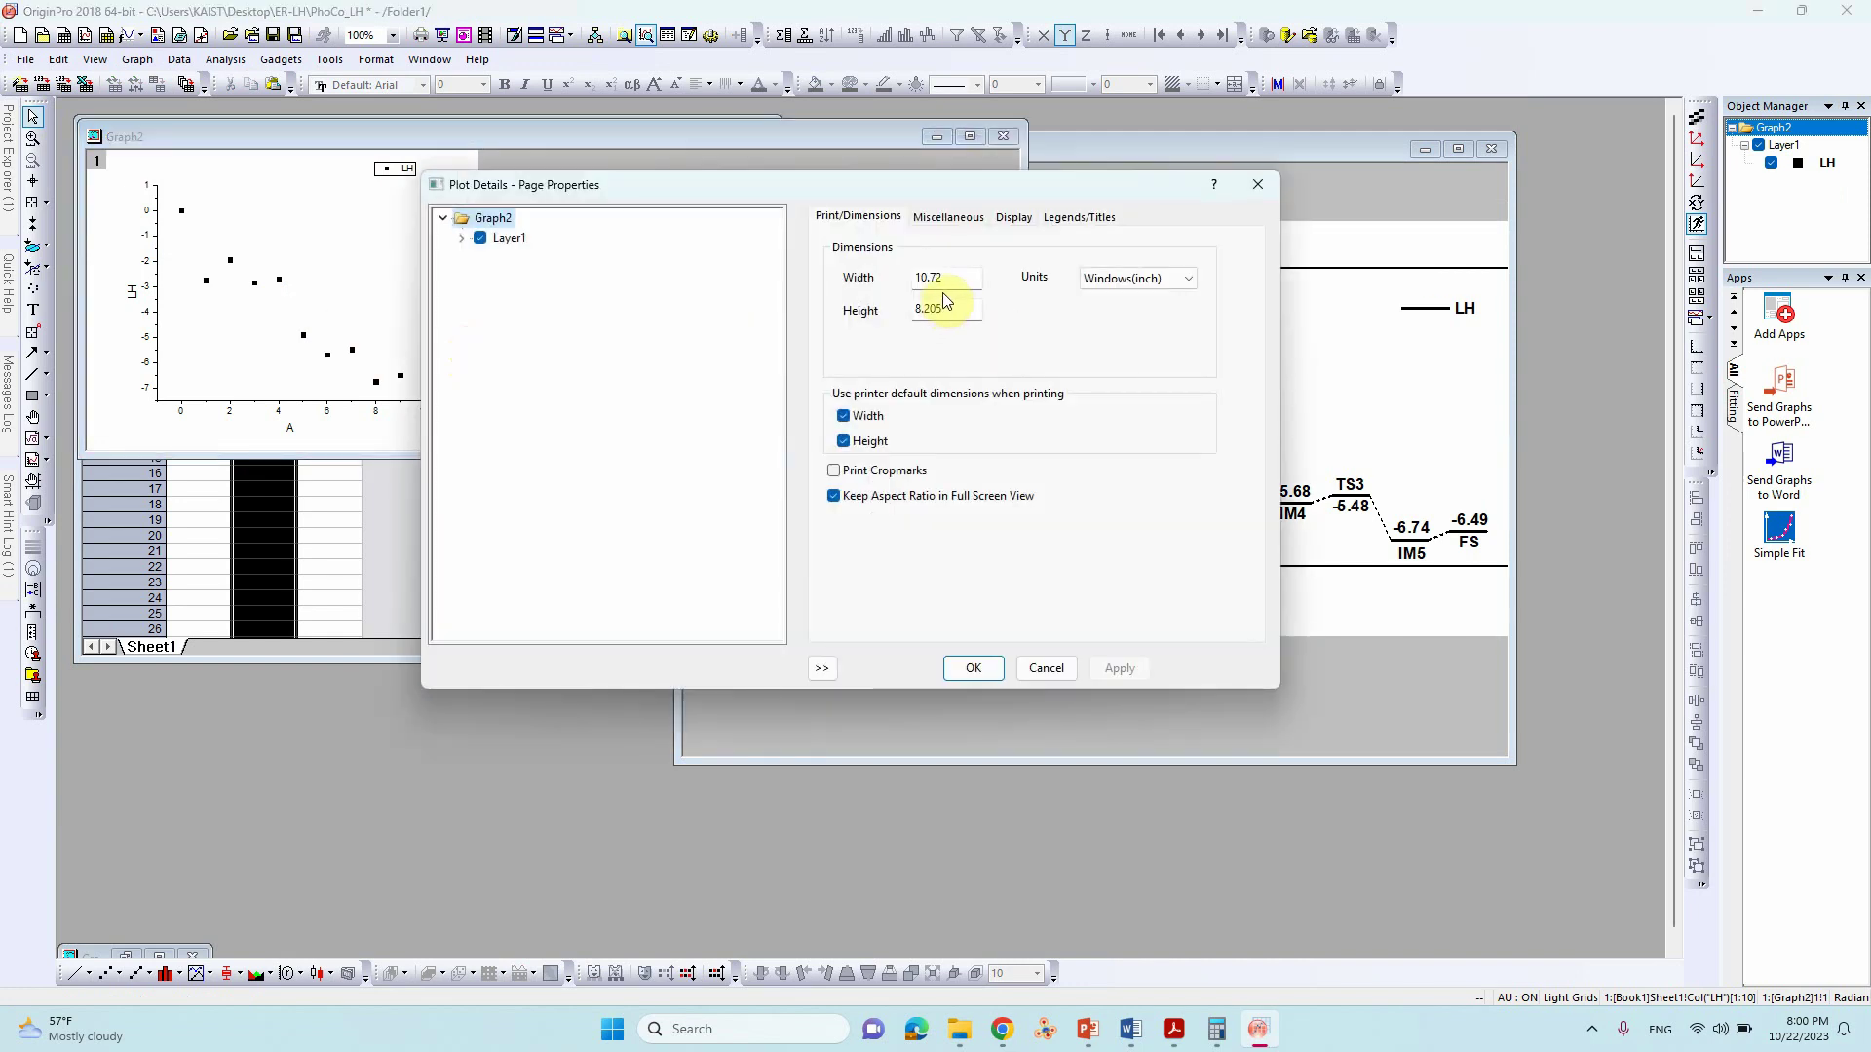
left_click_drag(978, 278, 826, 283)
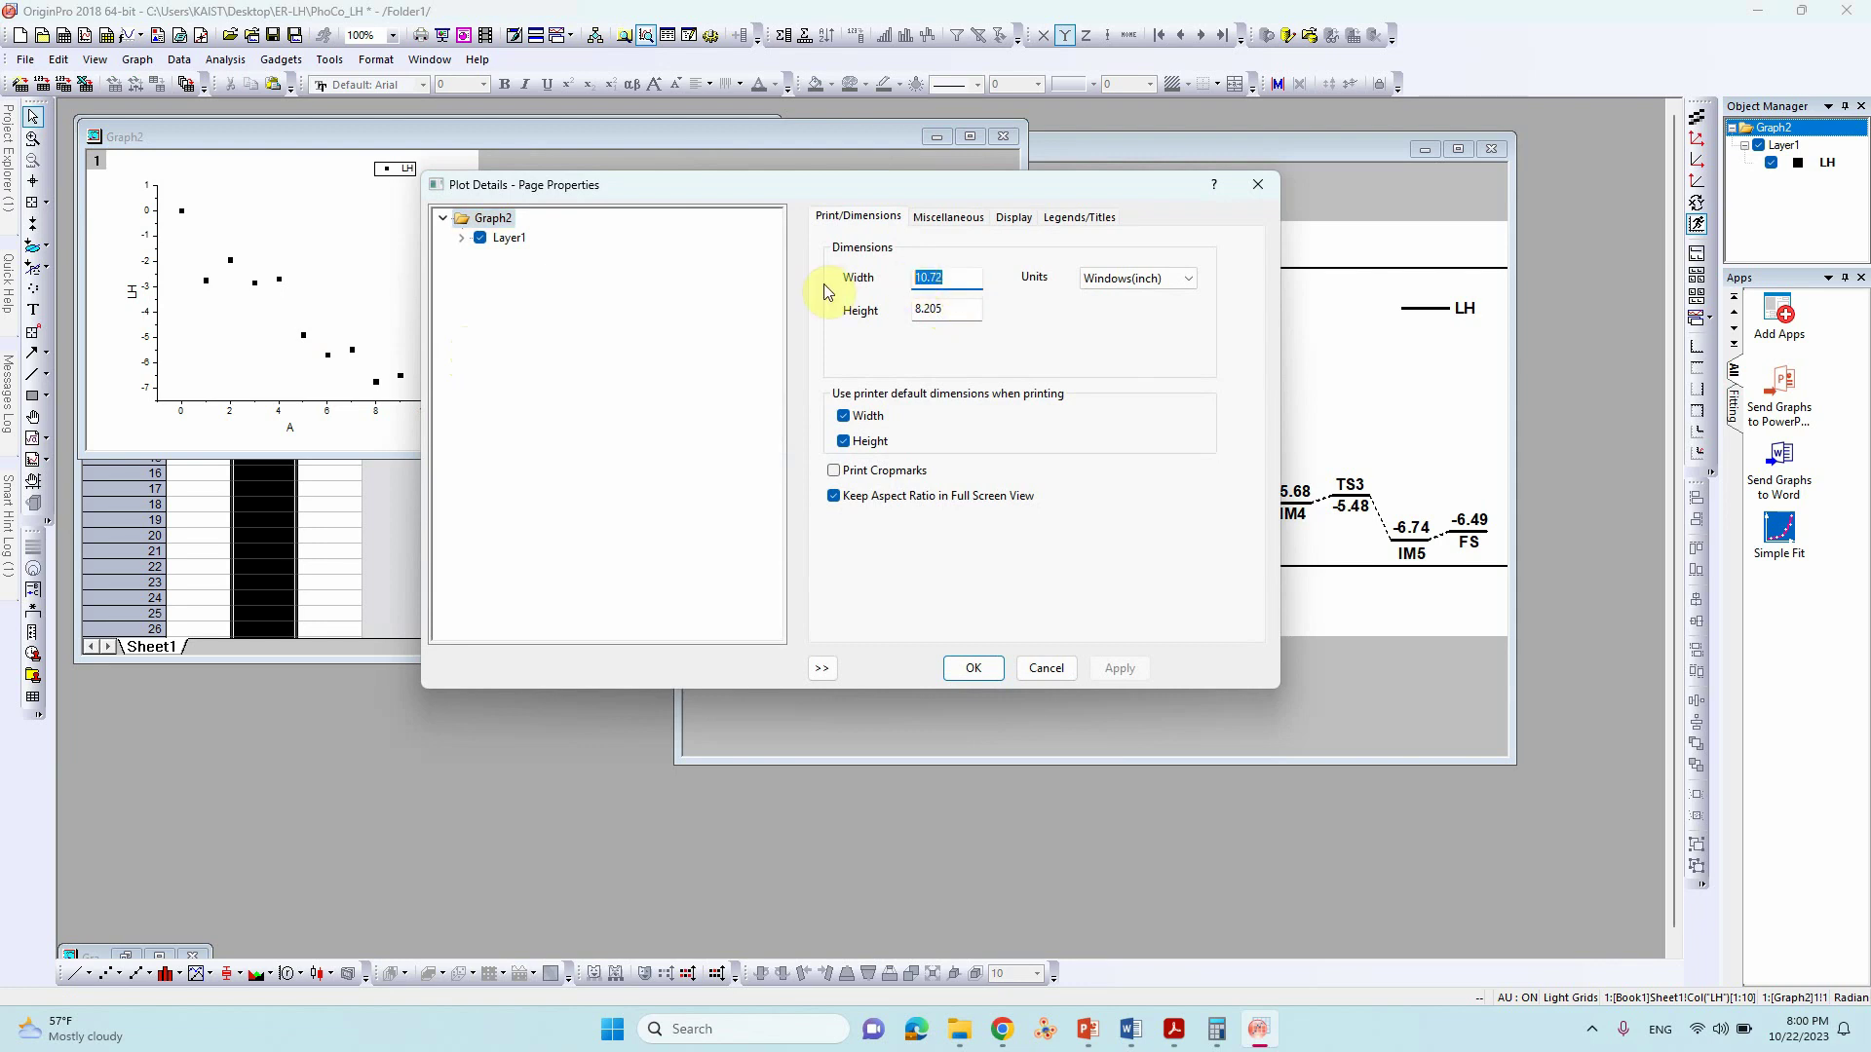
type("15")
left_click(1119, 668)
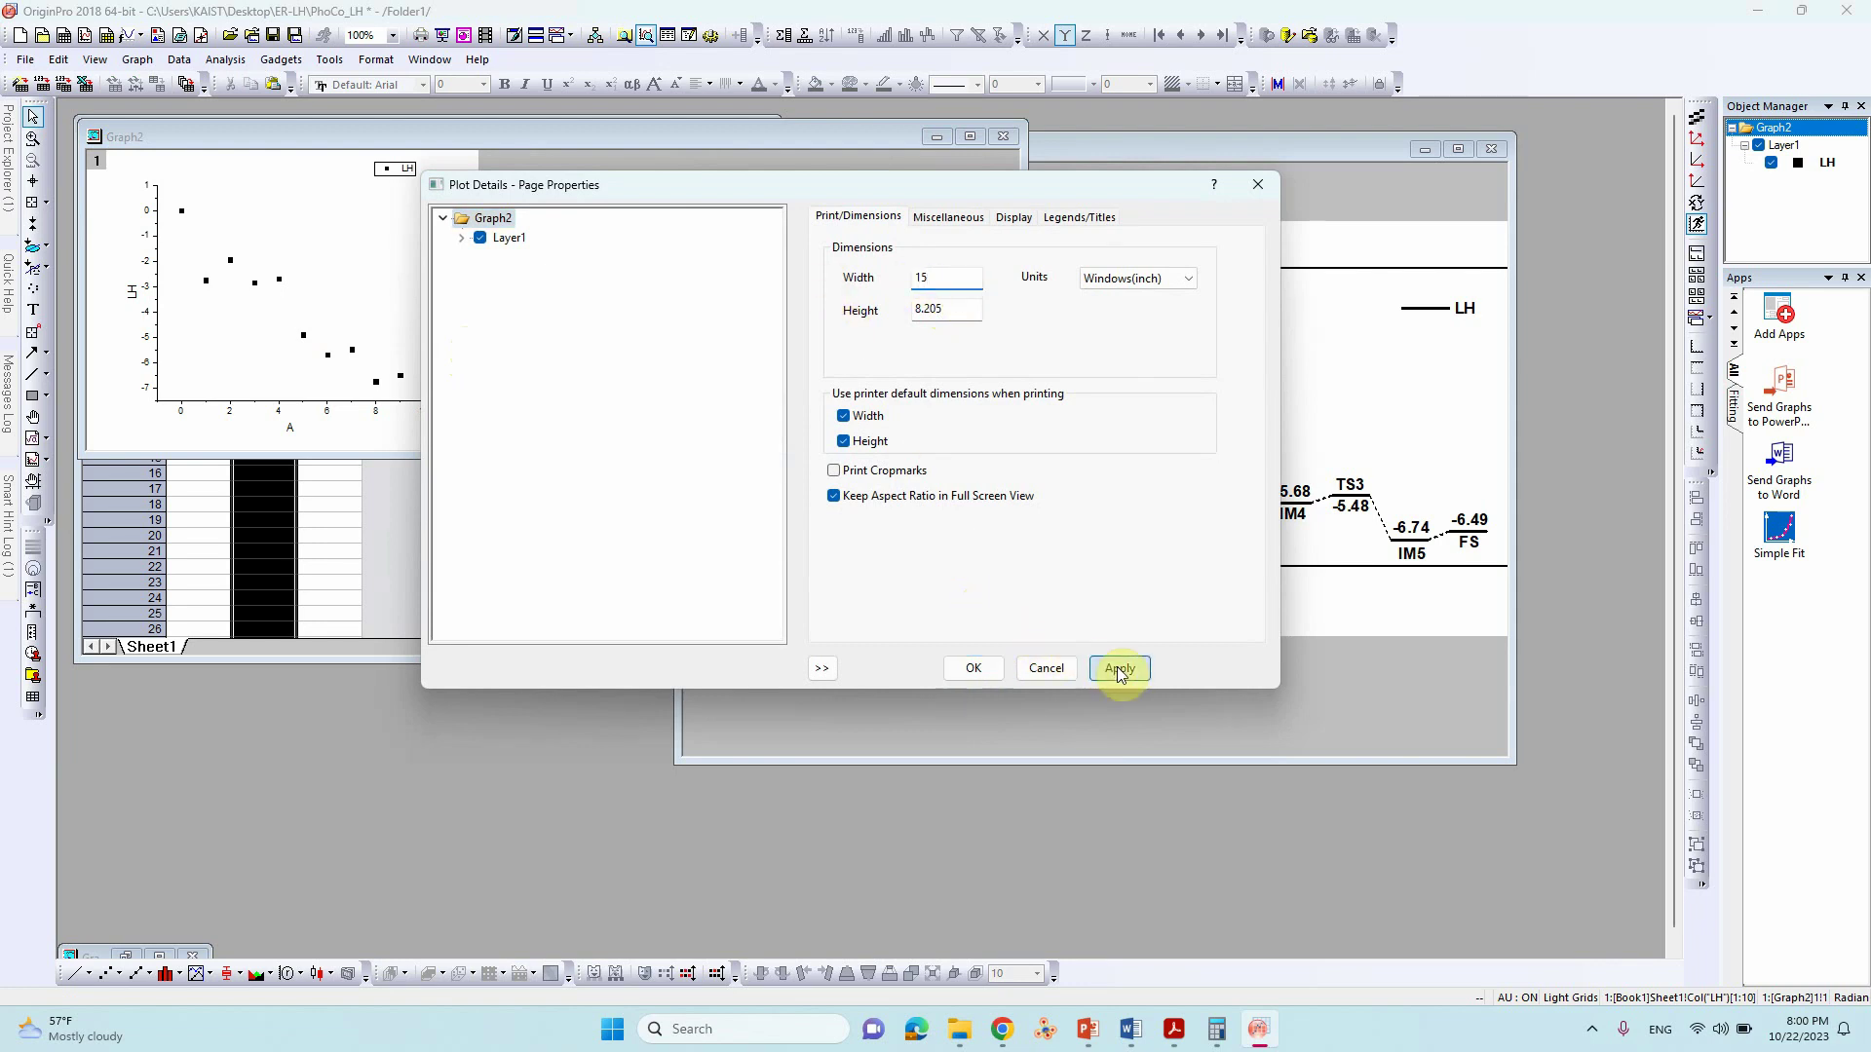
left_click(975, 669)
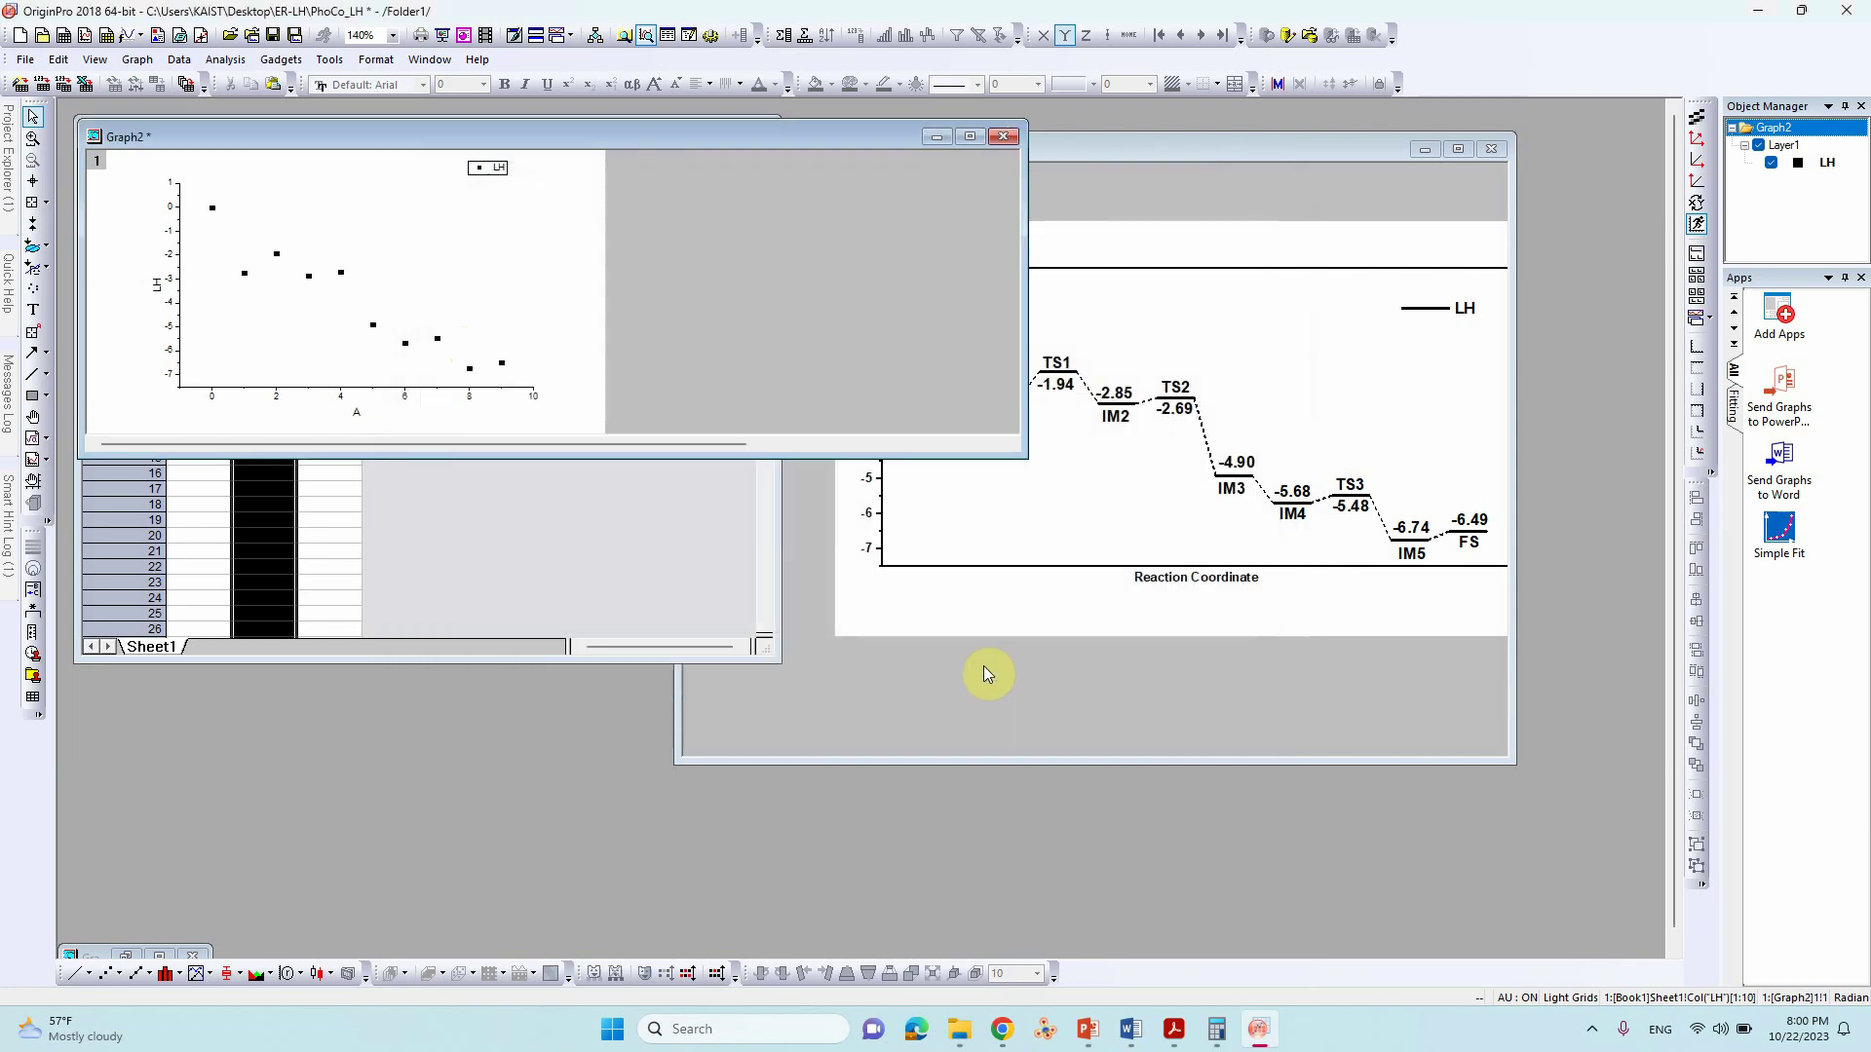
Change the LH scatter symbols to horizontal lines of size 50 with an edge thickness of 20.
left_click(341, 276)
double_click(341, 279)
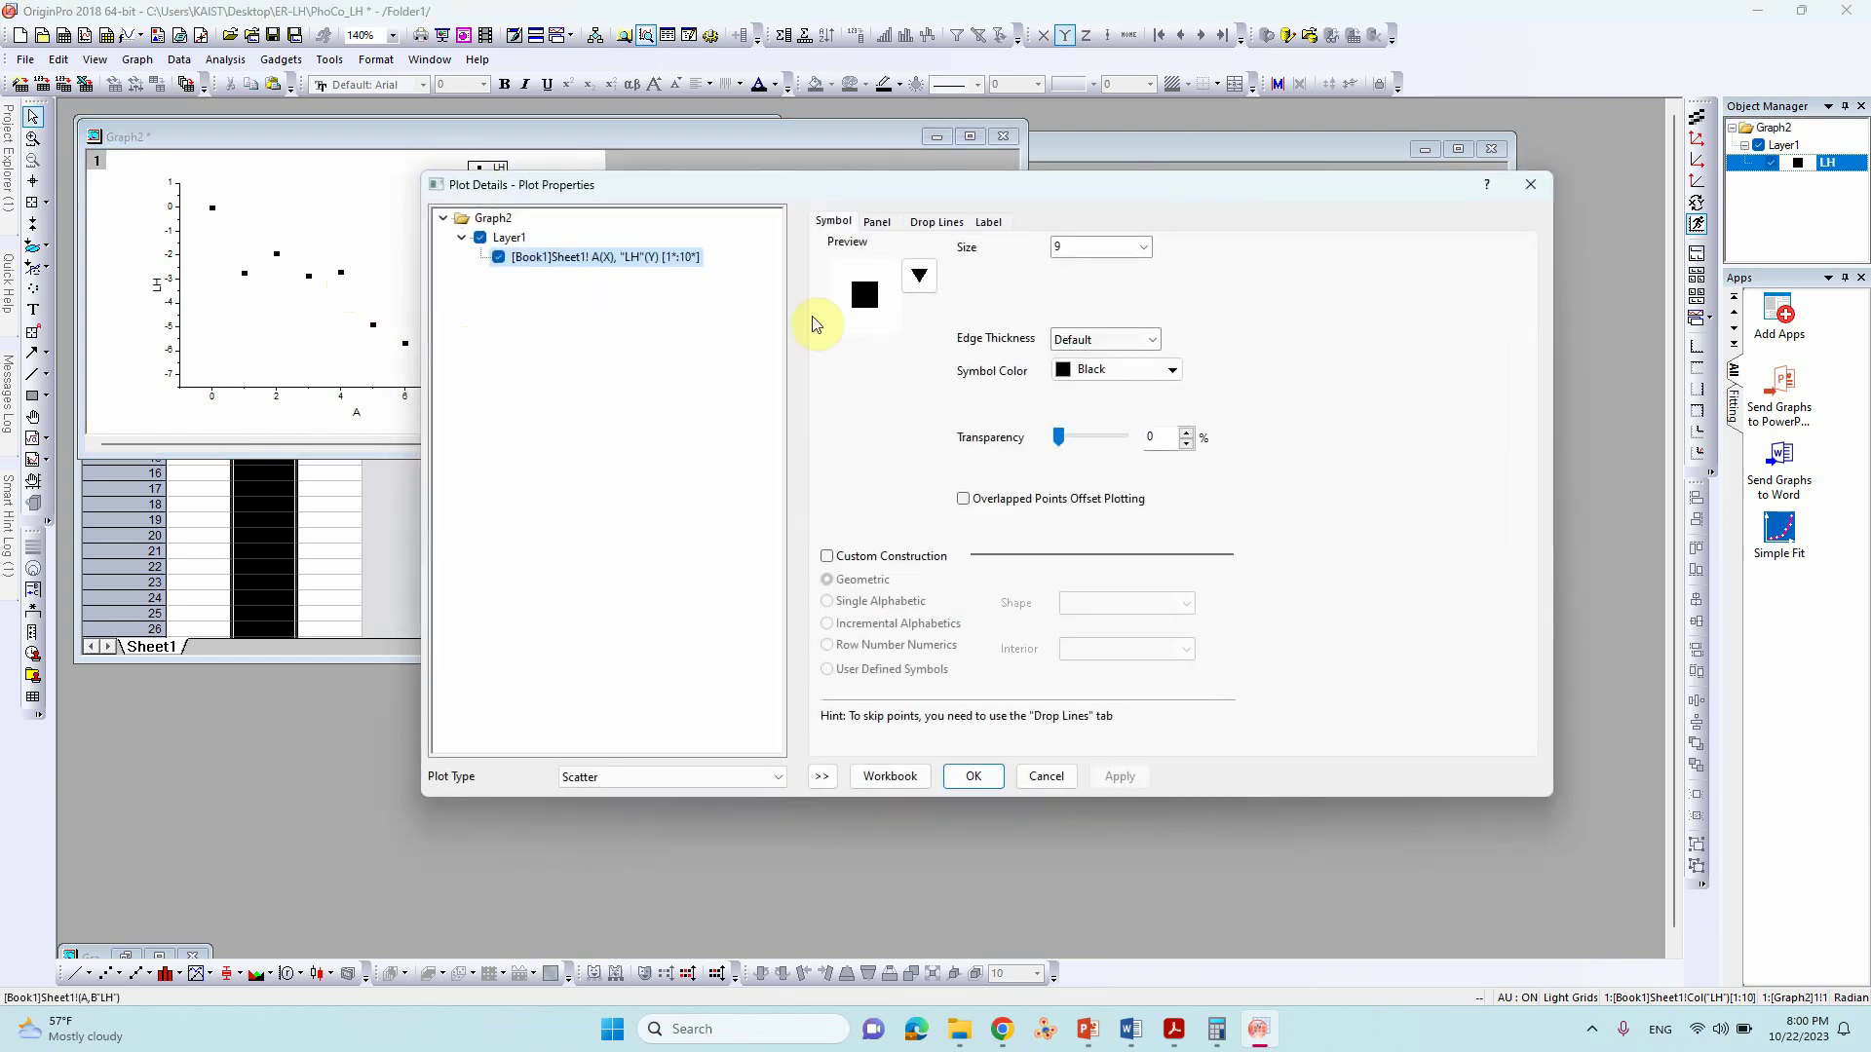
left_click(919, 274)
left_click(894, 543)
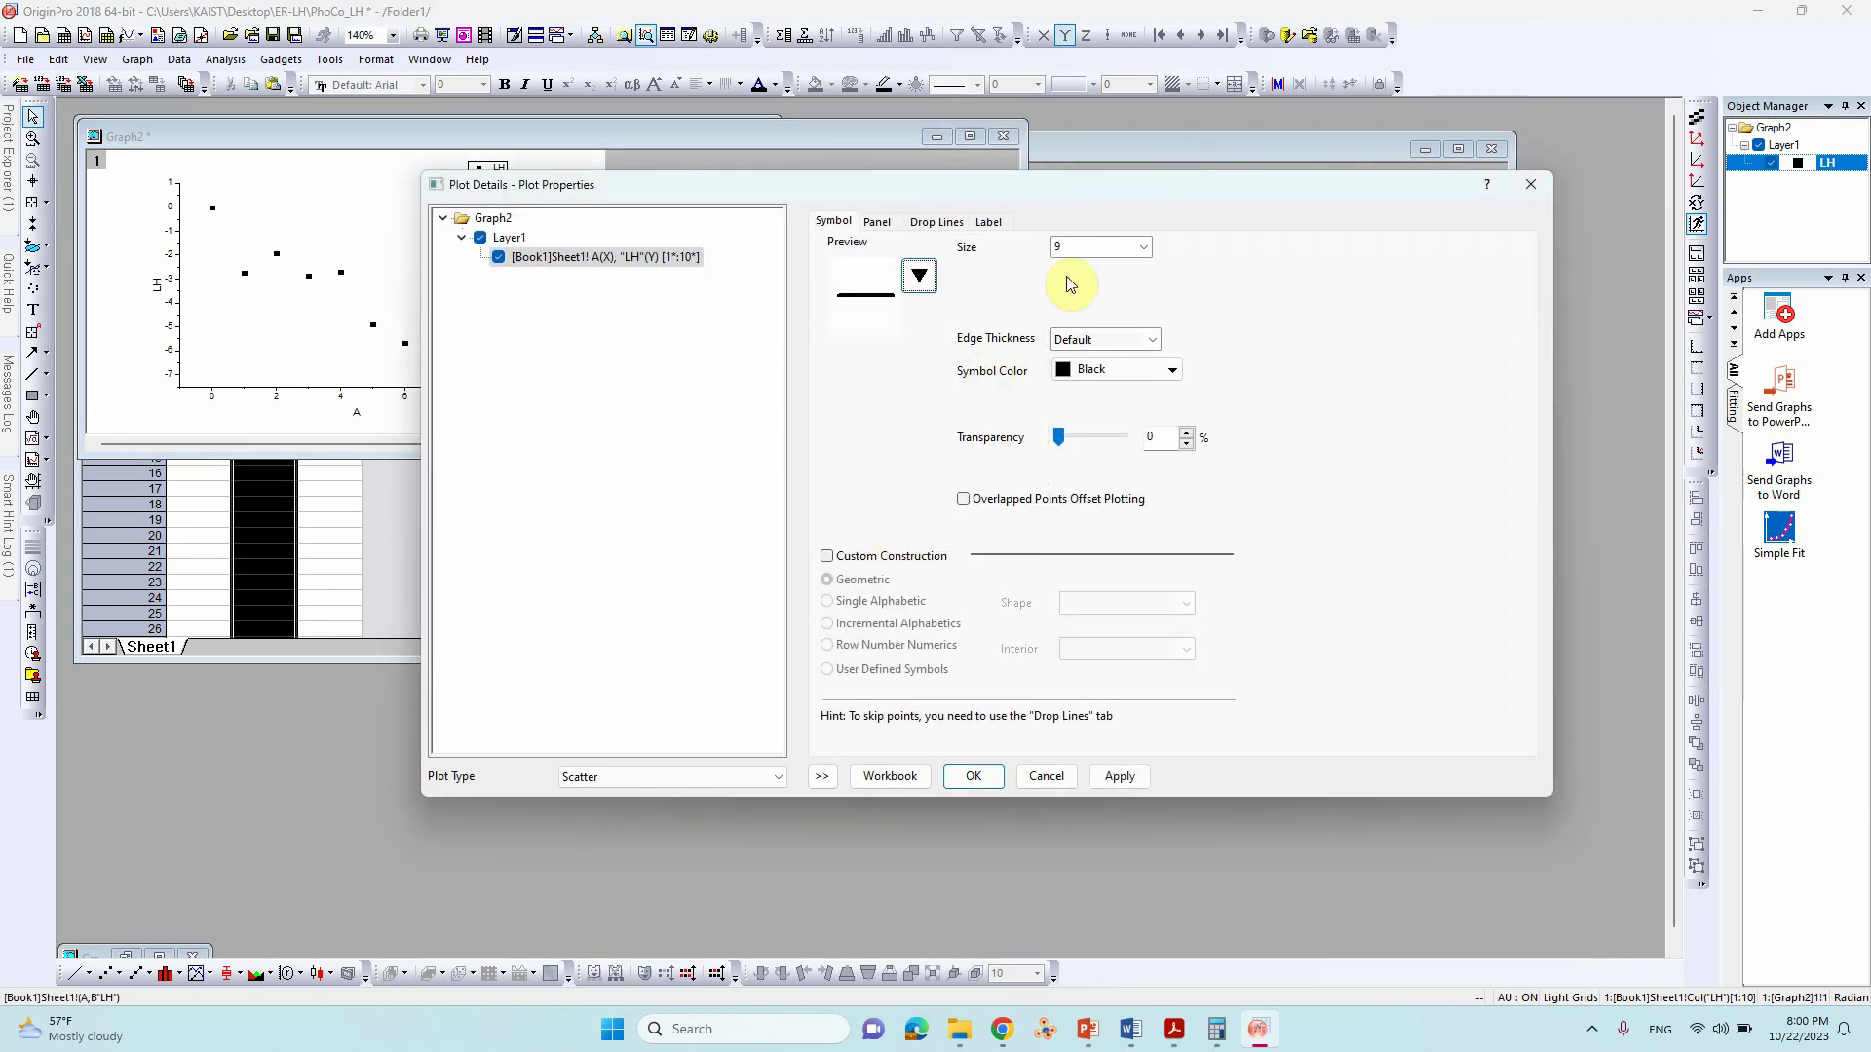
type("50")
left_click(1112, 343)
left_click(1096, 428)
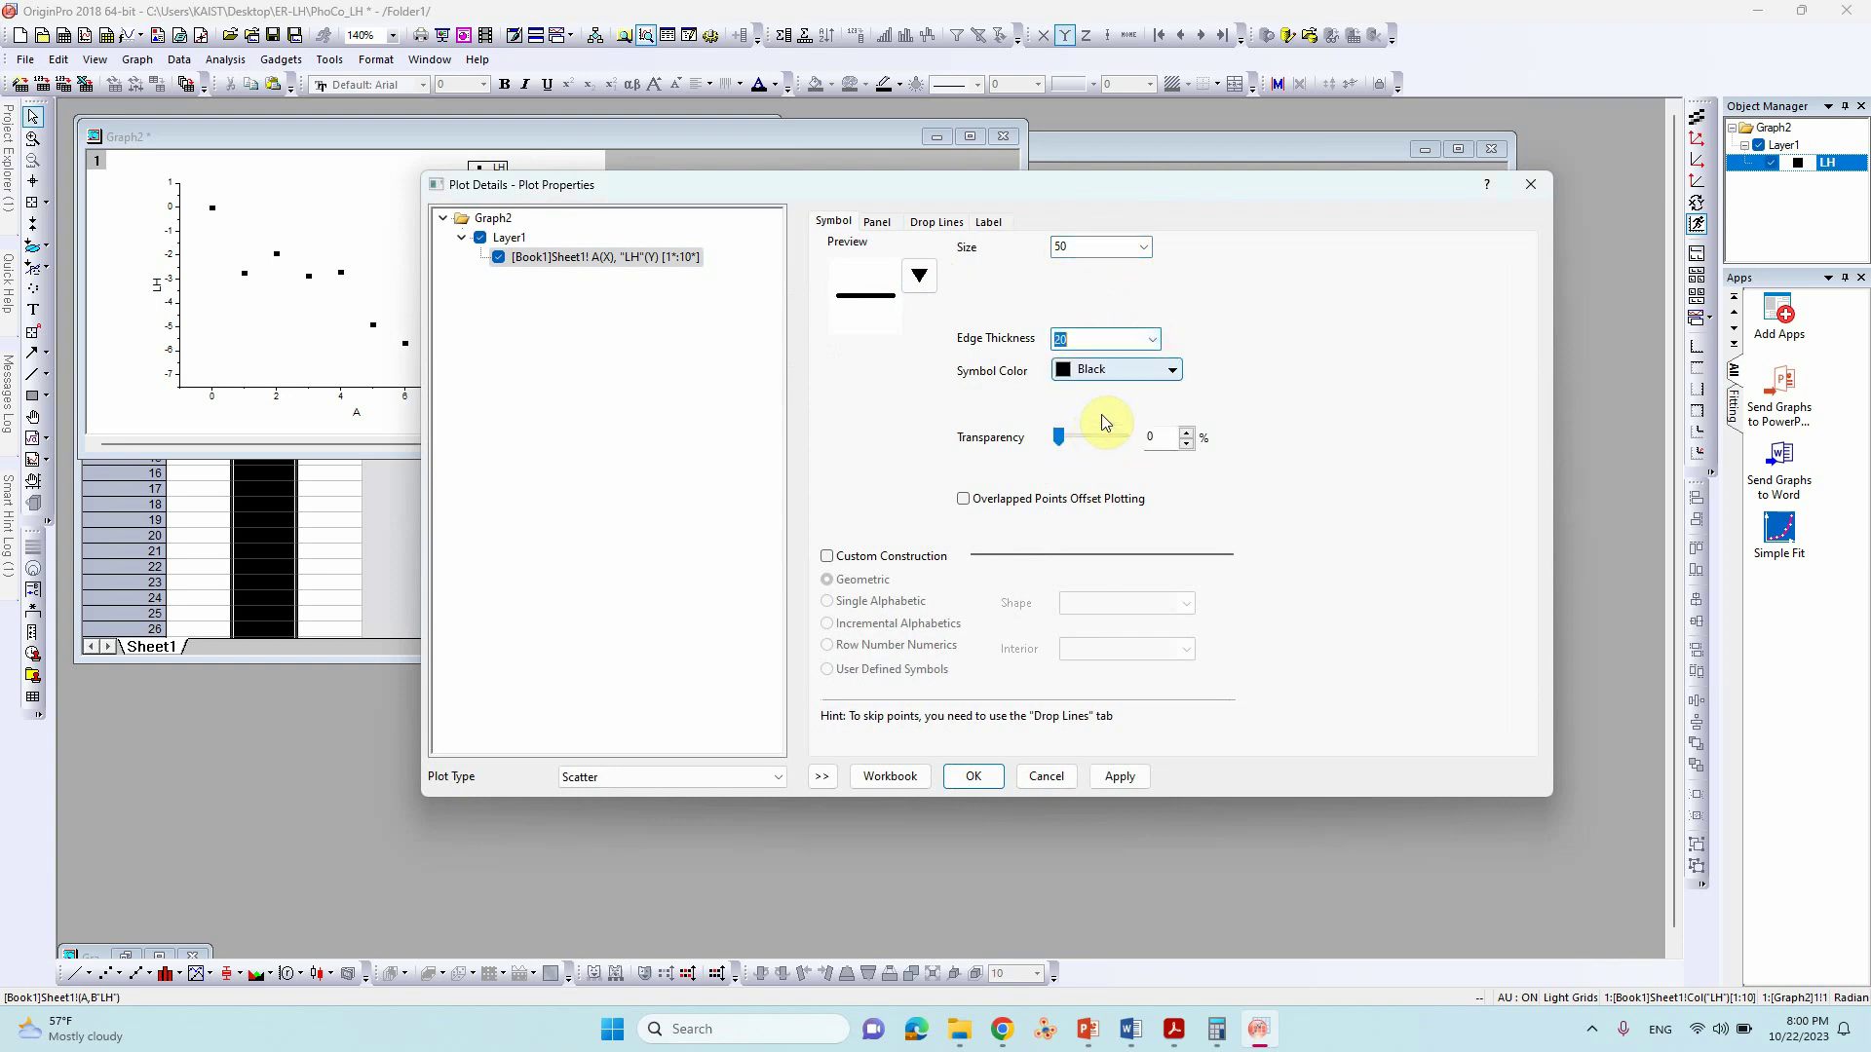
left_click(1119, 780)
left_click(984, 779)
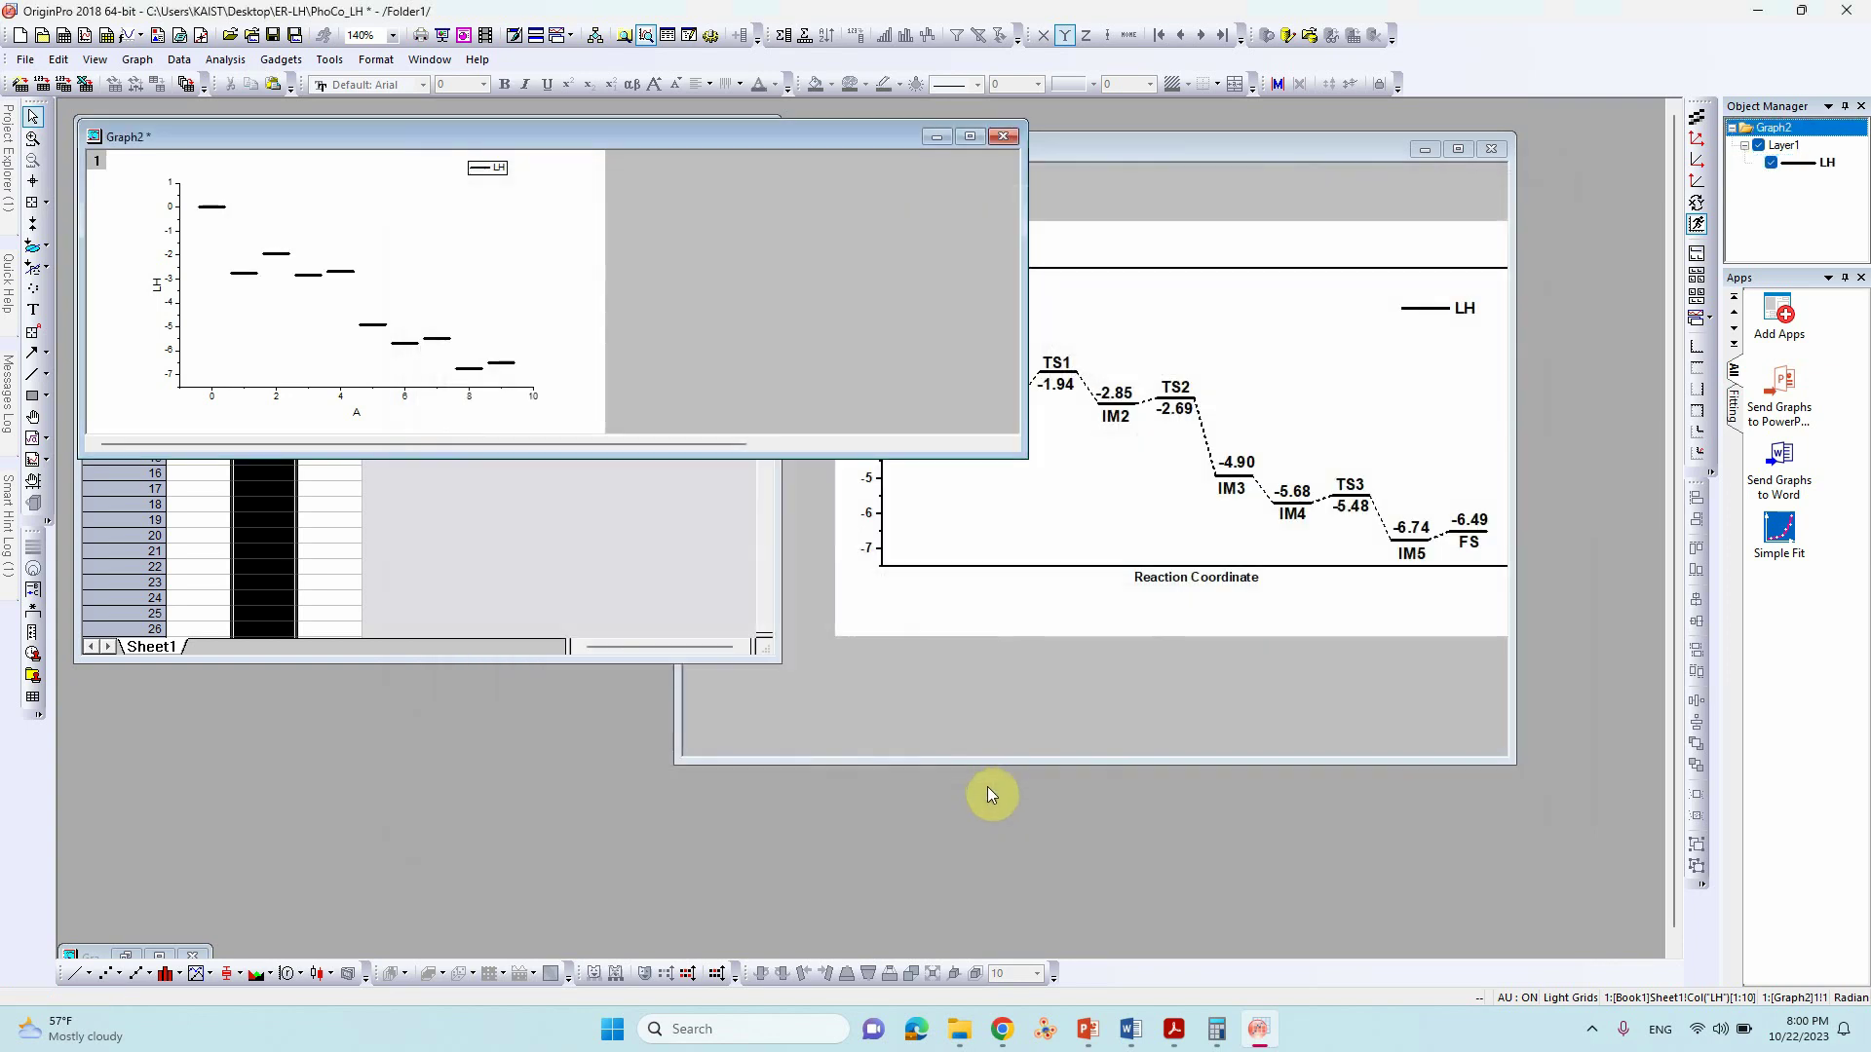
Enlarge the new graph window and frame the plot by enabling the opposite lines for both the X and Y axes.
left_click_drag(1013, 449, 1153, 756)
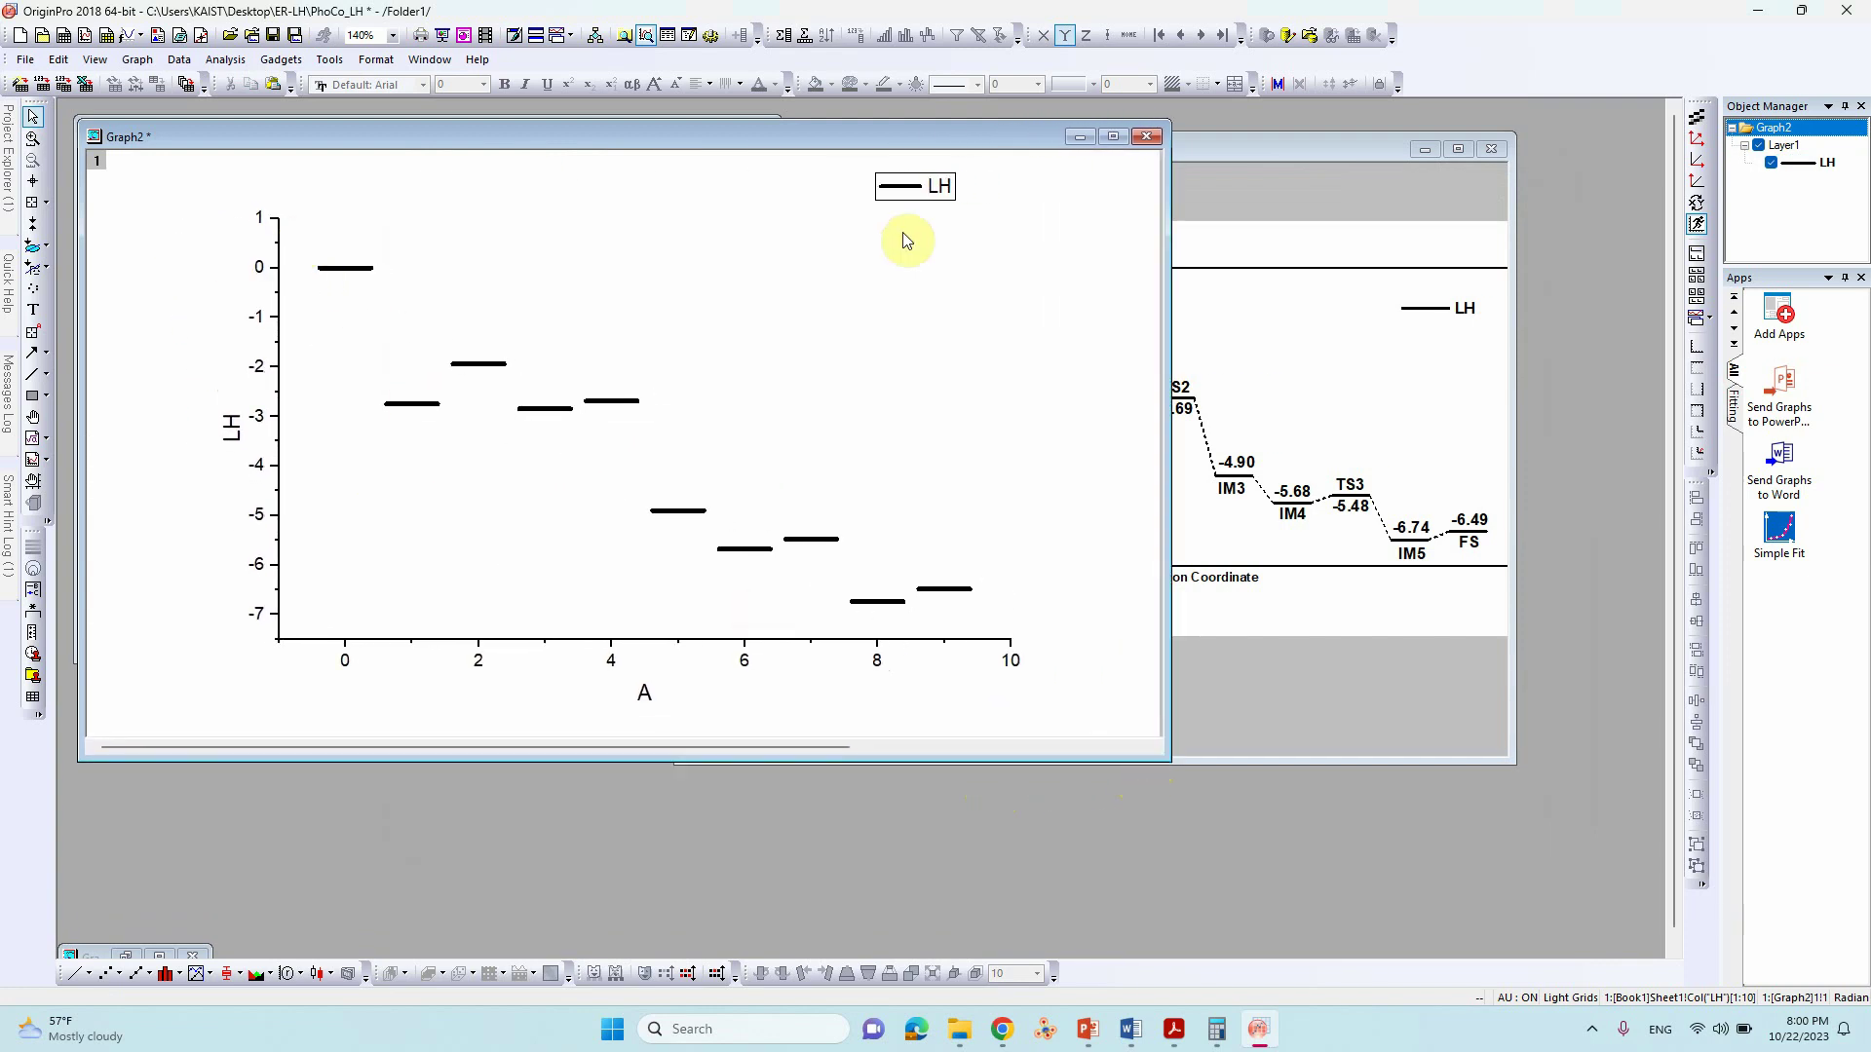
left_click(275, 435)
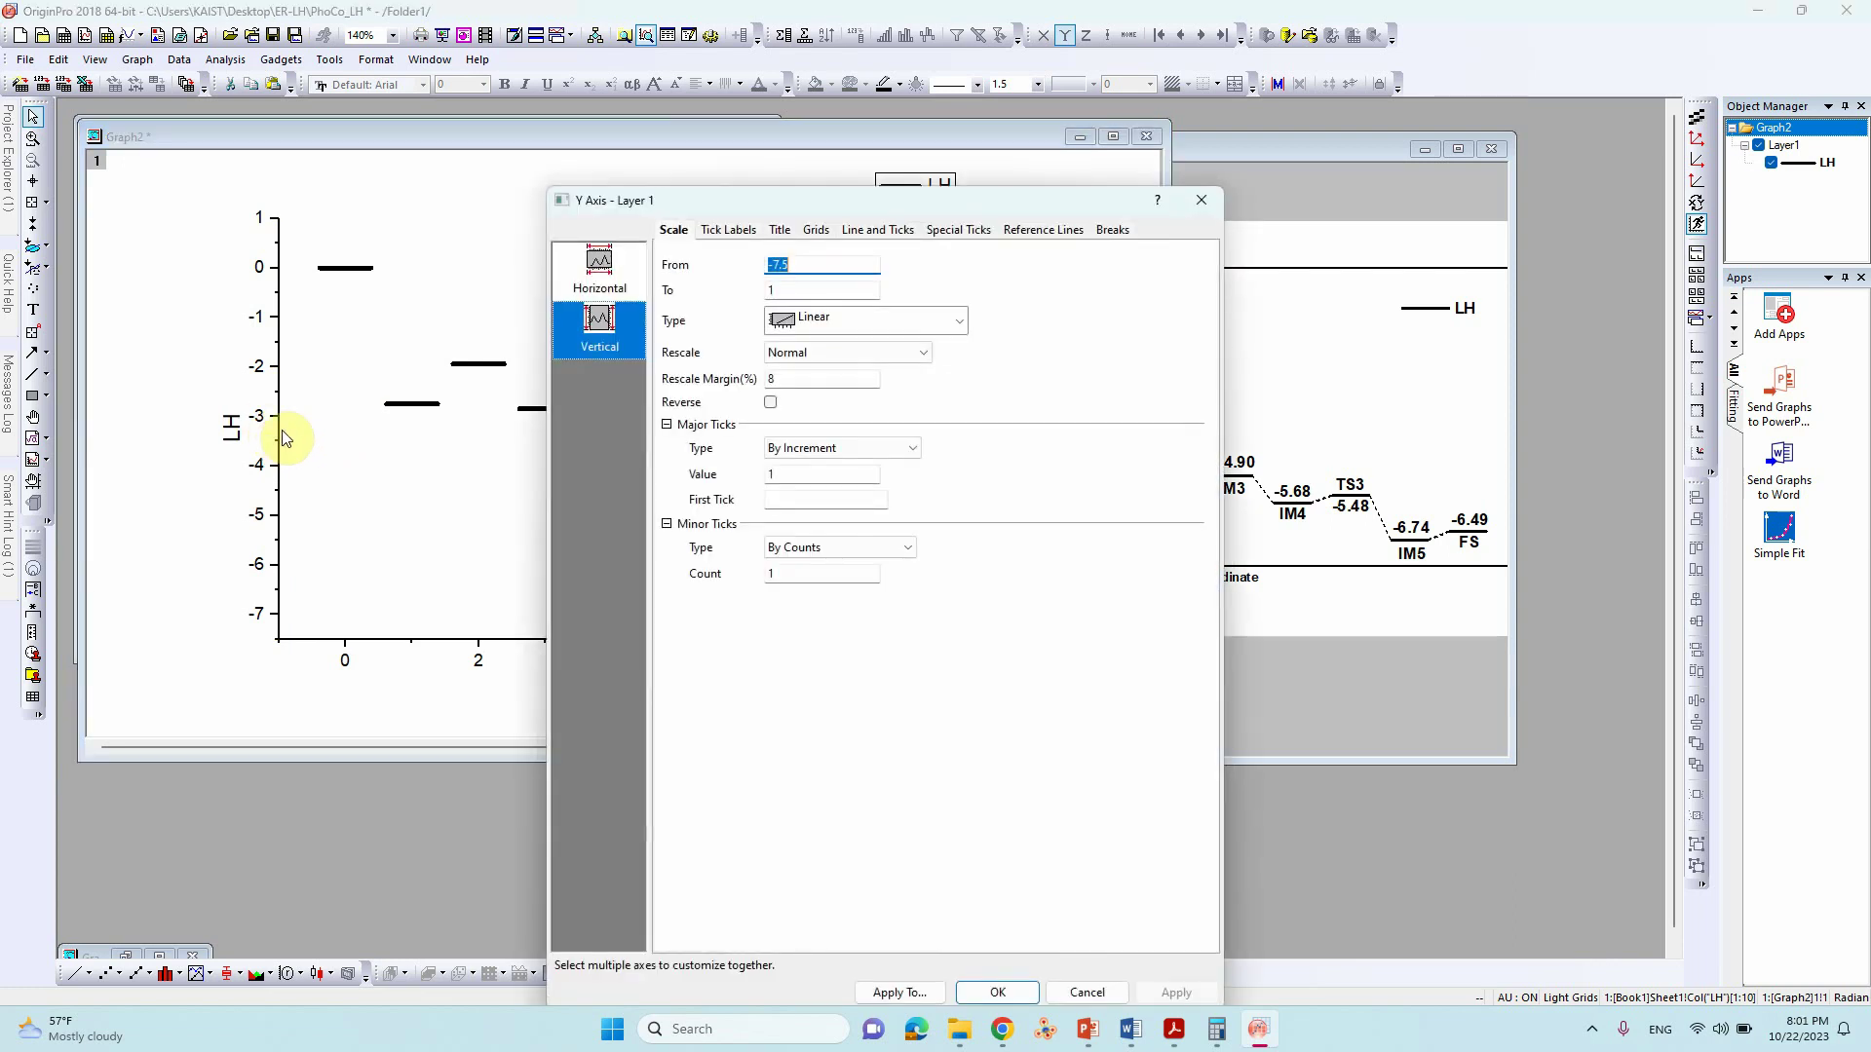
left_click(819, 231)
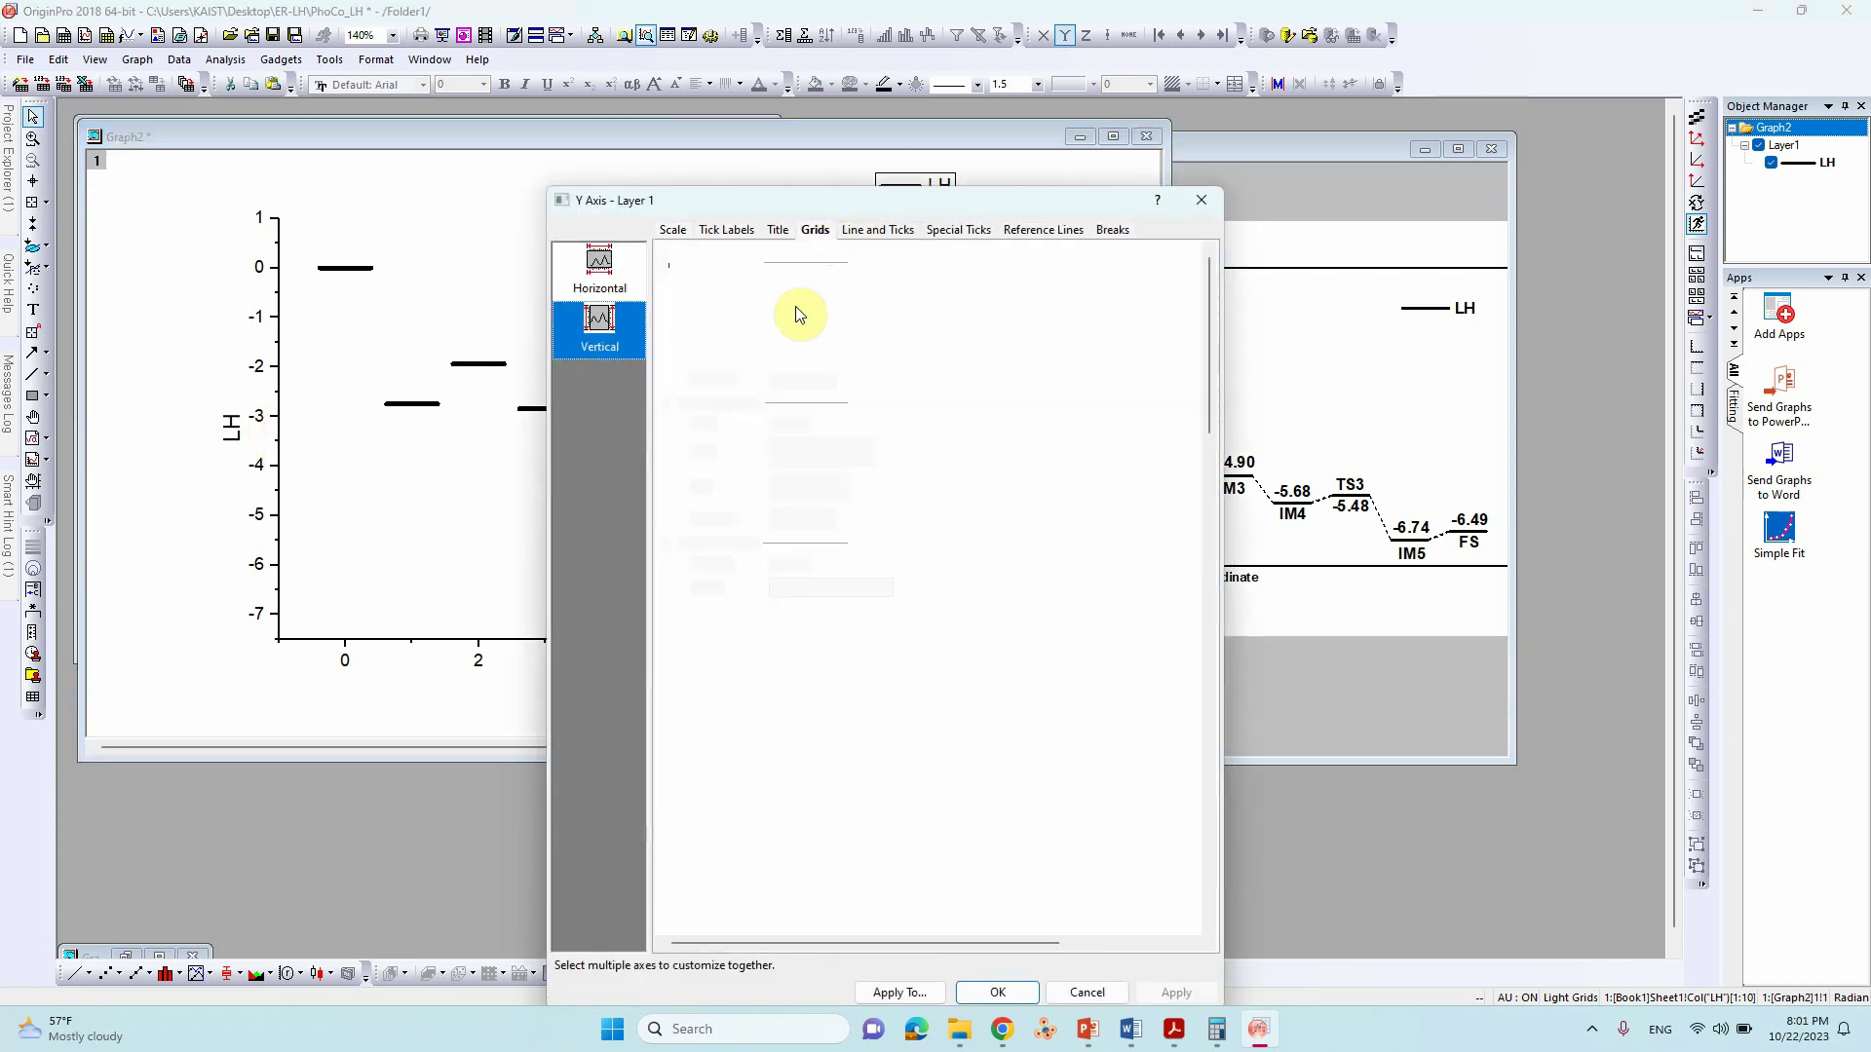
left_click(775, 565)
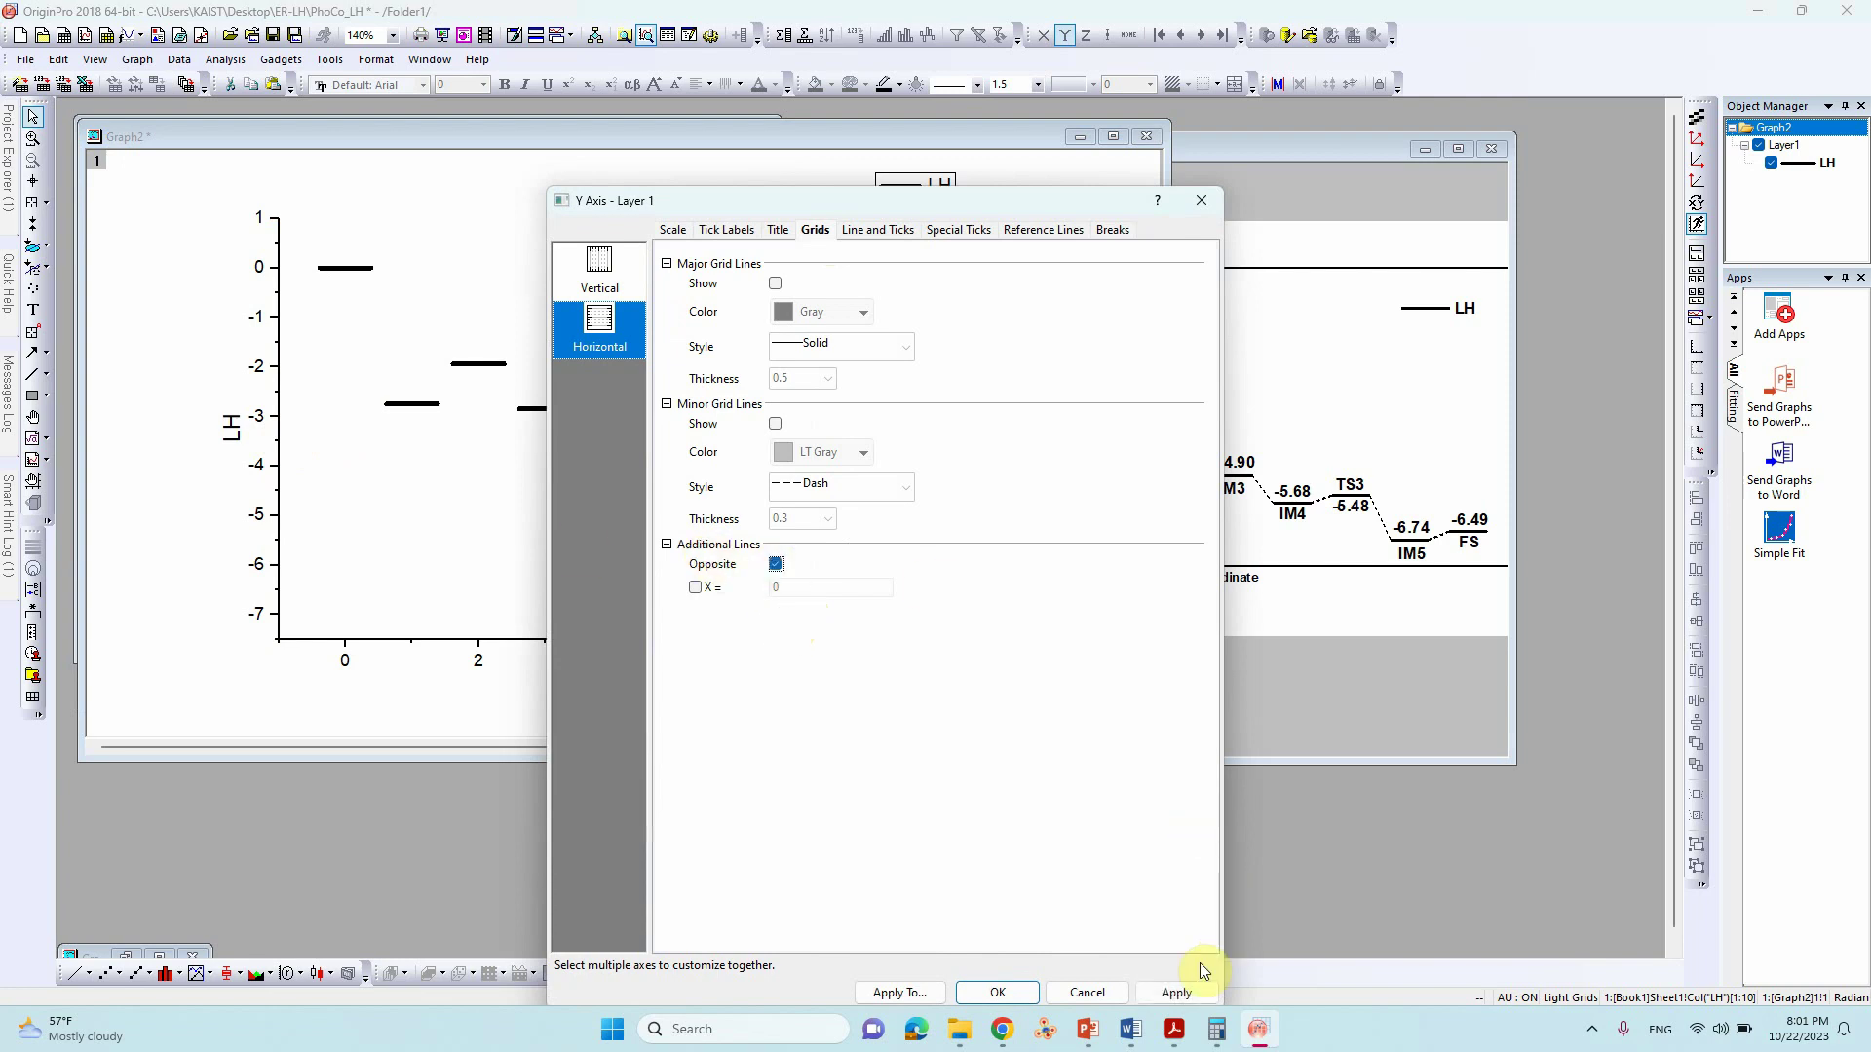
left_click(1177, 992)
left_click(602, 263)
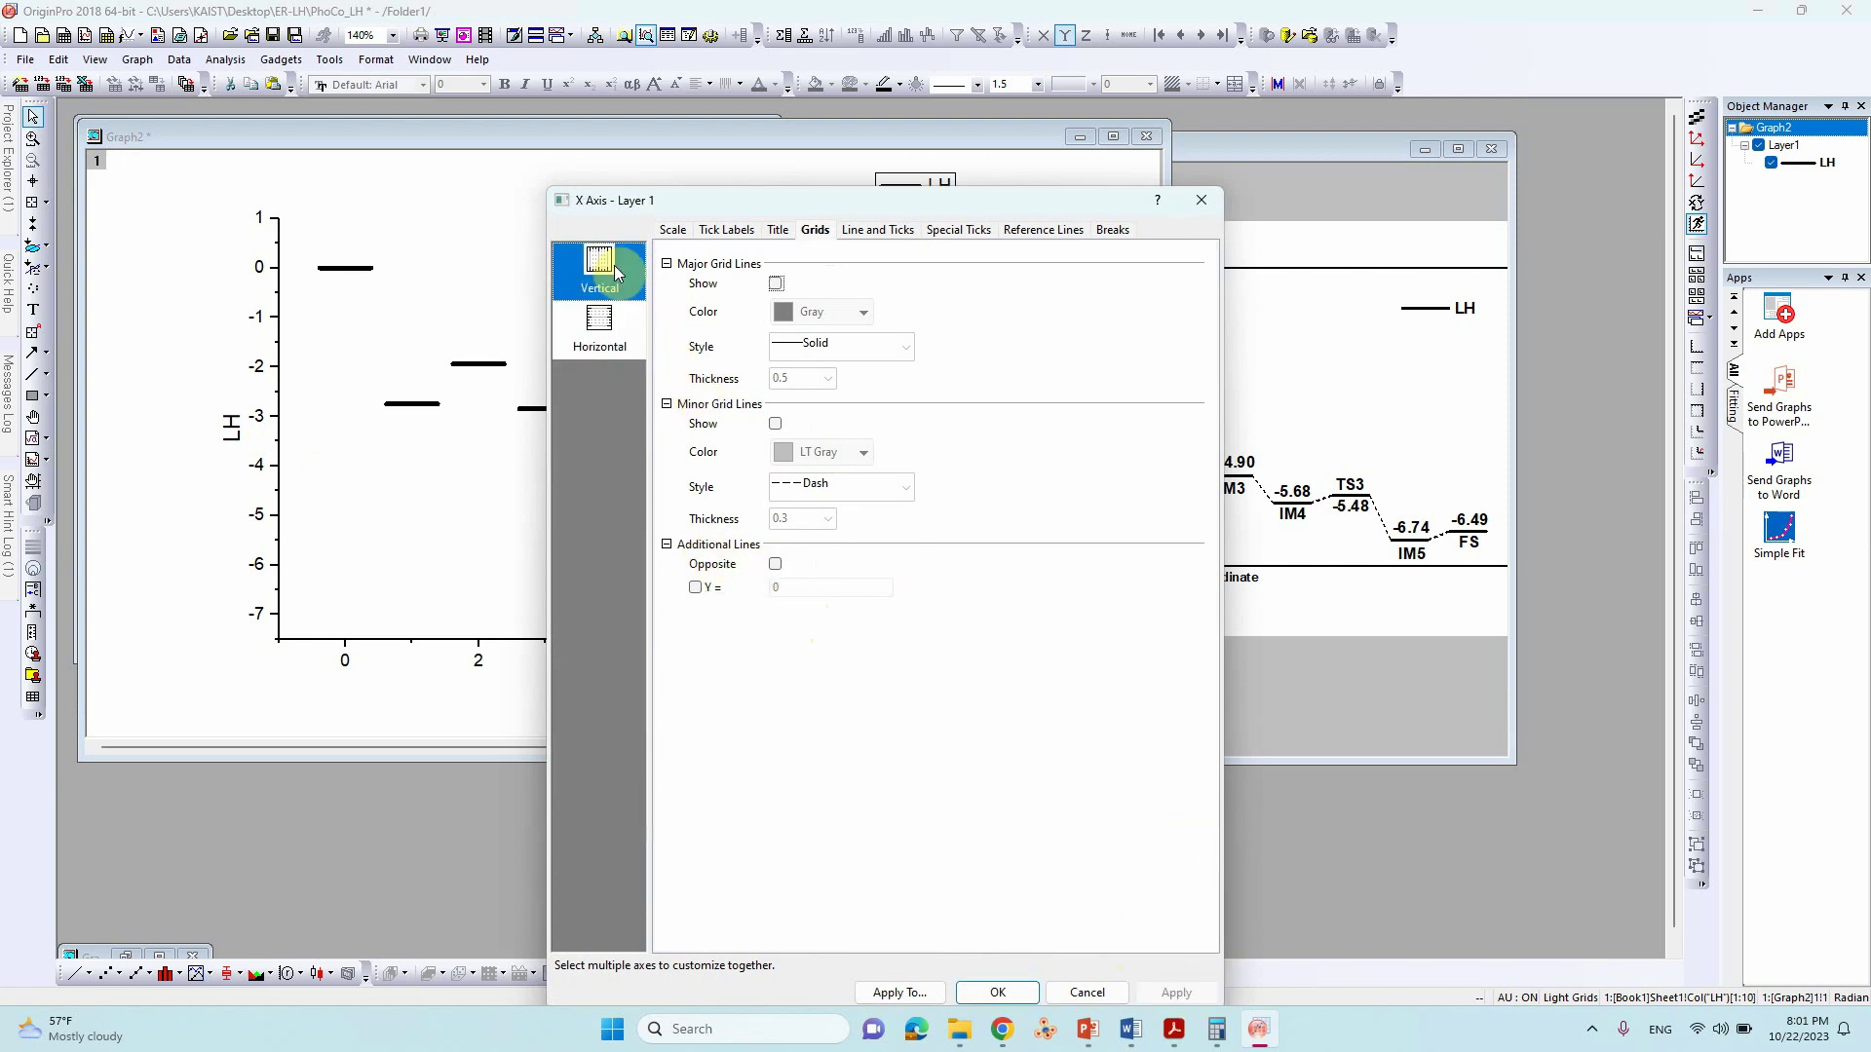
left_click(776, 566)
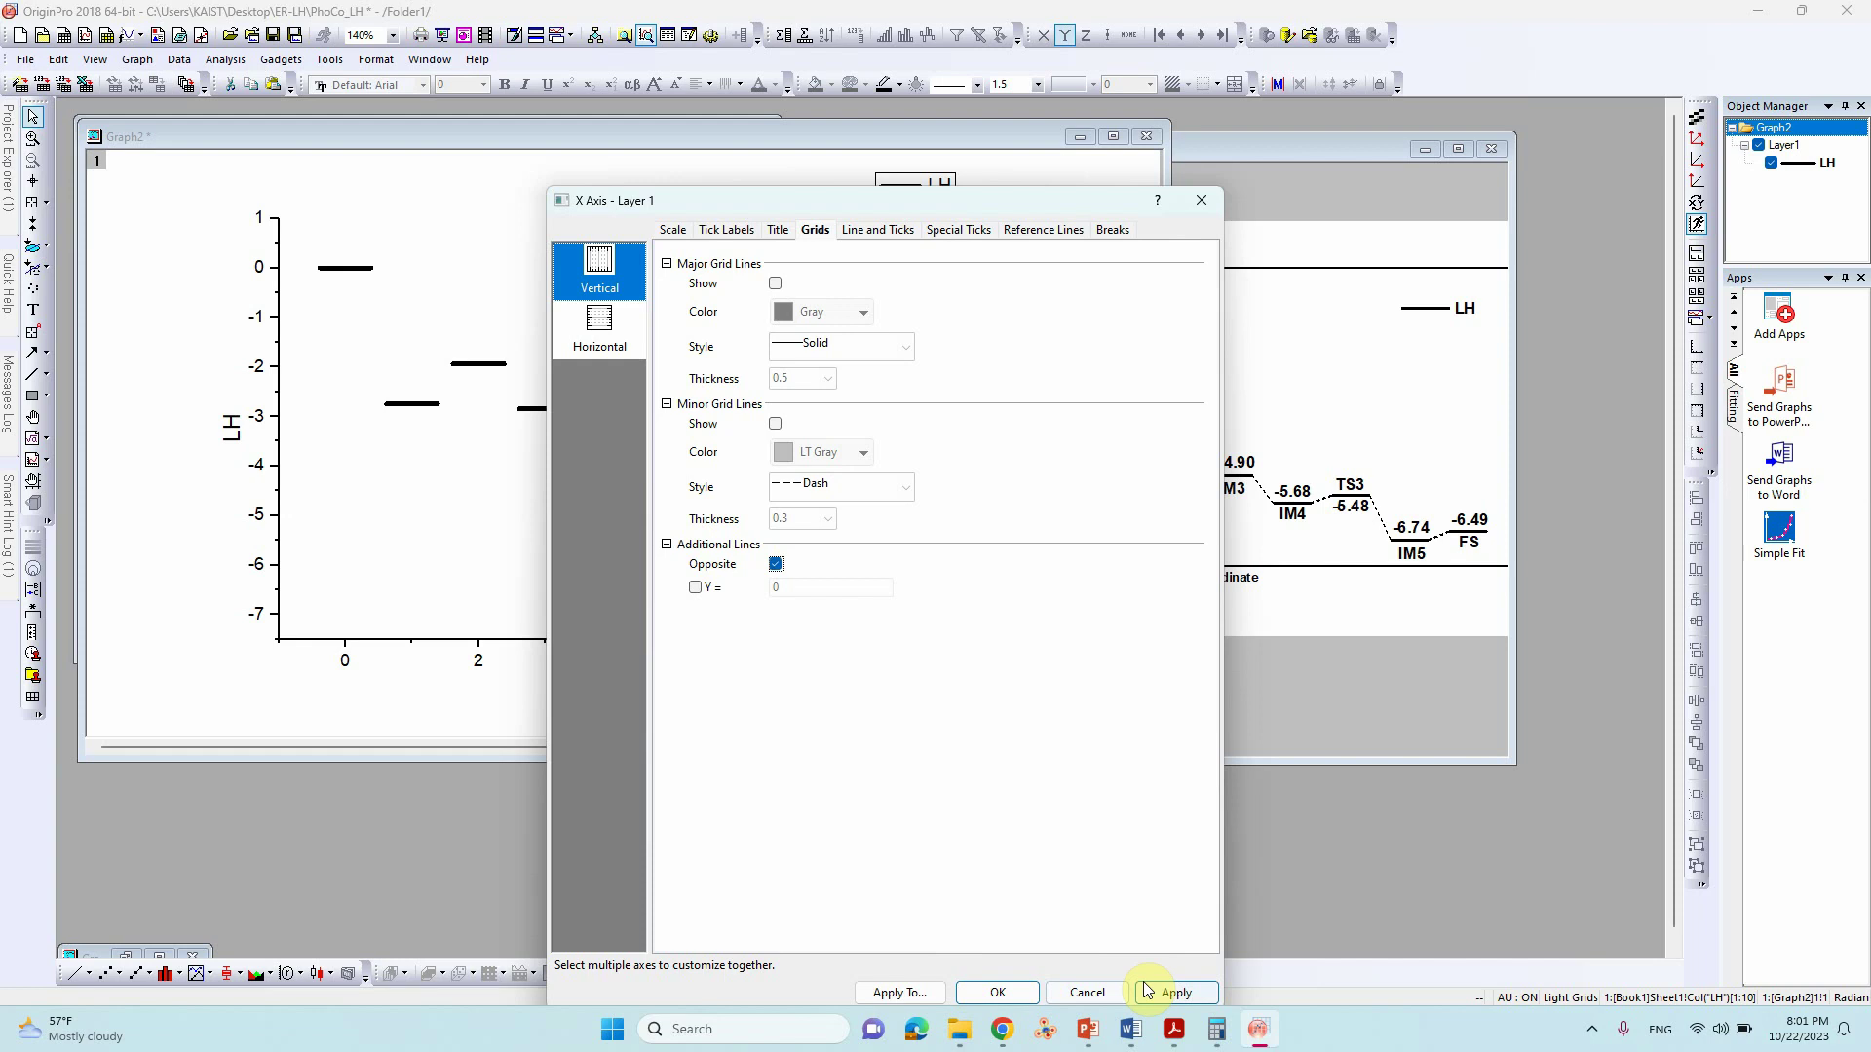
left_click(1172, 992)
left_click(1004, 992)
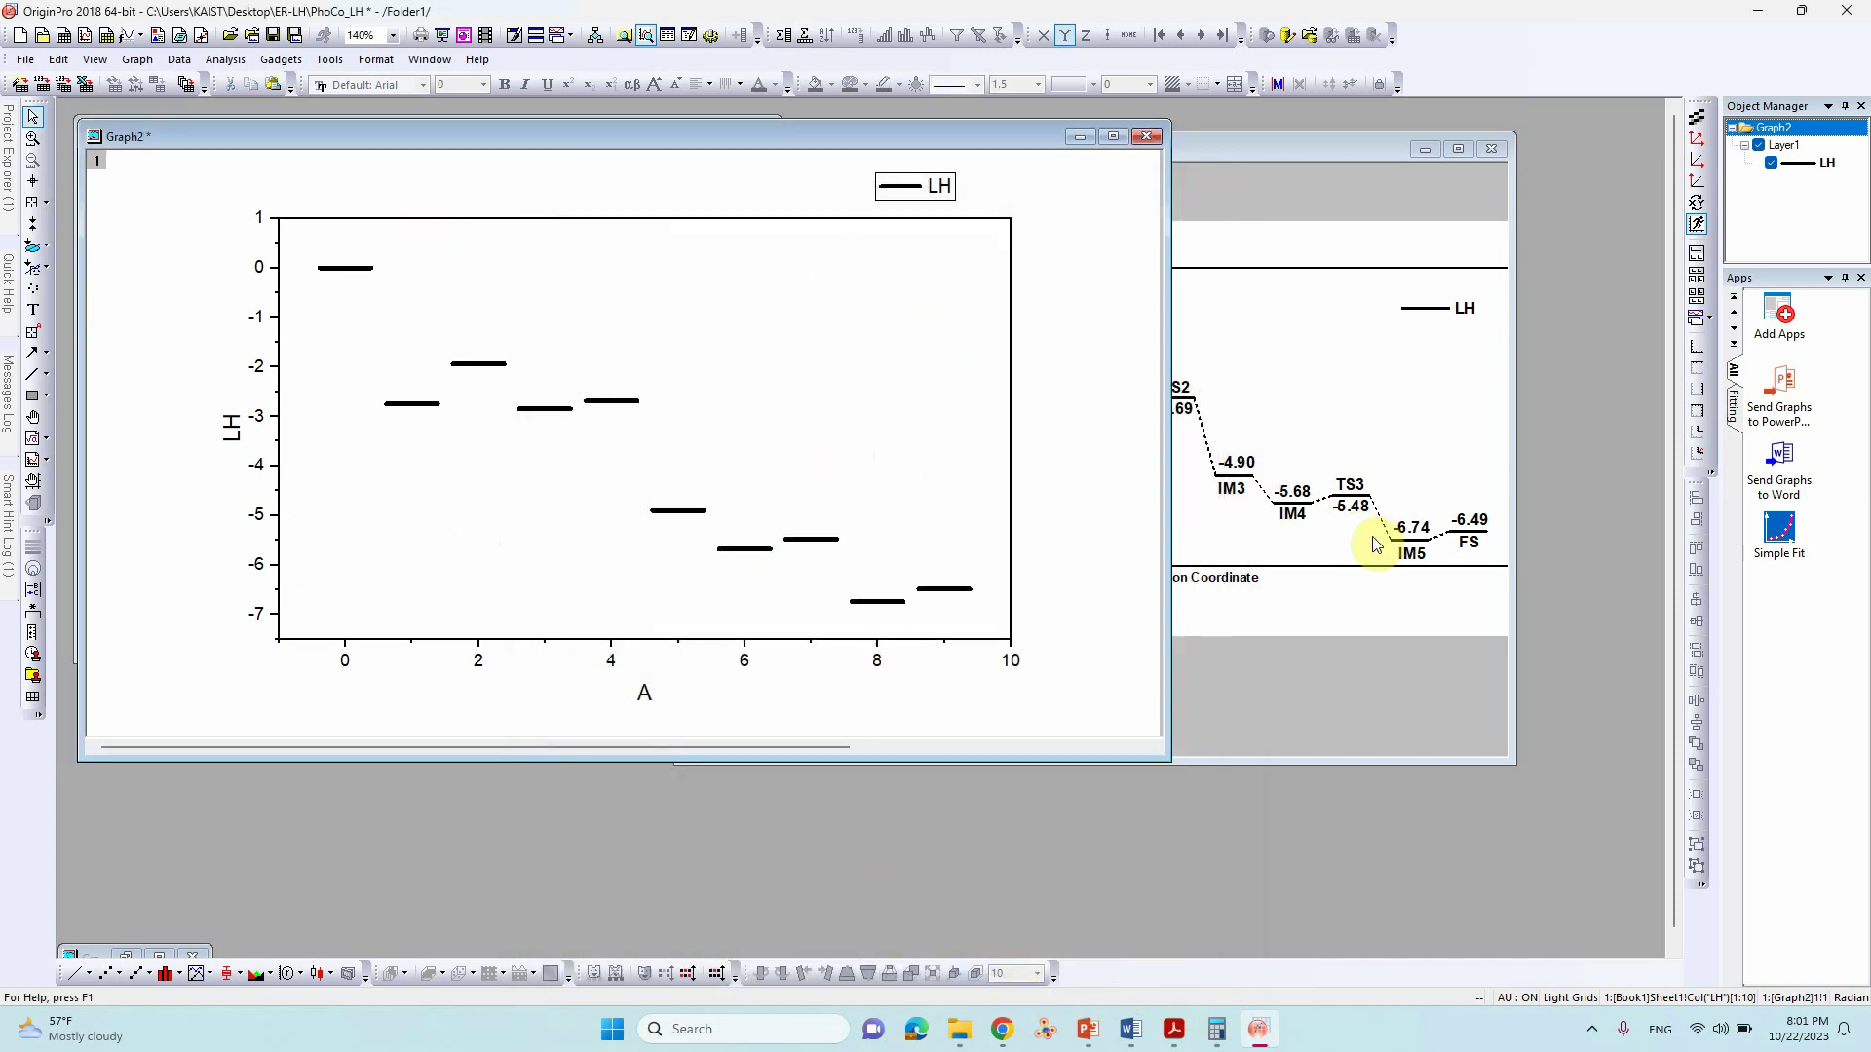
left_click(1369, 604)
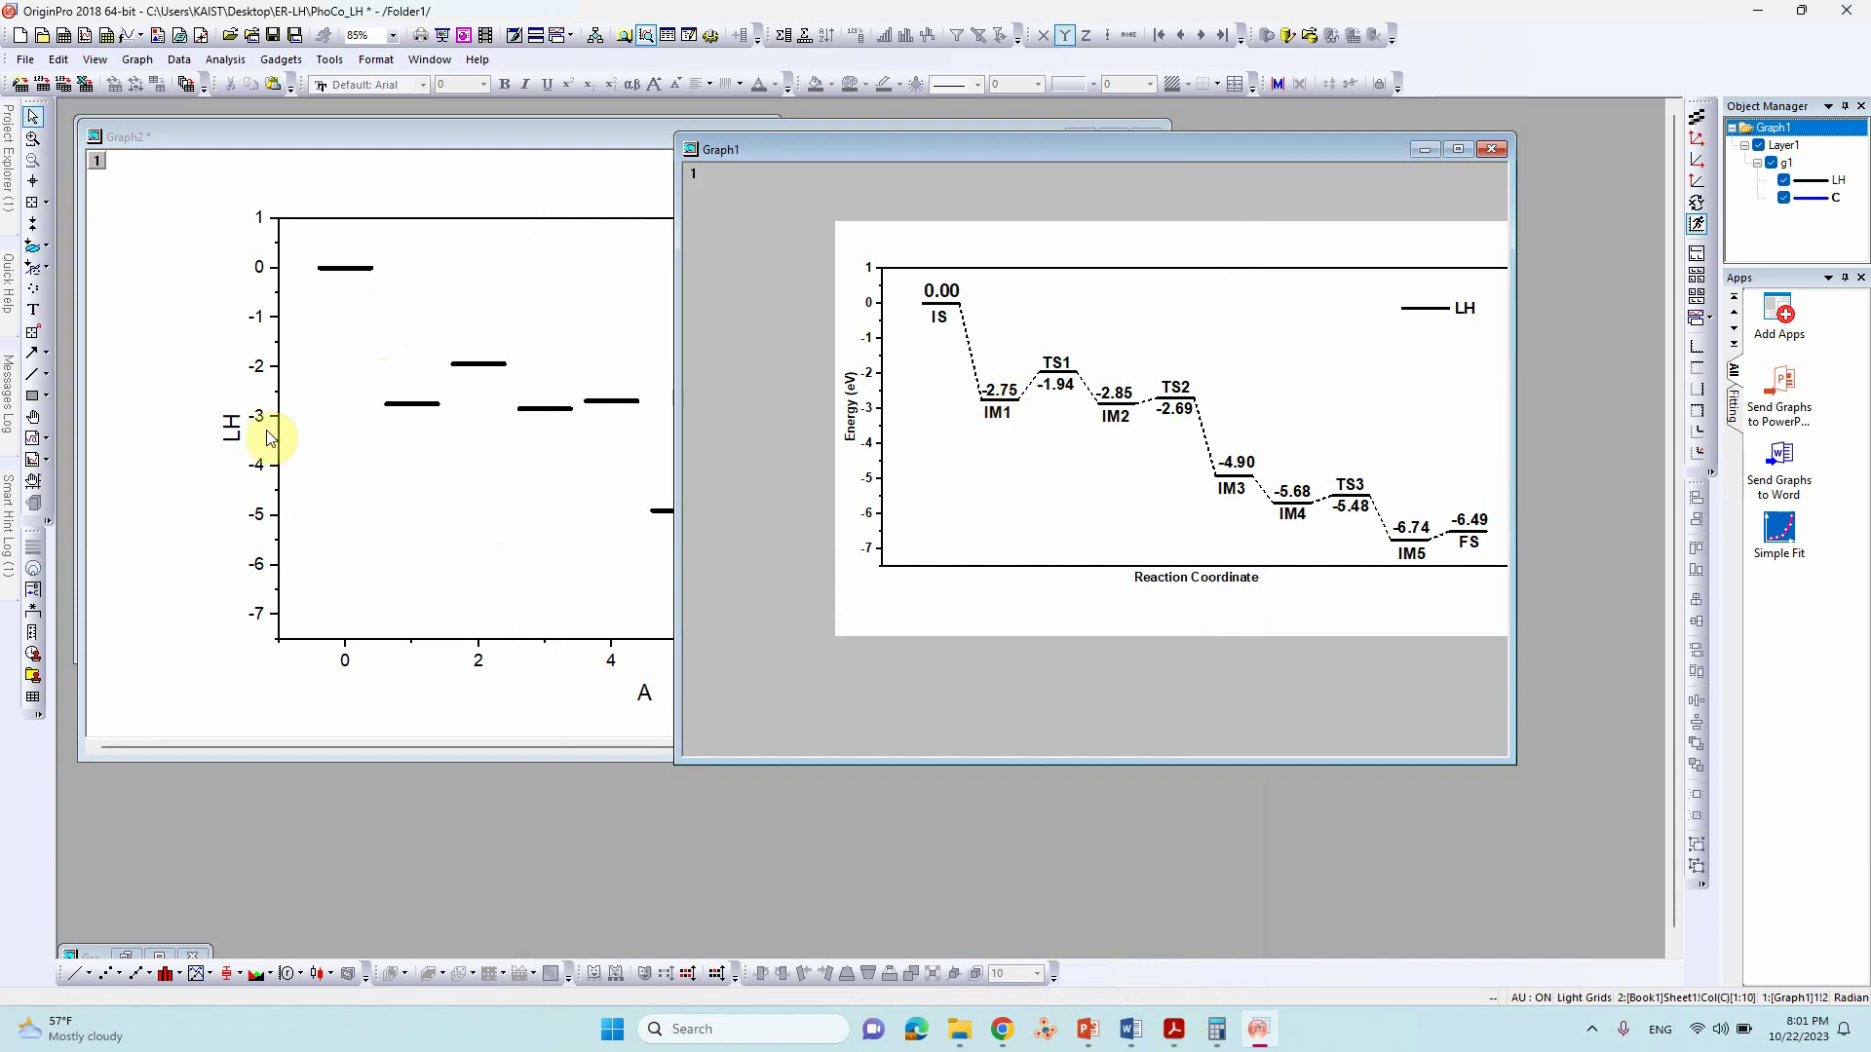
left_click(355, 490)
left_click(33, 331)
left_click(397, 485)
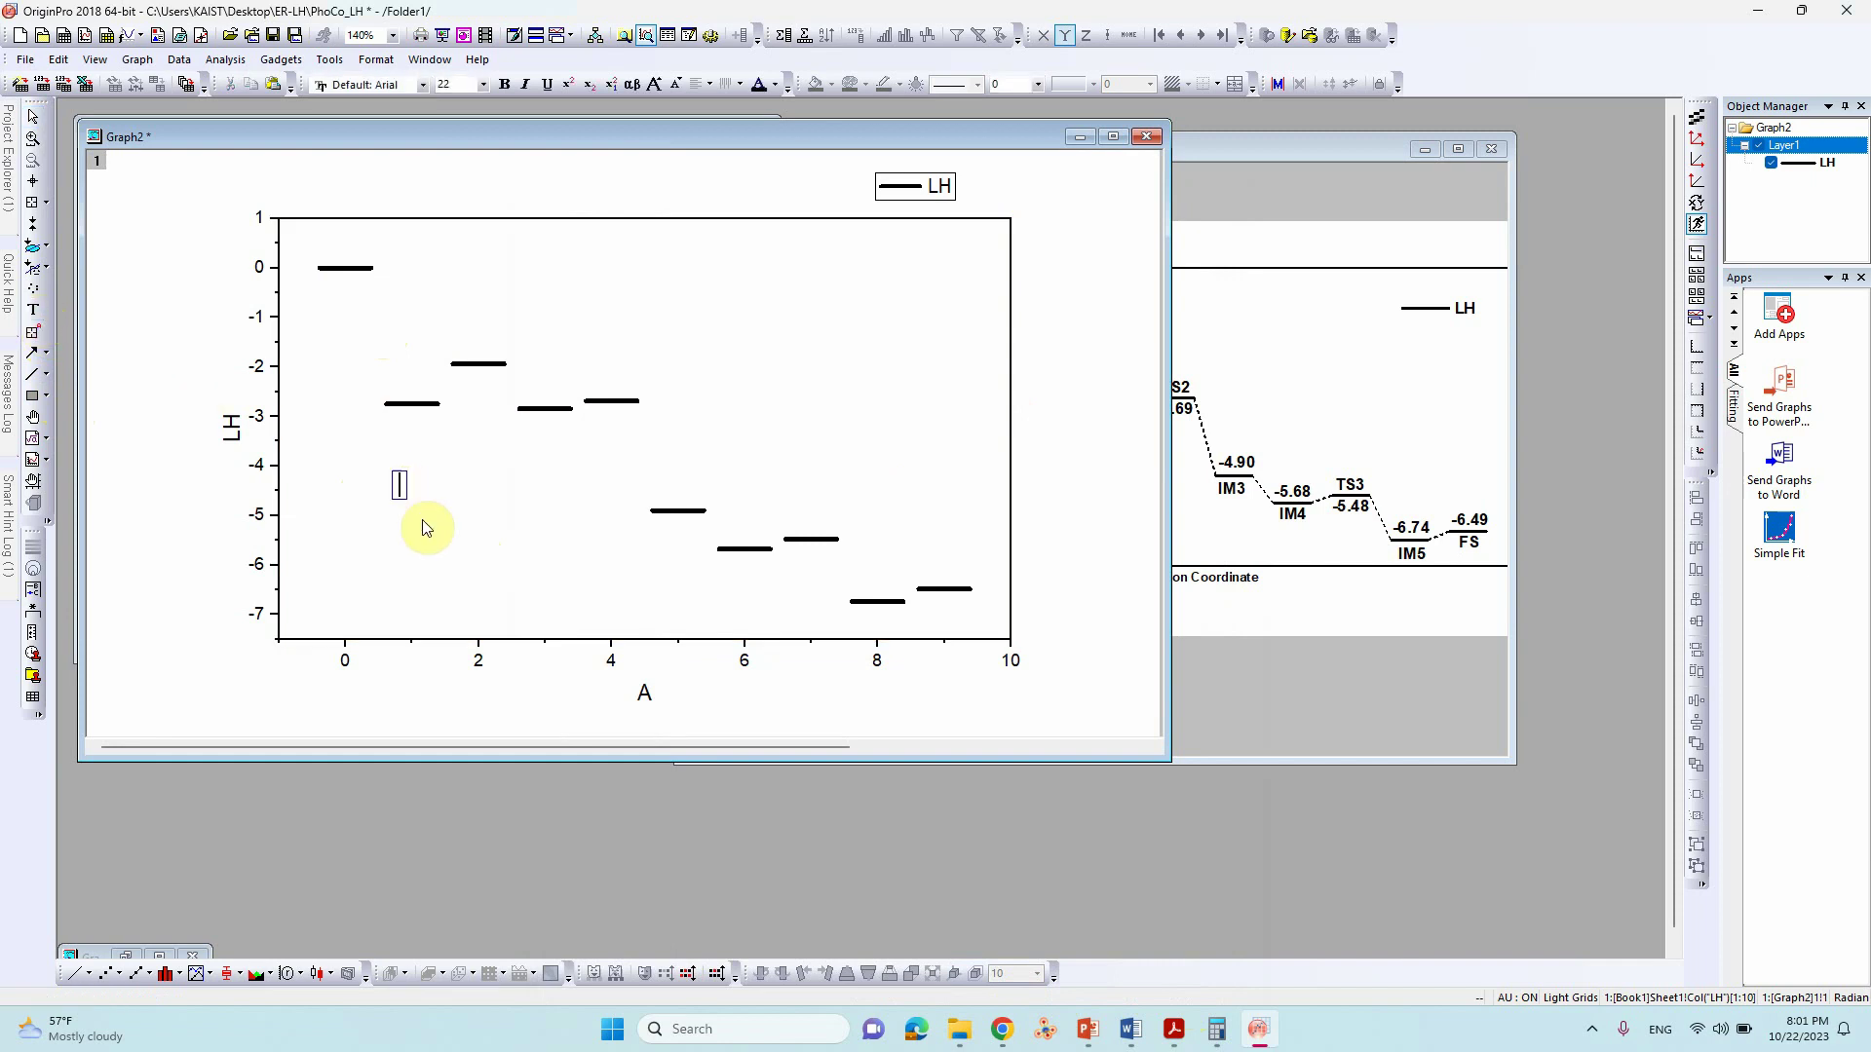
Maximize the finished LH energy profile graph and open its graph export settings.
left_click(1361, 613)
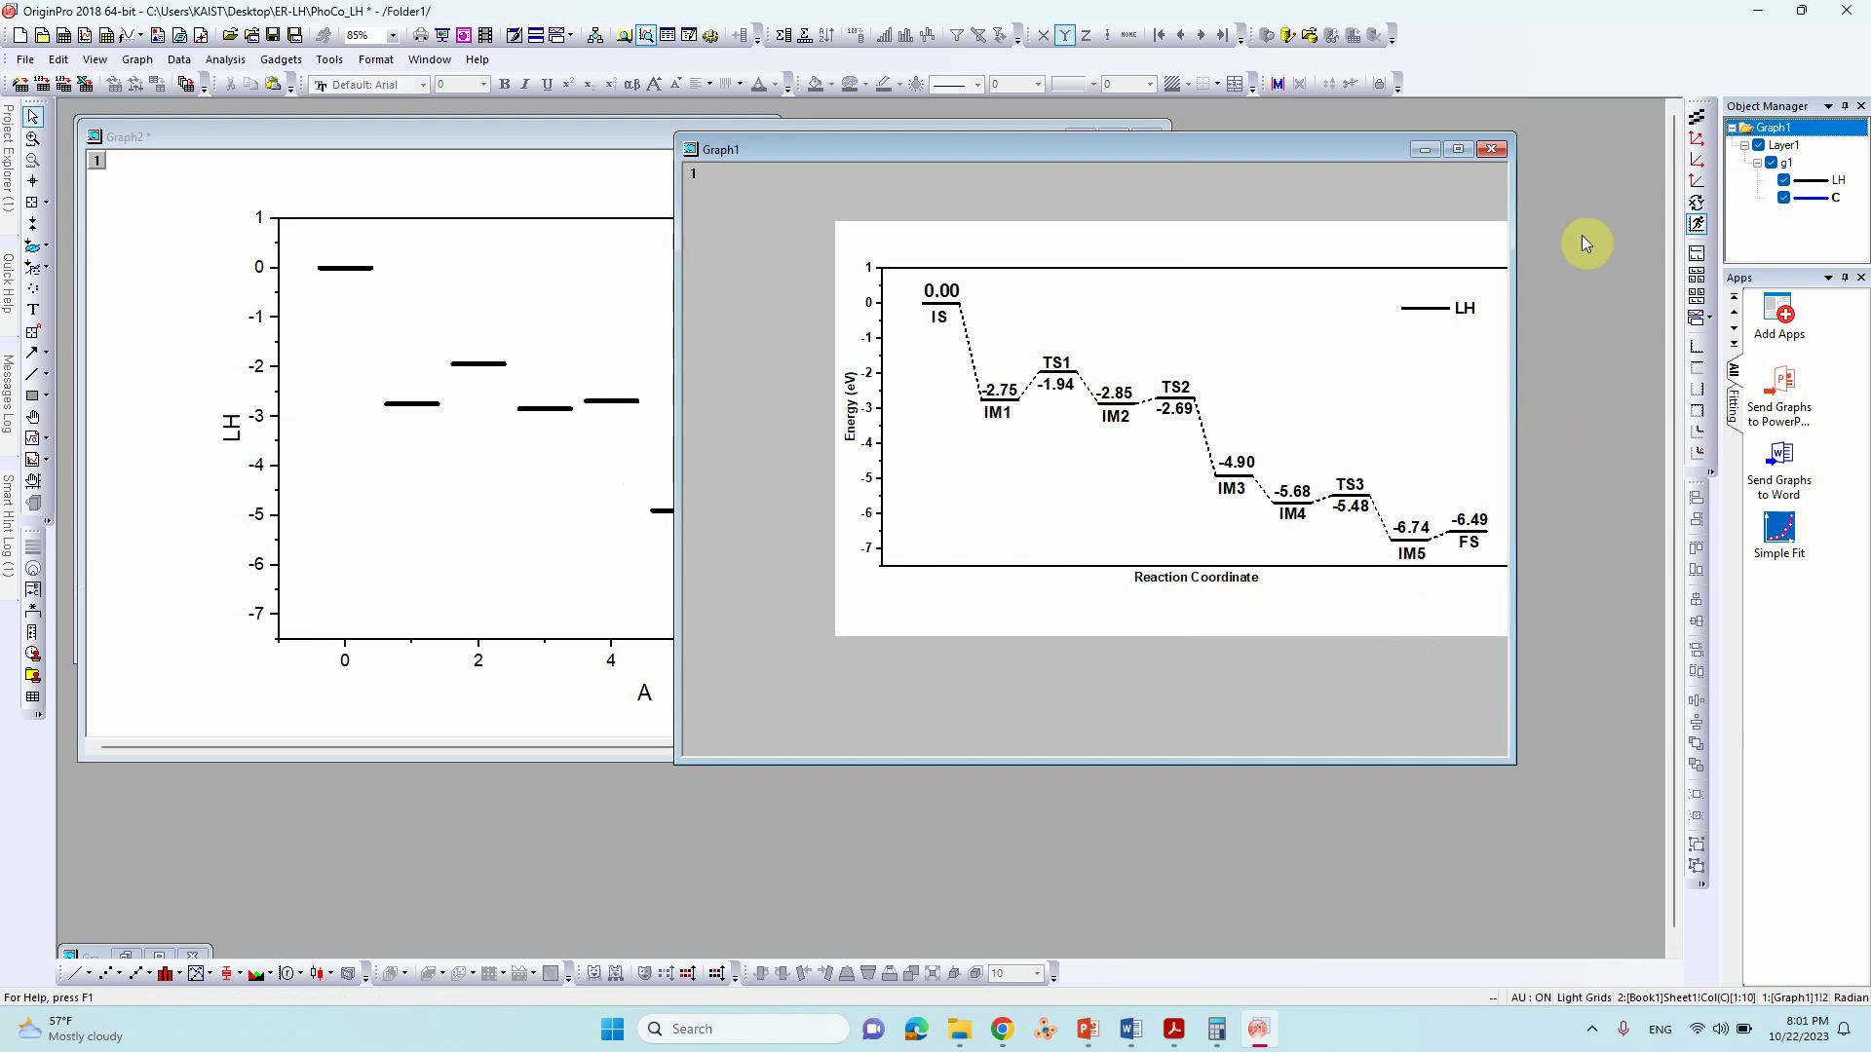
left_click(1461, 149)
scroll(1378, 366, "up", 2)
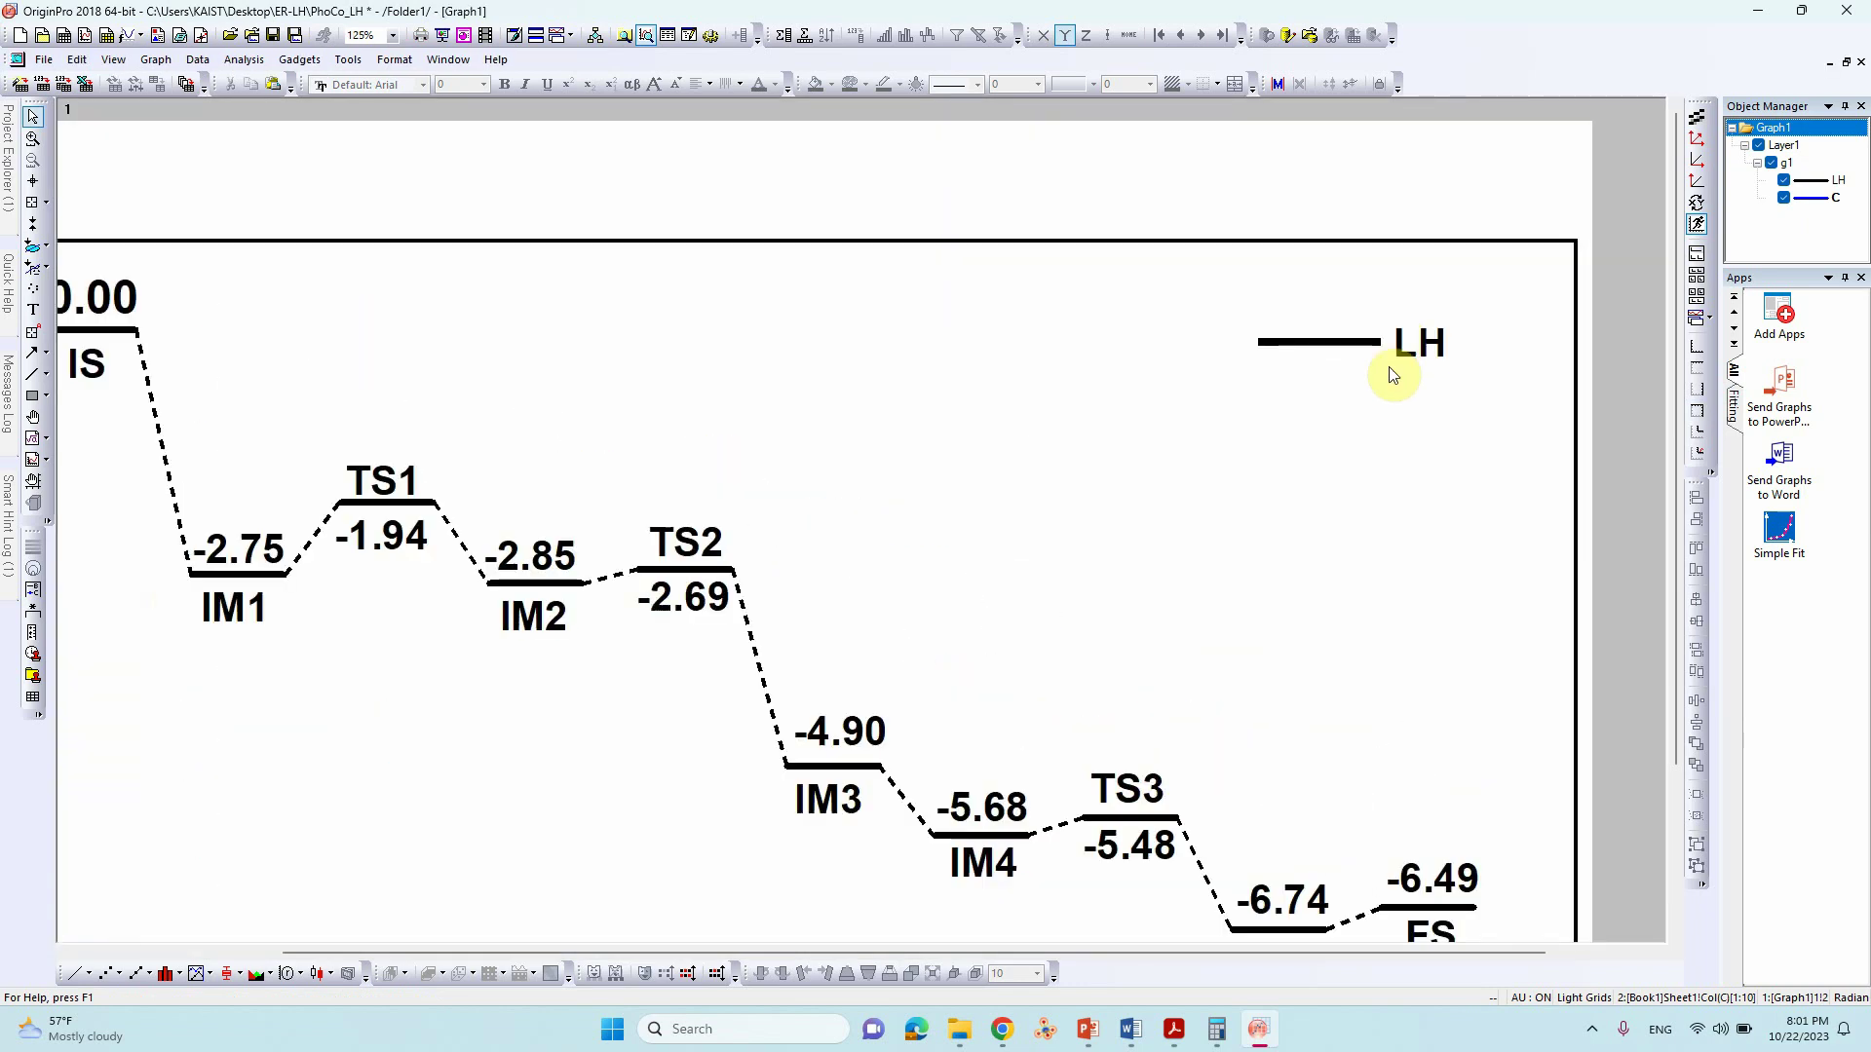
scroll(1391, 376, "down", 2)
scroll(1391, 380, "down", 2)
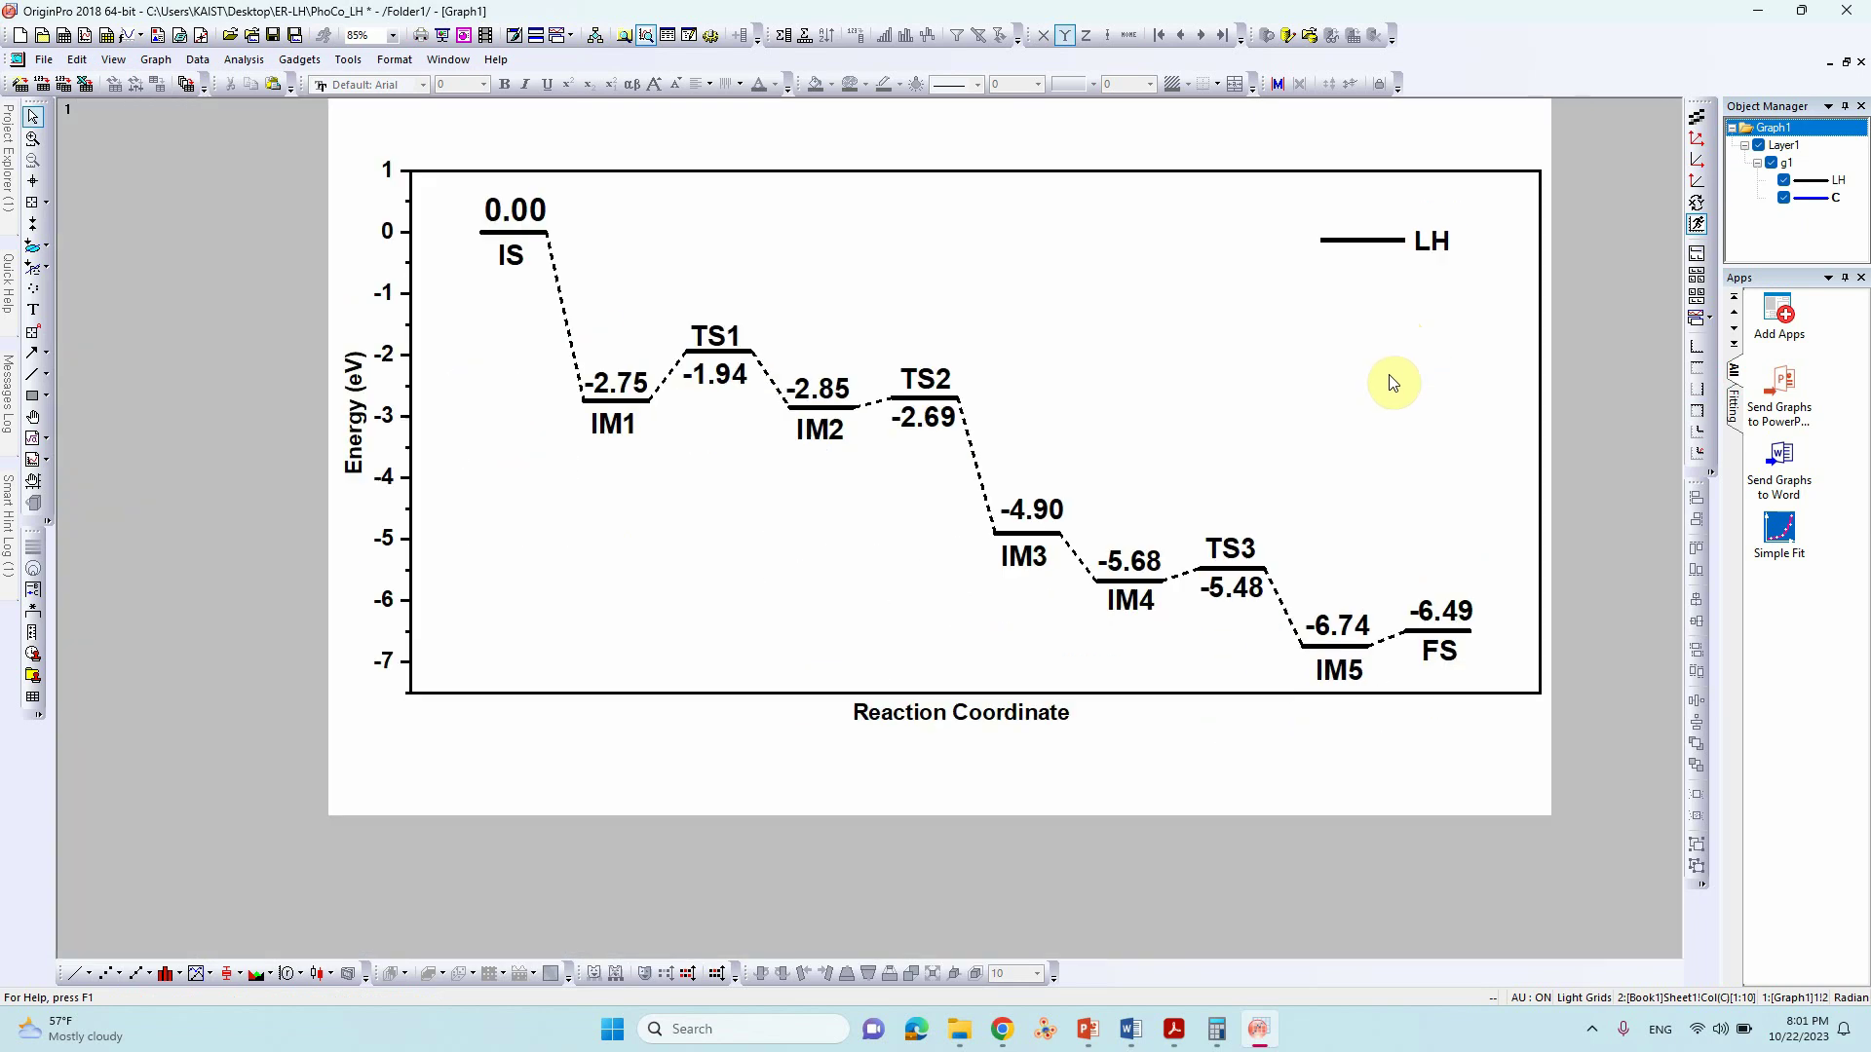
left_click(44, 59)
mouse_move(105, 227)
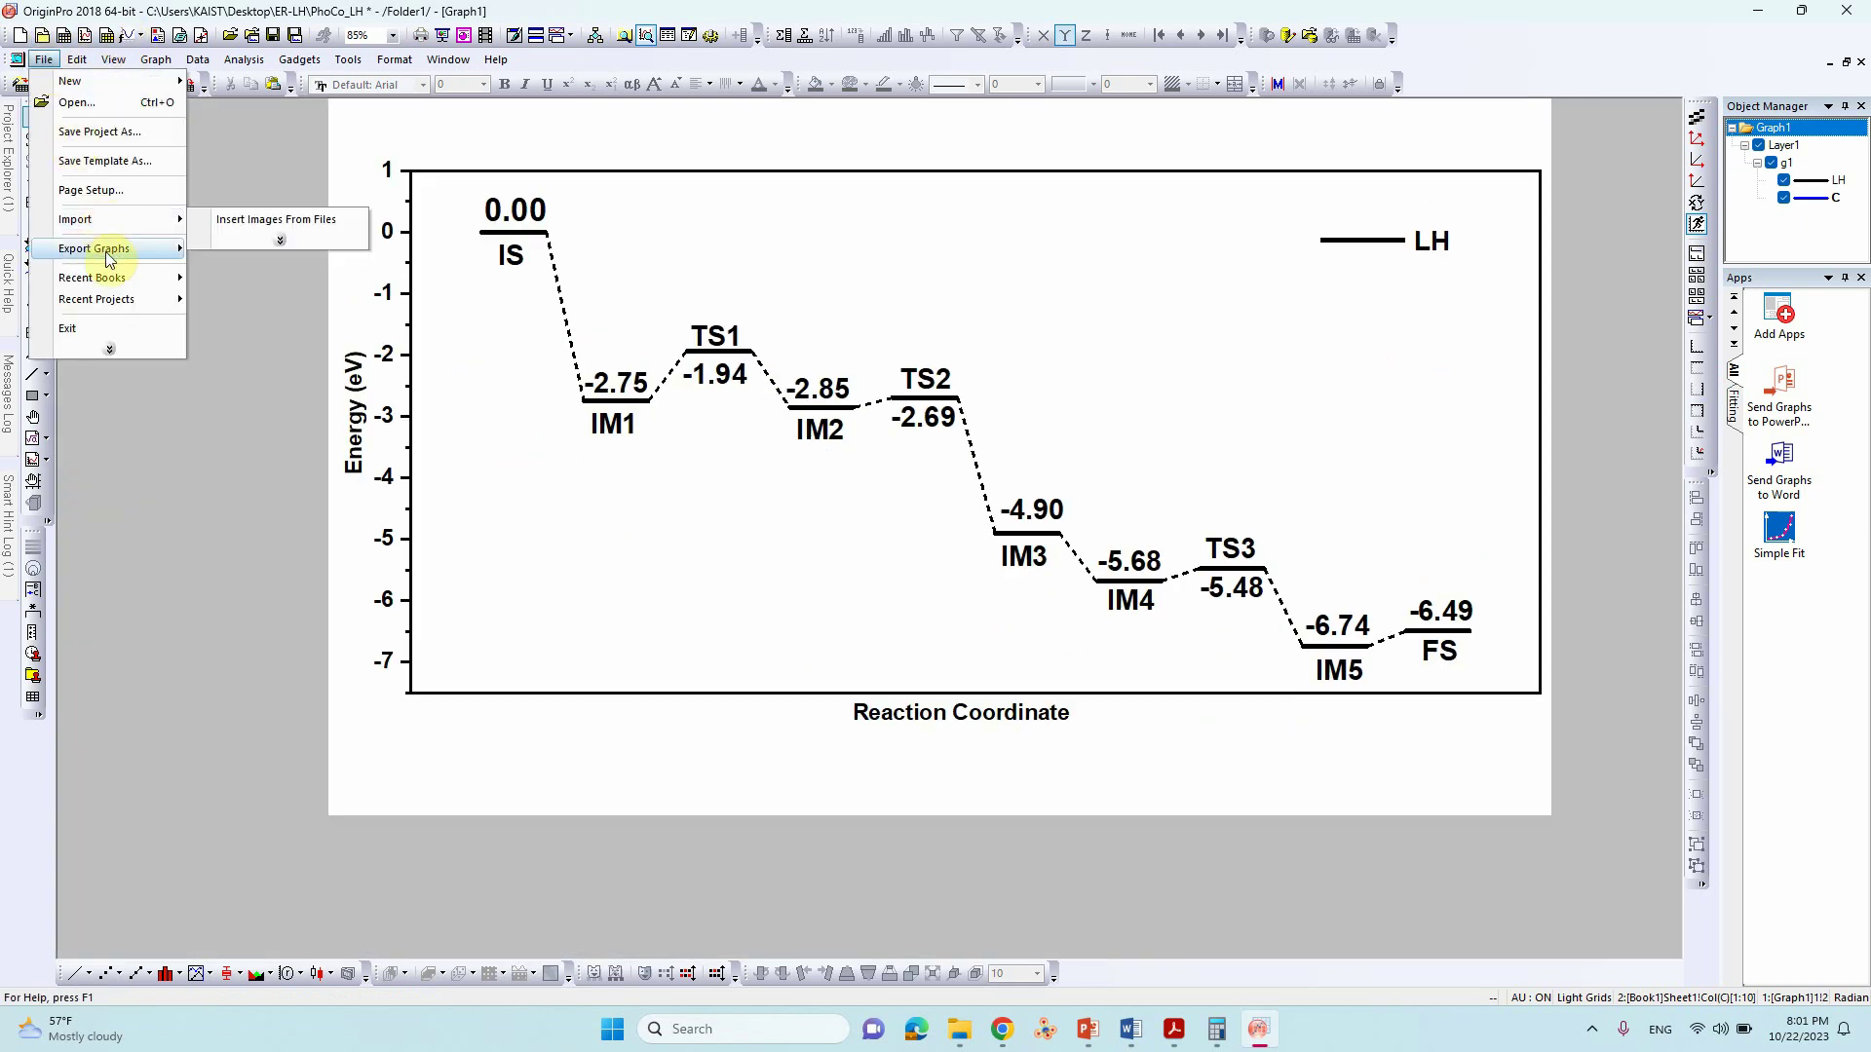
left_click(260, 280)
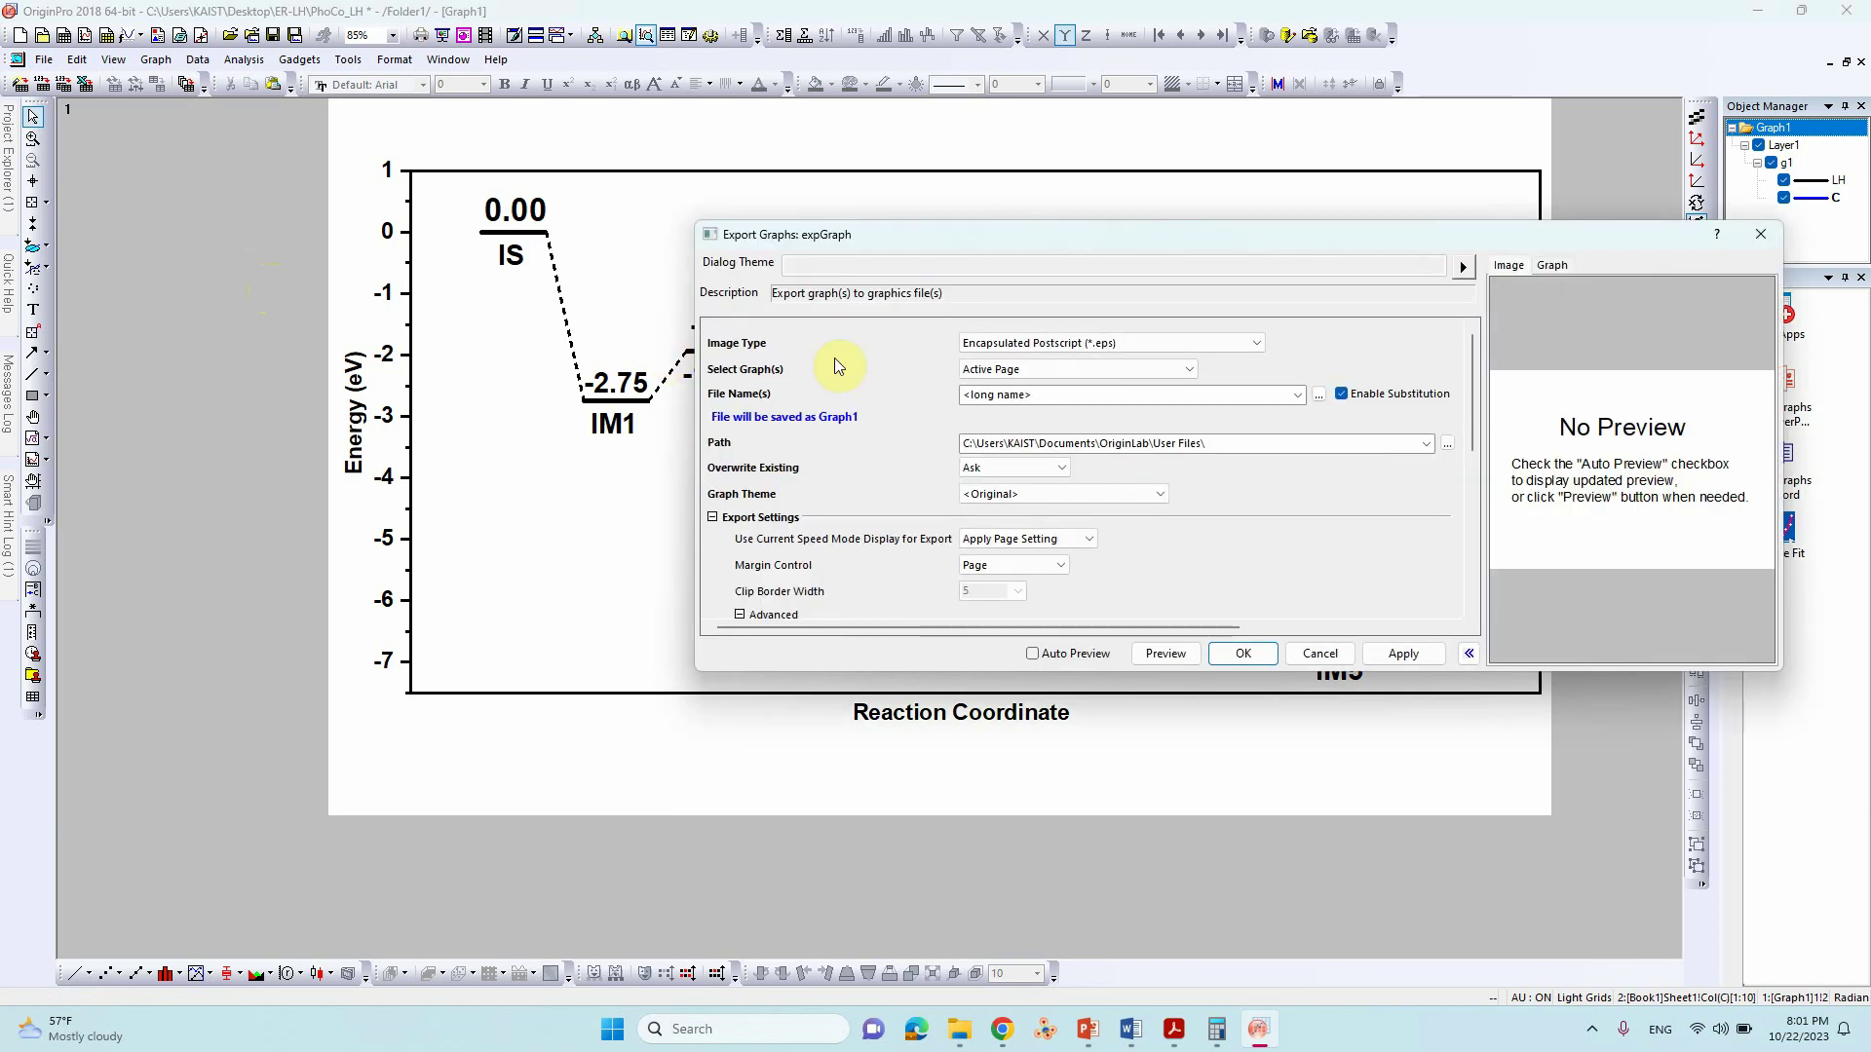
Set the export to JPEG format with the file name aaa and the ITSTUDIO folder as the destination.
left_click(1014, 343)
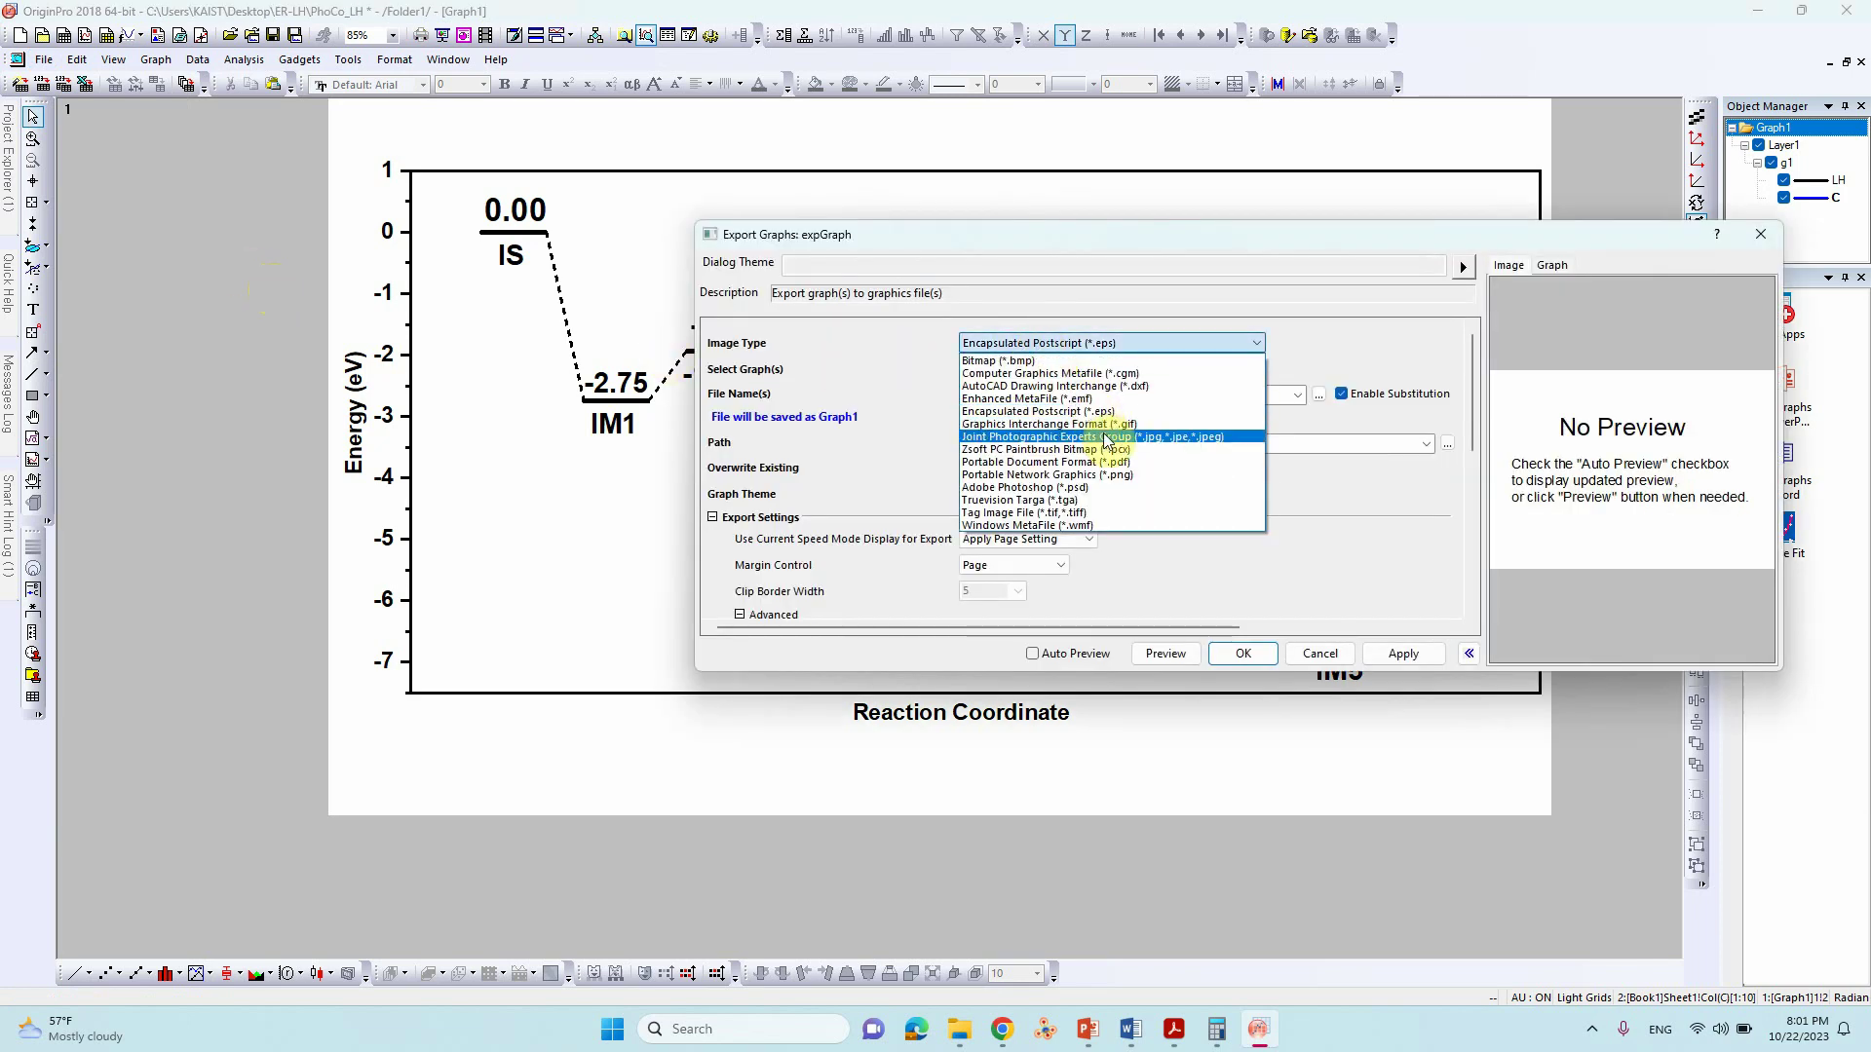
left_click(1107, 437)
double_click(1065, 394)
type("aaa")
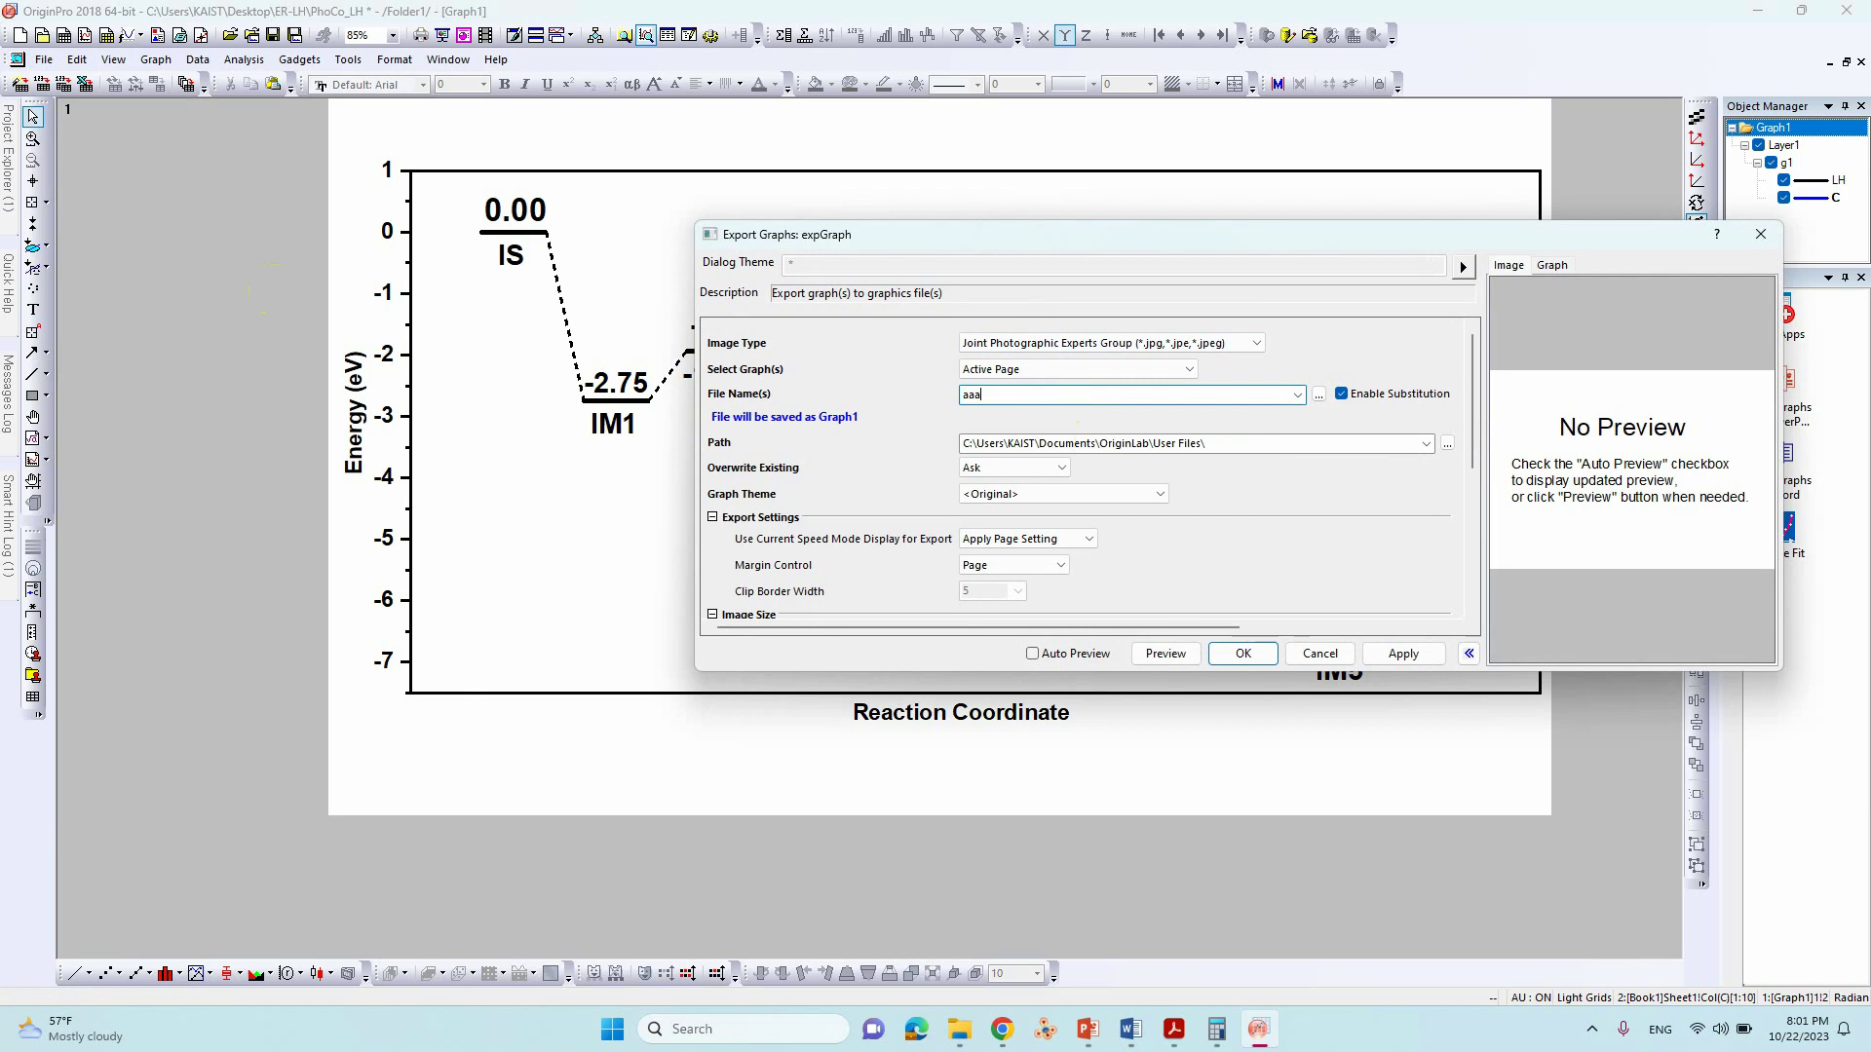
left_click(1426, 443)
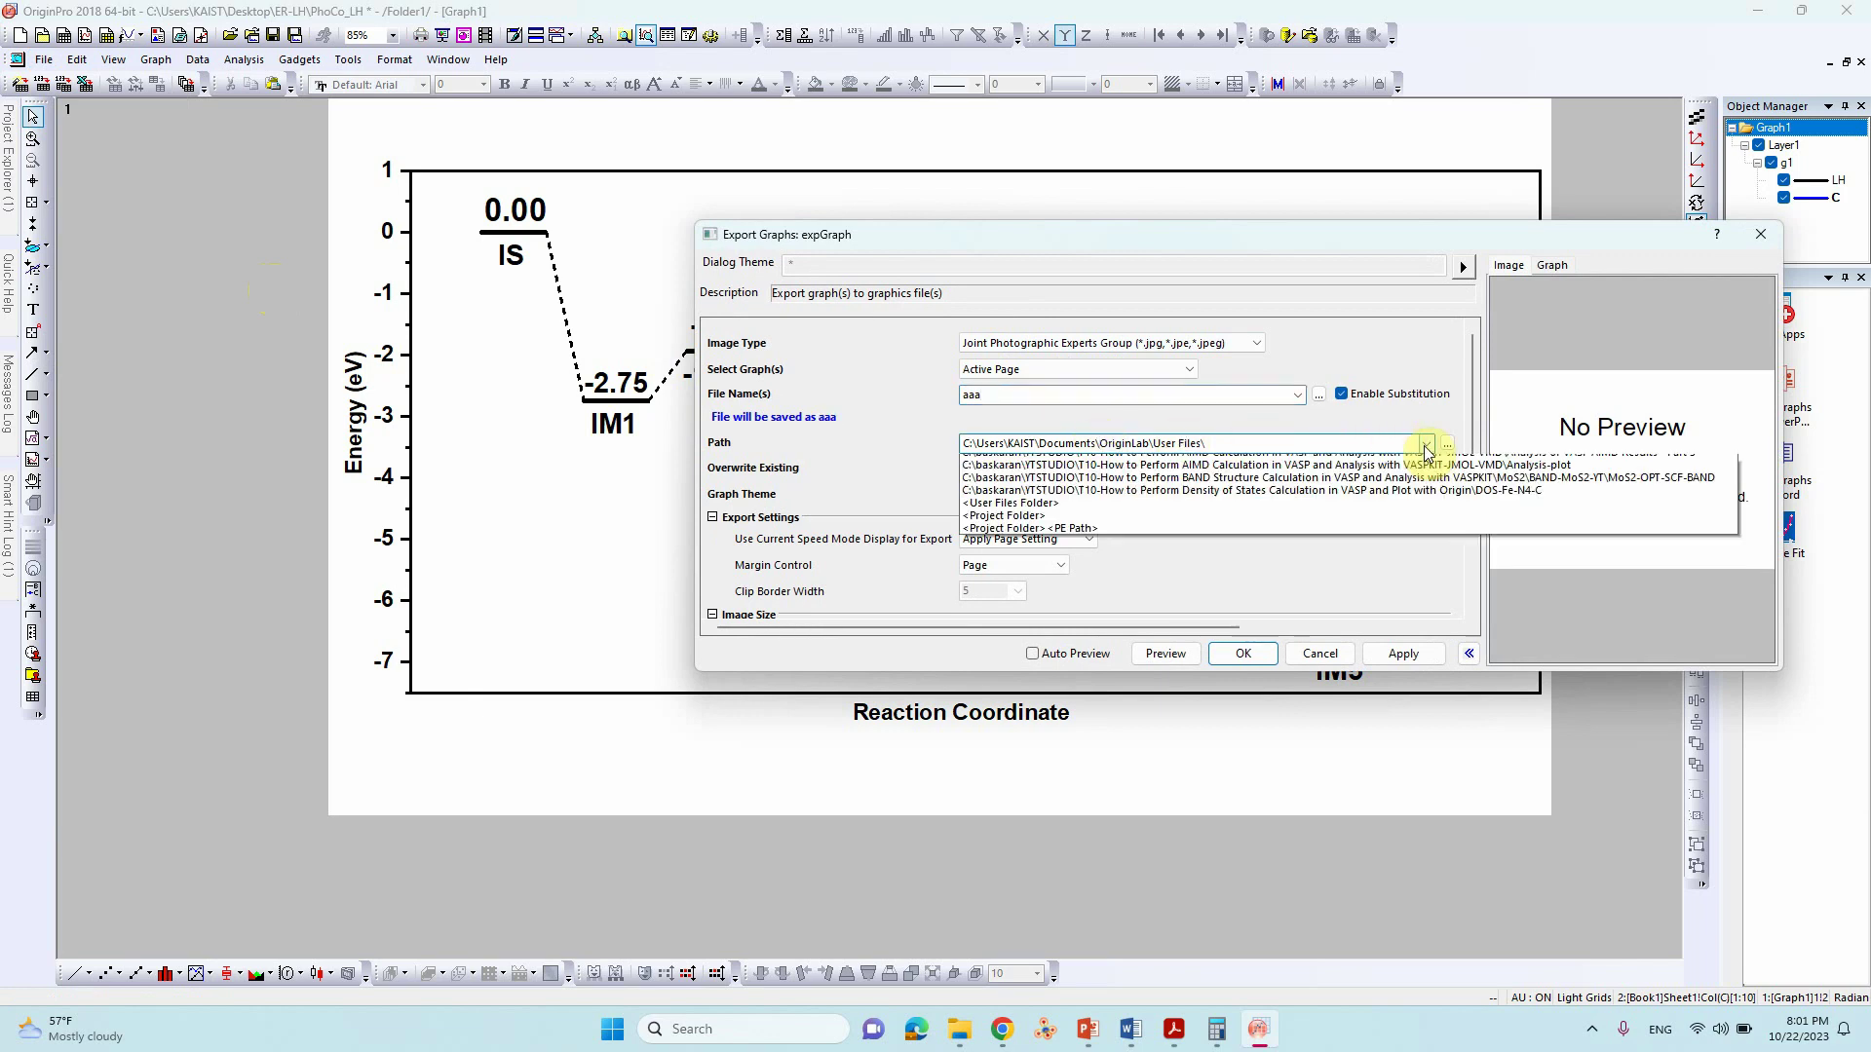
left_click(1209, 462)
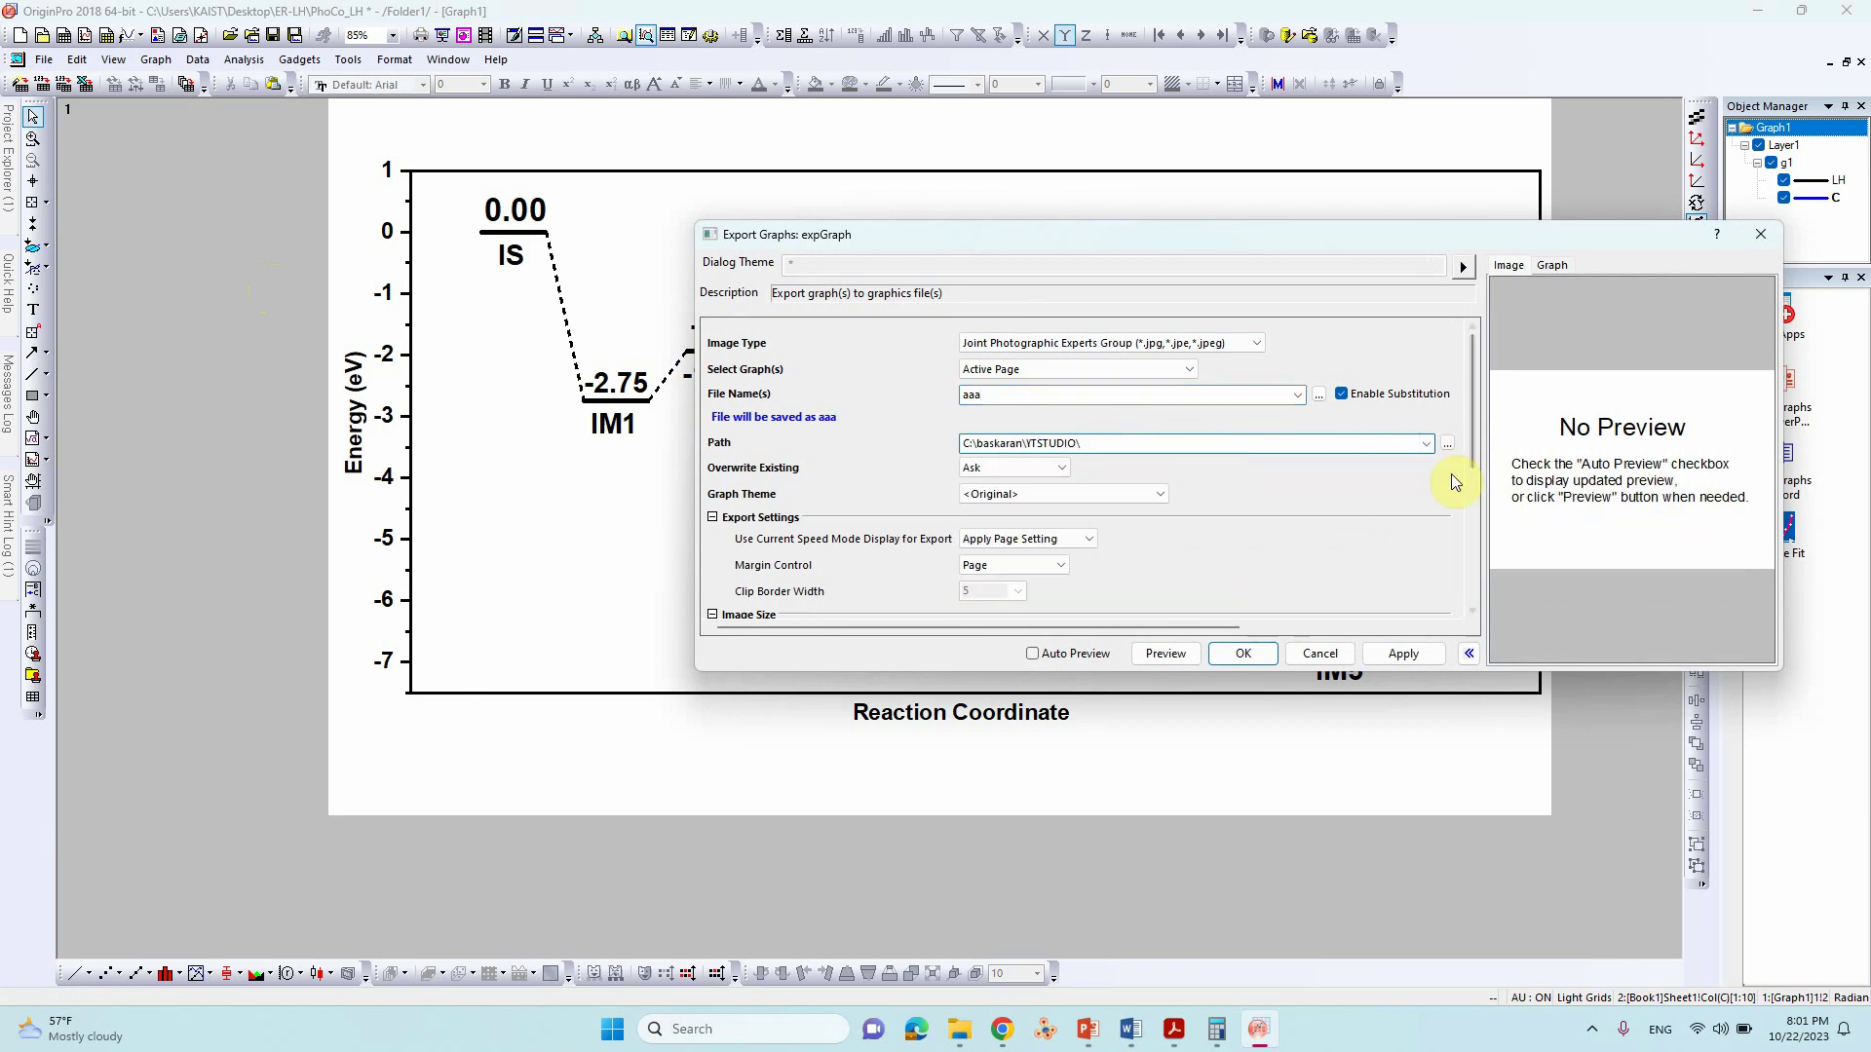
Set the JPG resolution to 600 DPI and export the energy profile graph.
left_click_drag(1466, 405, 1471, 542)
left_click(1017, 528)
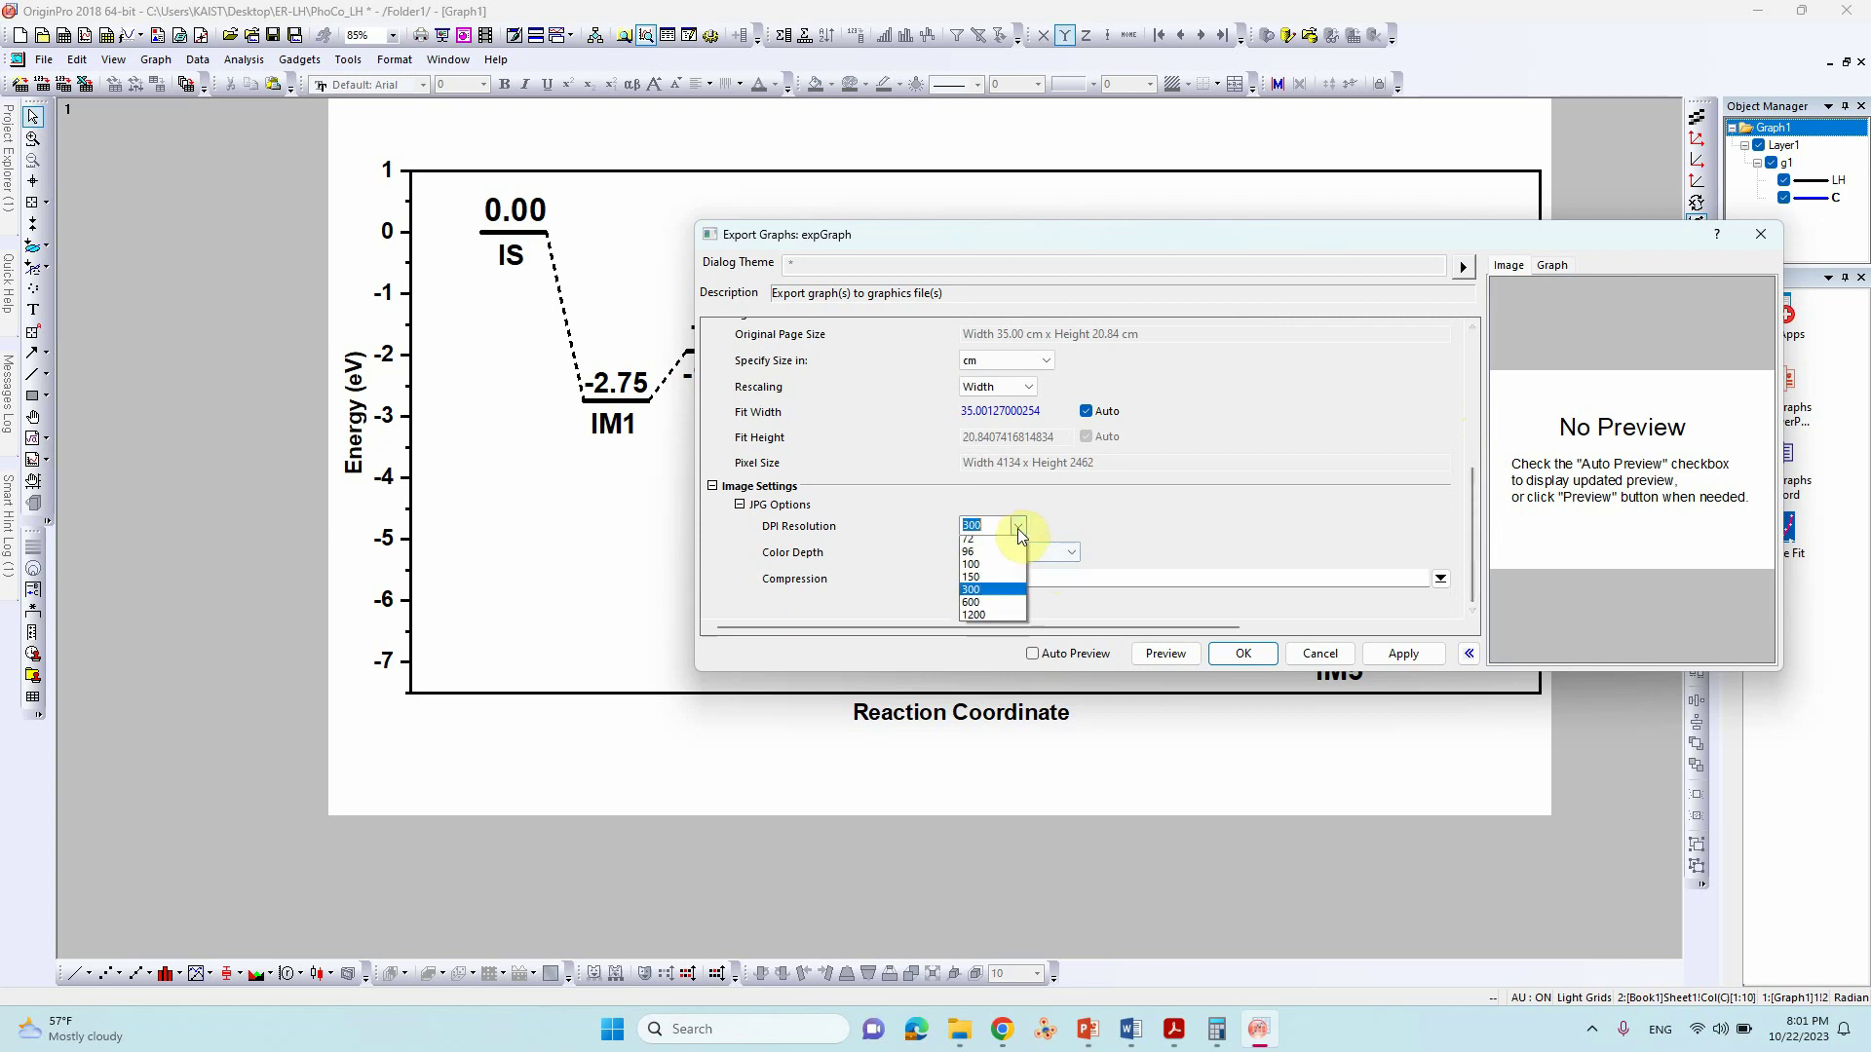
left_click(991, 602)
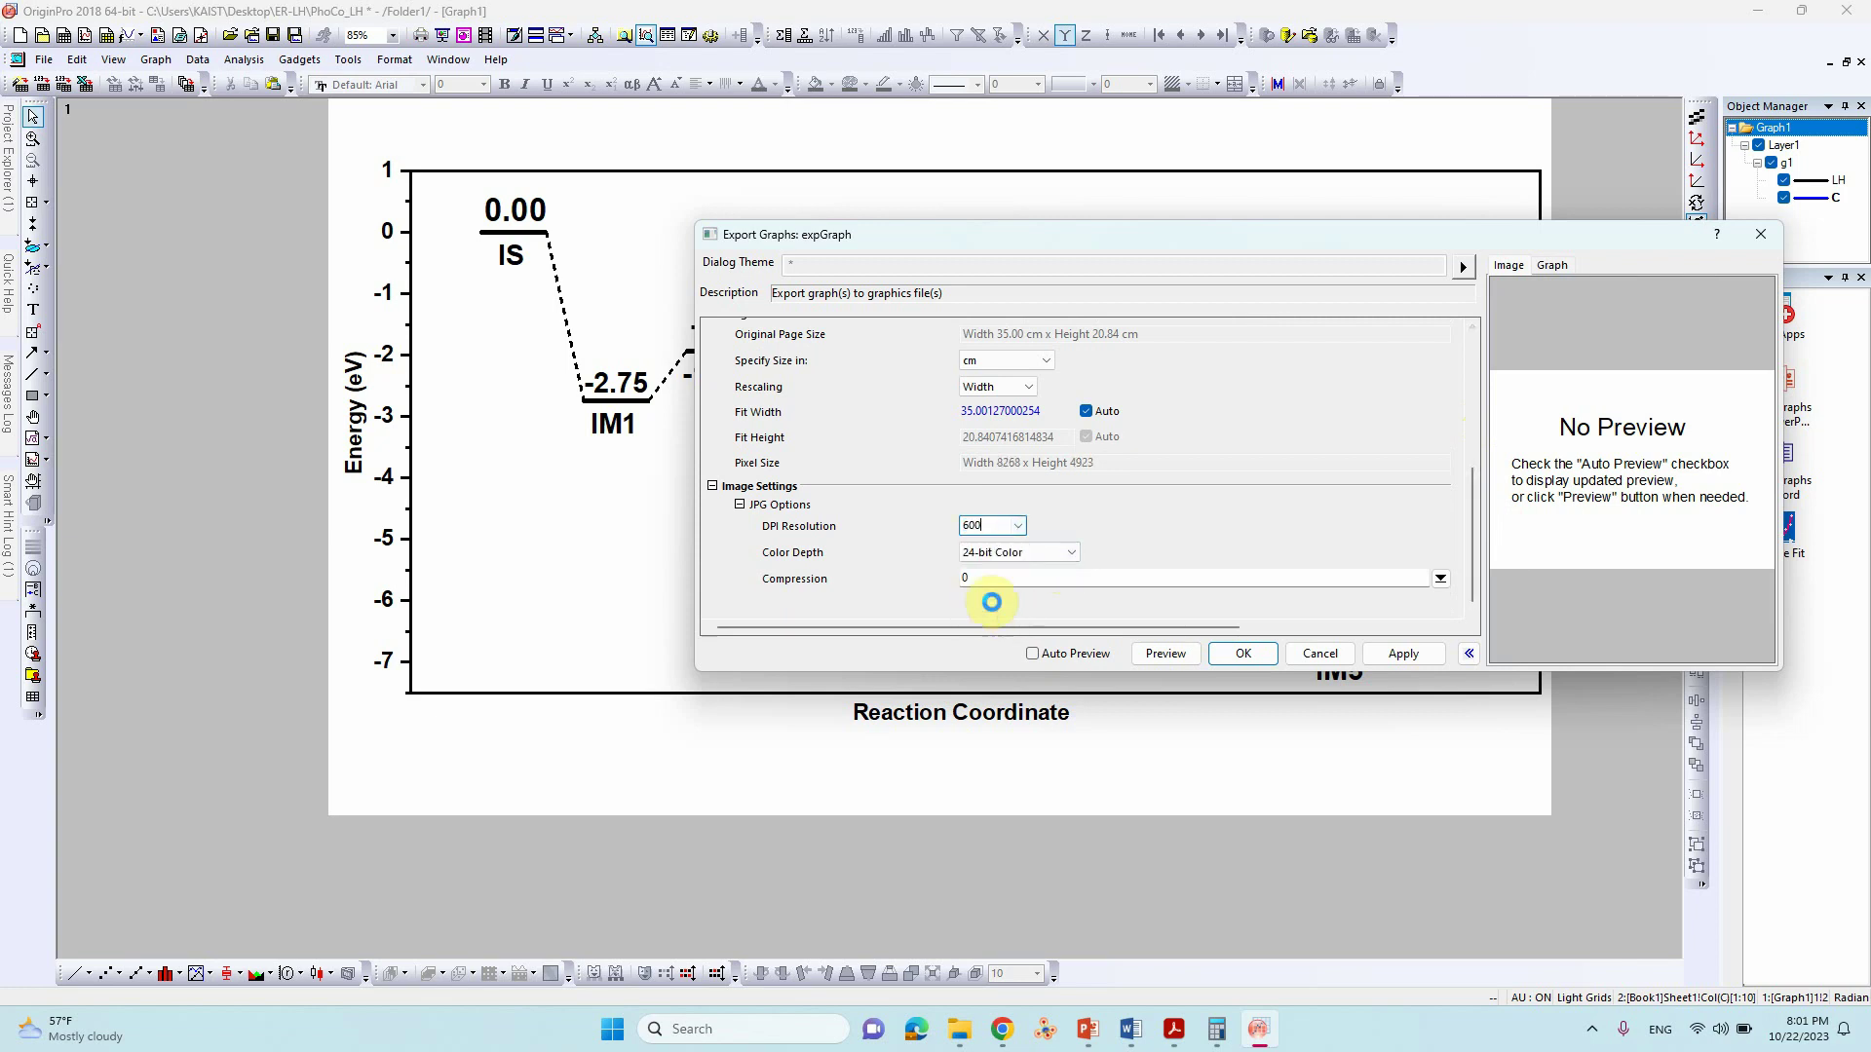
left_click(1242, 653)
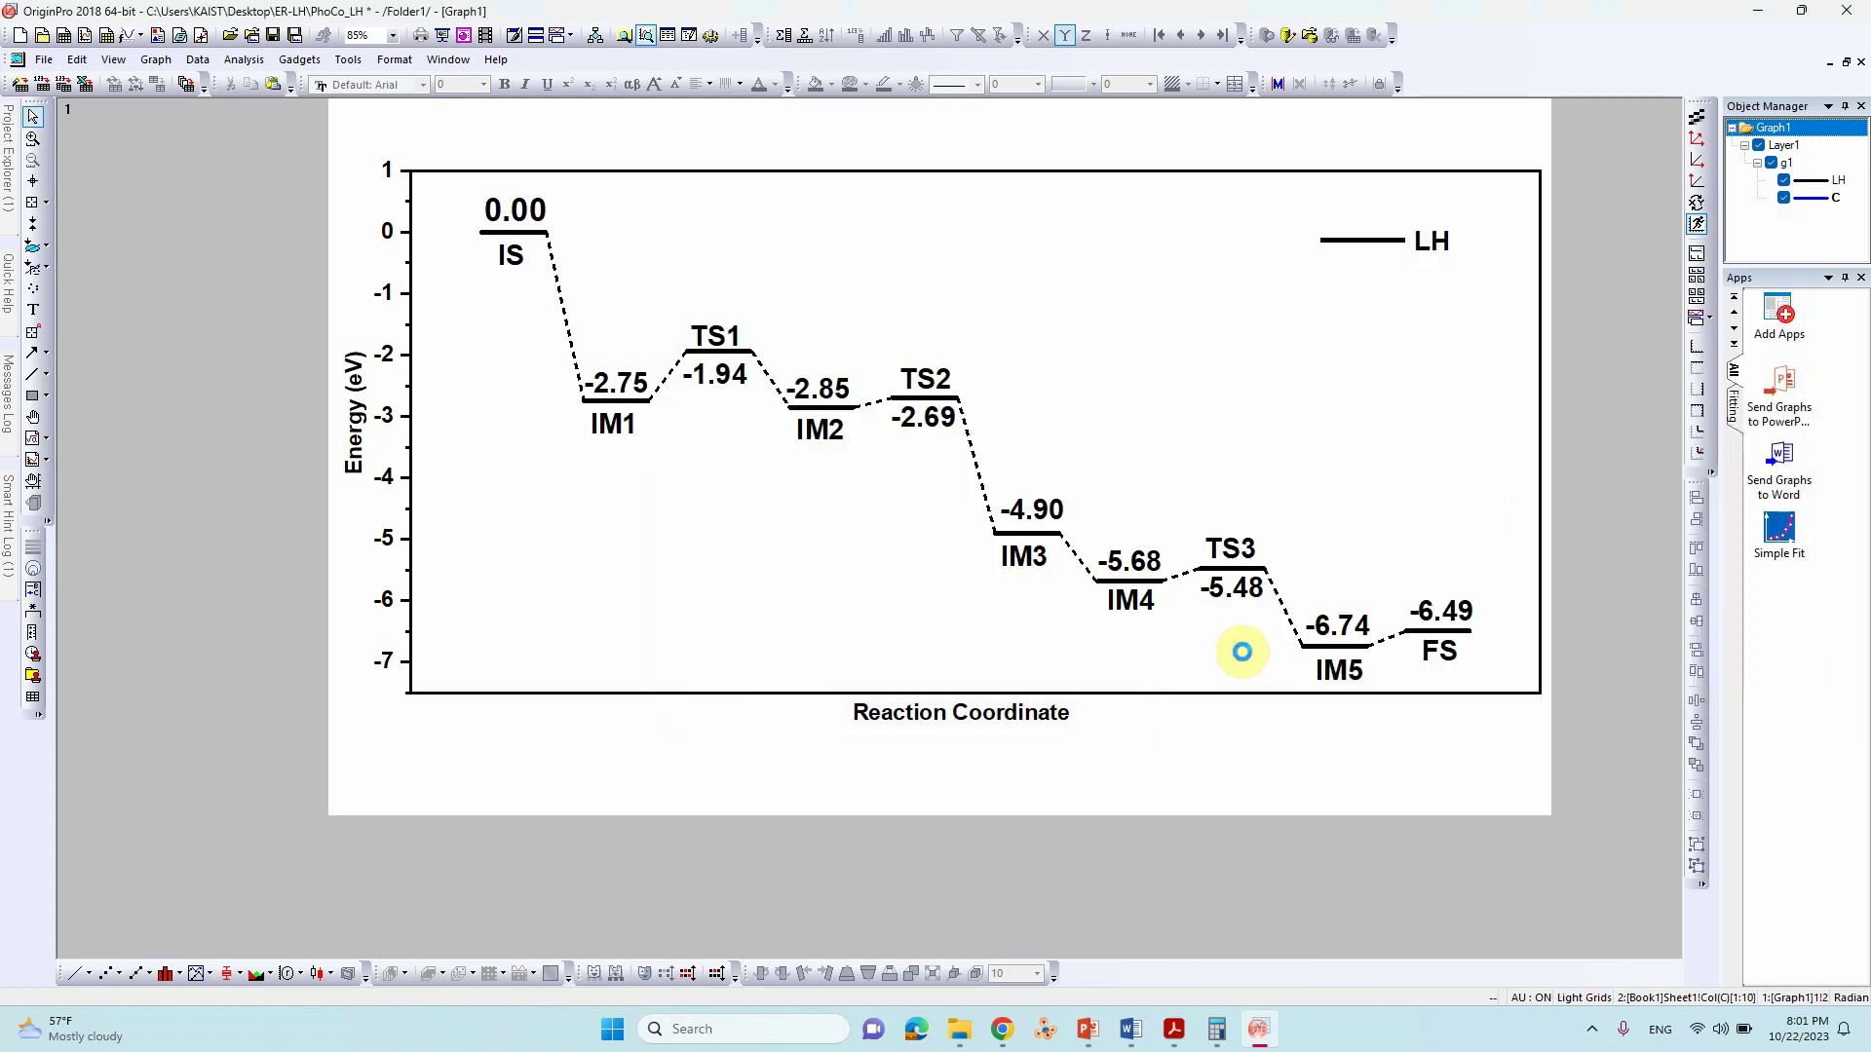
Minimize OriginPro to bring back the desktop with the energies document, and close the Calculator.
left_click(1758, 12)
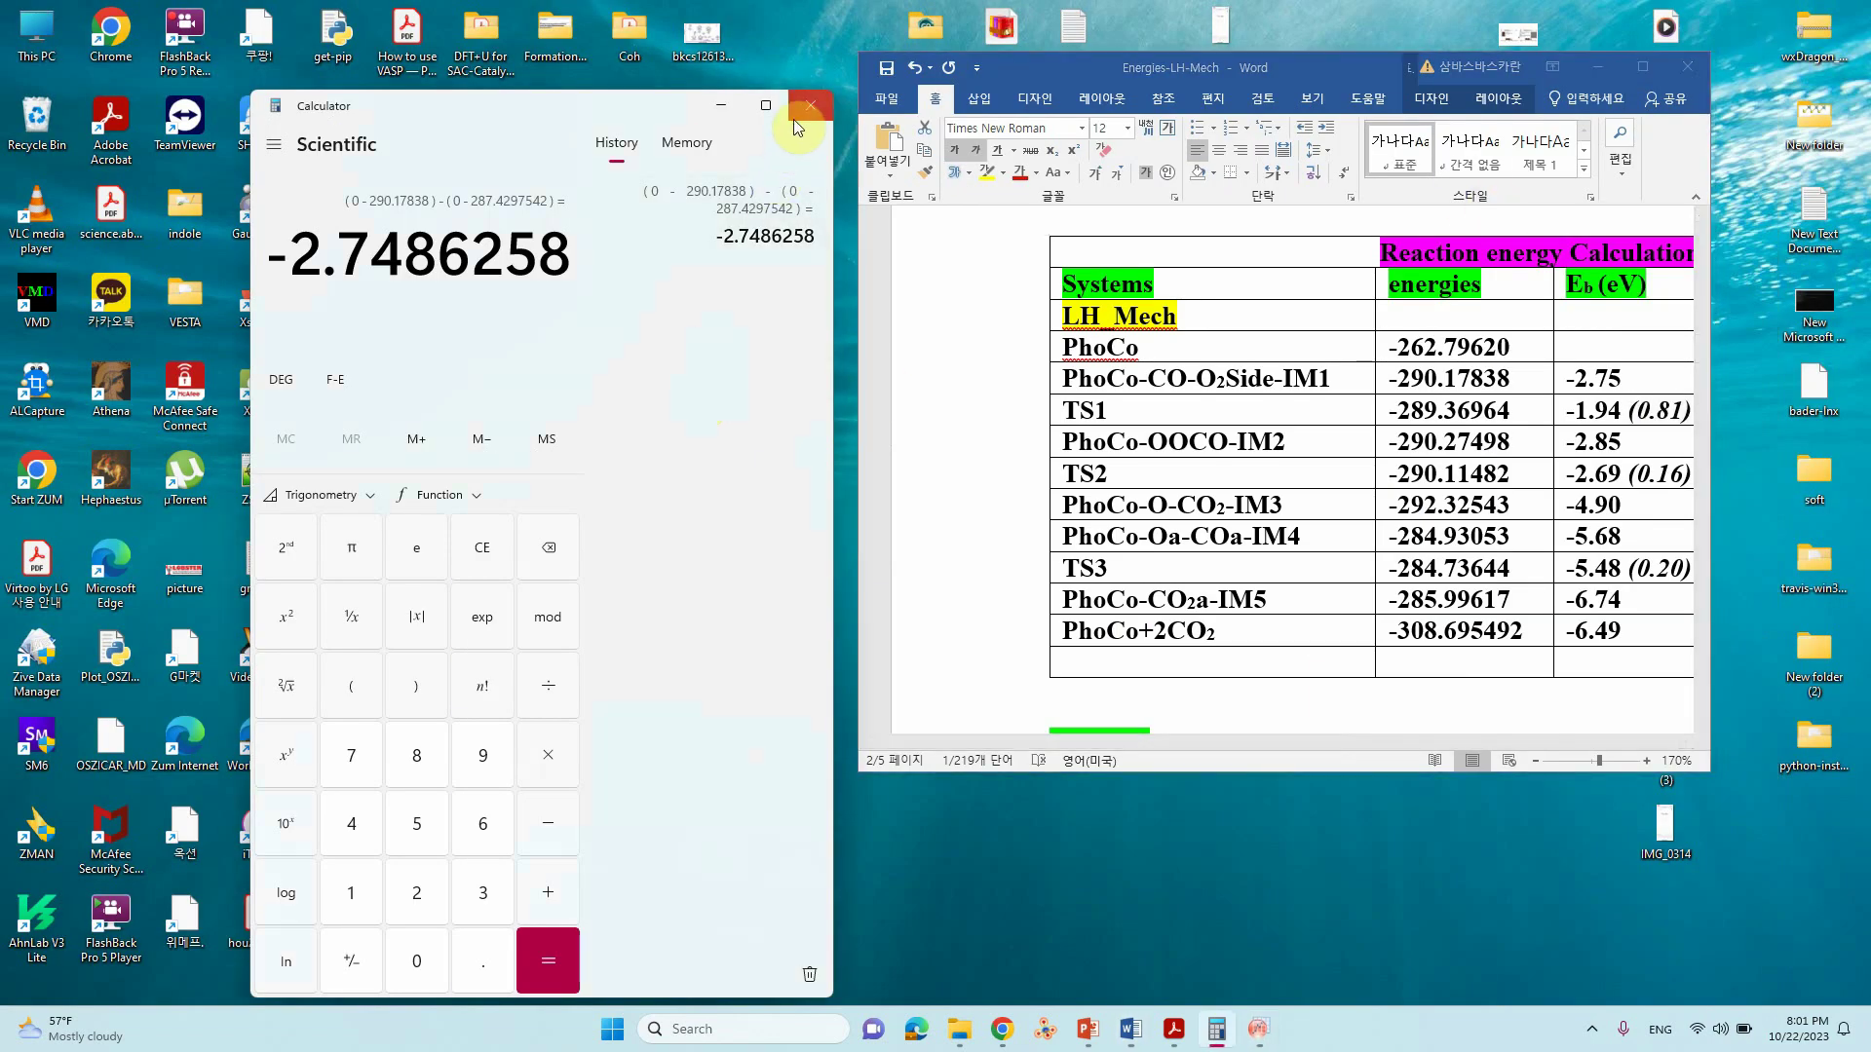
left_click(802, 108)
mouse_move(1236, 1045)
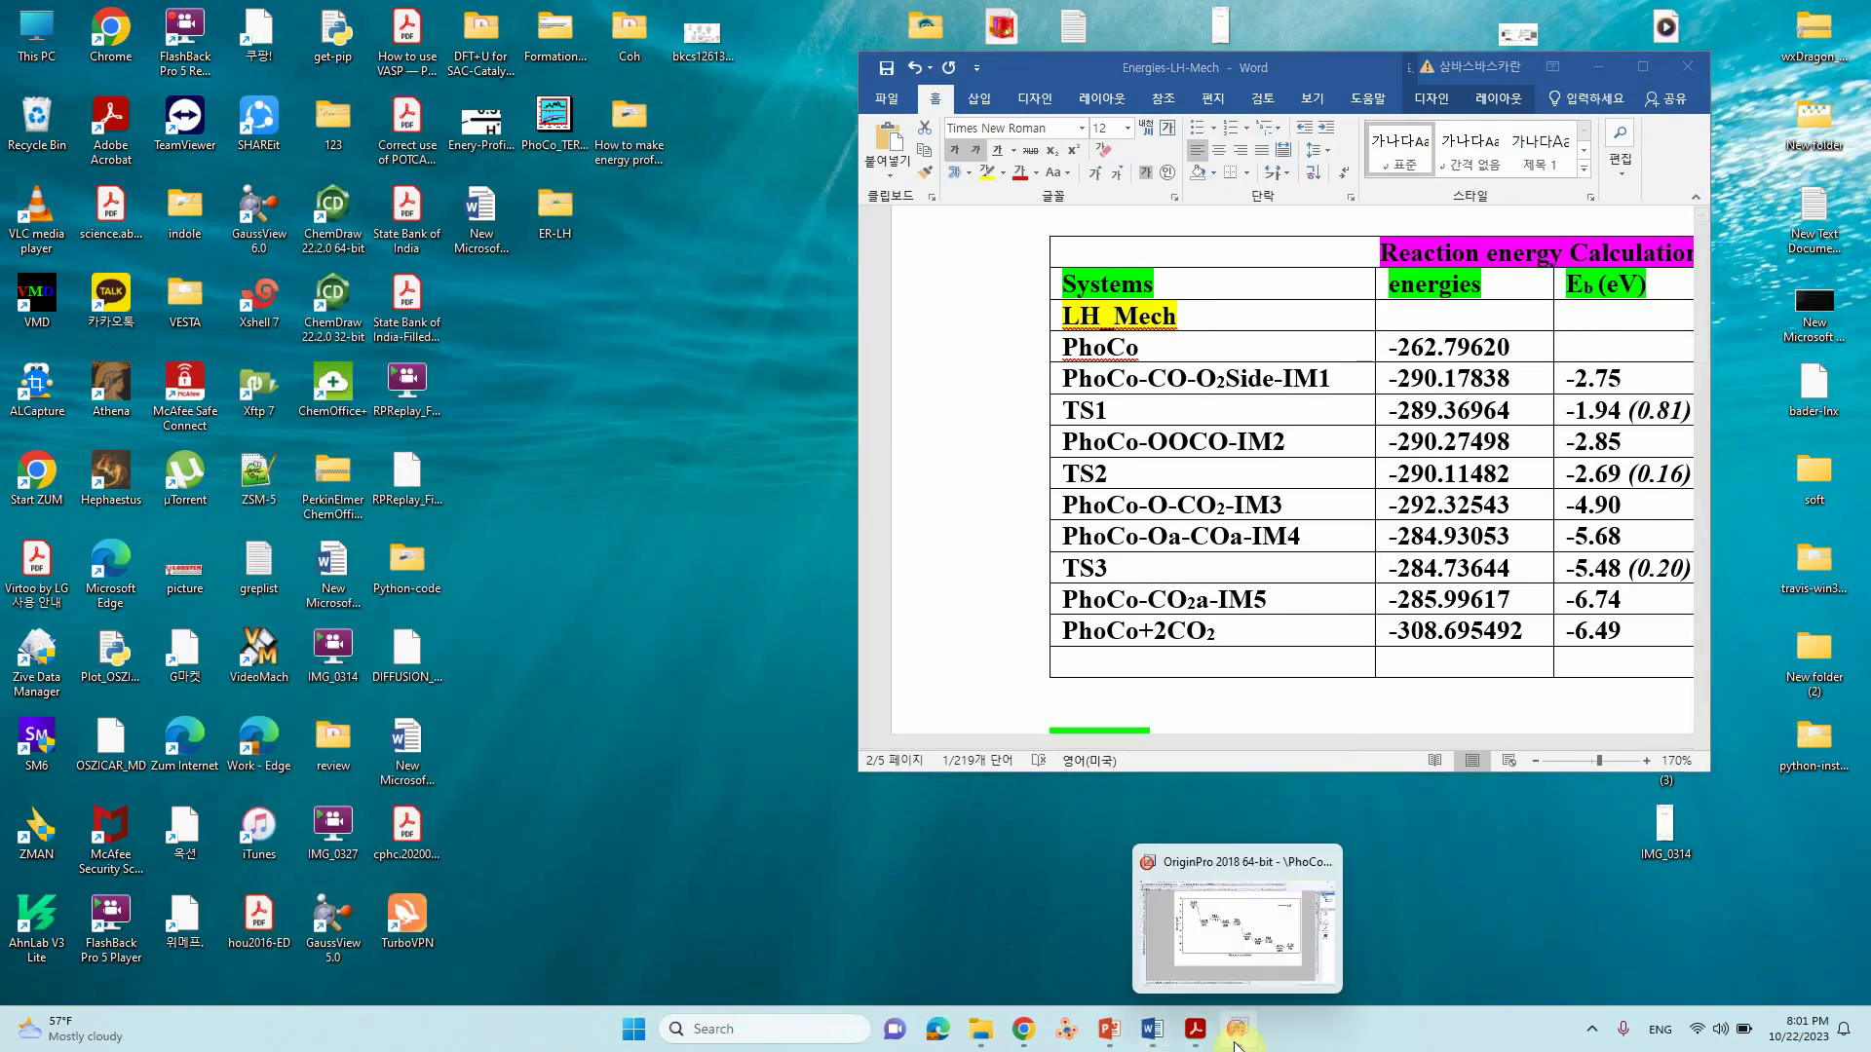
Switch to the open File Explorer window showing the LH-SP folder.
mouse_move(1147, 1043)
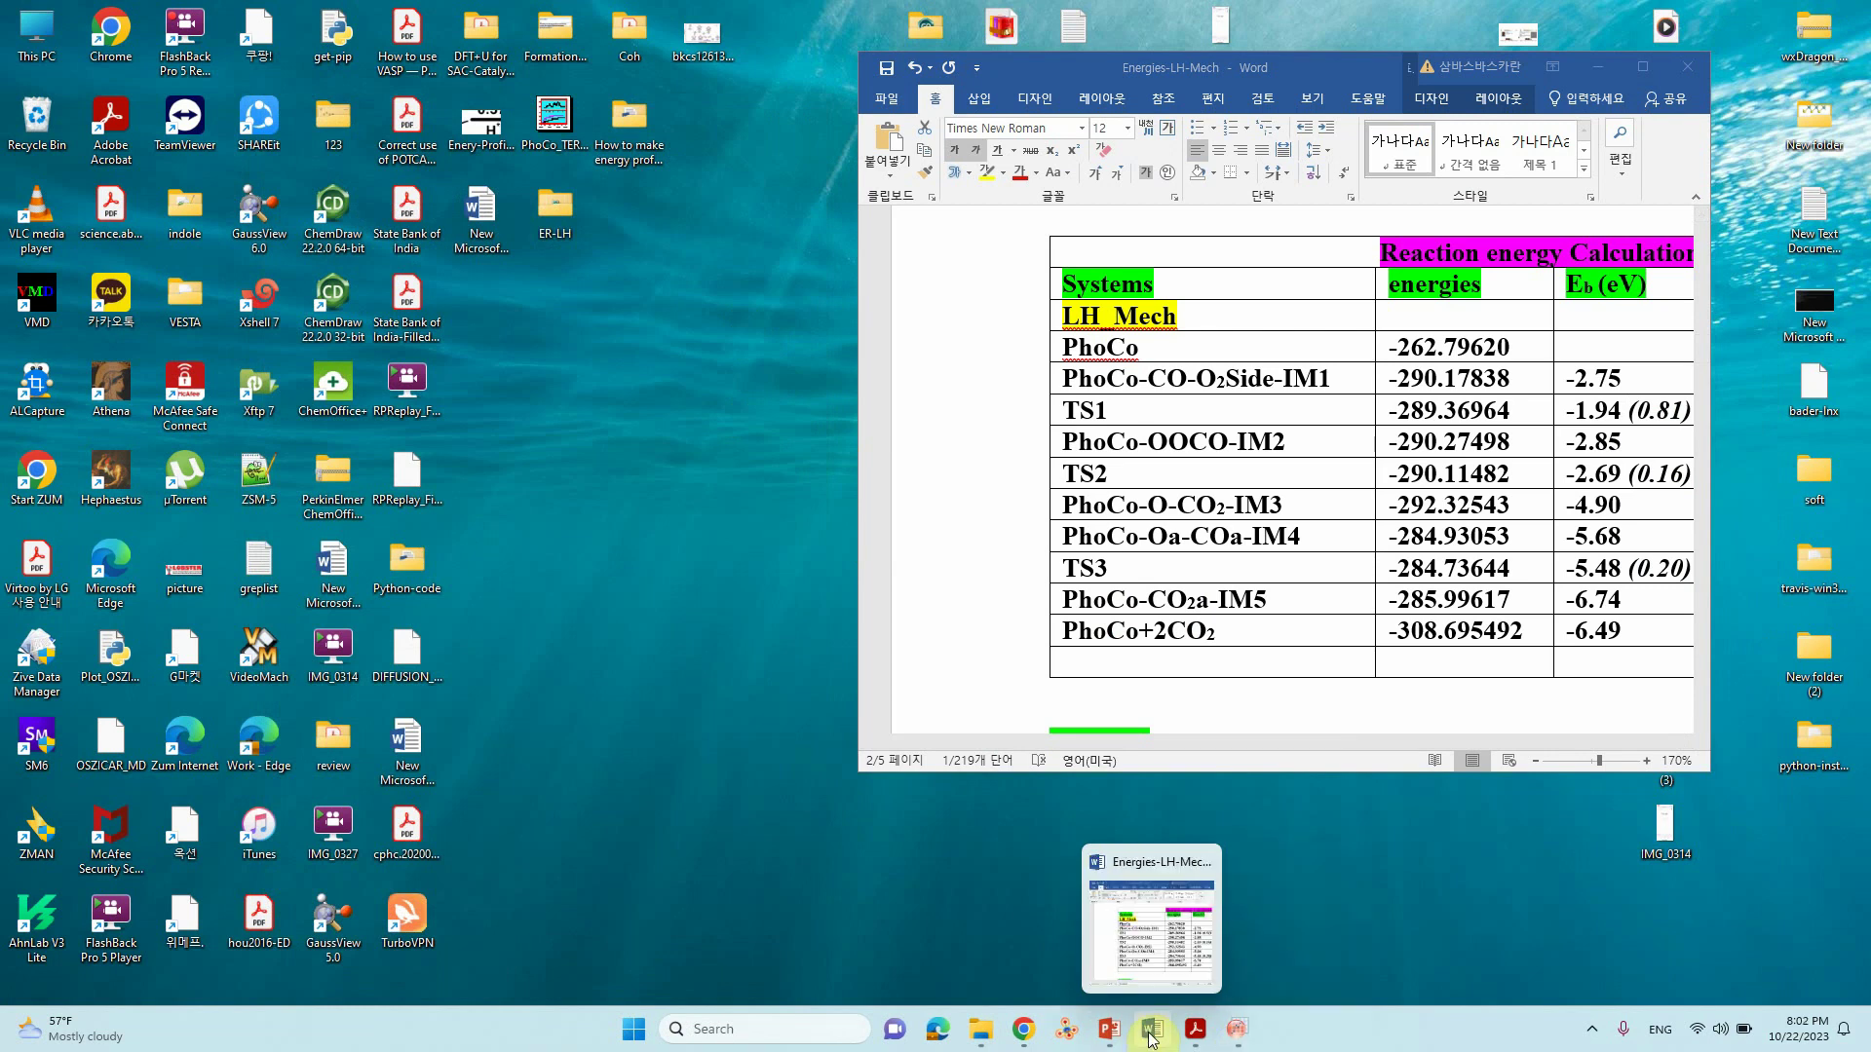
mouse_move(981, 1033)
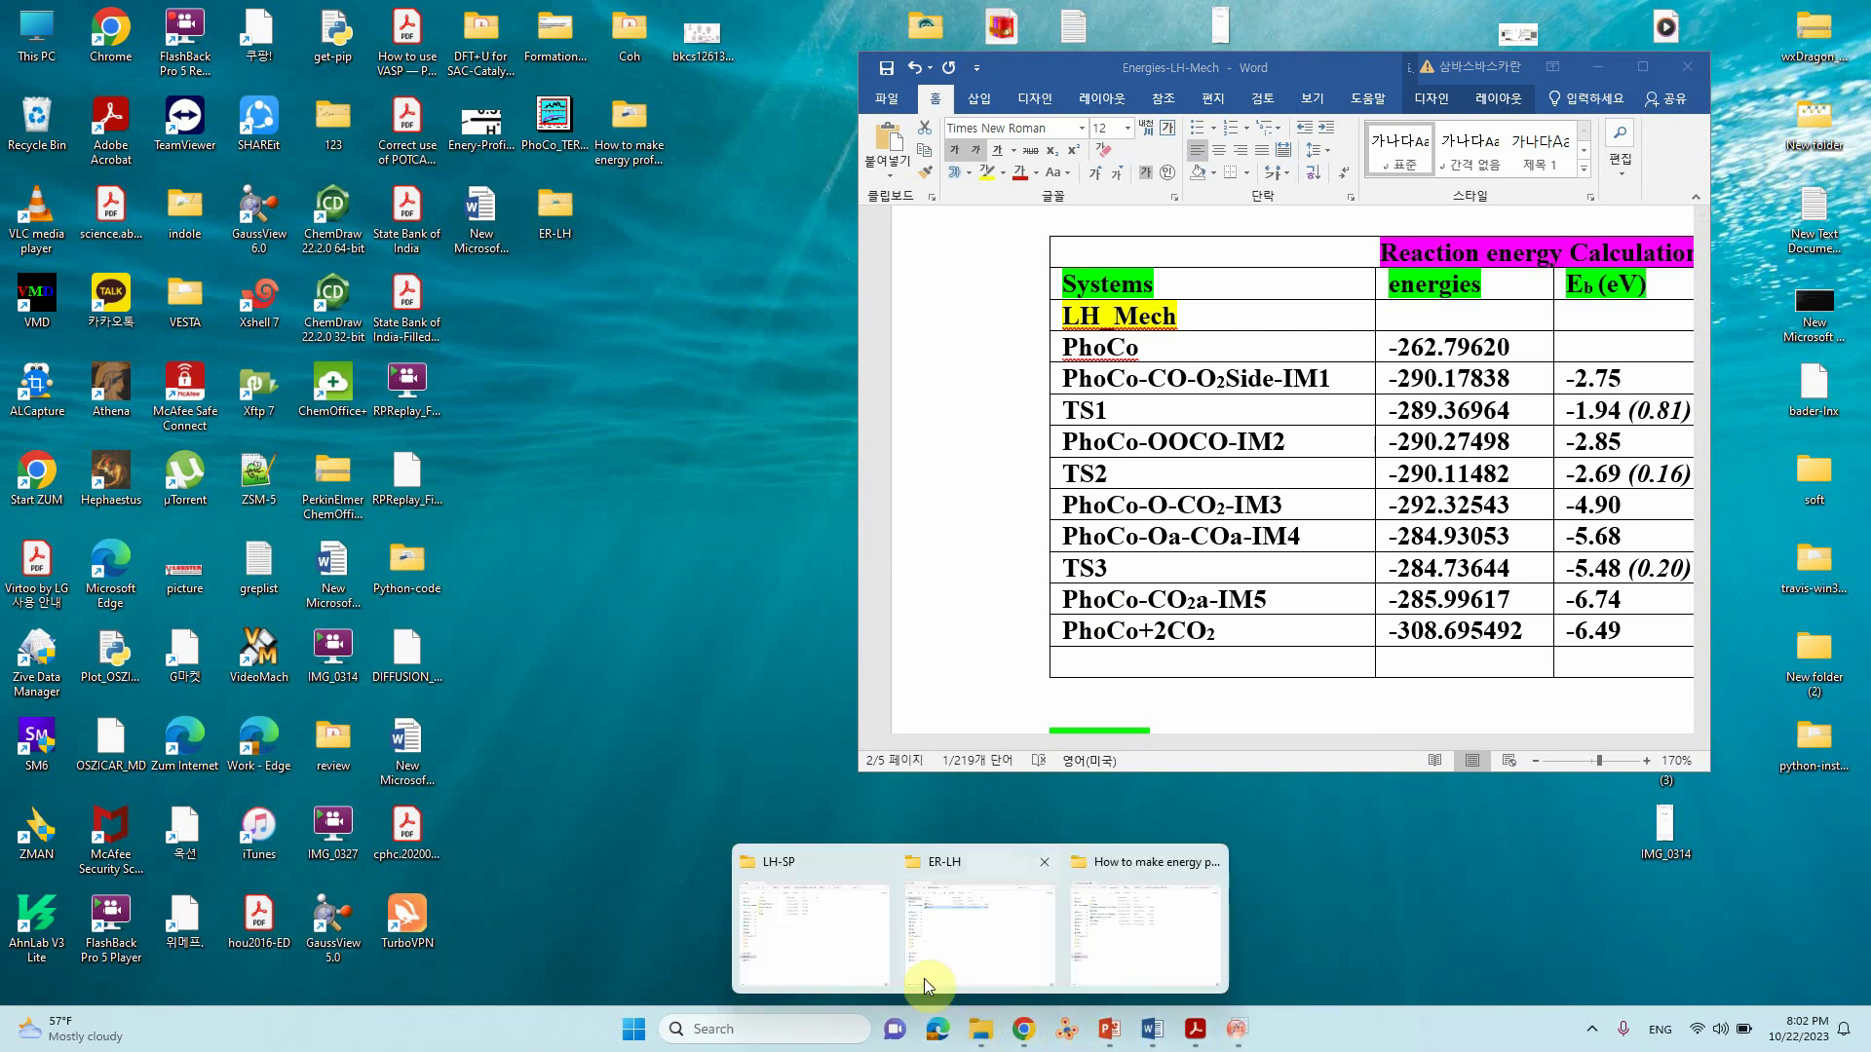
left_click(802, 950)
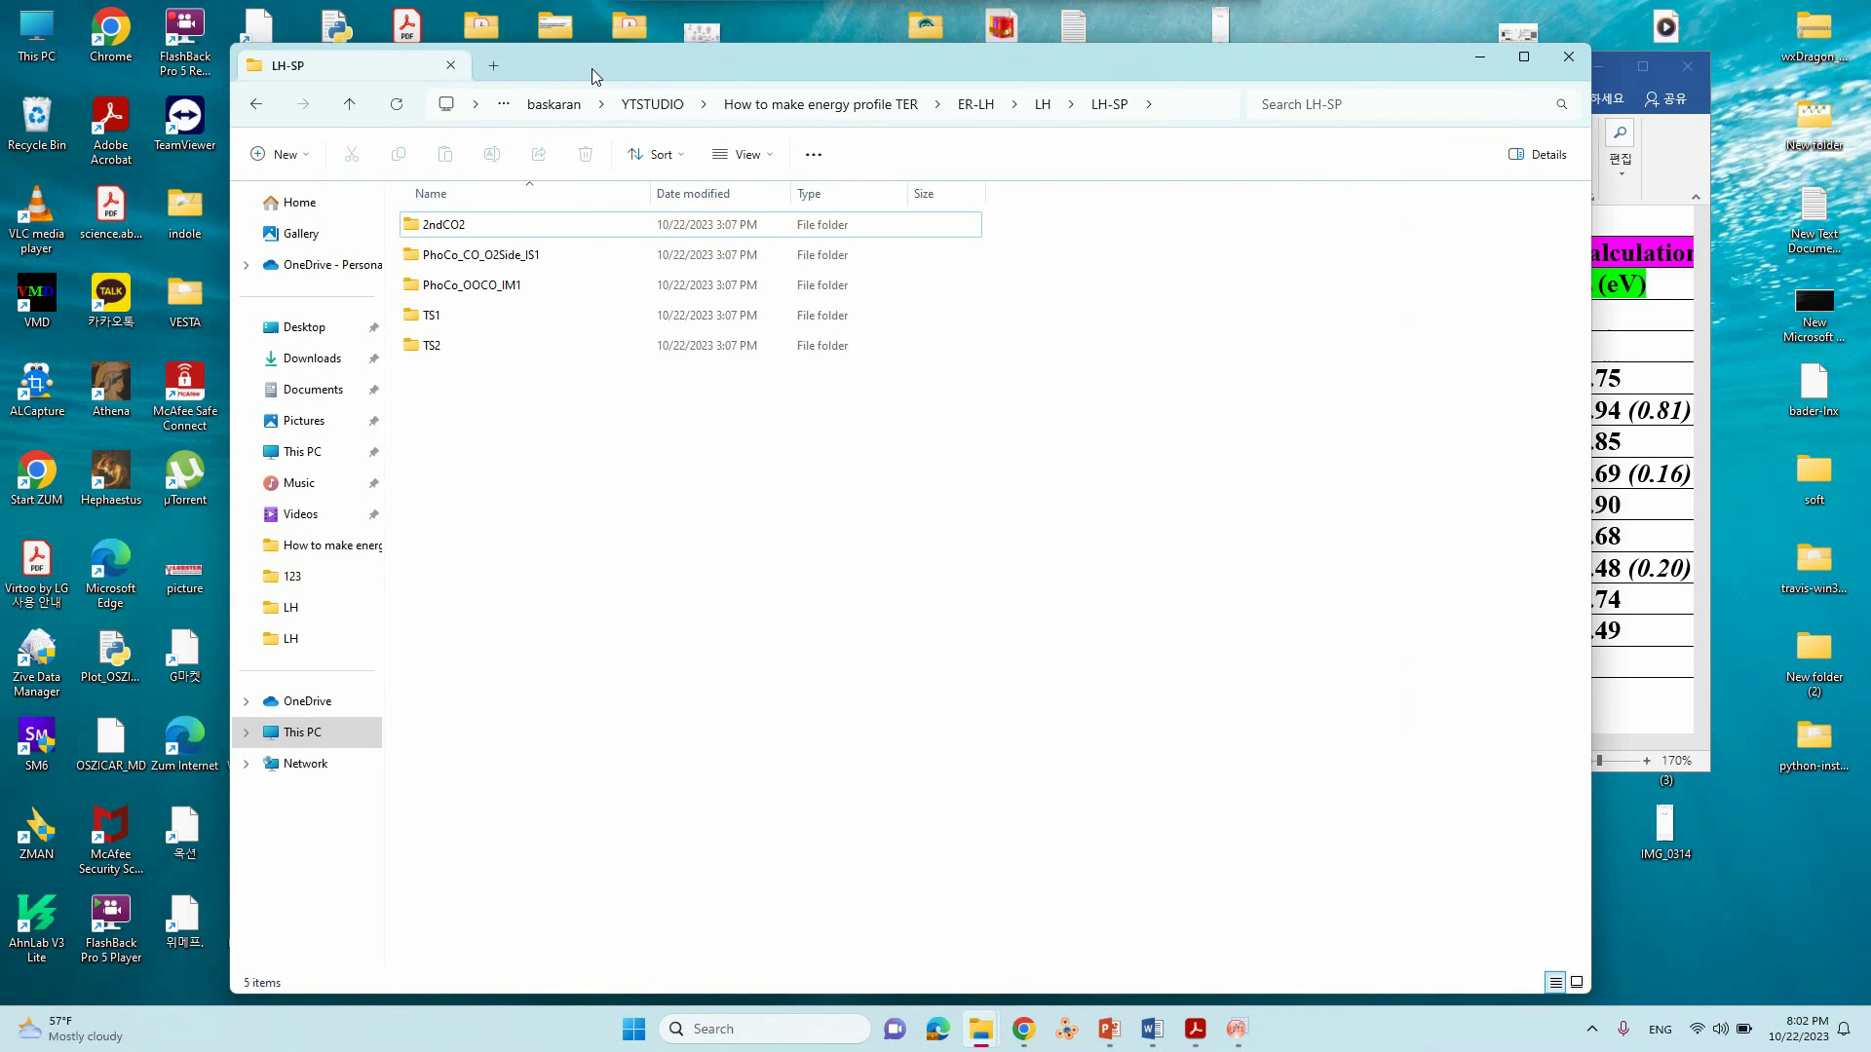
left_click(299, 201)
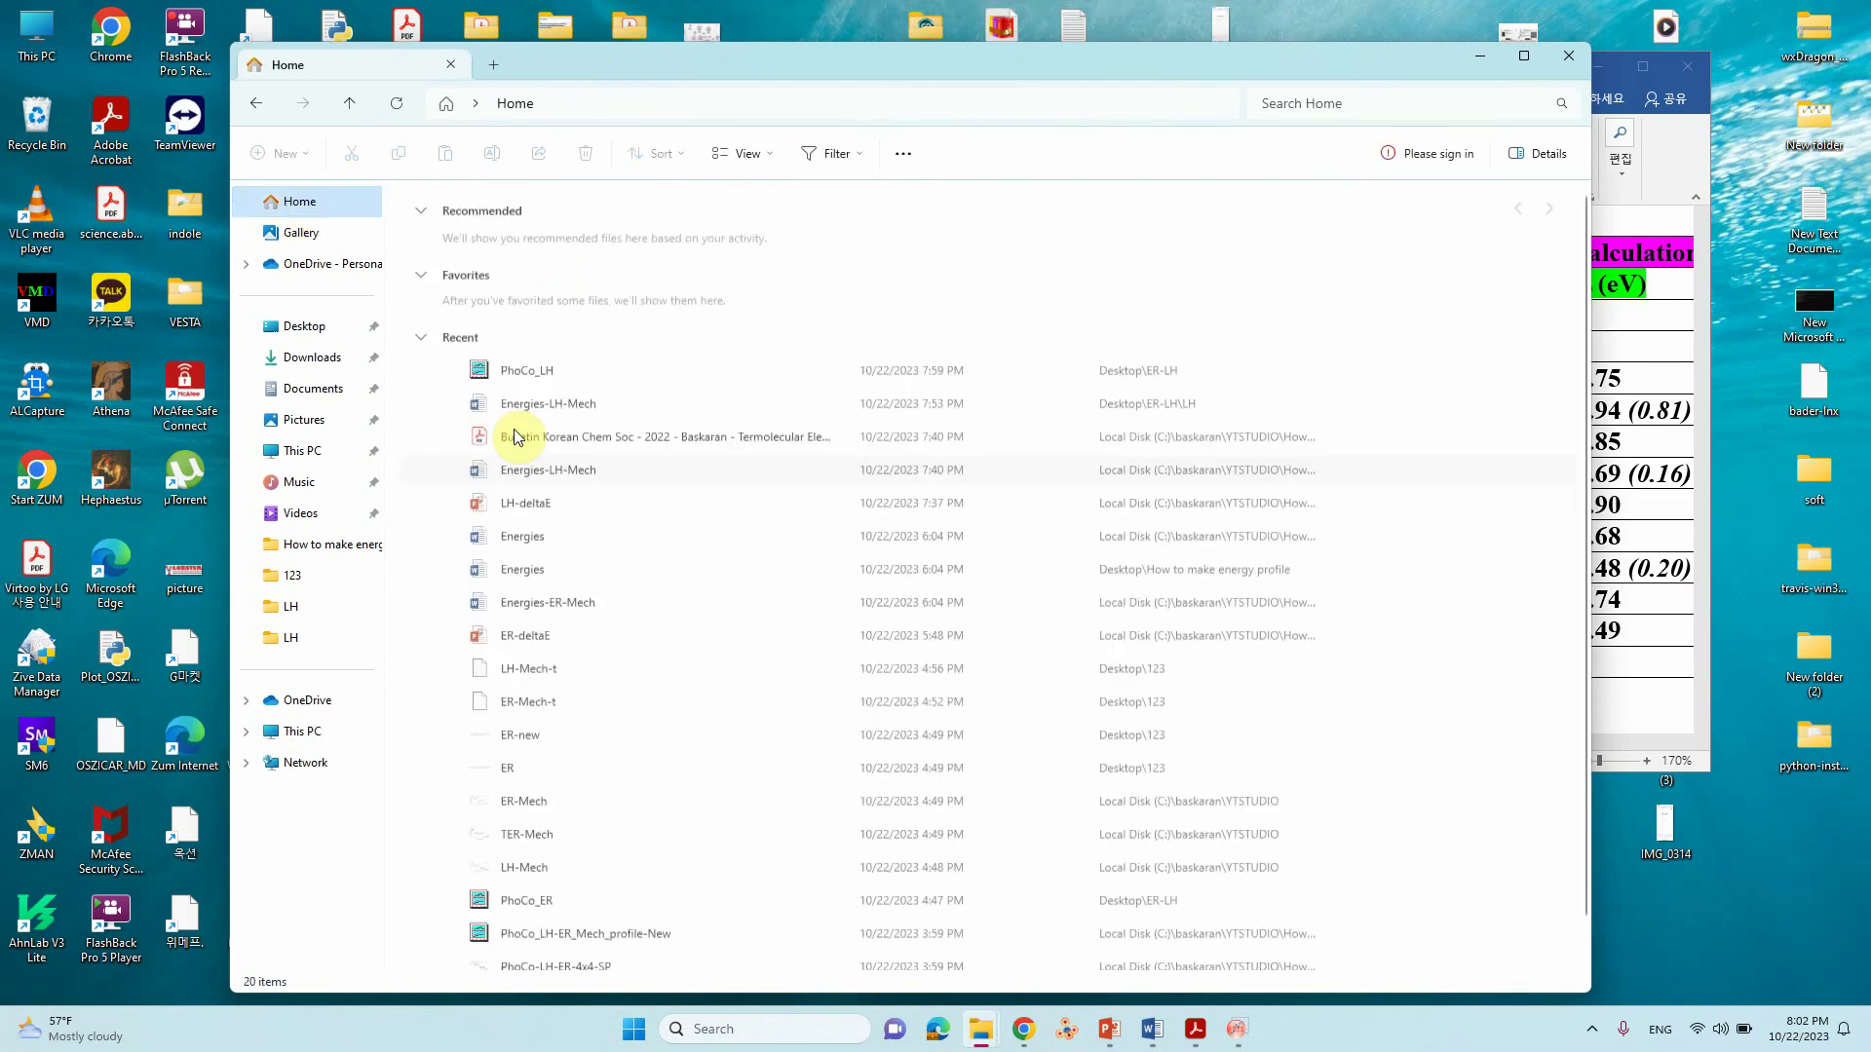
left_click(297, 640)
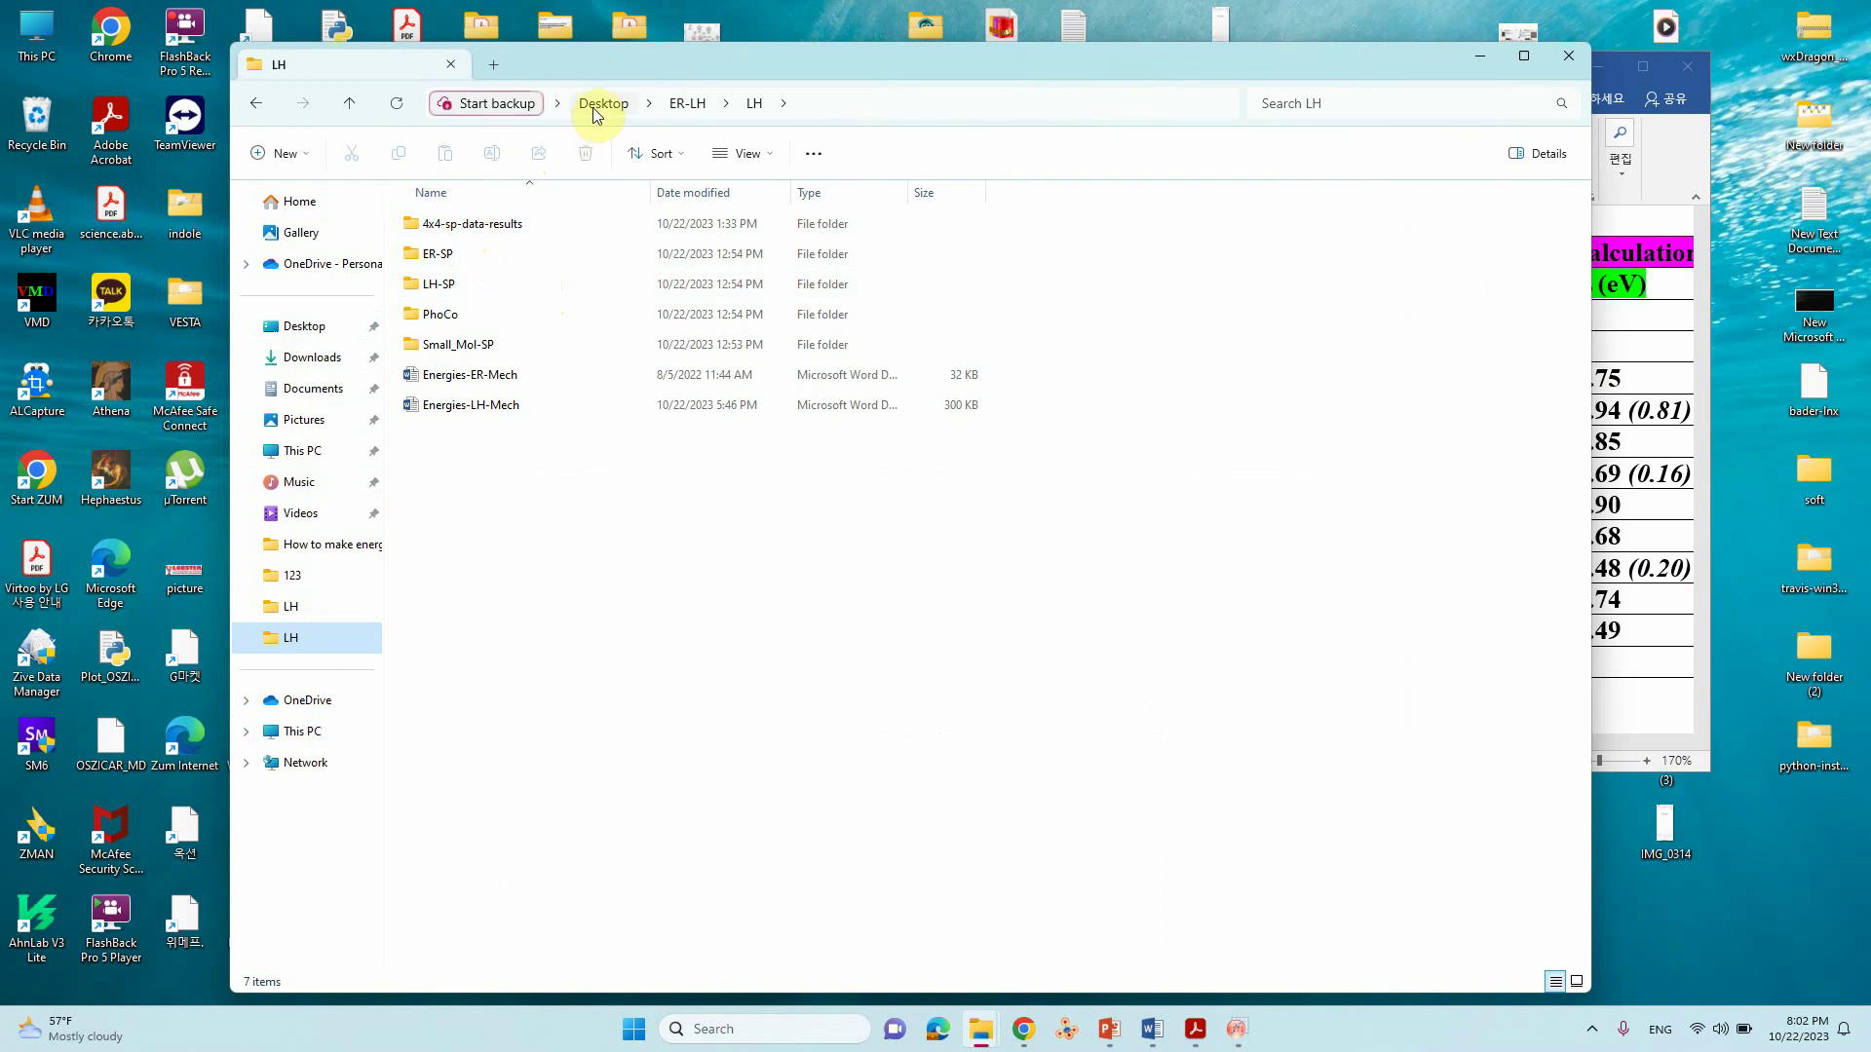
left_click(598, 106)
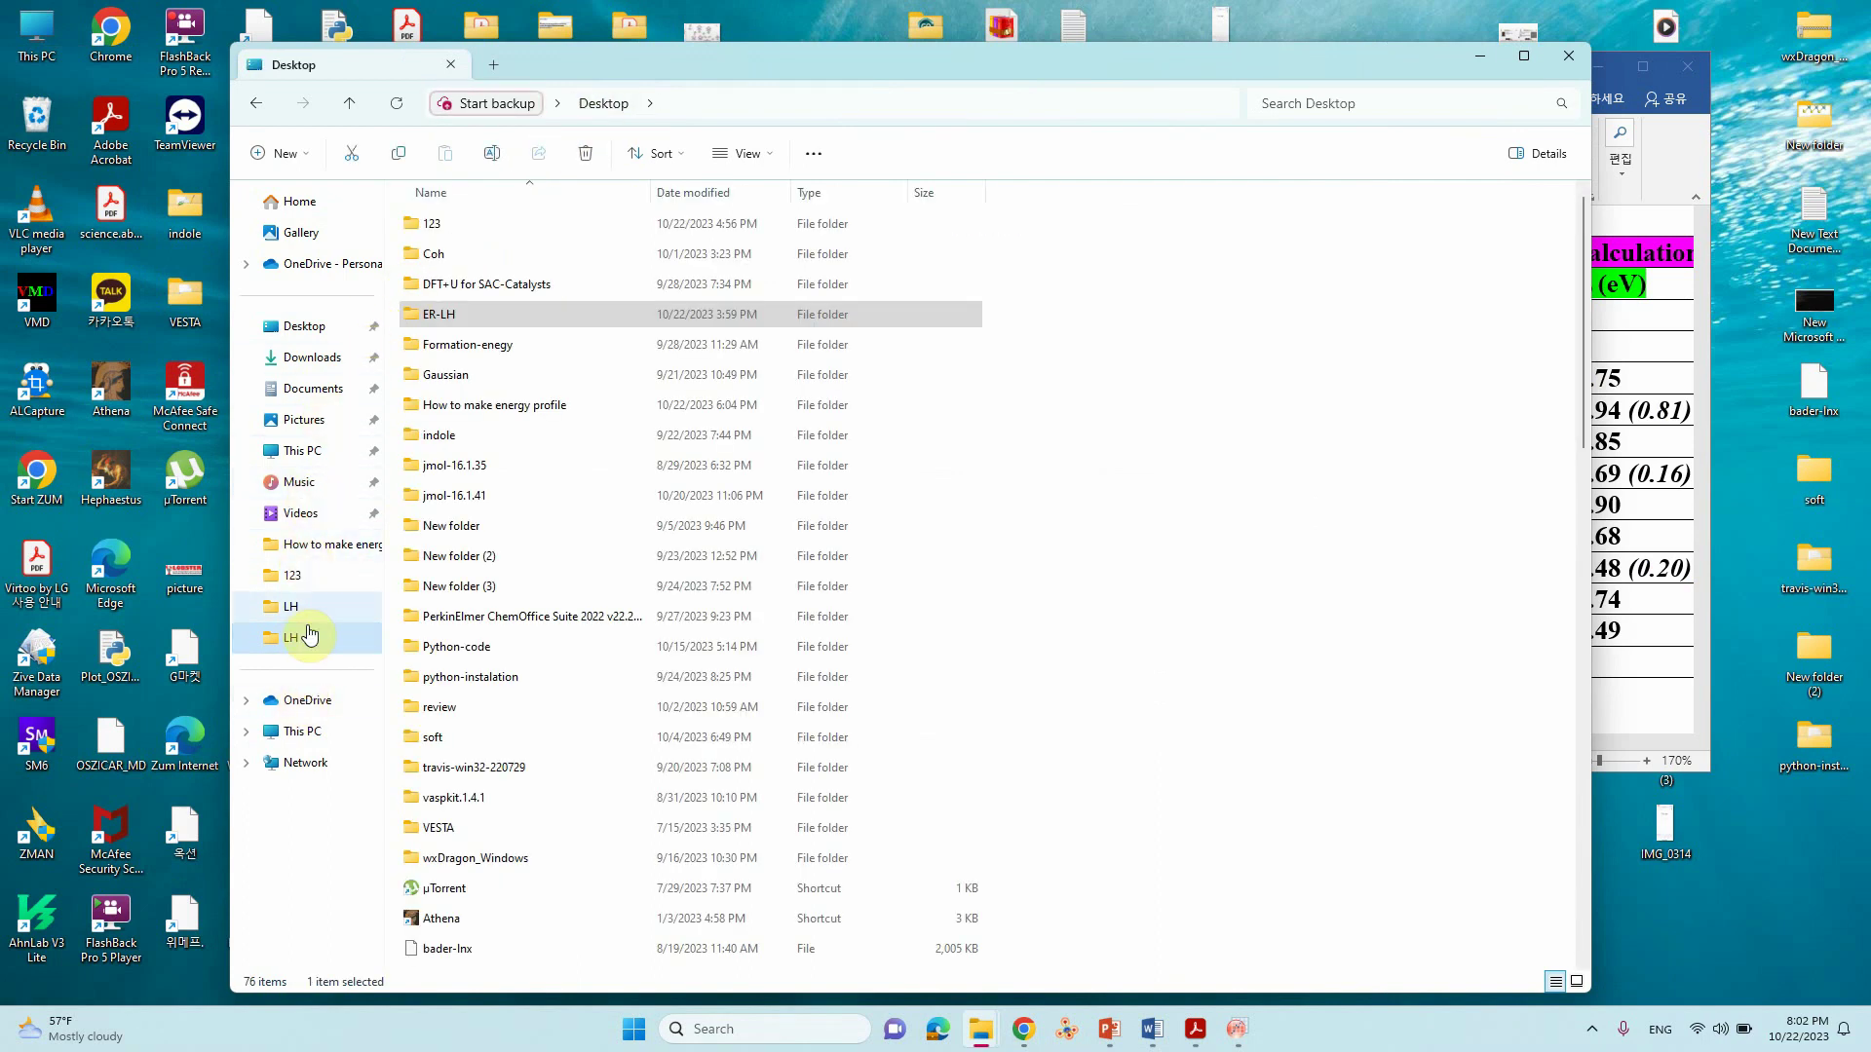
Go to the YTSTUDIO folder above "How to make energy profile TER" and open the exported aaa image.
left_click(287, 544)
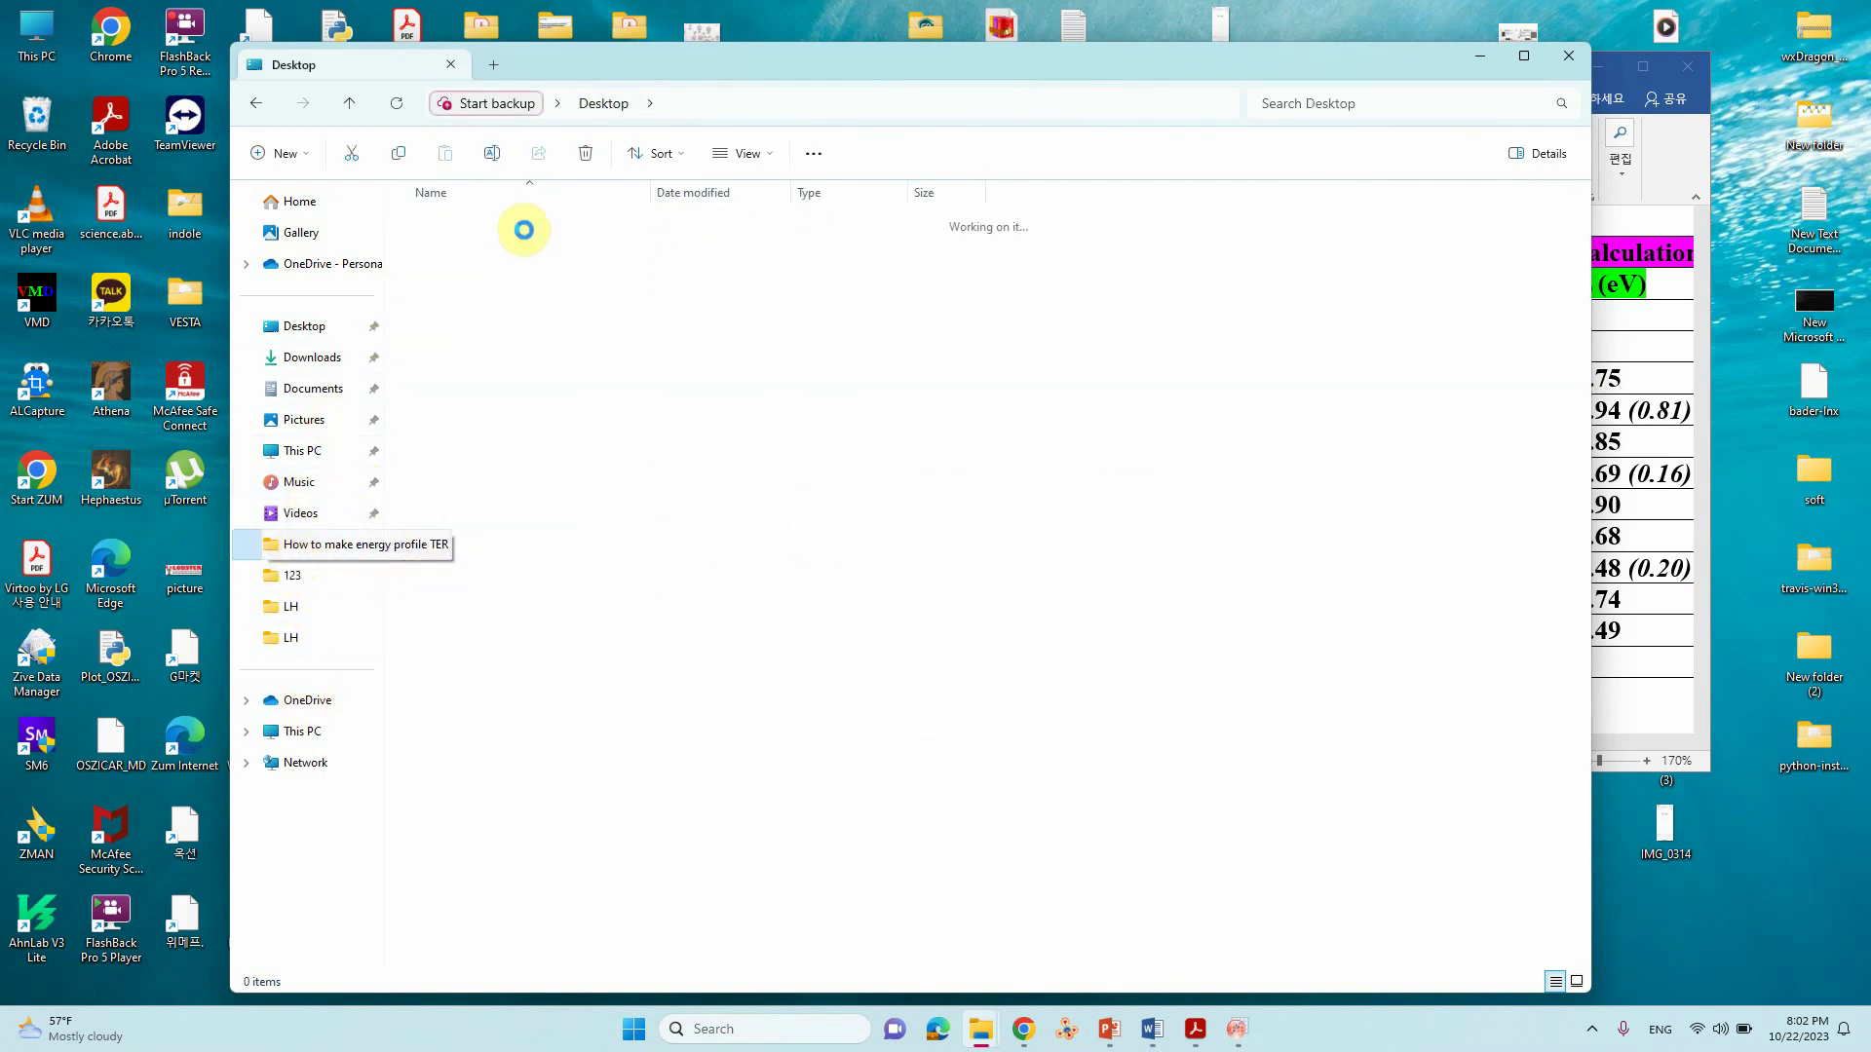
left_click(809, 106)
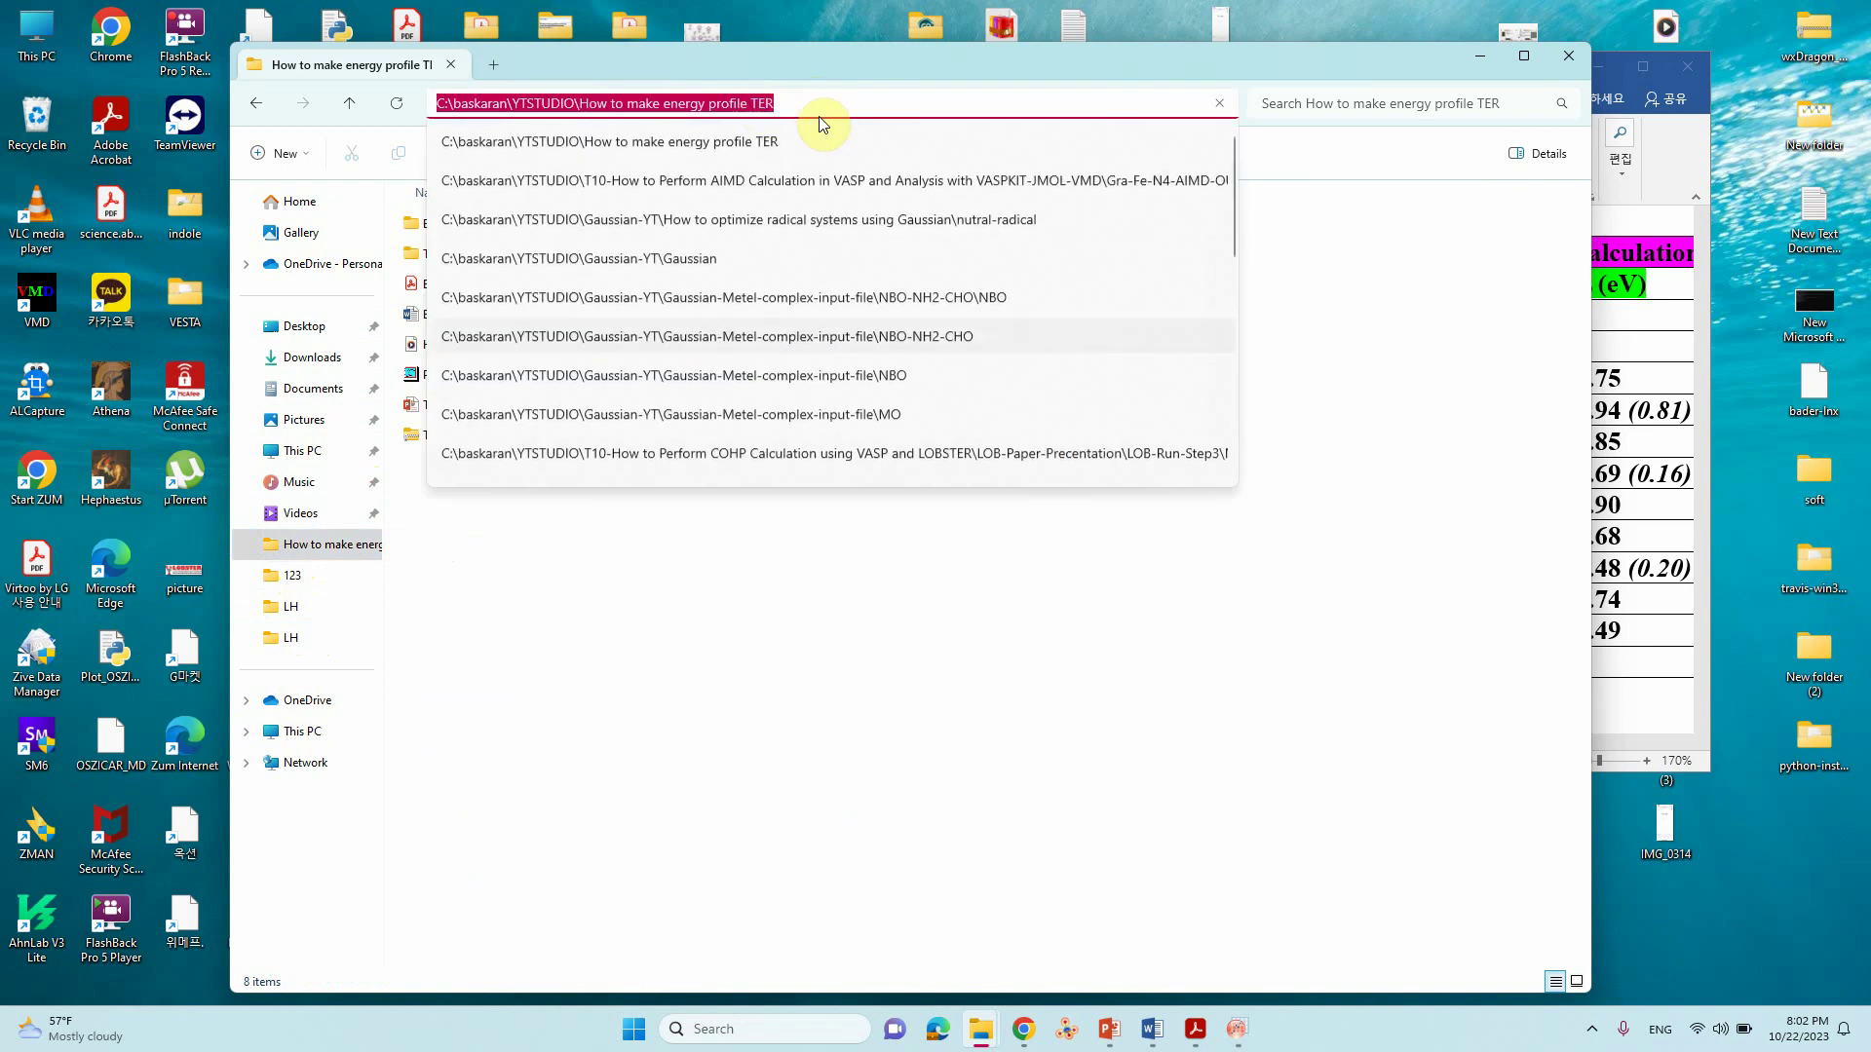
key("Escape")
left_click(840, 108)
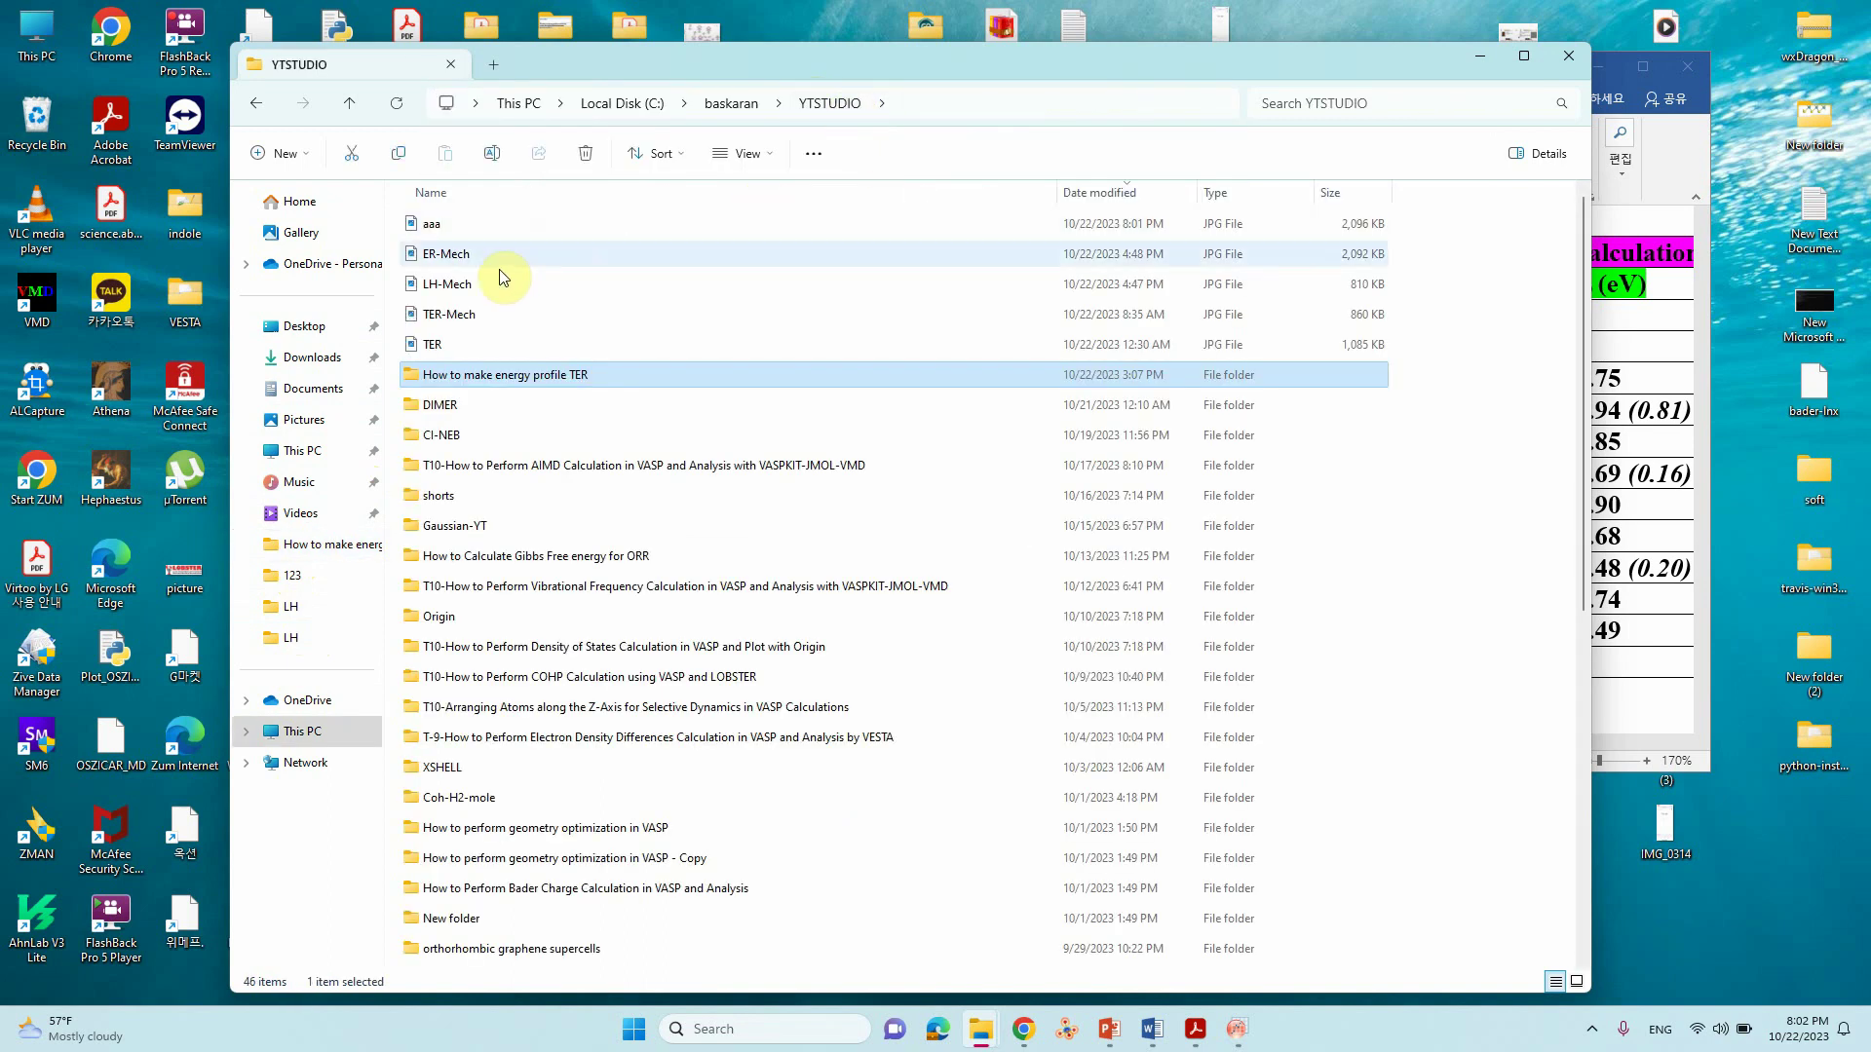
double_click(444, 225)
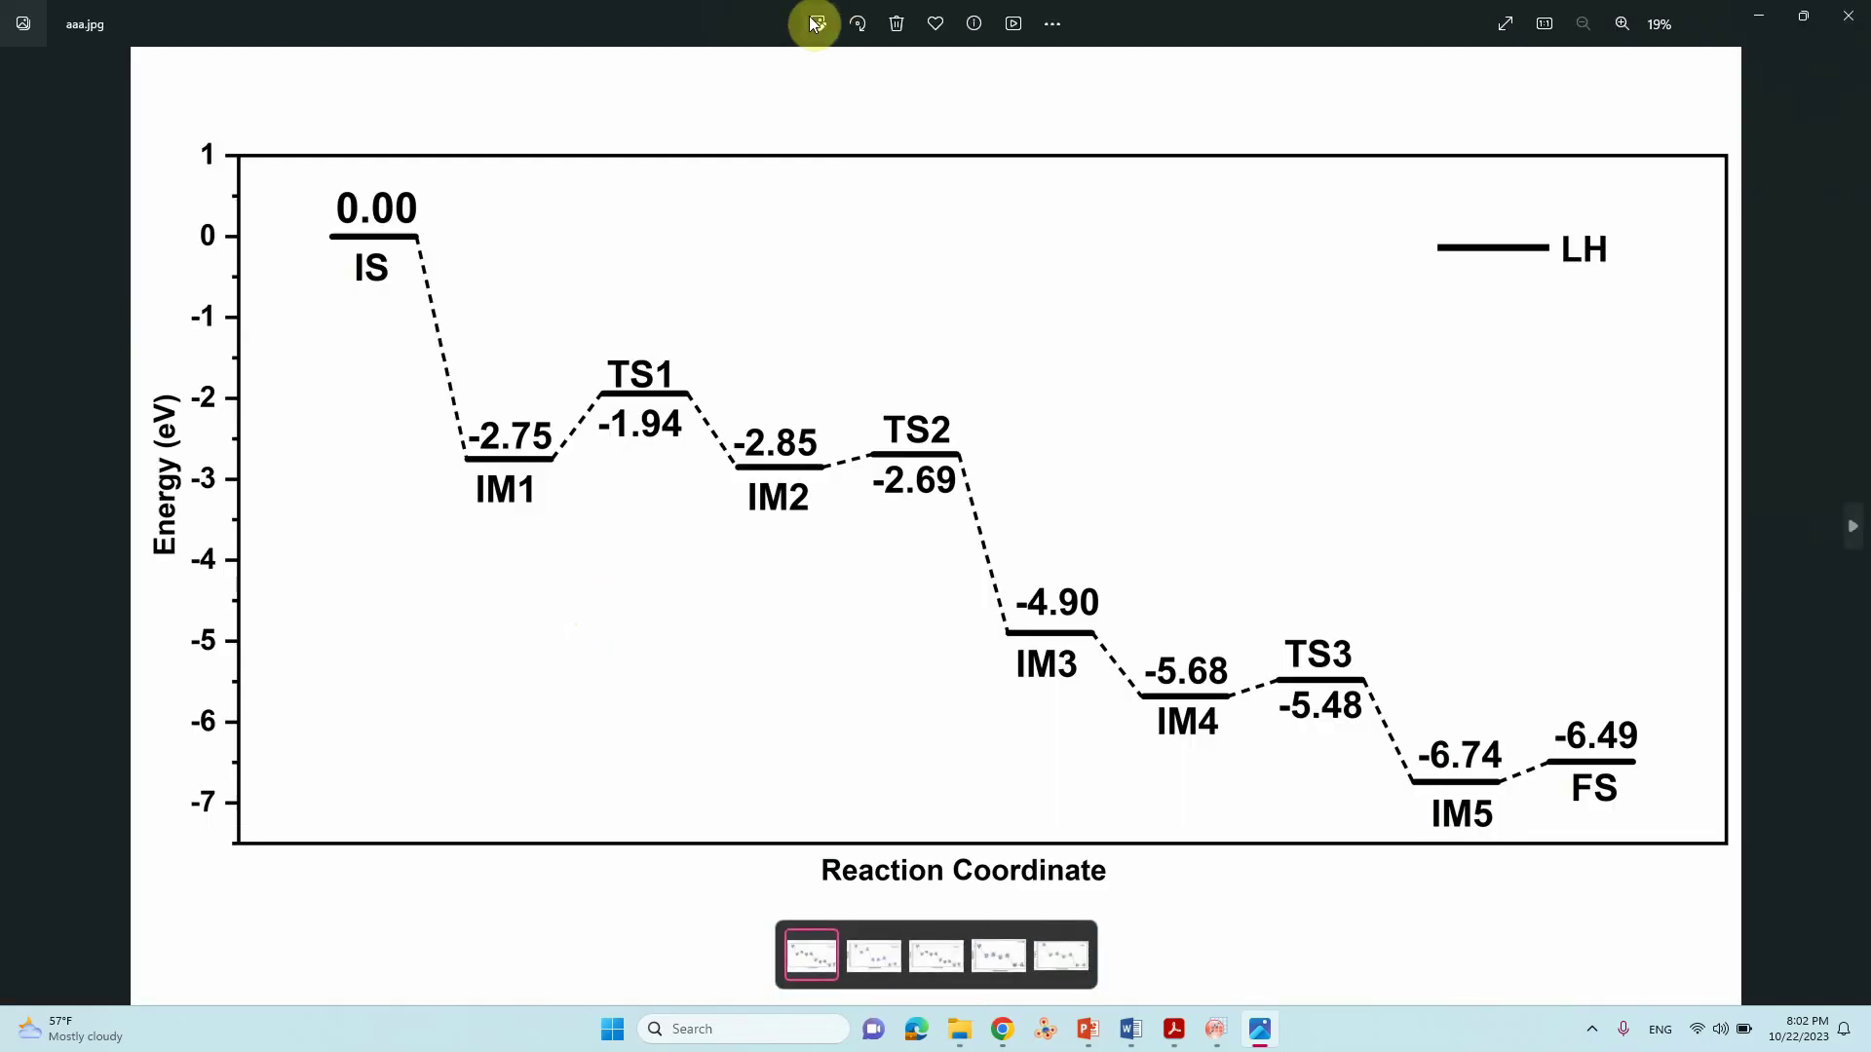
Crop the blank margins above and below the energy profile to about 8268 x 4069 pixels, save over aaa.jpg, and minimize the image viewer.
left_click(812, 20)
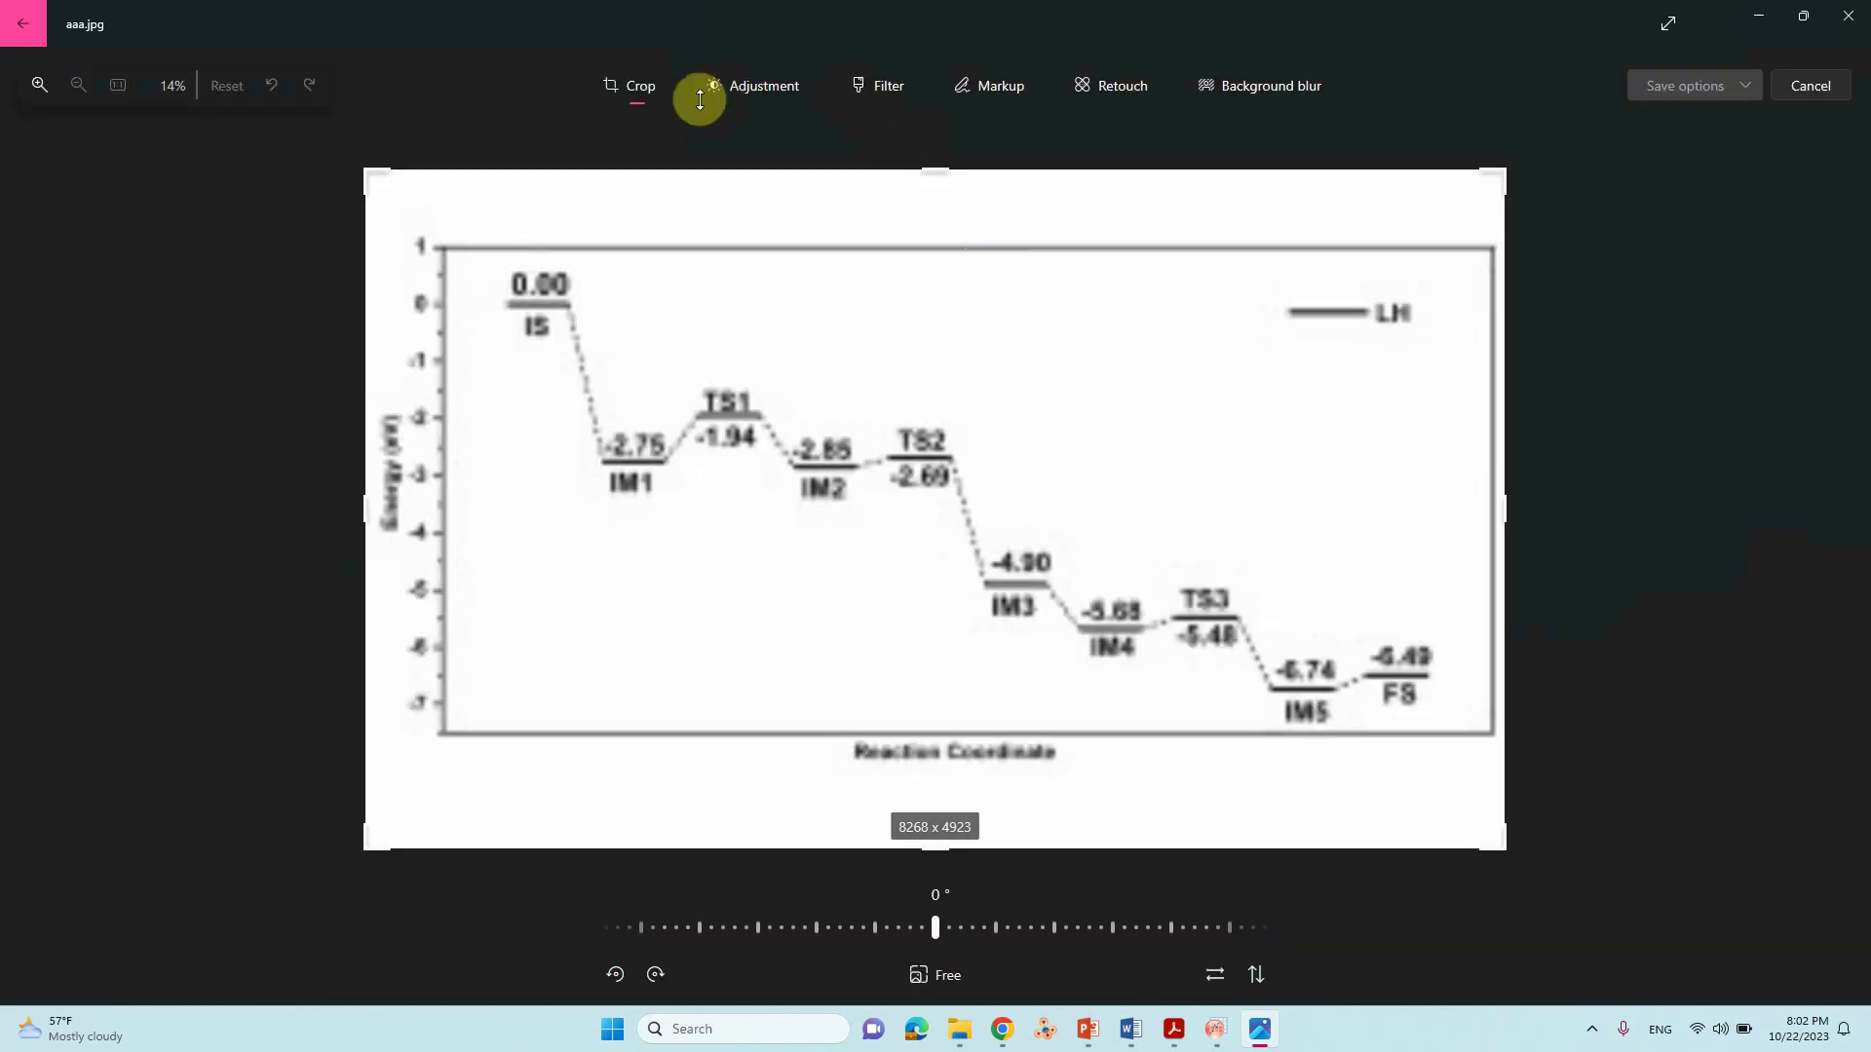
left_click_drag(931, 169, 935, 208)
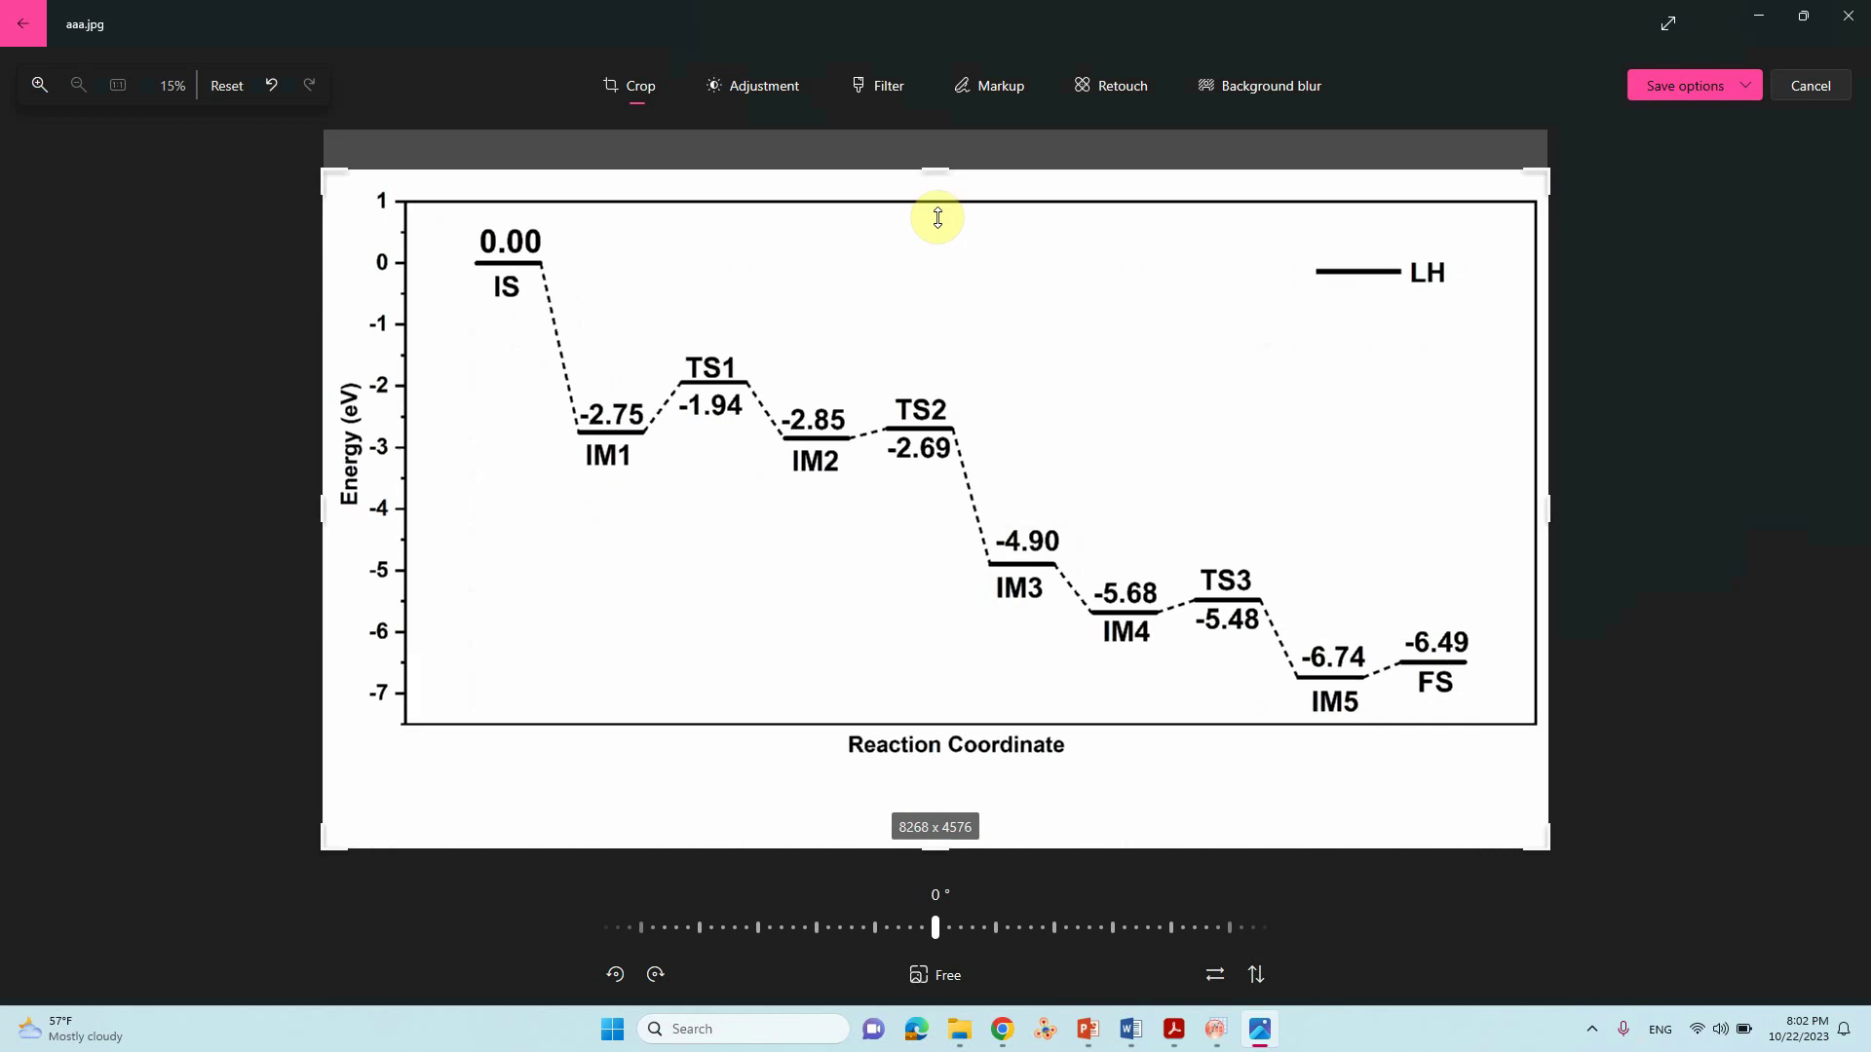
left_click_drag(936, 846, 944, 771)
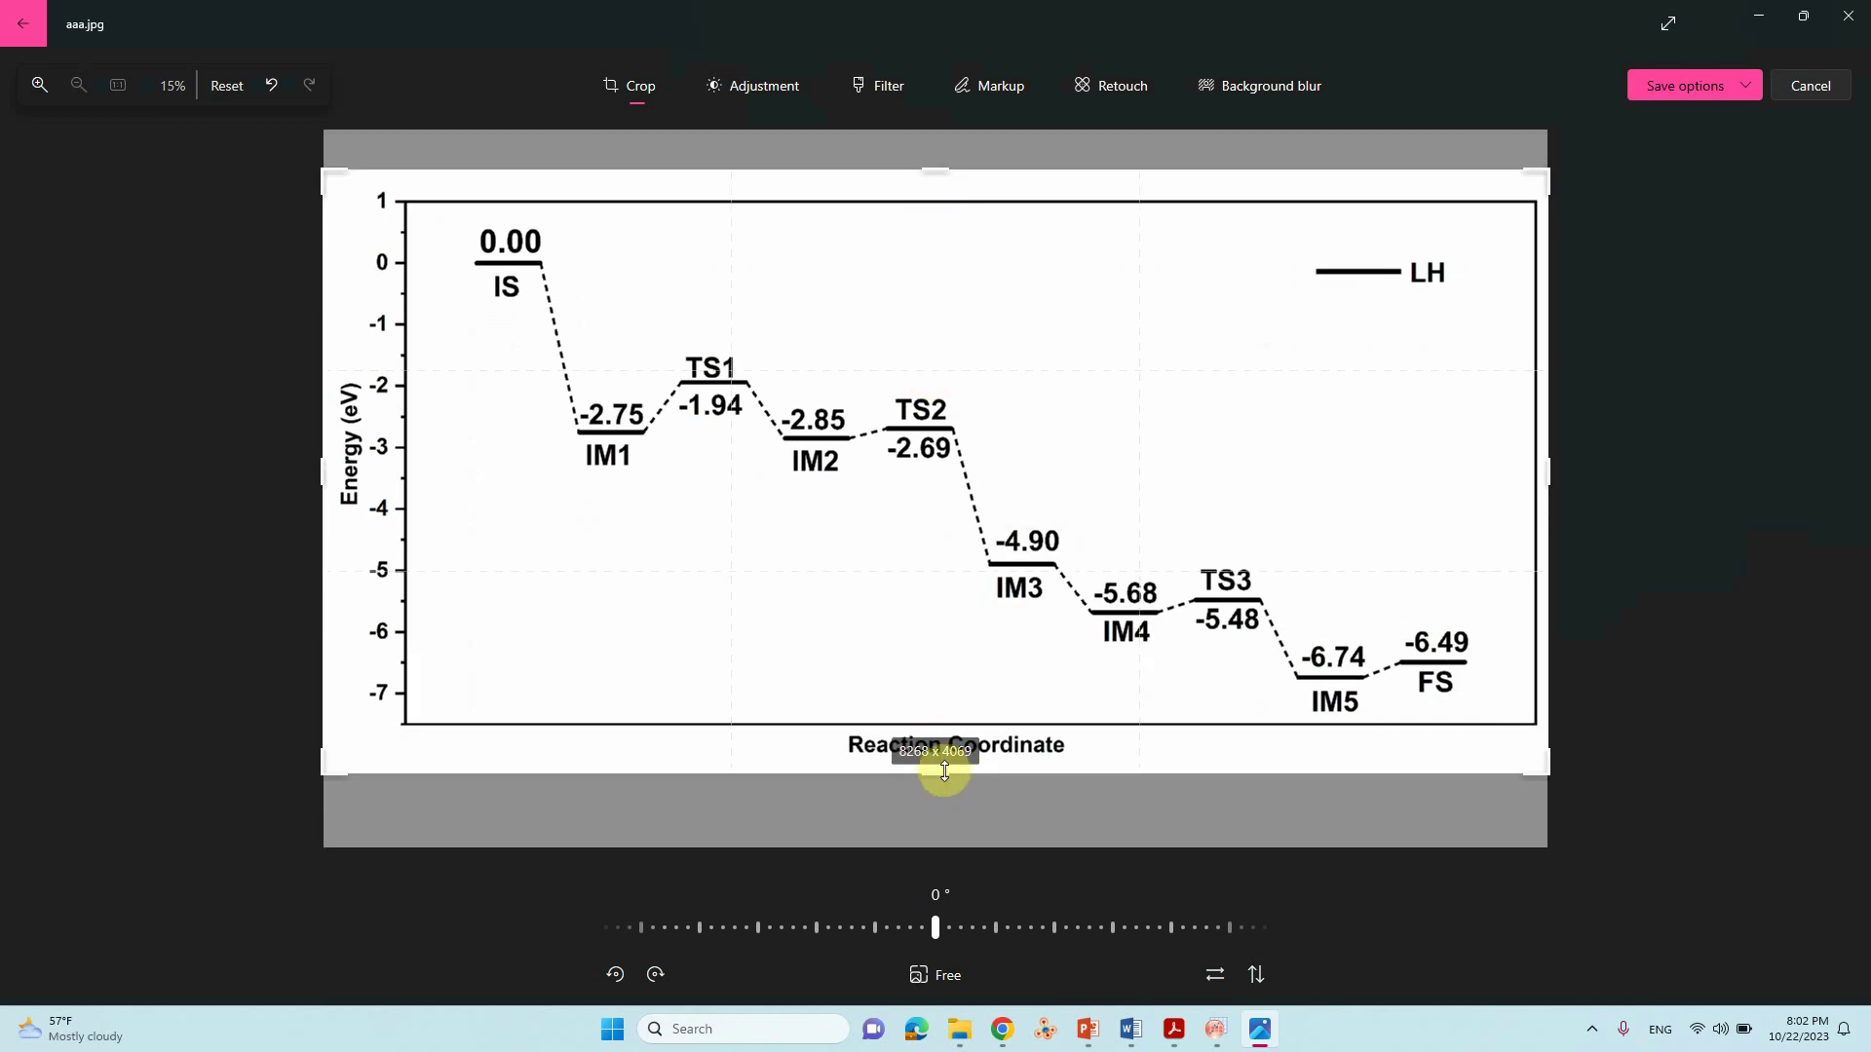
left_click(1713, 85)
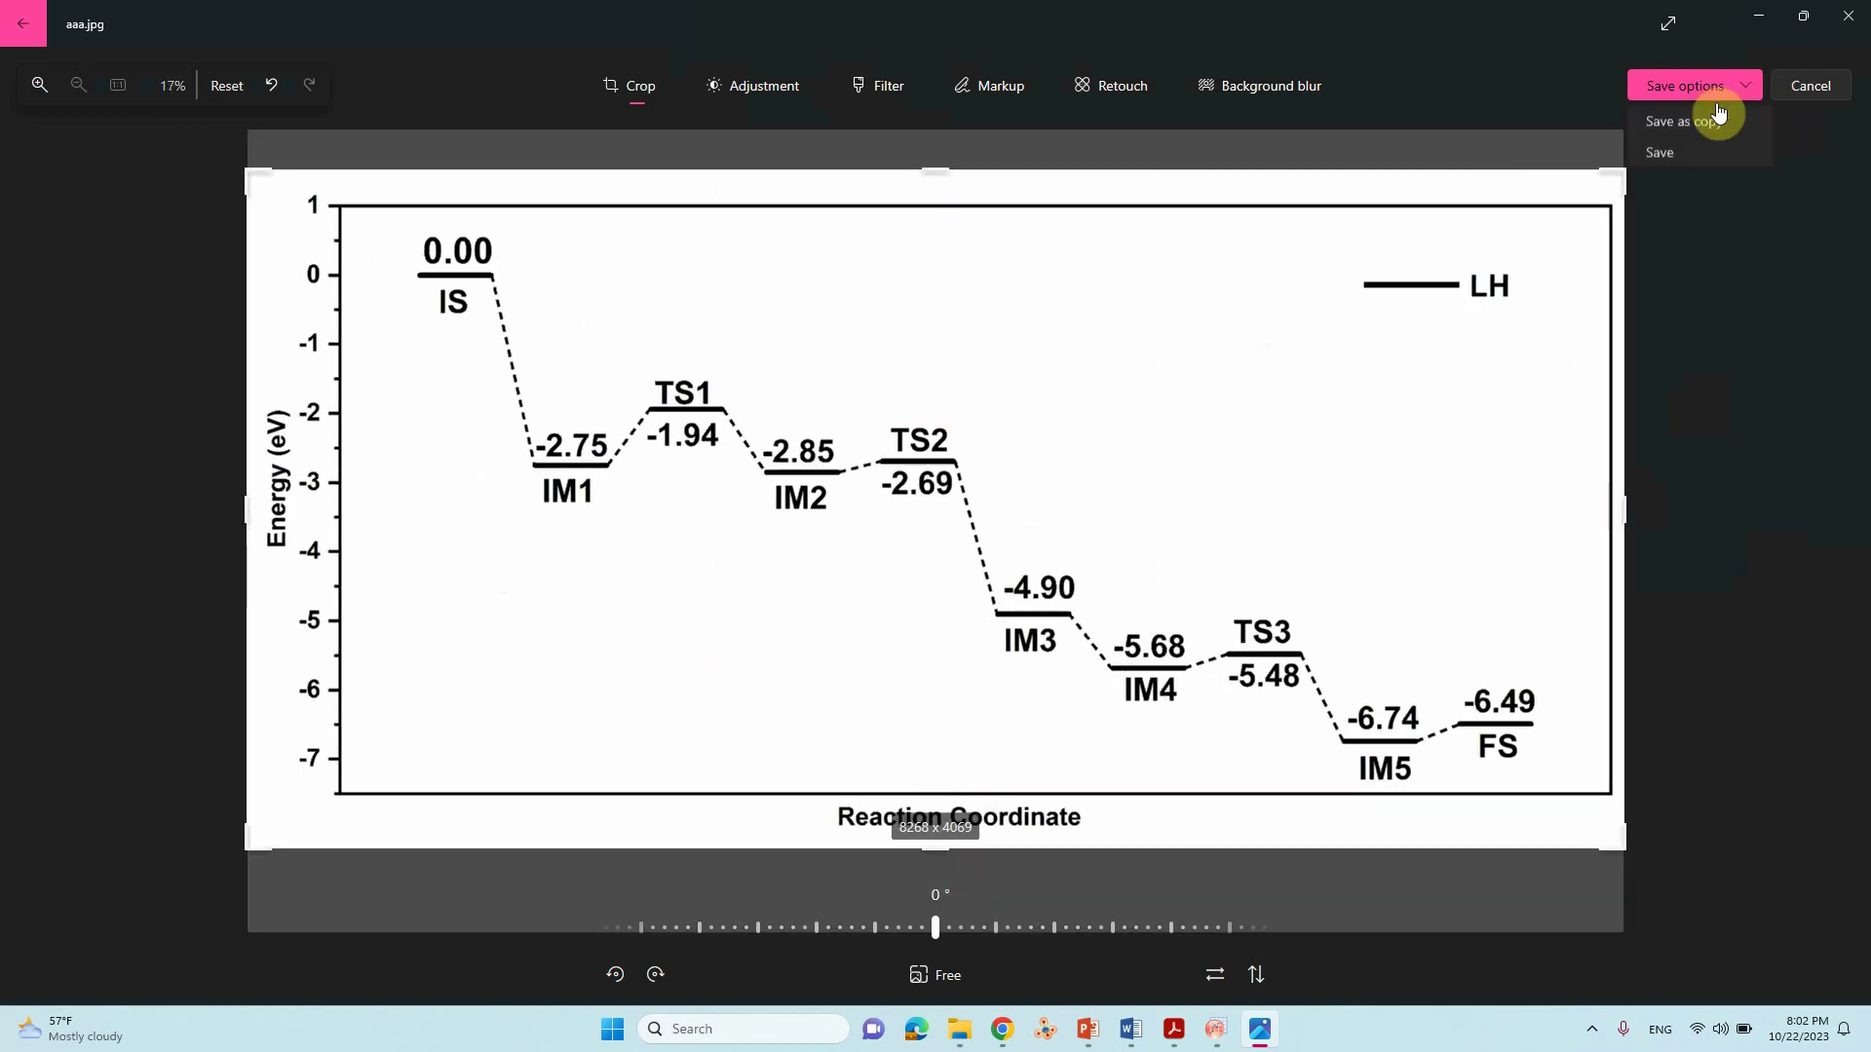
left_click(1661, 156)
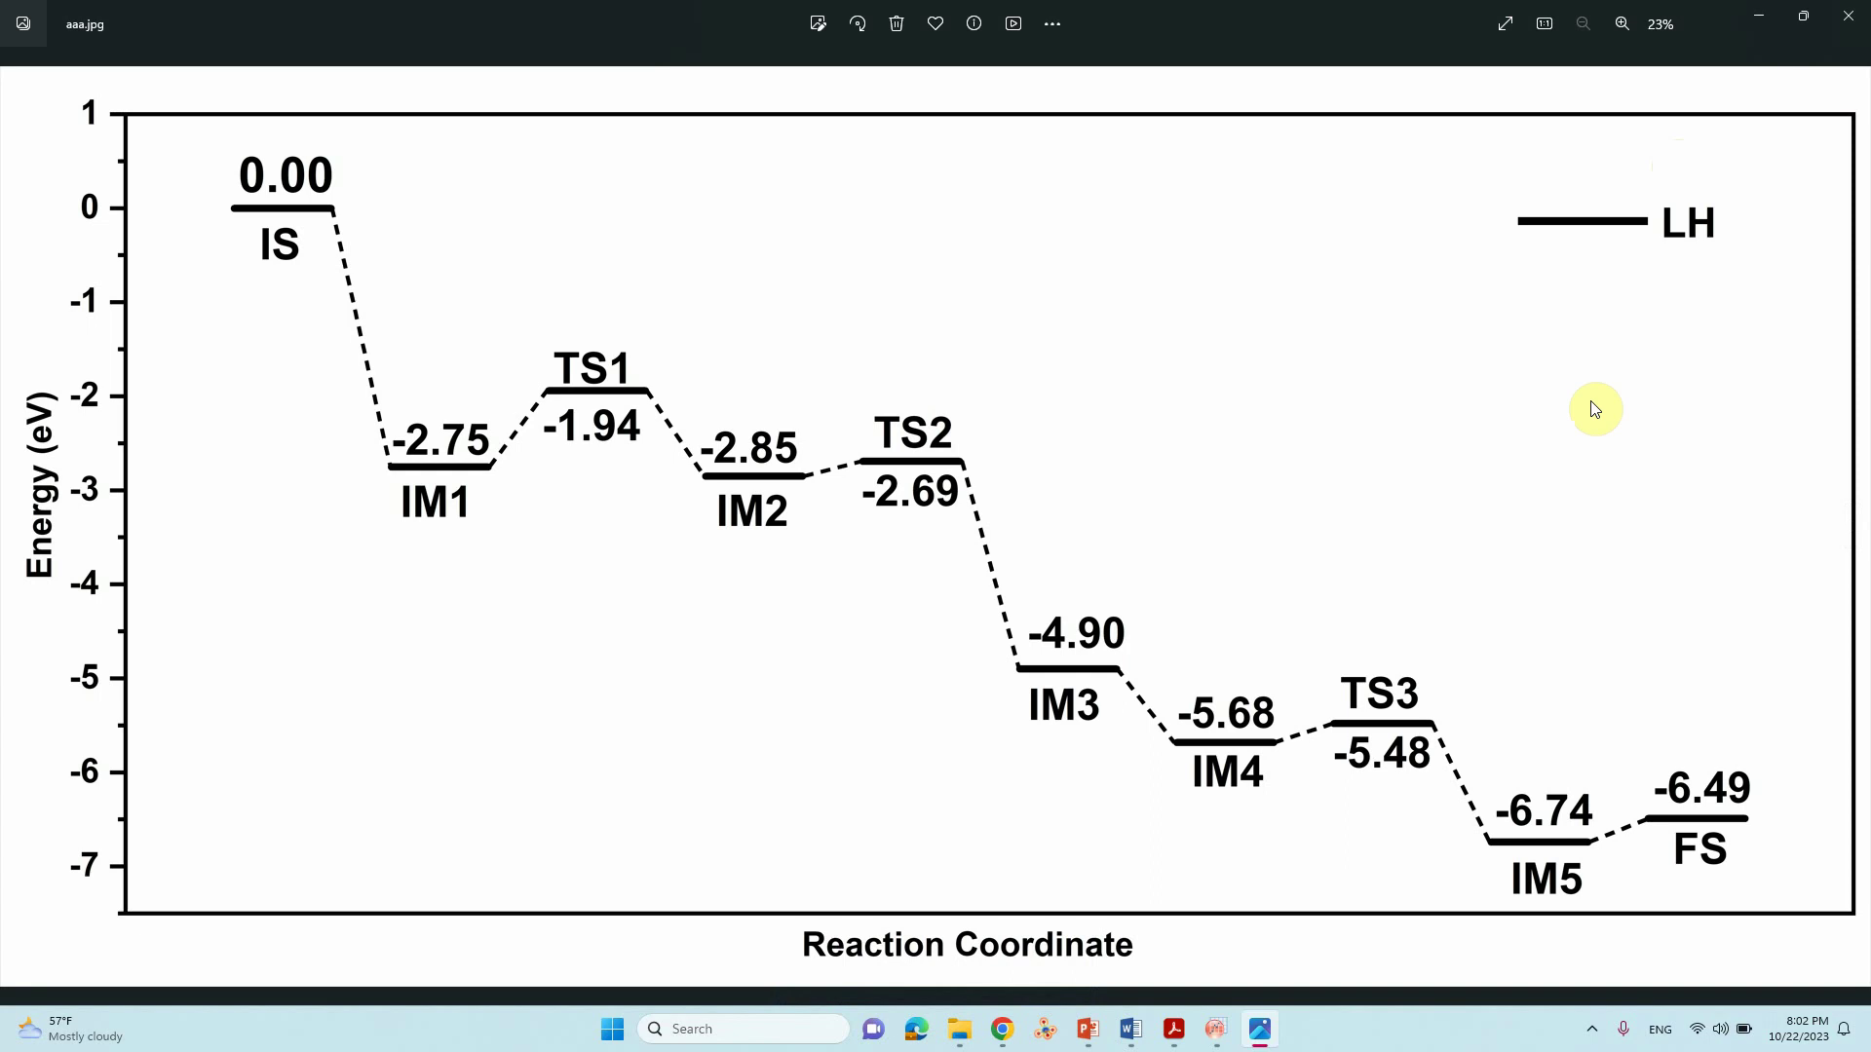
left_click(1771, 27)
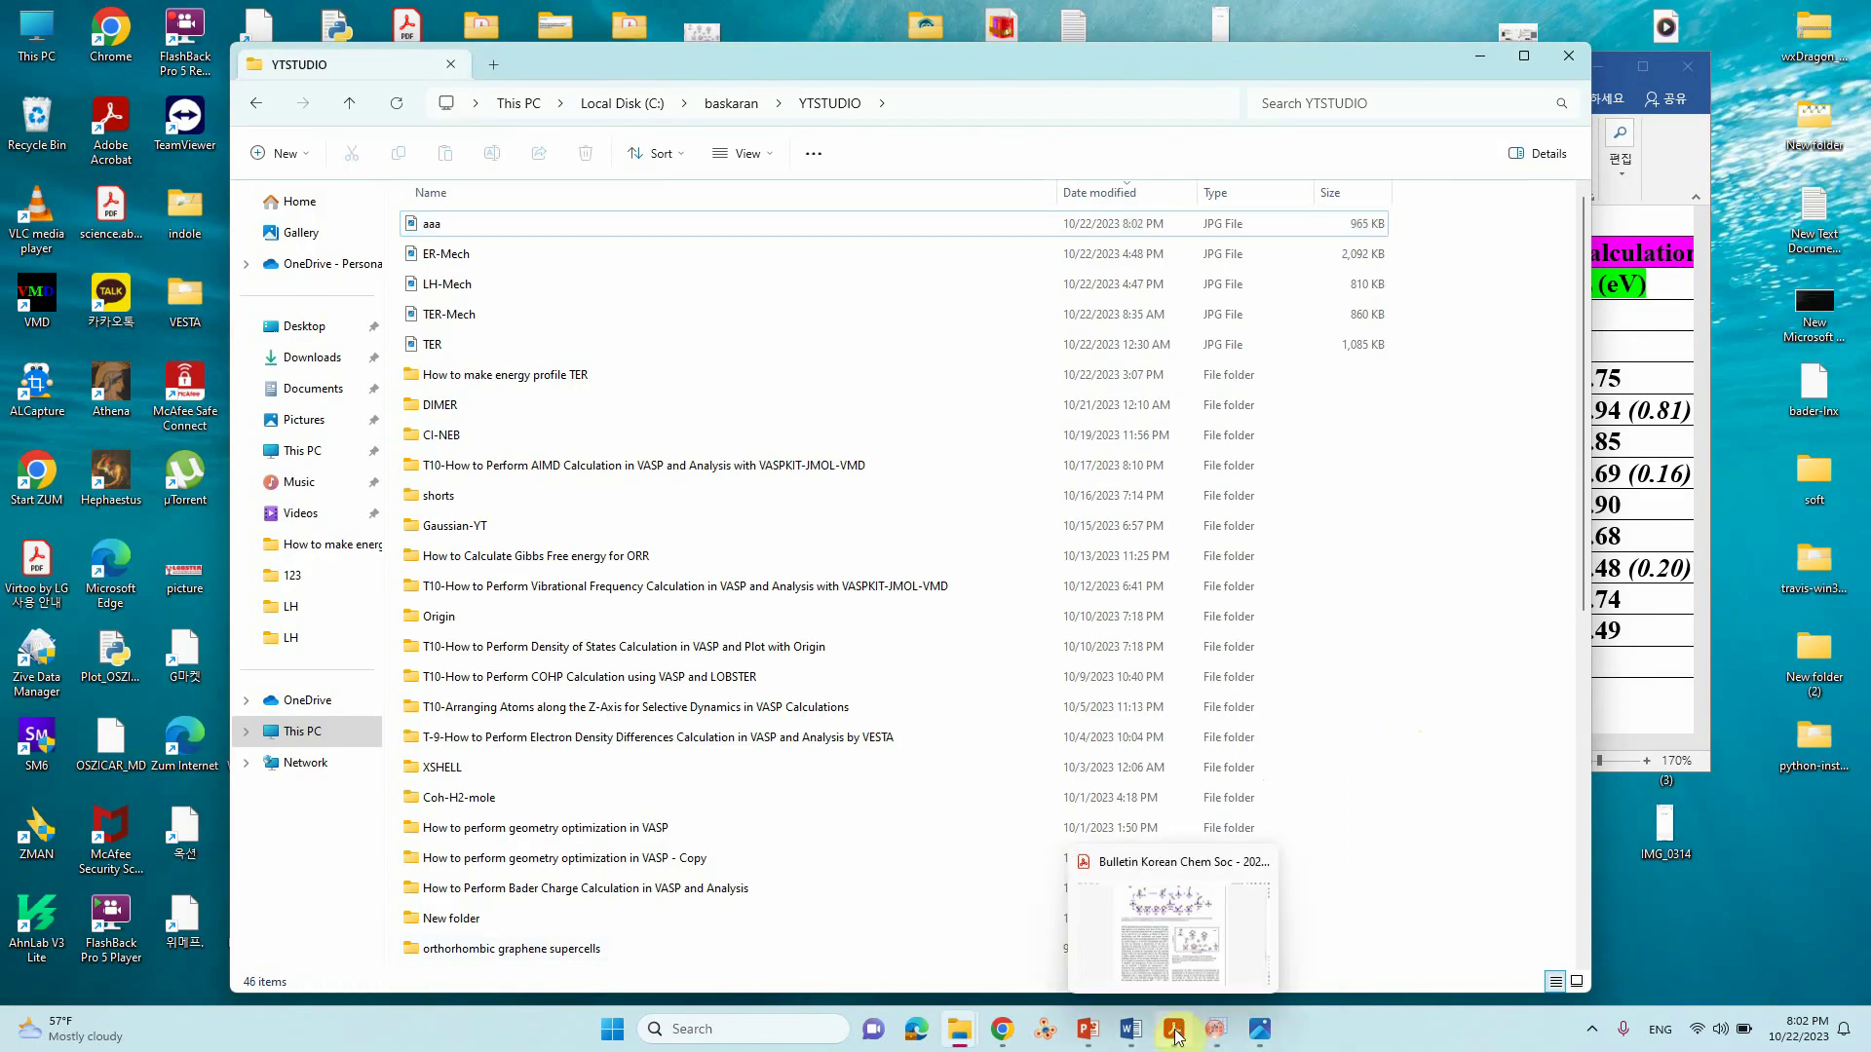
Switch to the LH-deltaE presentation in PowerPoint and present it from the second slide through to the Thank You slide.
left_click(1085, 1039)
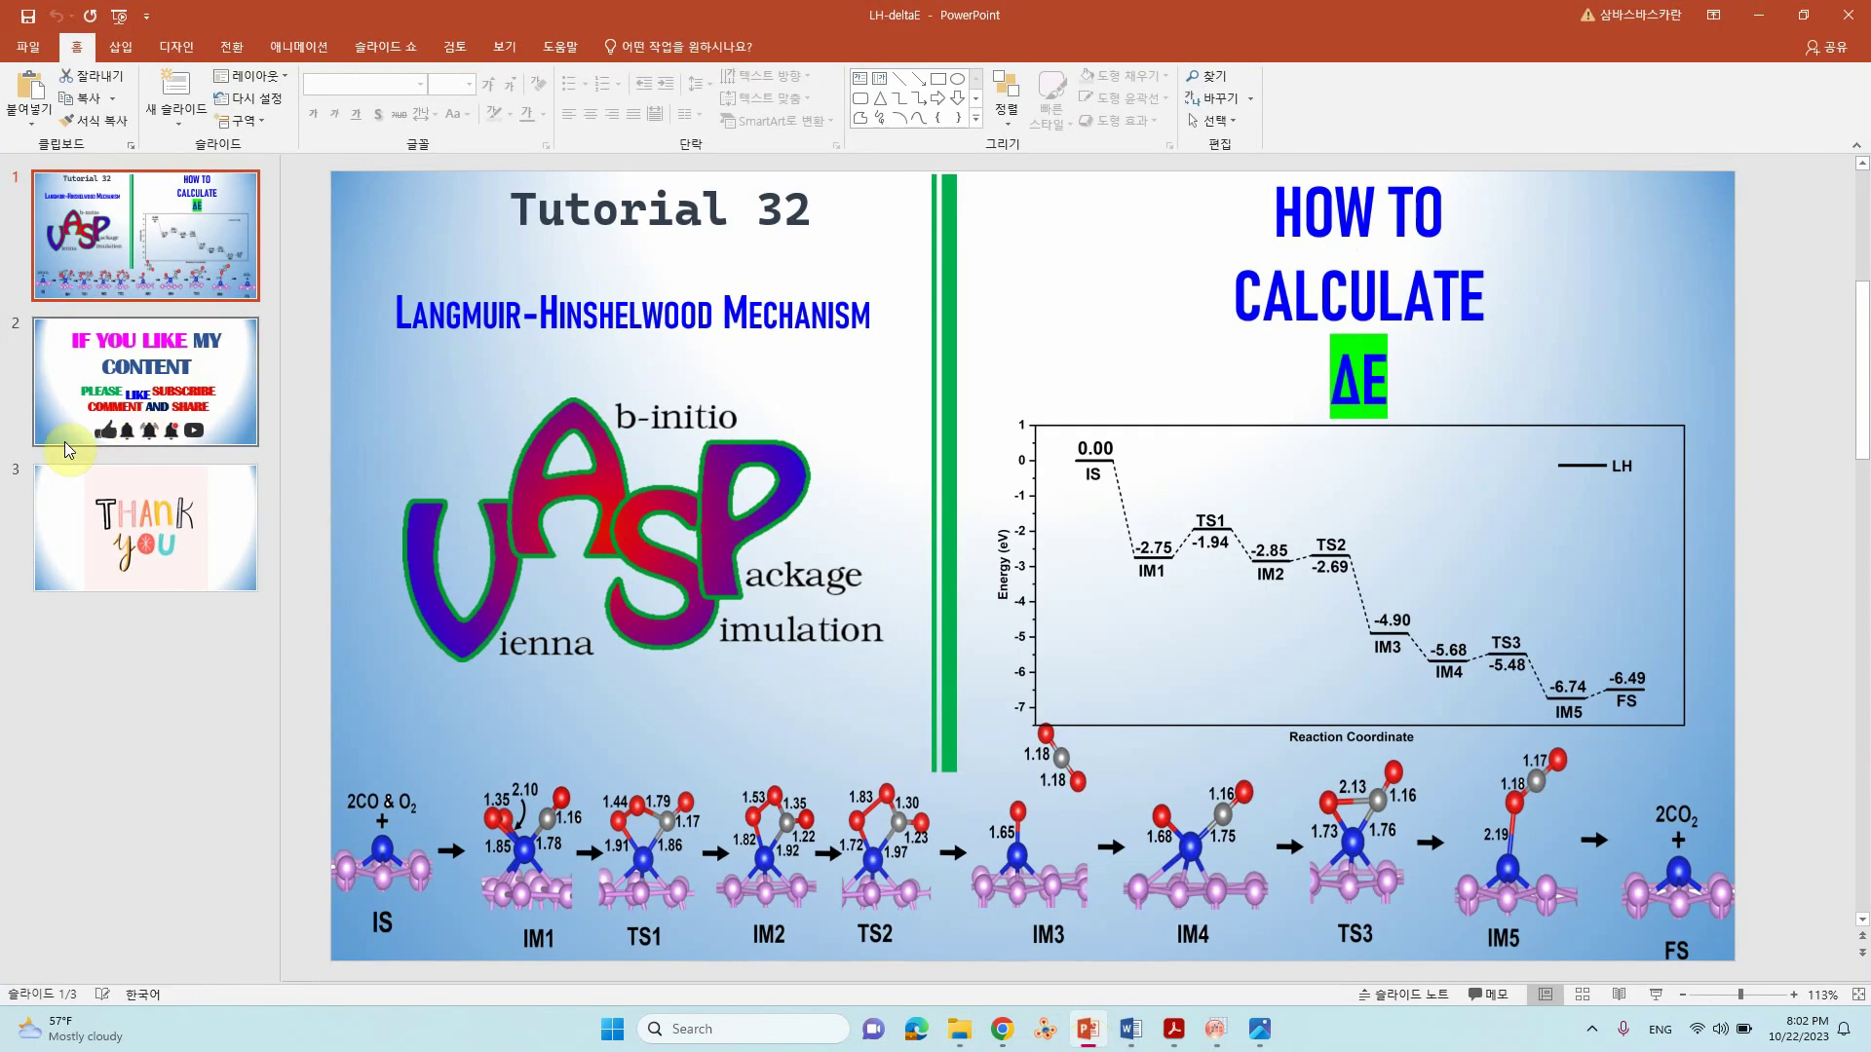
left_click(68, 438)
left_click(1655, 995)
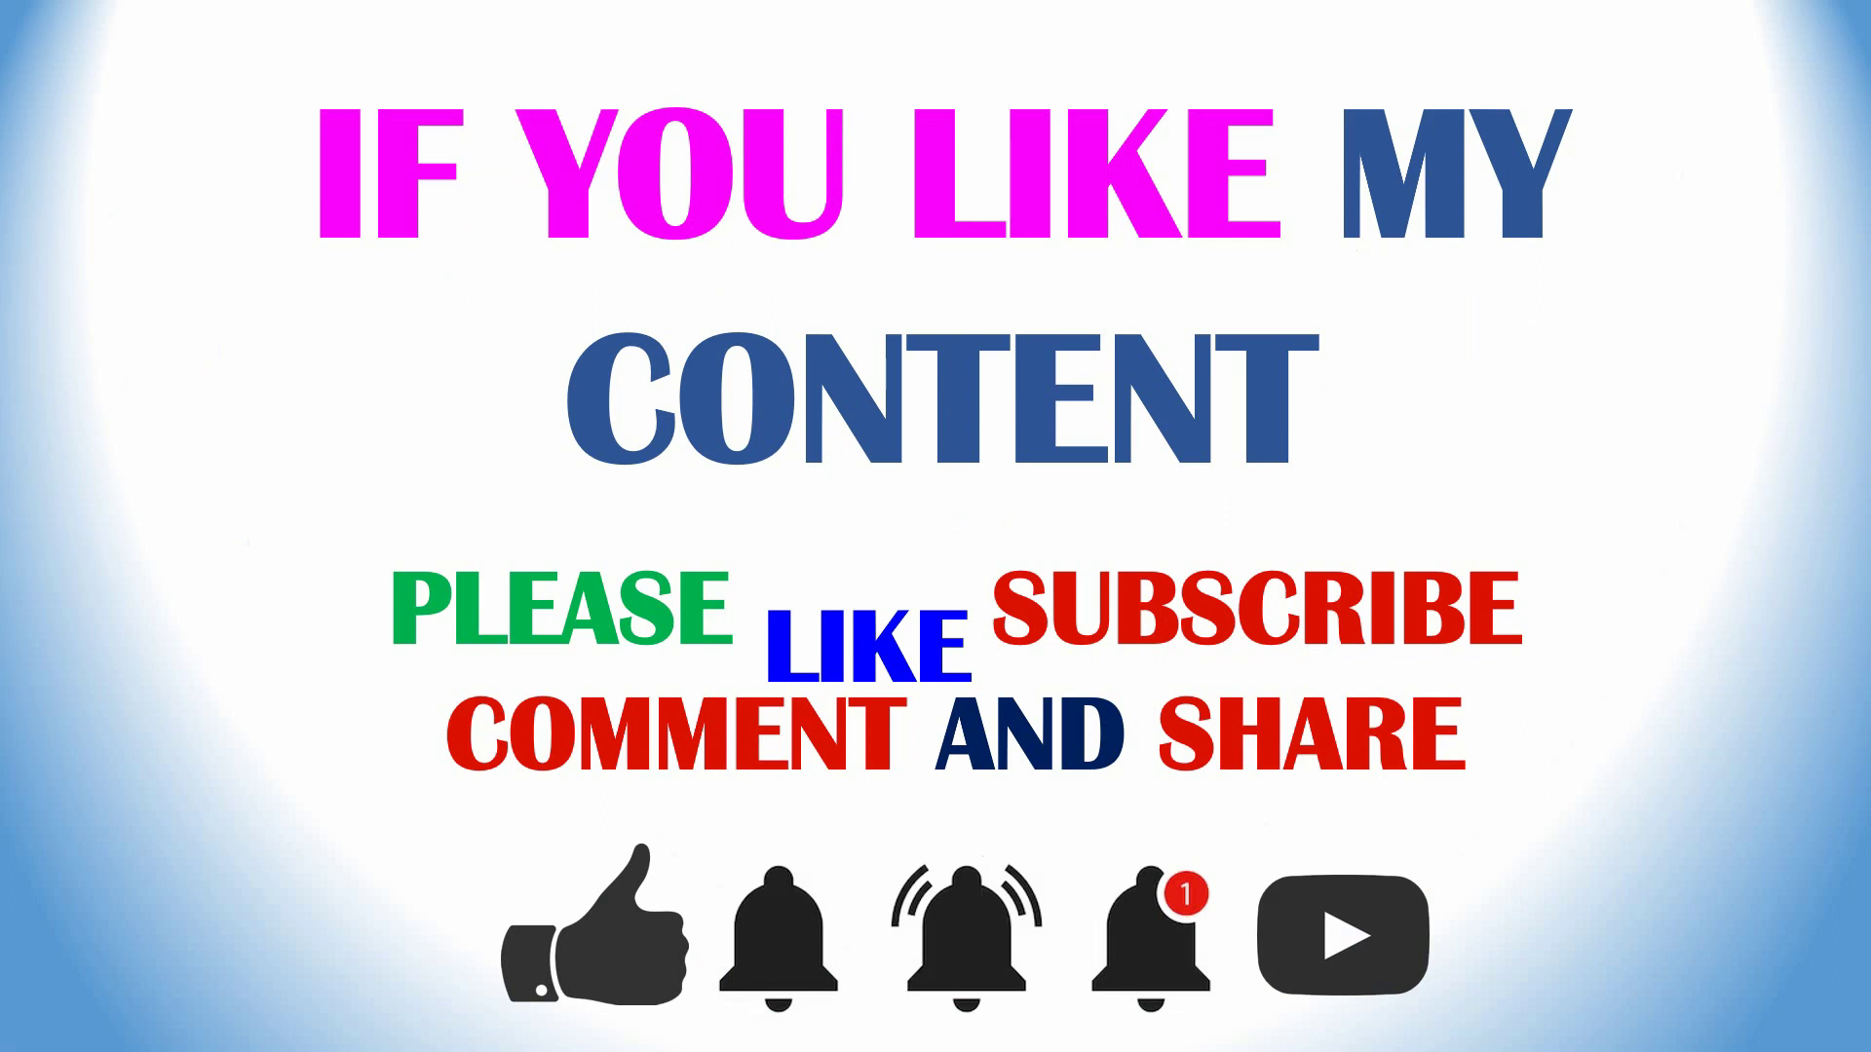
key("Right")
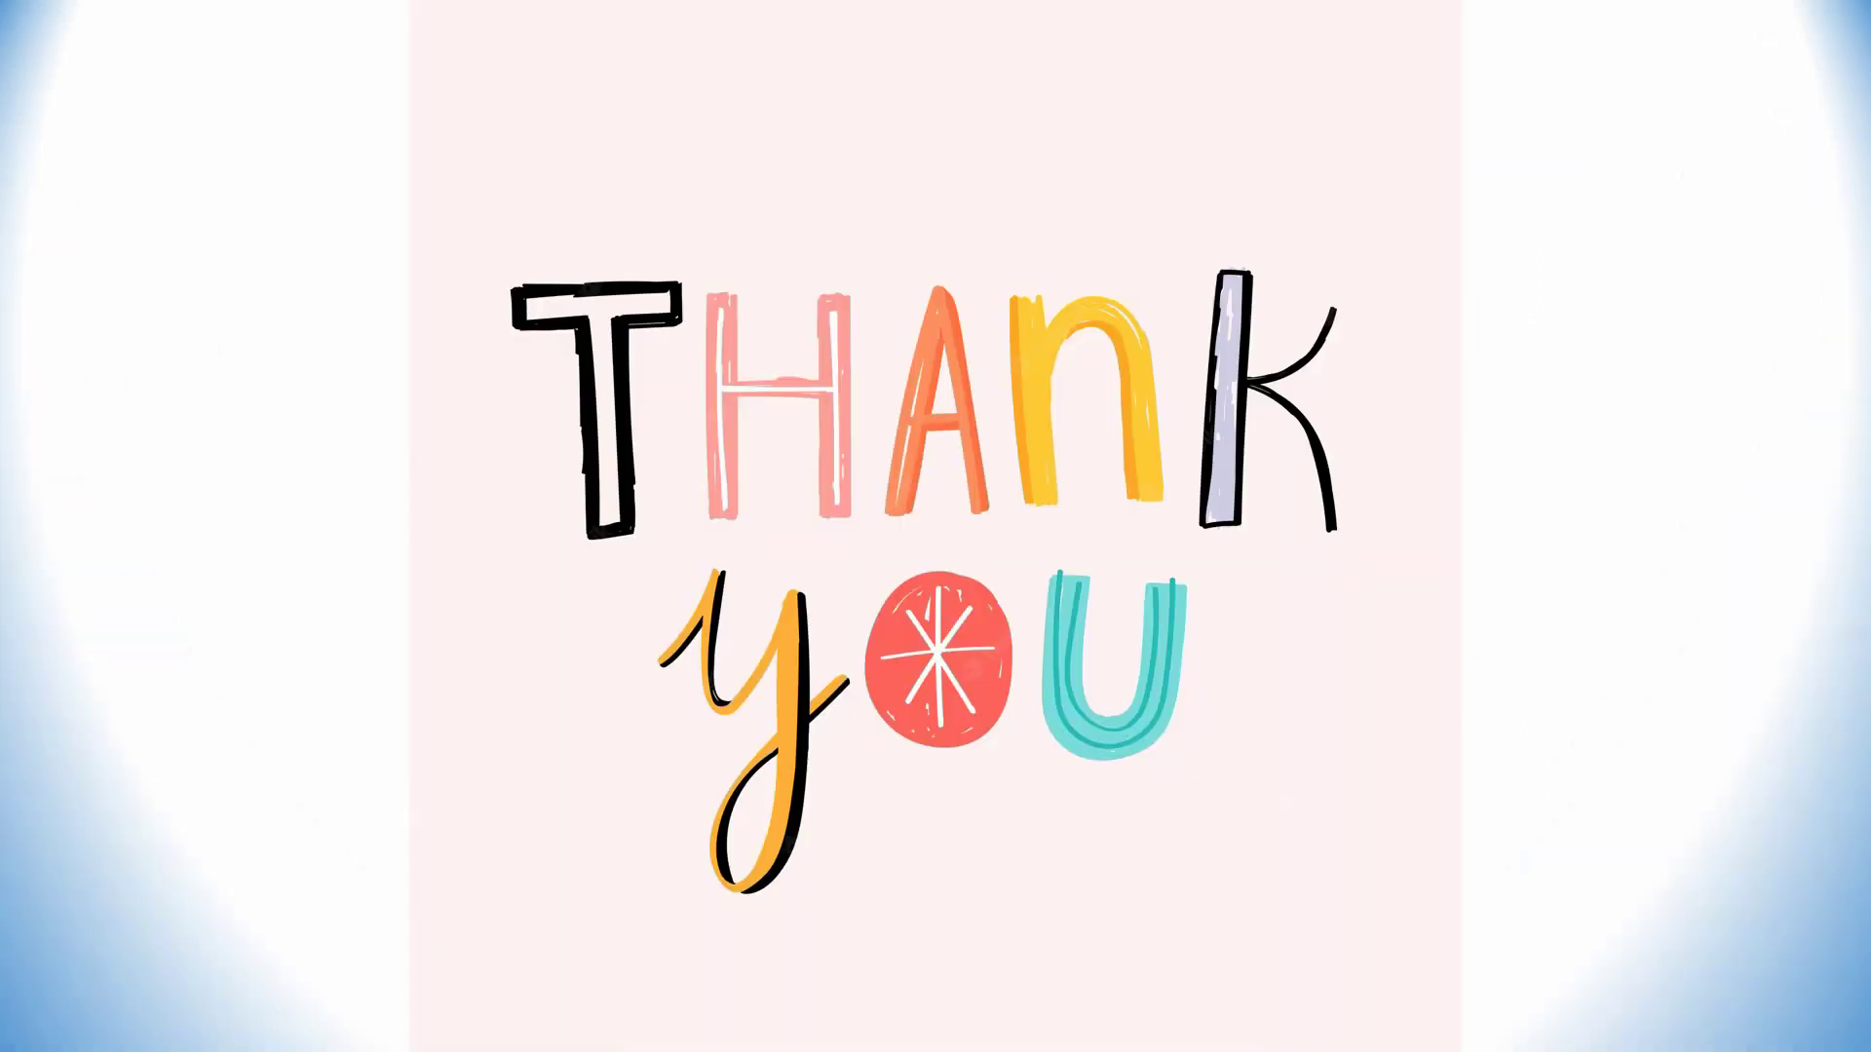